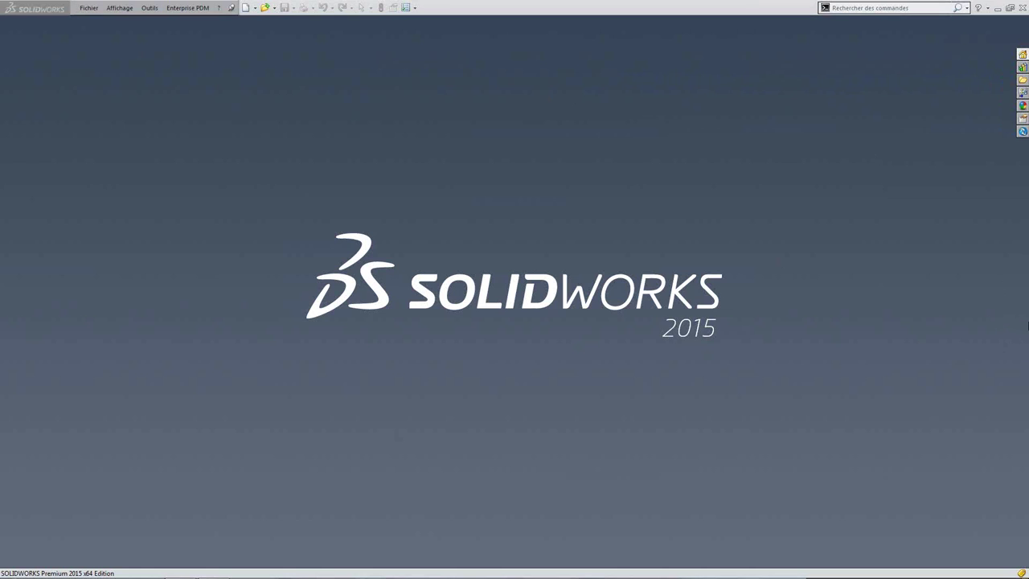
- Open Options du système and display the Général settings page
{"action": "left_click", "coordinate": [407, 8]}
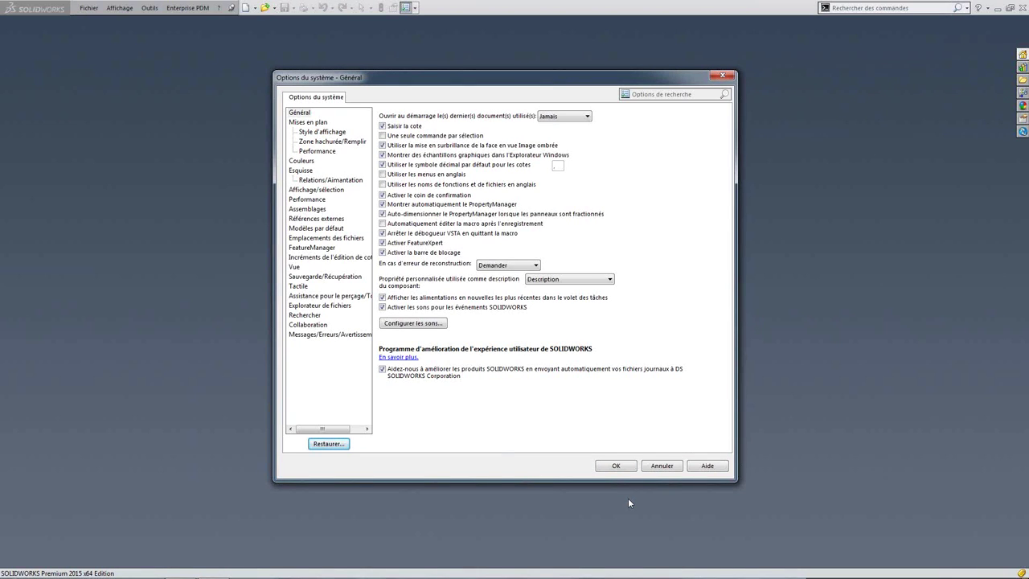
{"action": "left_click", "coordinate": [299, 113]}
{"action": "left_click", "coordinate": [933, 287]}
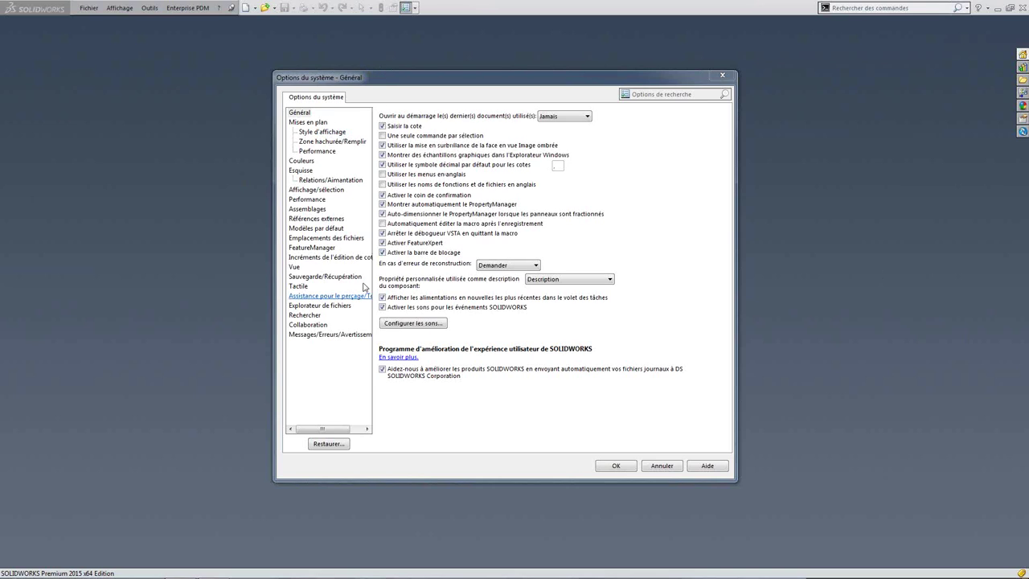
- Browse the Mises en plan, Affichage/sélection, Relations/Aimantation and Couleurs pages, ending on drawing Performance
{"action": "left_click", "coordinate": [313, 122]}
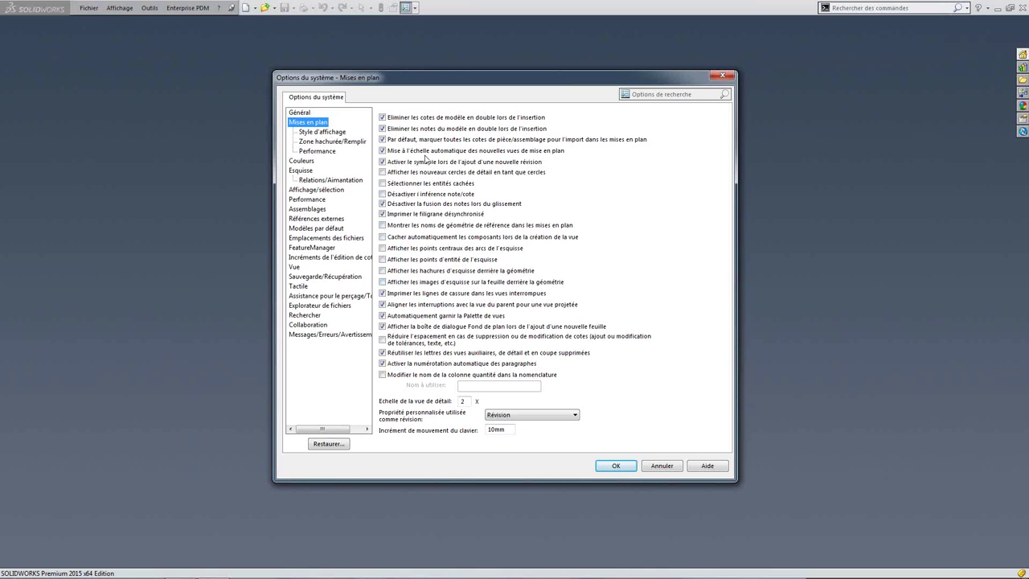
{"action": "left_click", "coordinate": [309, 190]}
{"action": "left_click", "coordinate": [309, 198]}
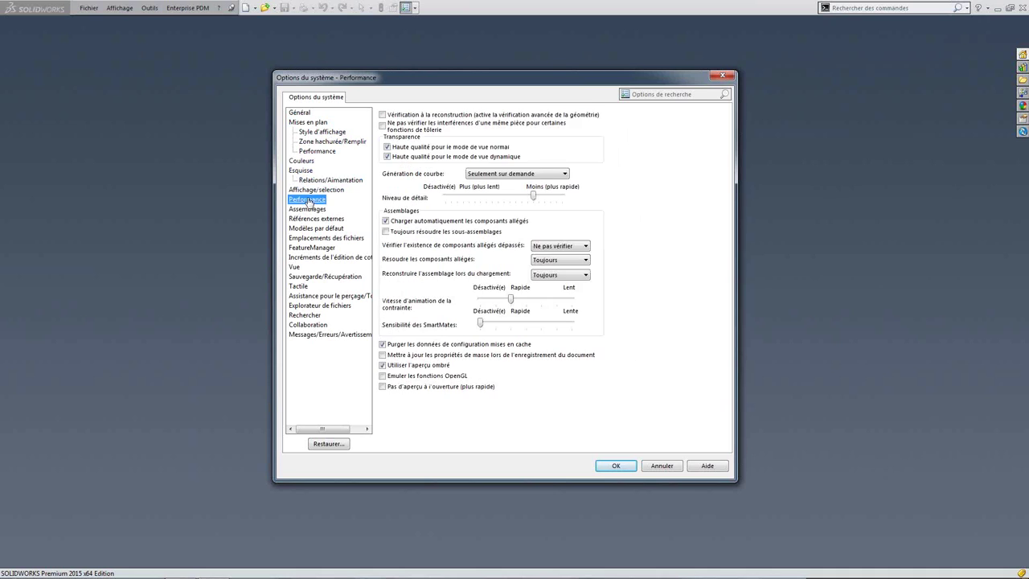
{"action": "left_click", "coordinate": [311, 189]}
{"action": "left_click", "coordinate": [303, 178]}
{"action": "left_click", "coordinate": [301, 161]}
{"action": "left_click", "coordinate": [317, 150]}
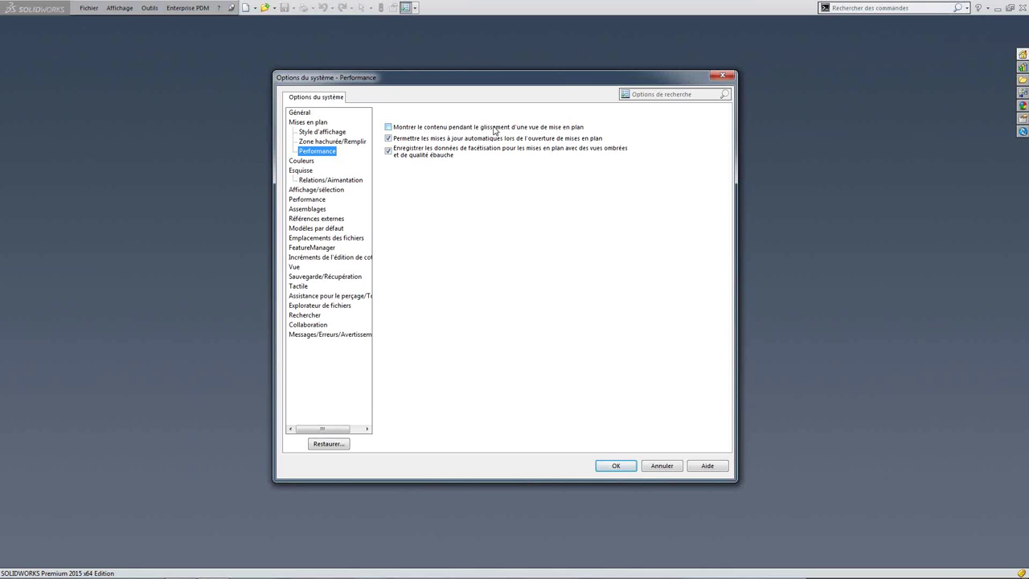
- Review the drawing Style d'affichage and Performance pages, then show Affichage/sélection
{"action": "left_click", "coordinate": [309, 122]}
{"action": "left_click", "coordinate": [320, 132]}
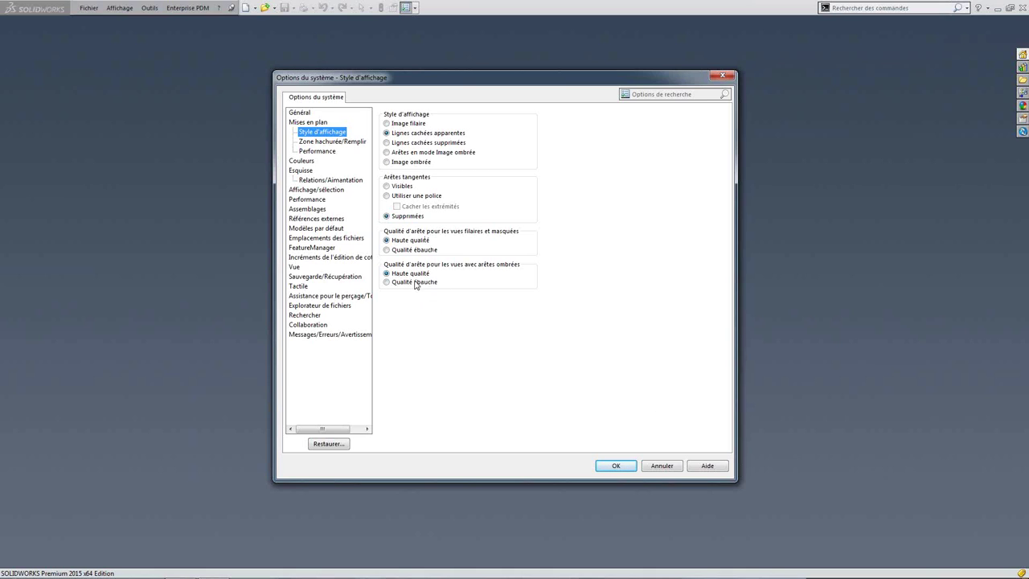
{"action": "left_click", "coordinate": [319, 152]}
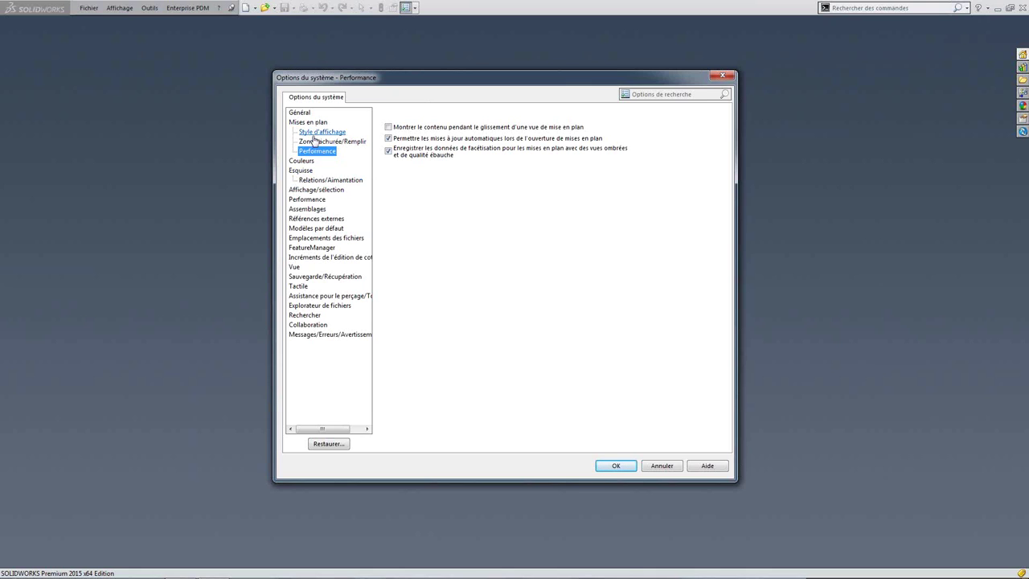
{"action": "left_click", "coordinate": [310, 190]}
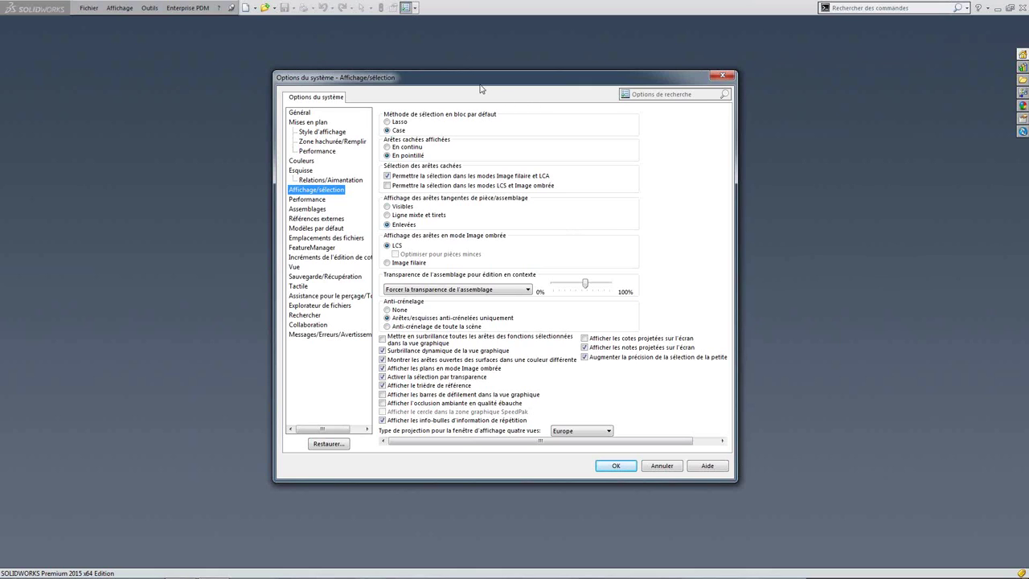
- Check the general Performance transparency settings, then move to the Assemblages options
{"action": "left_click", "coordinate": [306, 201]}
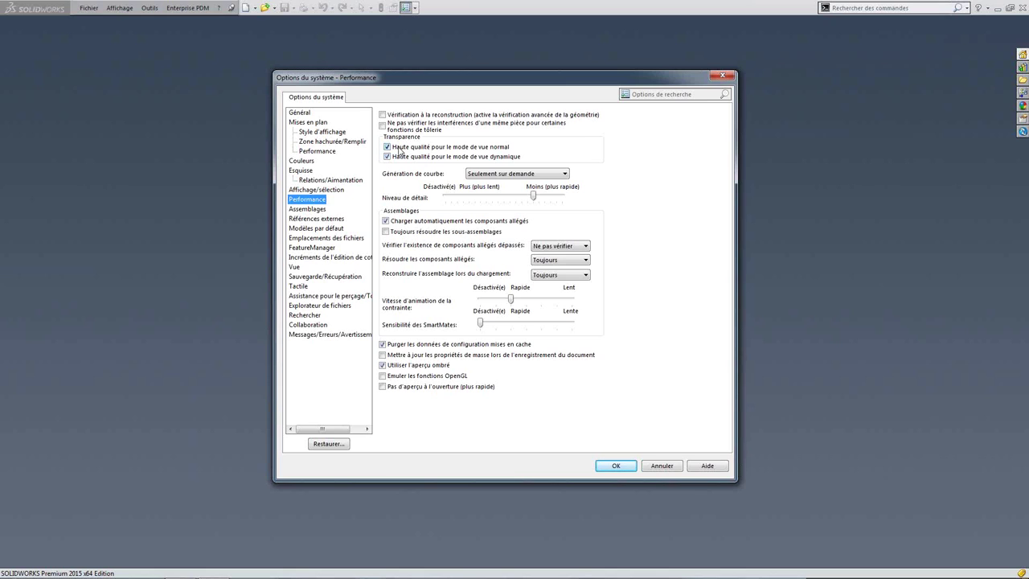
{"action": "left_click", "coordinate": [307, 209]}
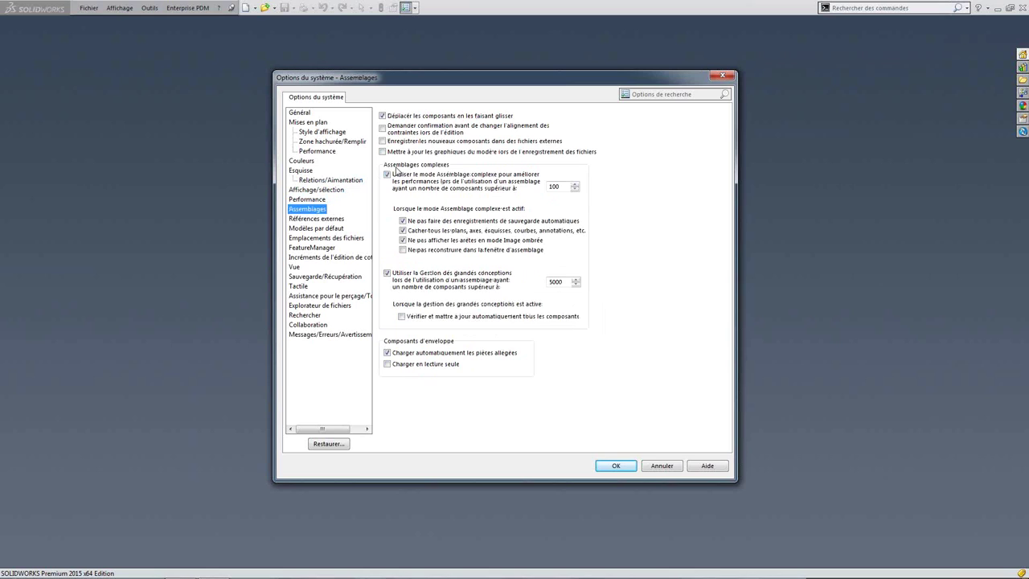
- Return to the general Performance page with transparency, curve generation and level-of-detail settings
{"action": "left_click", "coordinate": [318, 200]}
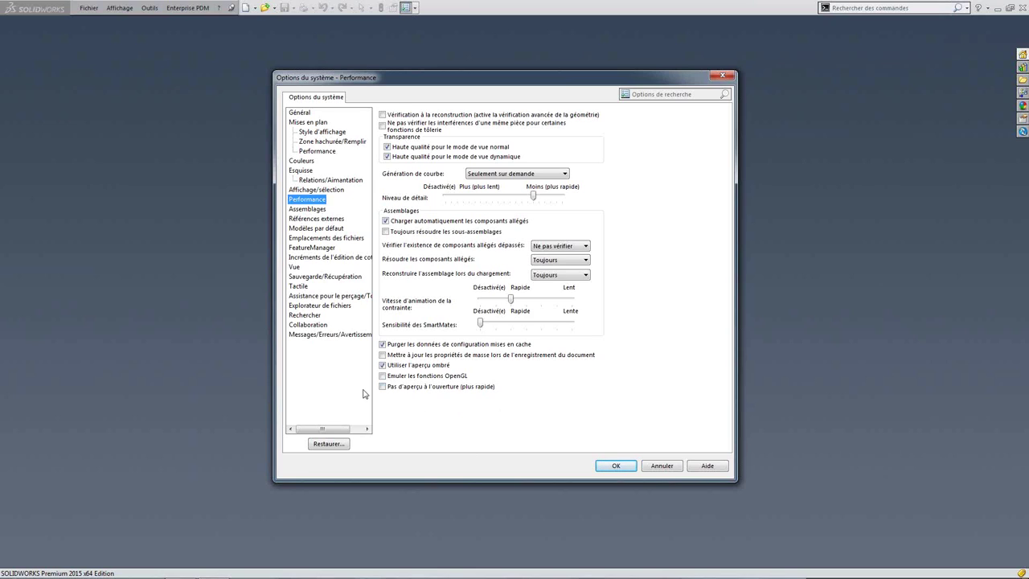
- Show the Assemblages page and select the large-assembly component threshold value
{"action": "left_click", "coordinate": [314, 211]}
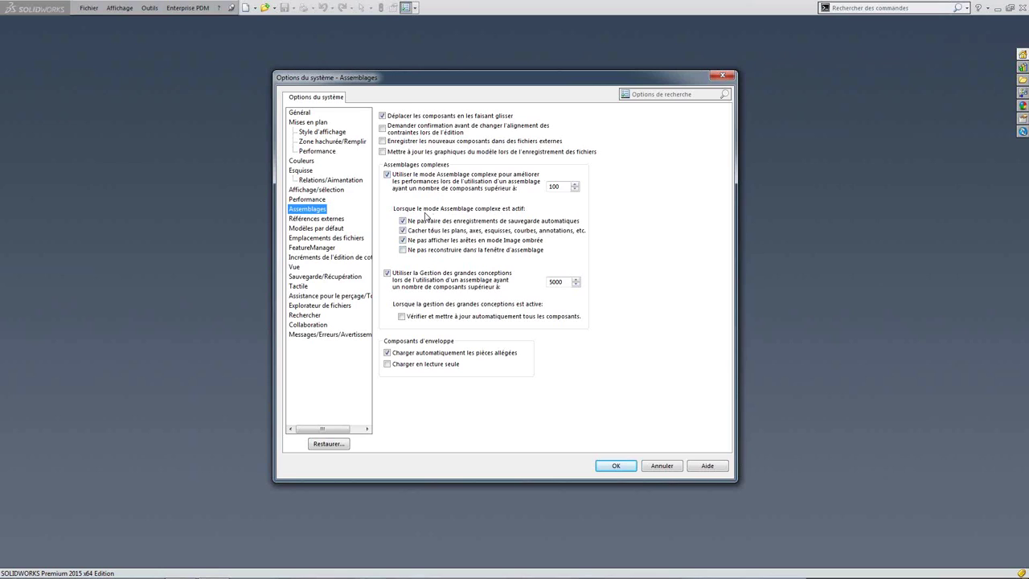
{"action": "double_click", "coordinate": [560, 186]}
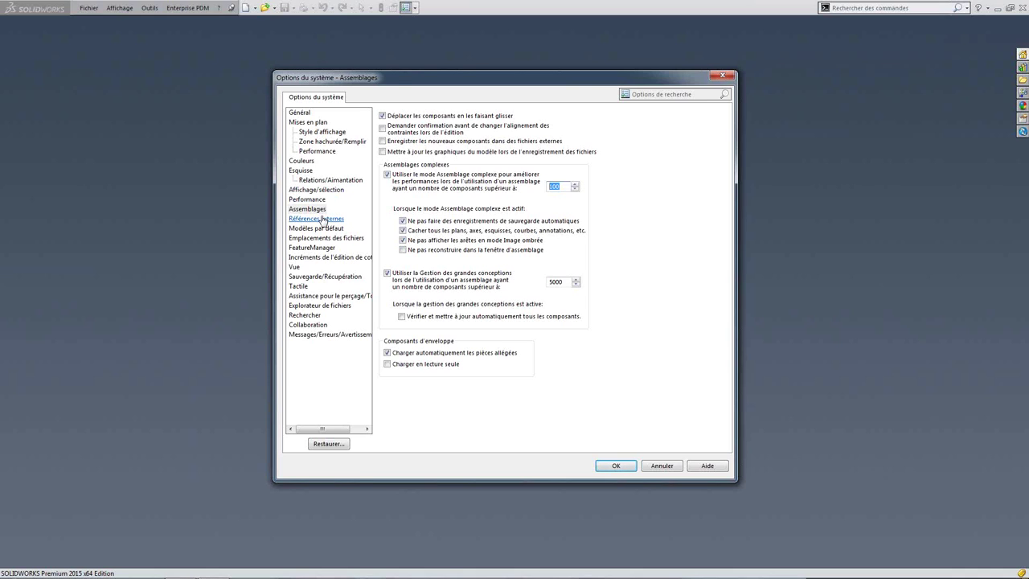
- Check Références externes and Sauvegarde/Récupération, keeping autosave at 10 minutes, then view Hole Wizard/Toolbox folders
{"action": "left_click", "coordinate": [322, 218]}
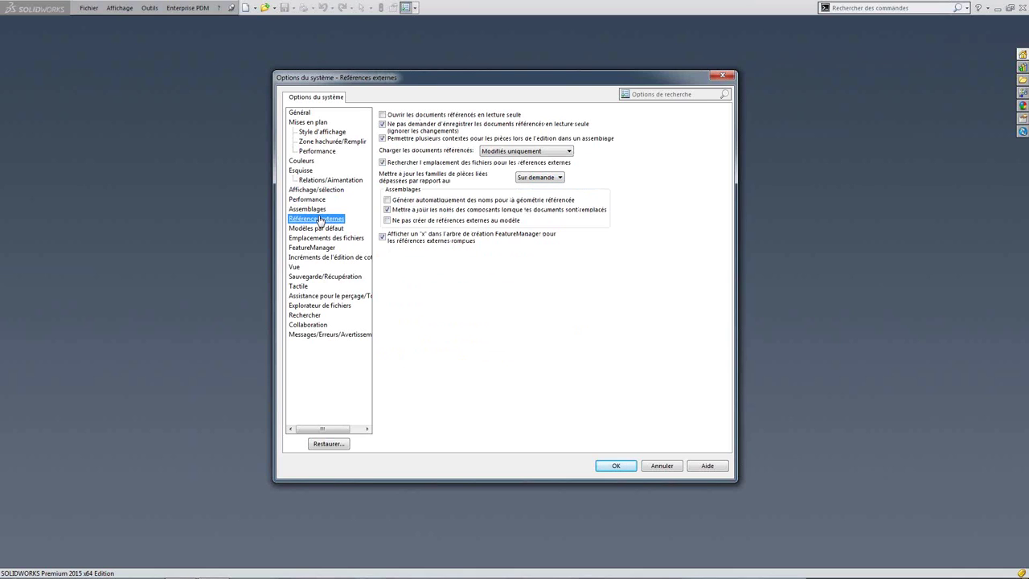
{"action": "left_click", "coordinate": [314, 277]}
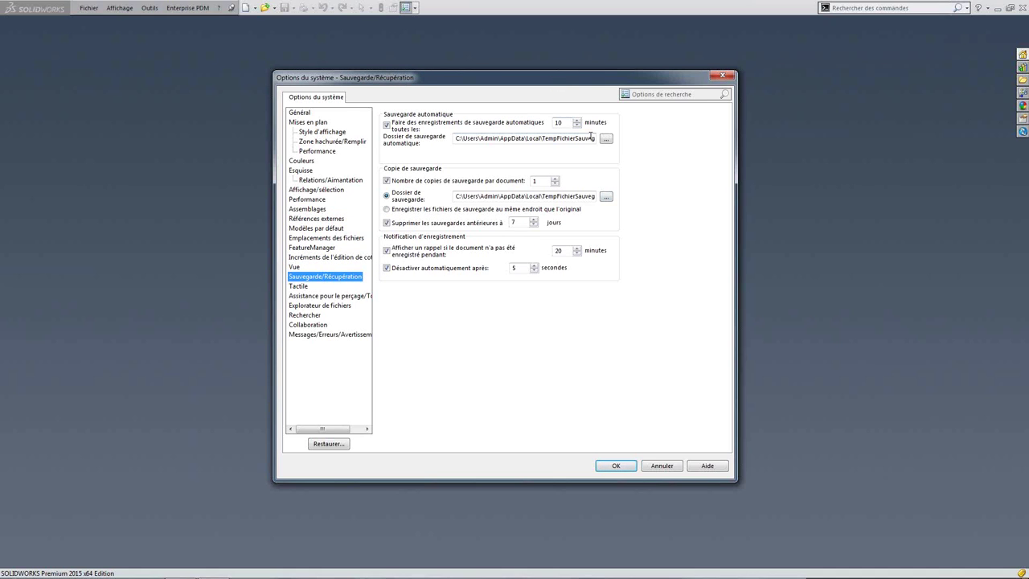
{"action": "double_click", "coordinate": [564, 121]}
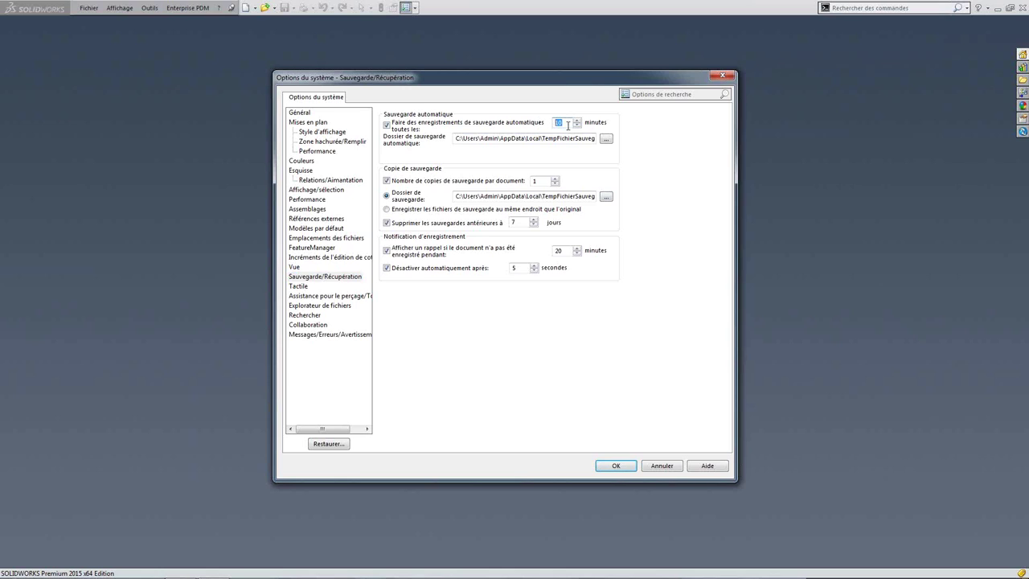
{"action": "left_click", "coordinate": [567, 124]}
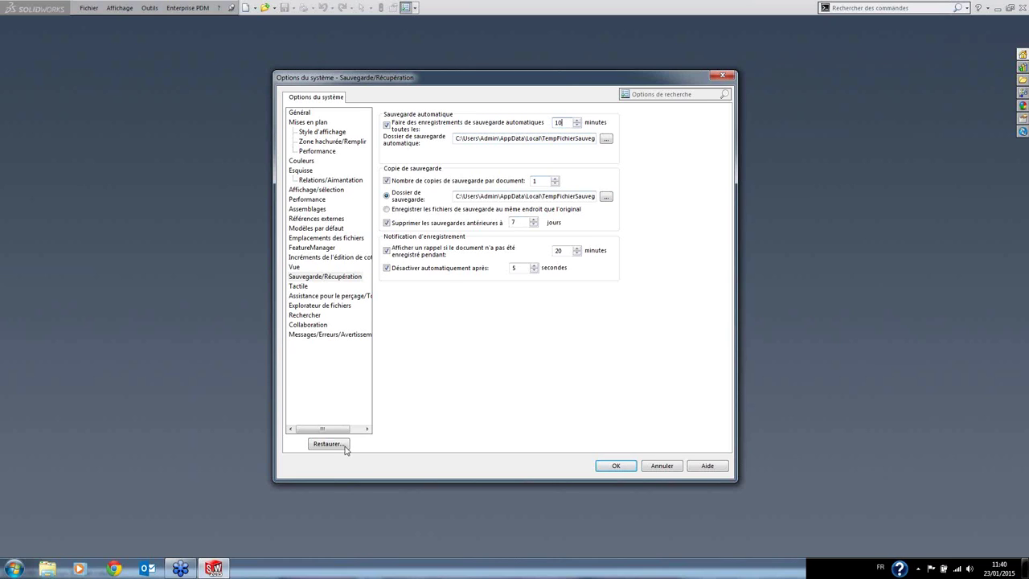
{"action": "left_click", "coordinate": [348, 297]}
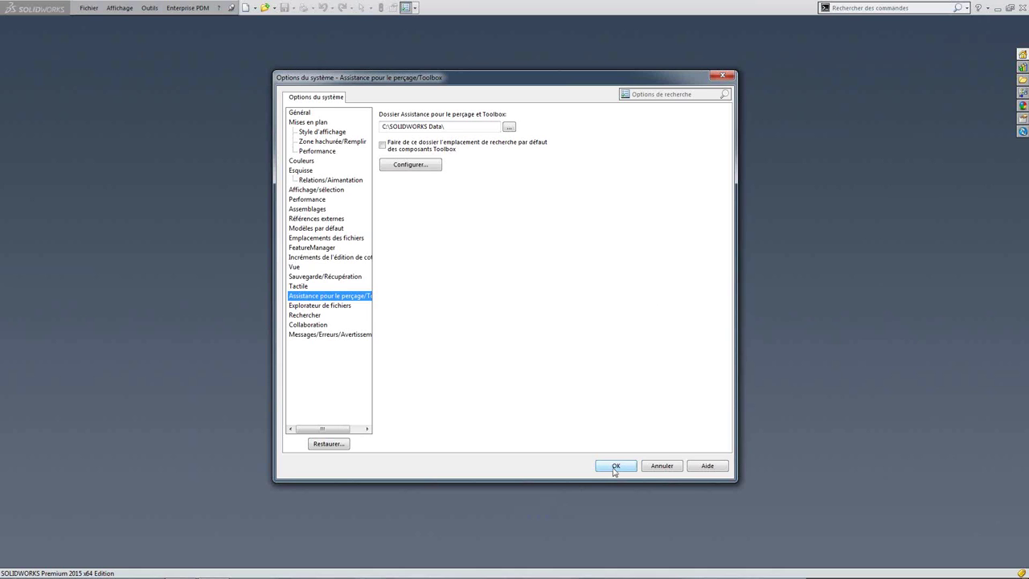
- Accept the system options and bring up the Ouvrir file dialog on Documents
{"action": "left_click", "coordinate": [613, 468]}
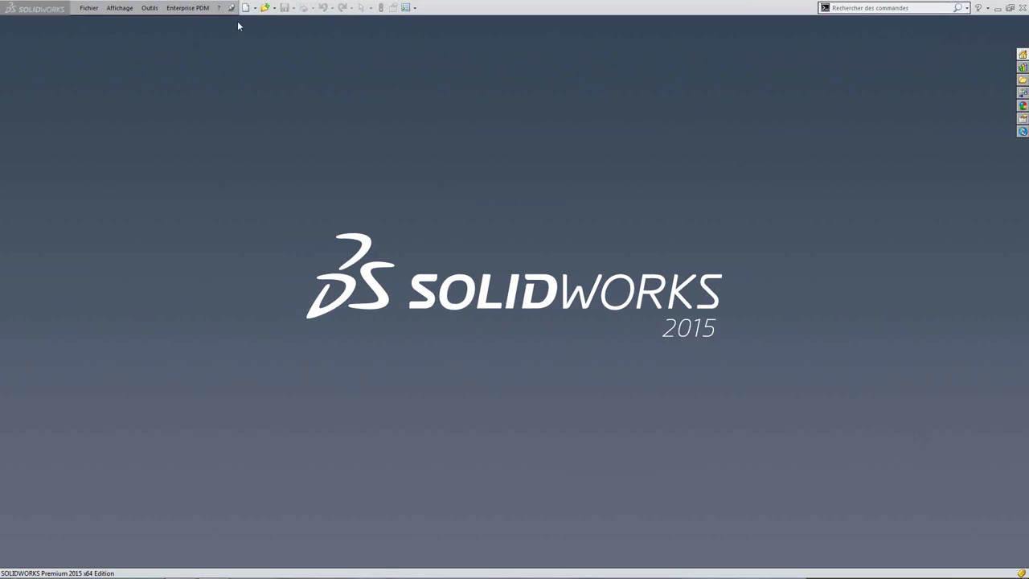
{"action": "left_click", "coordinate": [264, 8]}
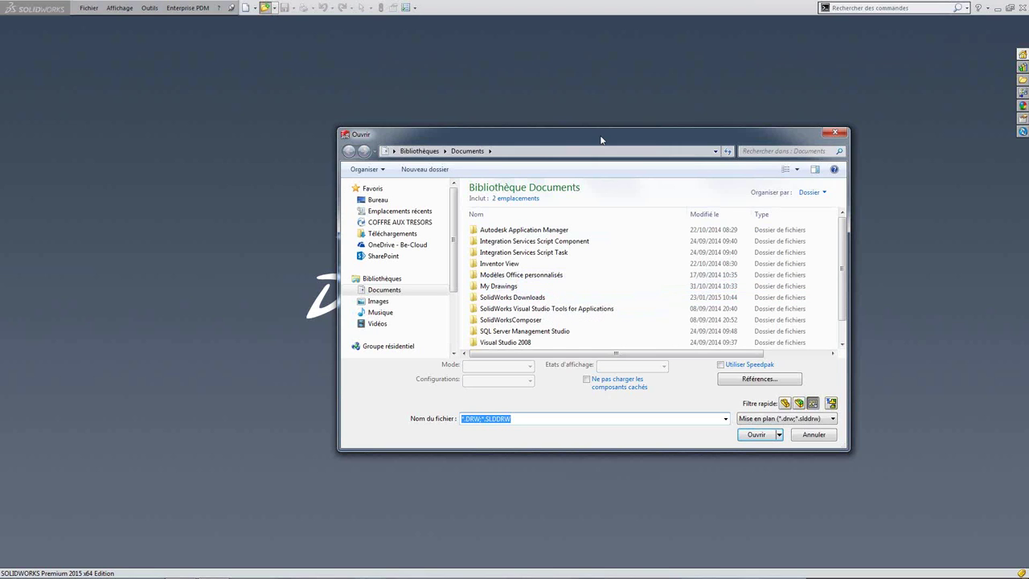
- Open the AVION DAV & CO part from the Images library, filtering for part files
{"action": "left_click_drag", "start_coordinate": [598, 128], "coordinate": [593, 99]}
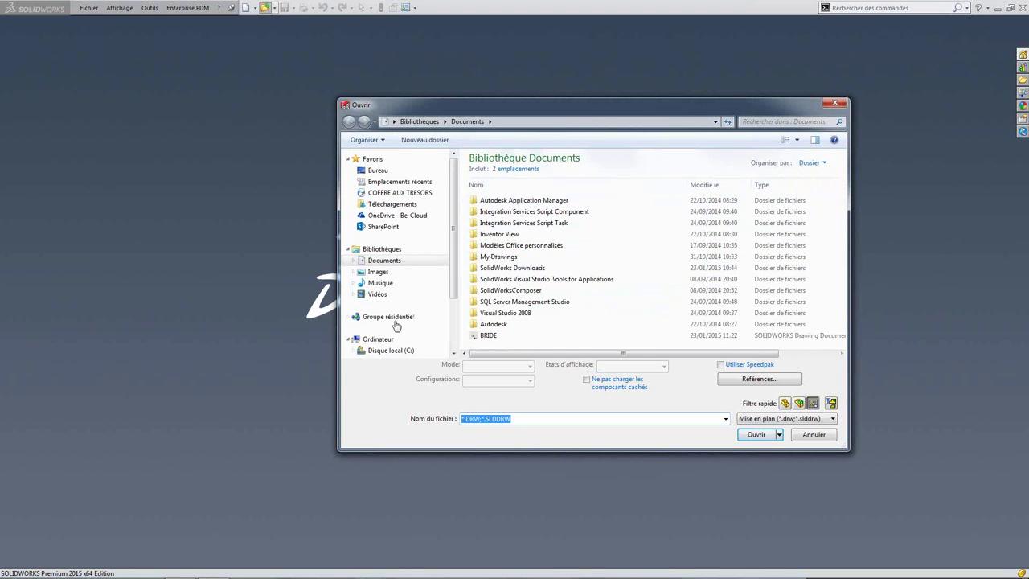
{"action": "left_click", "coordinate": [378, 273]}
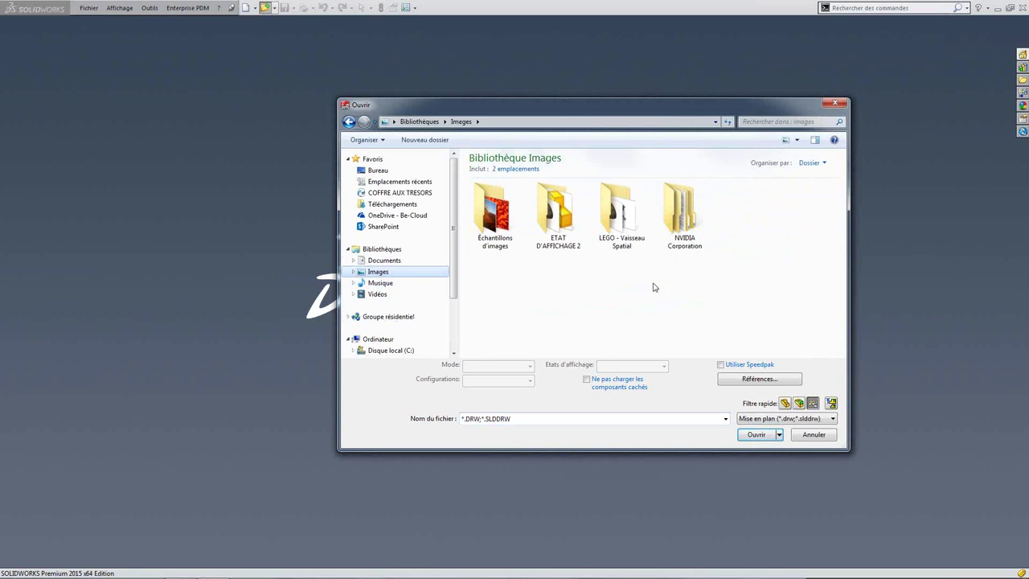
{"action": "left_click", "coordinate": [785, 403]}
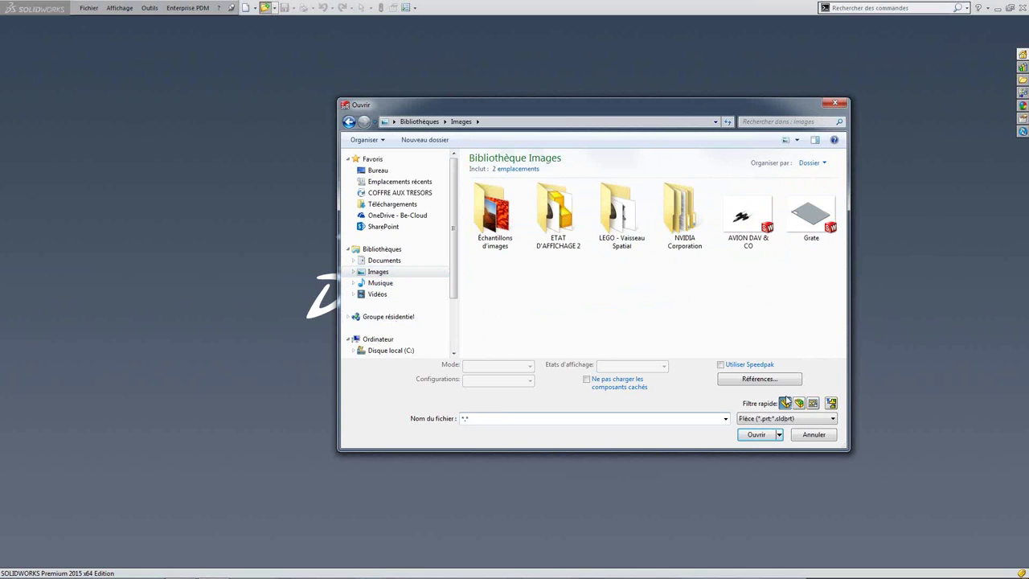
{"action": "left_click", "coordinate": [743, 225]}
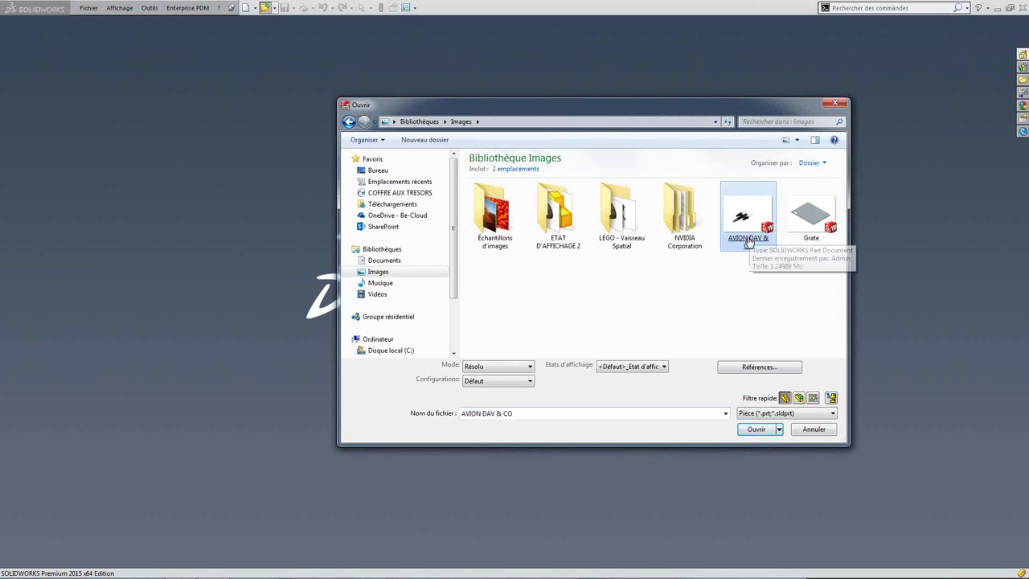
{"action": "left_click_drag", "start_coordinate": [726, 106], "coordinate": [586, 99]}
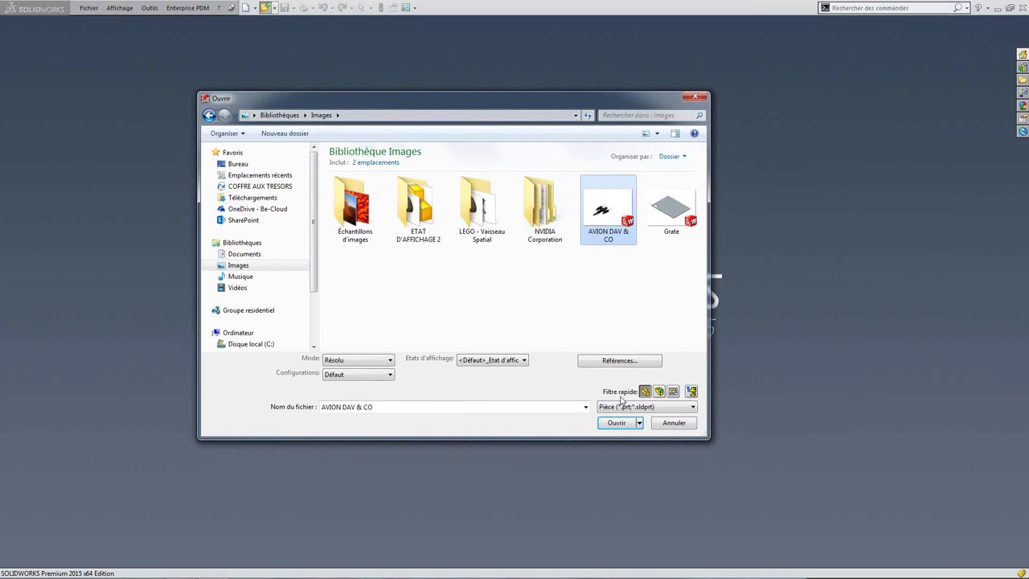
{"action": "left_click", "coordinate": [616, 423]}
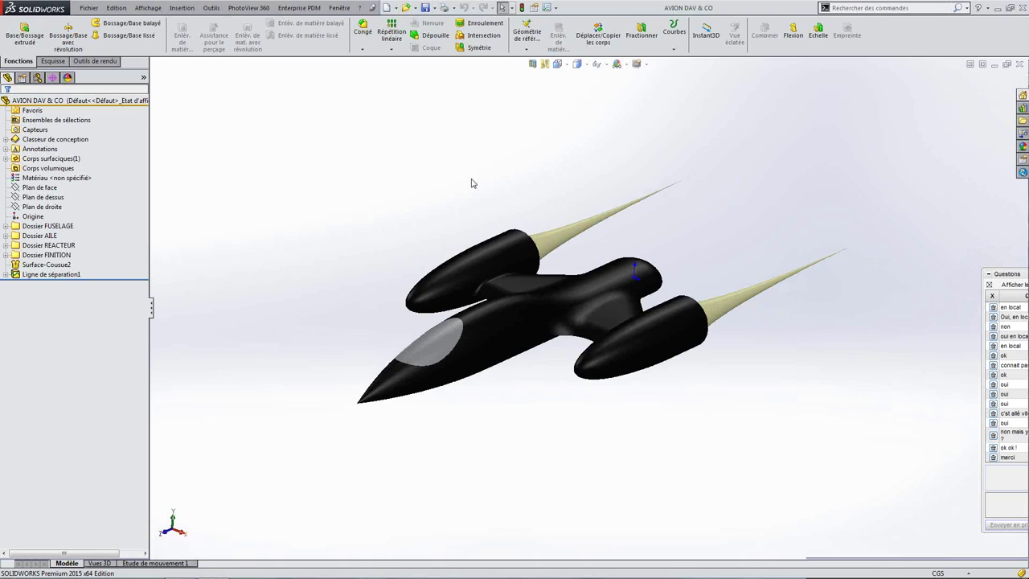
{"action": "middle_click_drag", "start_coordinate": [599, 240], "coordinate": [689, 333]}
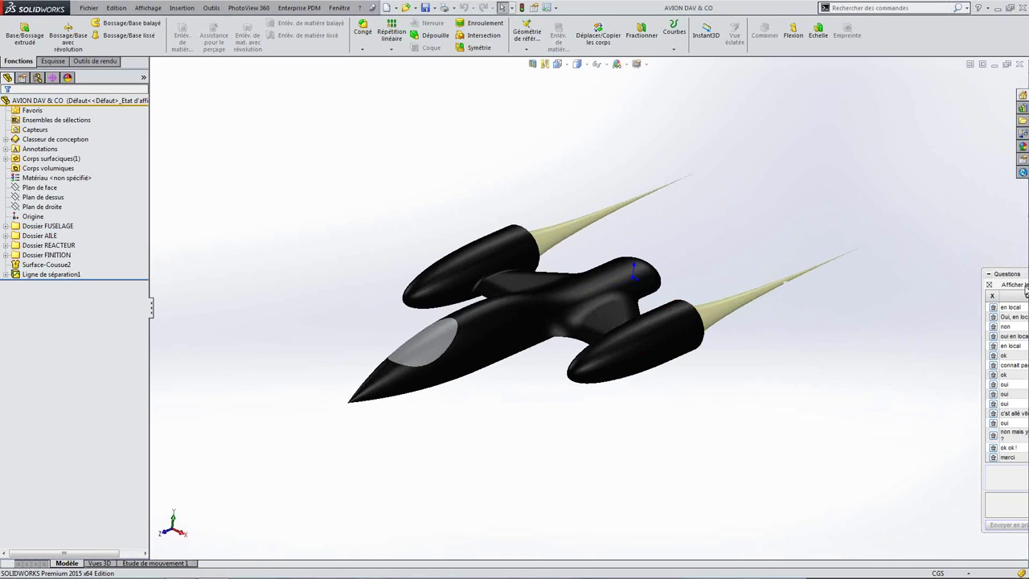
{"action": "mouse_move", "coordinate": [665, 387]}
{"action": "middle_mouse_down"}
{"action": "mouse_move", "coordinate": [640, 360]}
{"action": "mouse_move", "coordinate": [627, 282]}
{"action": "mouse_move", "coordinate": [545, 209]}
{"action": "mouse_move", "coordinate": [652, 266]}
{"action": "mouse_move", "coordinate": [459, 292]}
{"action": "mouse_move", "coordinate": [575, 244]}
{"action": "mouse_move", "coordinate": [597, 258]}
{"action": "mouse_move", "coordinate": [540, 257]}
{"action": "mouse_move", "coordinate": [549, 290]}
{"action": "middle_mouse_up"}
{"action": "scroll", "coordinate": [522, 299], "scroll_direction": "down", "scroll_amount": 5}
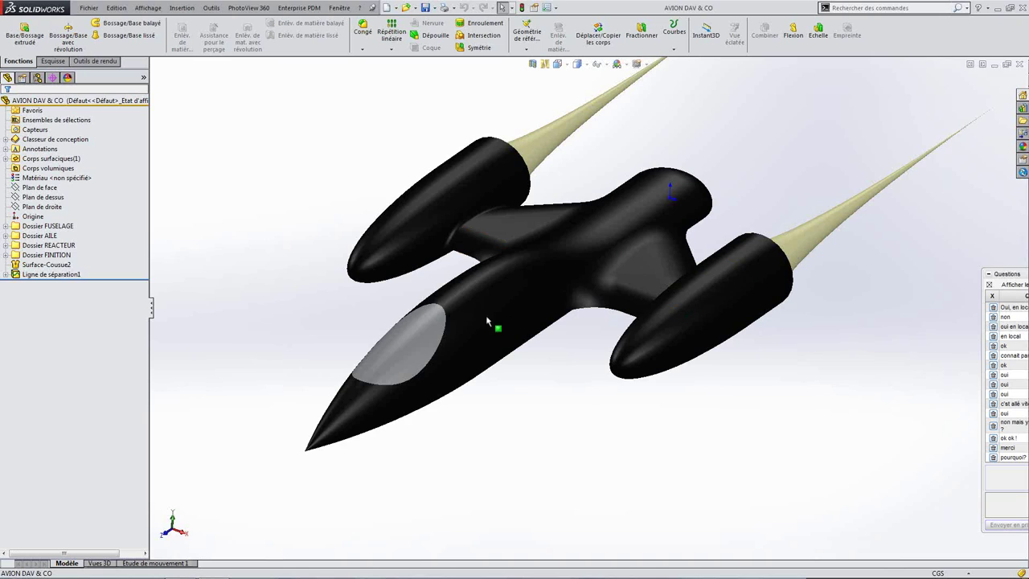
{"action": "scroll", "coordinate": [509, 309], "scroll_direction": "up", "scroll_amount": 2}
{"action": "scroll", "coordinate": [201, 222], "scroll_direction": "down", "scroll_amount": 1}
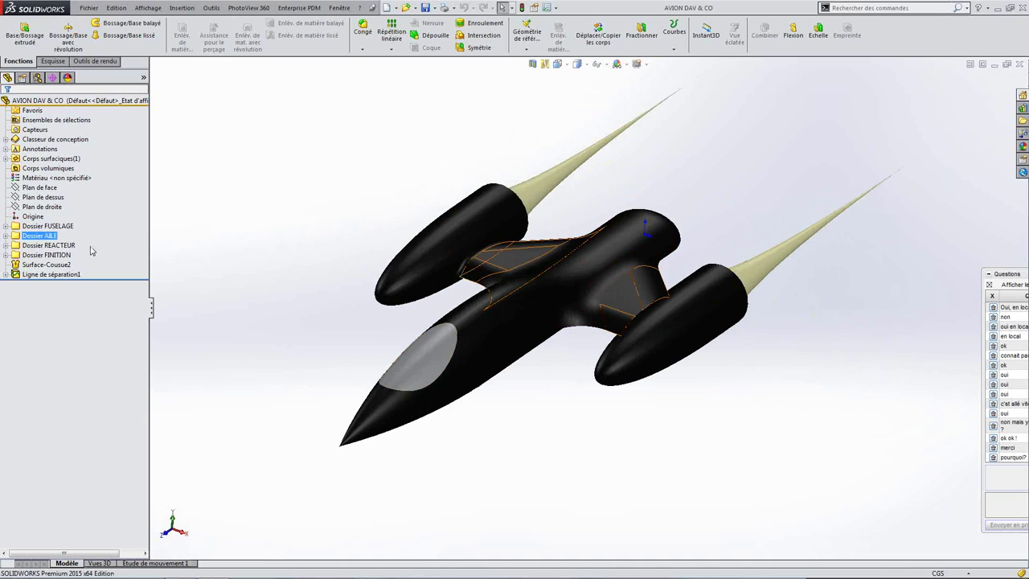
{"action": "scroll", "coordinate": [708, 265], "scroll_direction": "up", "scroll_amount": 1}
{"action": "scroll", "coordinate": [699, 283], "scroll_direction": "up", "scroll_amount": 1}
{"action": "middle_click_drag", "start_coordinate": [699, 283], "coordinate": [428, 181]}
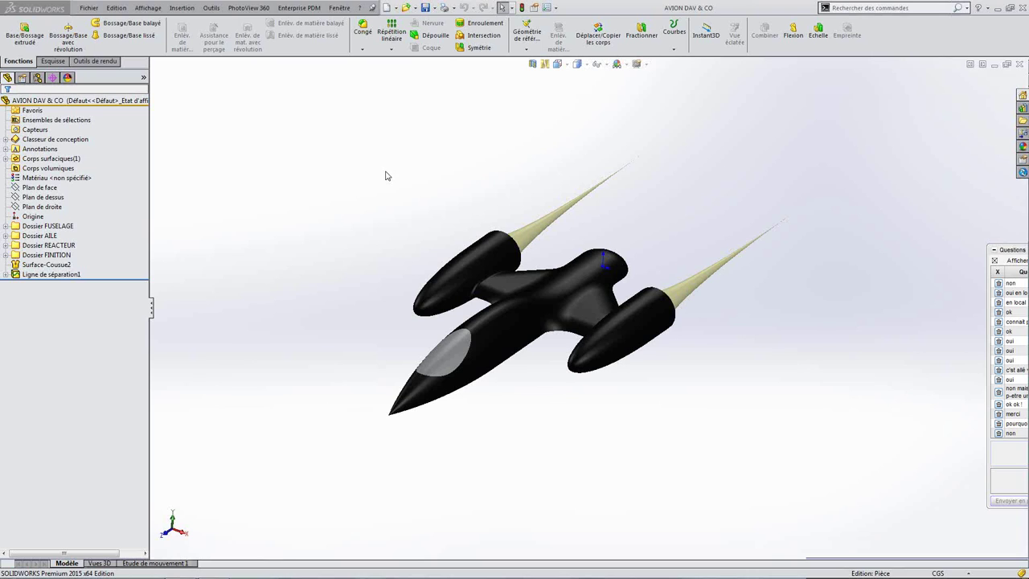
- Show Statistiques de la fonction via the S shortcut bar to see each feature's rebuild time
{"action": "left_click", "coordinate": [212, 8]}
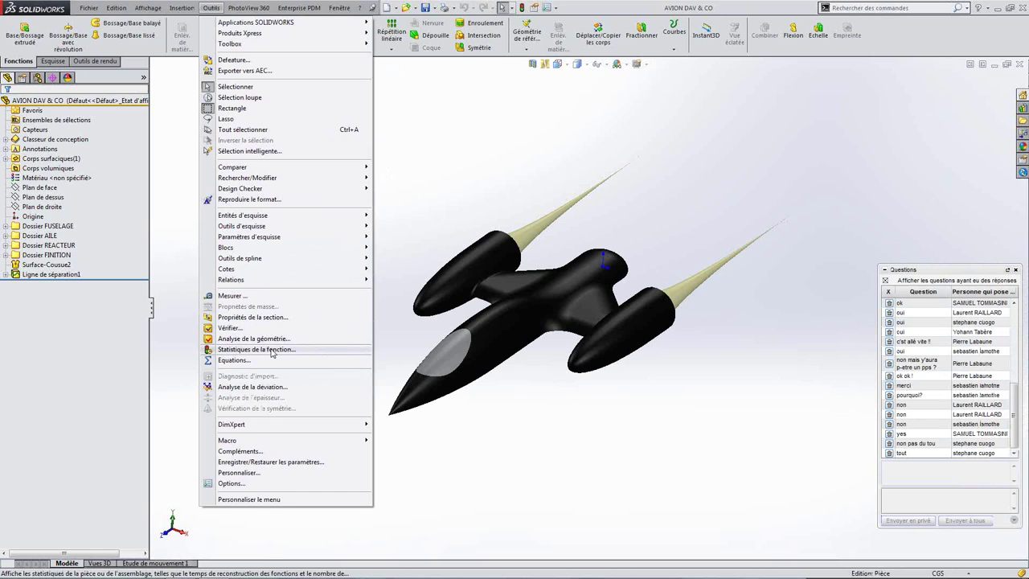
{"action": "left_click", "coordinate": [455, 189]}
{"action": "key", "text": "s"}
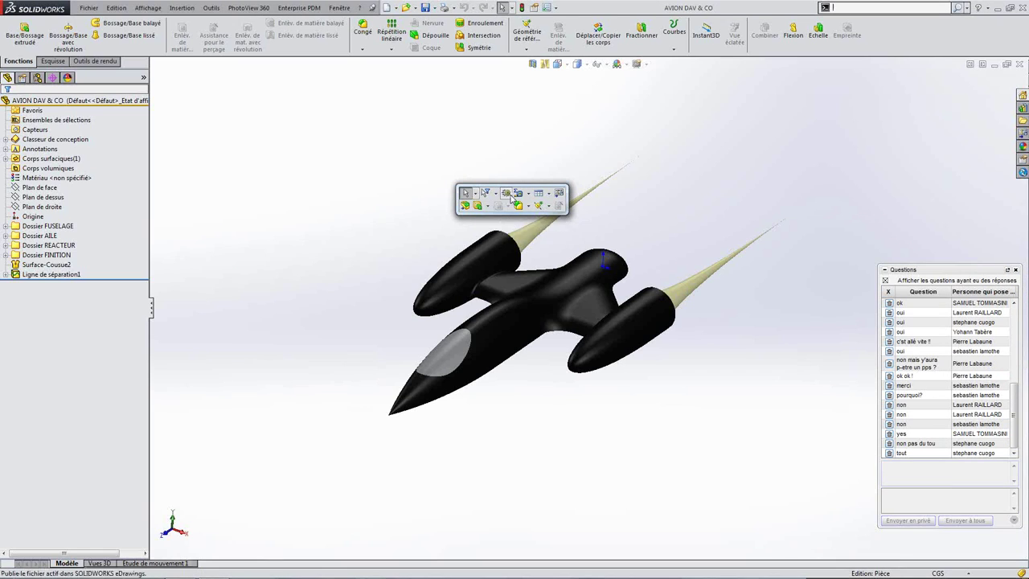
{"action": "left_click", "coordinate": [528, 196]}
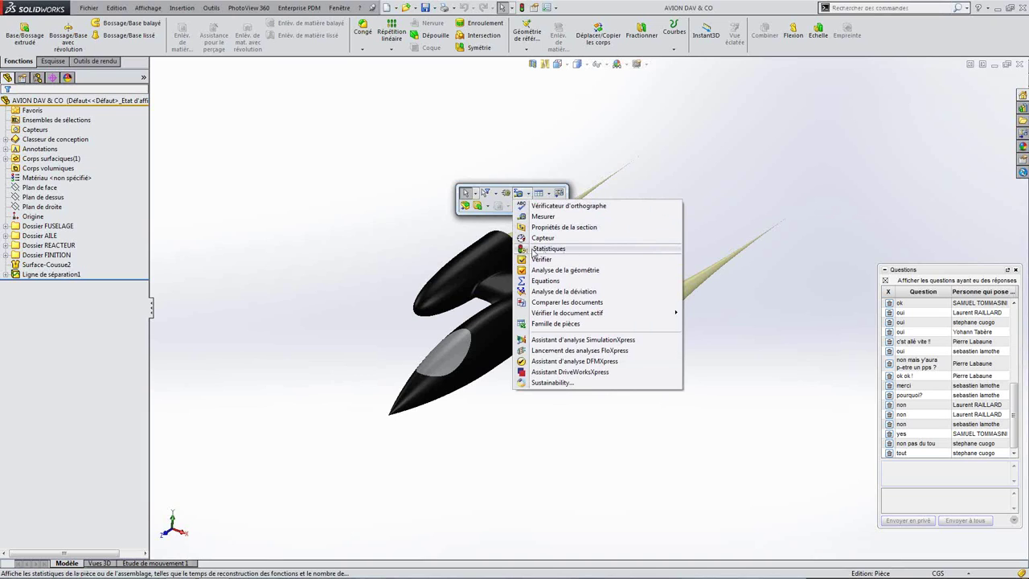
{"action": "left_click", "coordinate": [554, 249]}
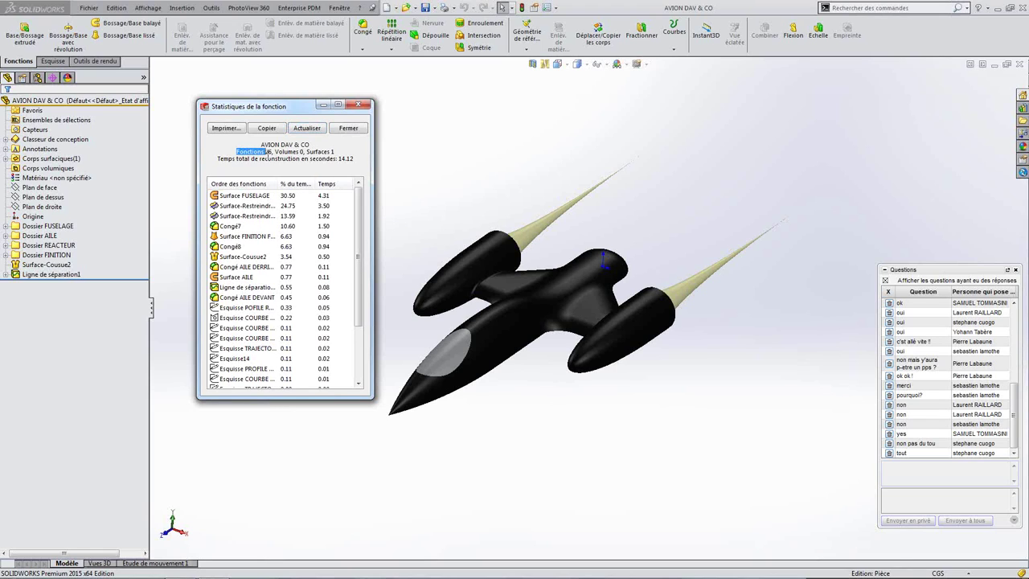
- Highlight the 26-feature count and the 14.12 s total rebuild time, then close the statistics
{"action": "left_click_drag", "start_coordinate": [237, 152], "coordinate": [274, 152]}
{"action": "left_click", "coordinate": [251, 163]}
{"action": "left_click_drag", "start_coordinate": [217, 158], "coordinate": [356, 159]}
{"action": "left_click", "coordinate": [355, 159]}
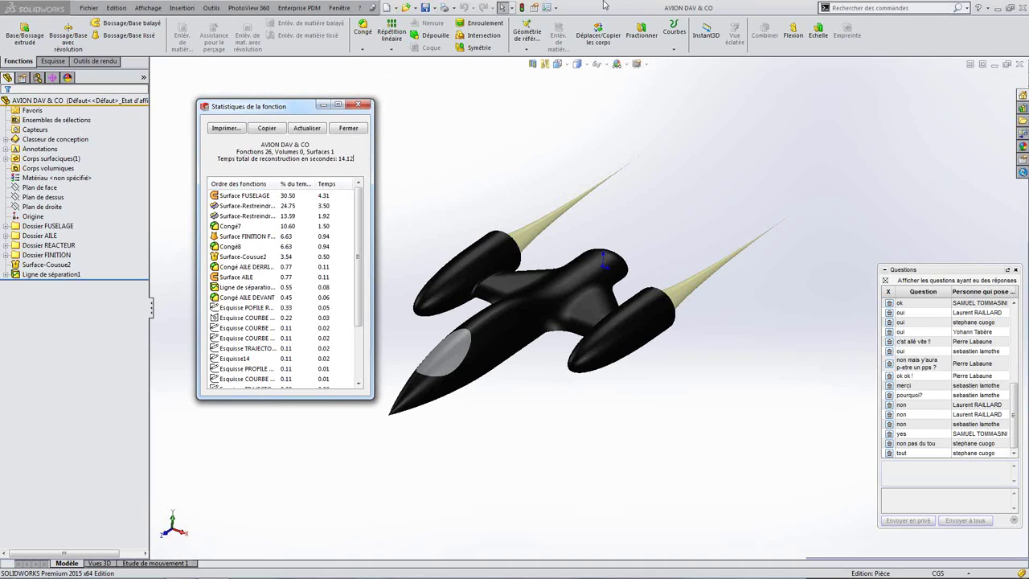
{"action": "left_click", "coordinate": [363, 104]}
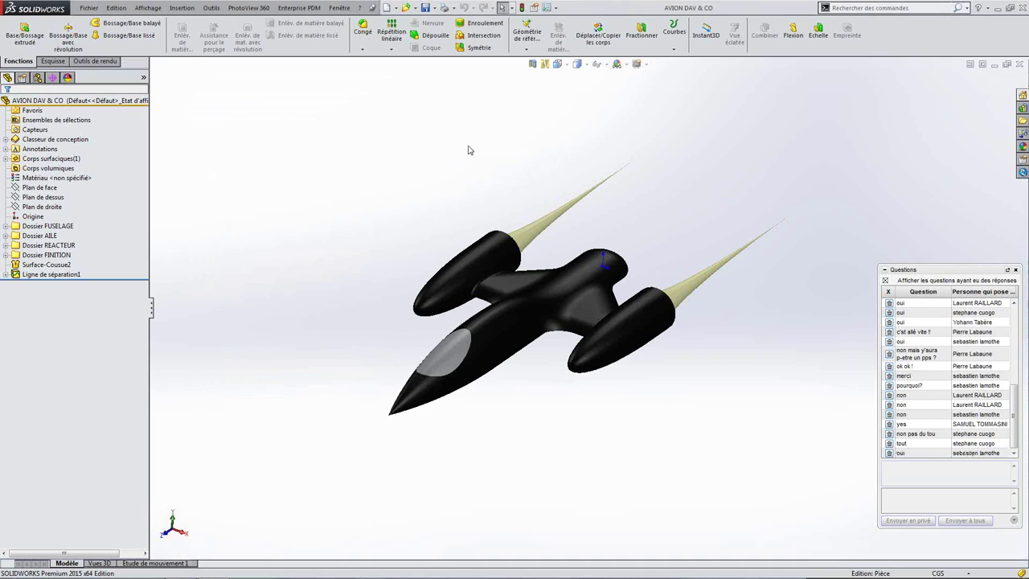
- Orbit the aircraft, select the AVION DAV & CO part, and bring up the Outils menu
{"action": "mouse_move", "coordinate": [670, 254]}
{"action": "middle_mouse_down"}
{"action": "mouse_move", "coordinate": [704, 232]}
{"action": "mouse_move", "coordinate": [540, 274]}
{"action": "middle_mouse_up"}
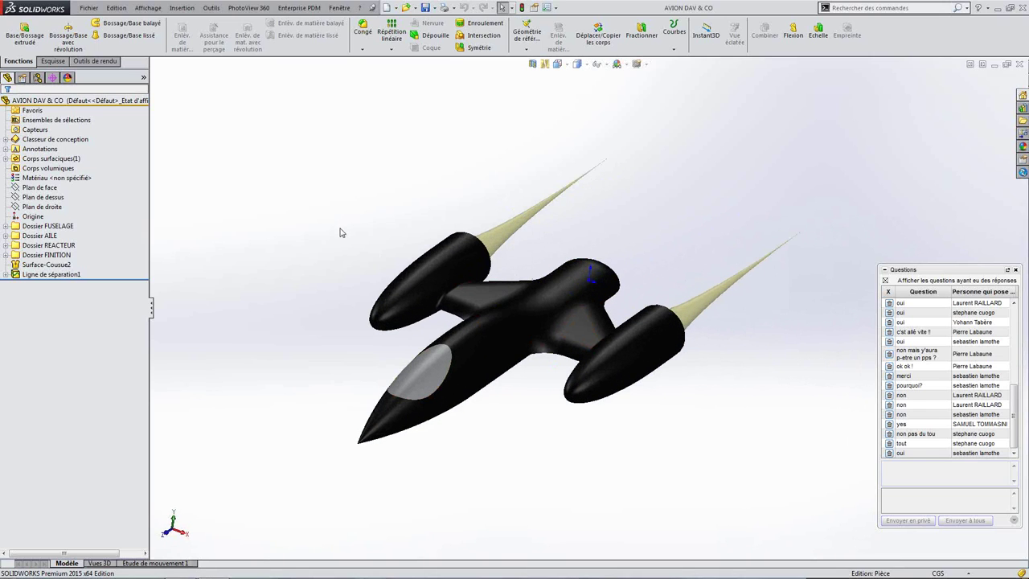
{"action": "left_click", "coordinate": [5, 100]}
{"action": "left_click", "coordinate": [212, 8]}
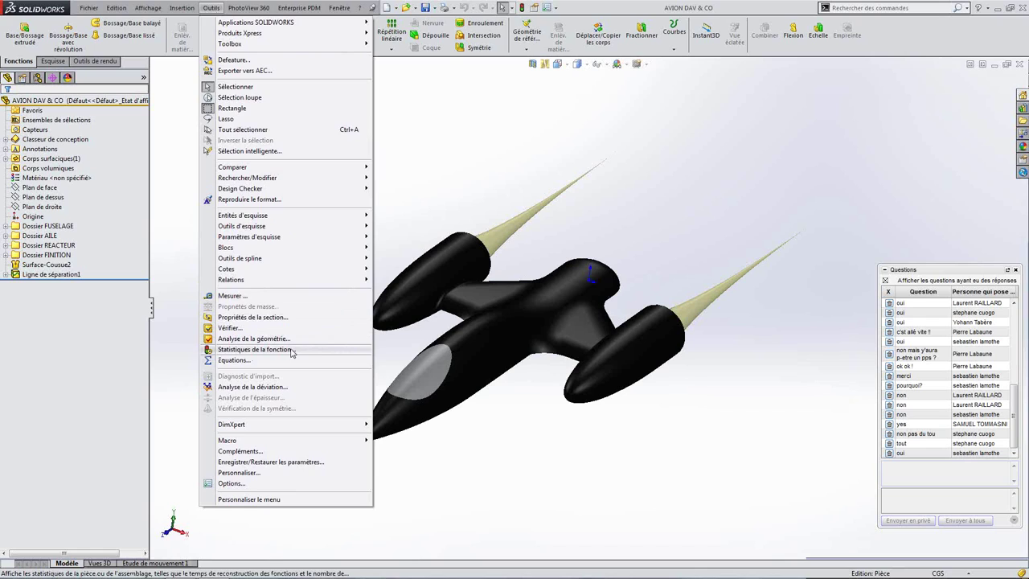
- Reopen and close Statistiques de la fonction, then select Ensembles de sélections and the AVION DAV & CO part
{"action": "left_click", "coordinate": [292, 350]}
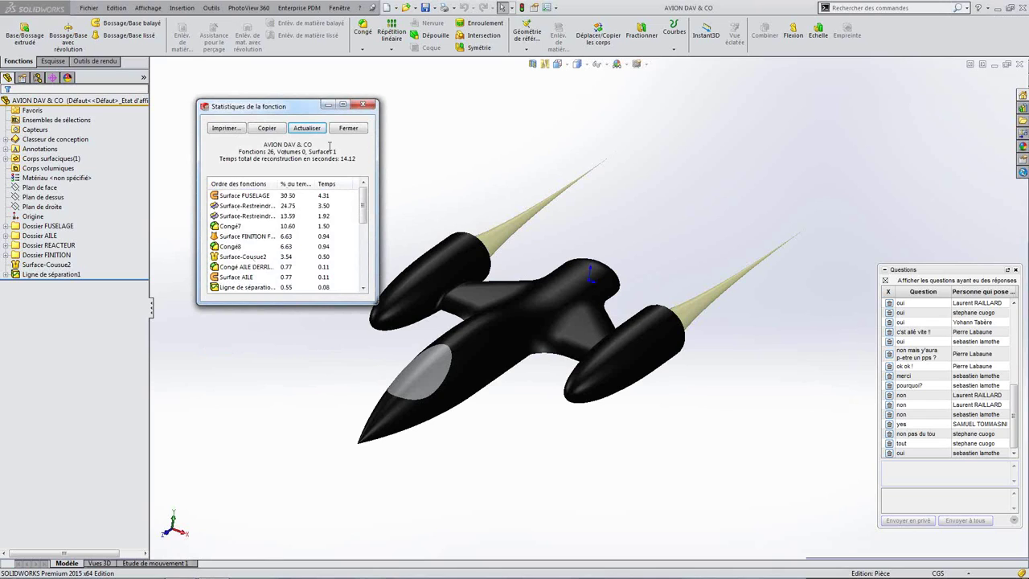
{"action": "left_click", "coordinate": [361, 129]}
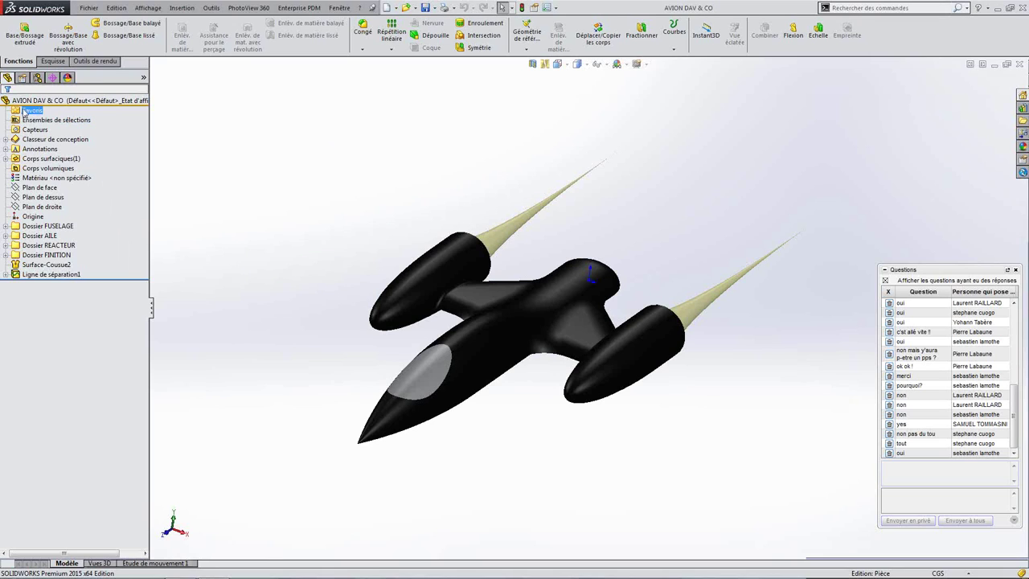
{"action": "left_click", "coordinate": [51, 123]}
{"action": "left_click", "coordinate": [108, 102]}
{"action": "left_click_drag", "start_coordinate": [108, 103], "coordinate": [76, 274]}
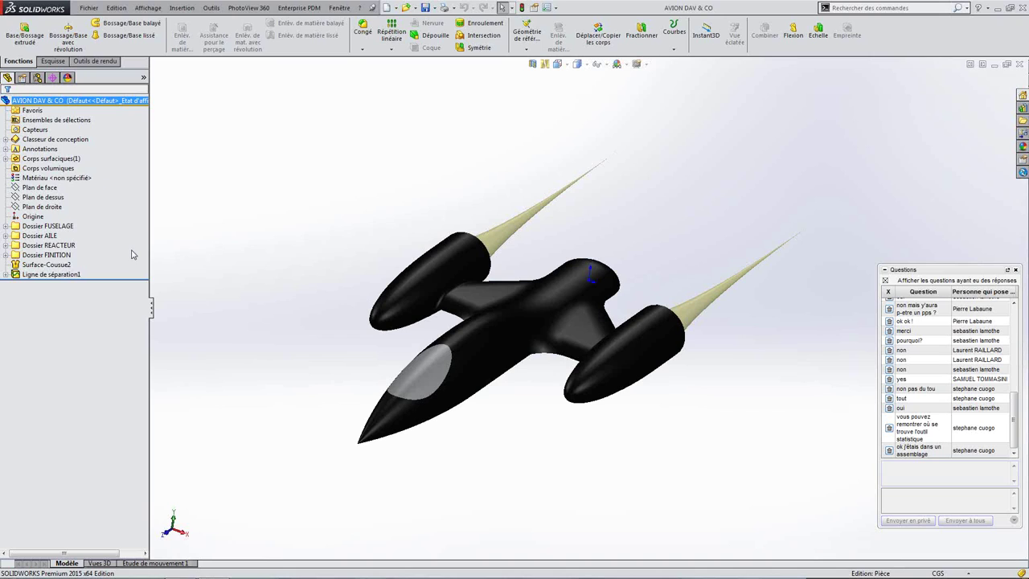
- Freeze all features up to Ligne de séparation1 with Blocage
{"action": "left_click", "coordinate": [41, 255]}
{"action": "left_click", "coordinate": [28, 275]}
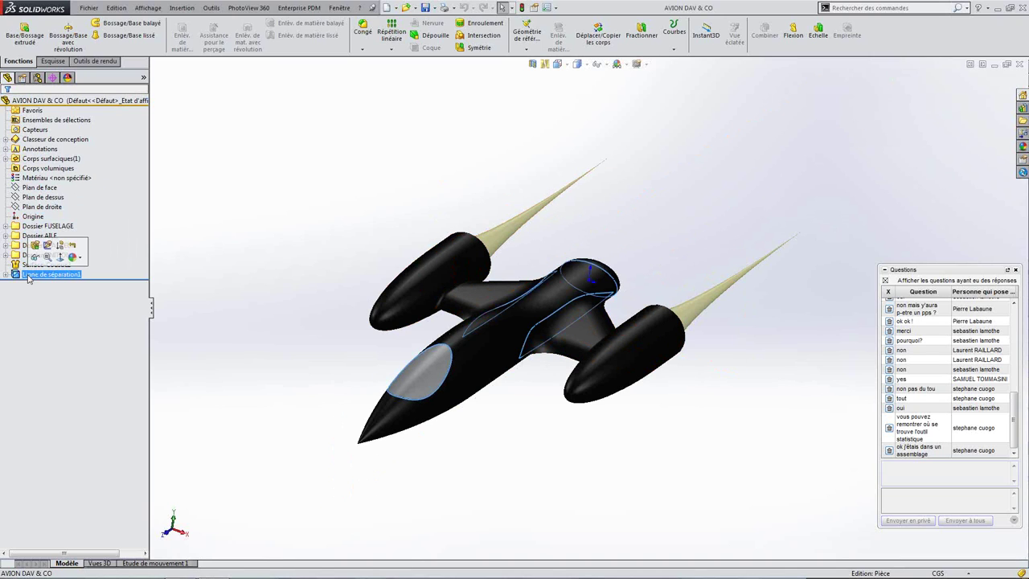
{"action": "right_click", "coordinate": [29, 278]}
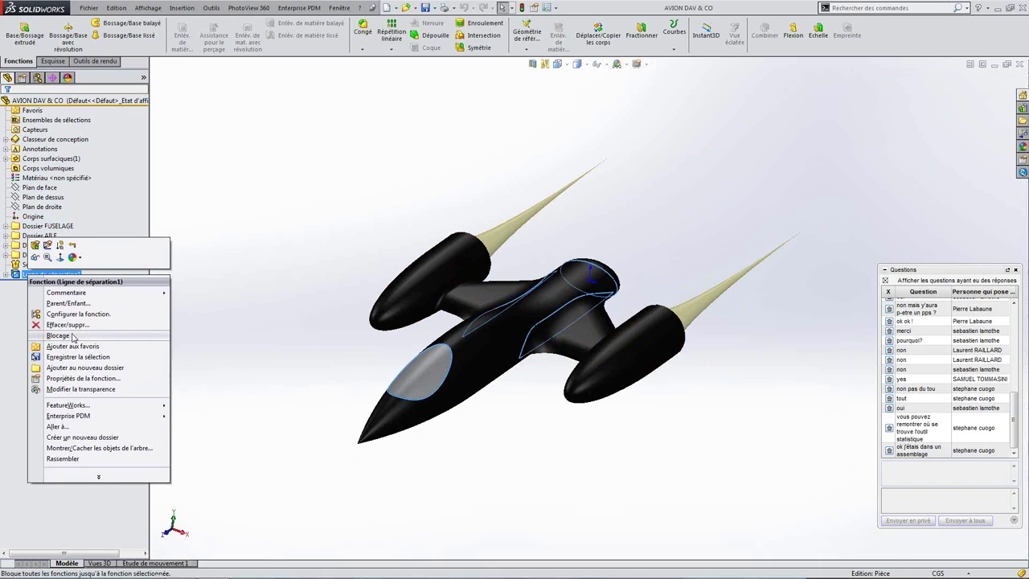
{"action": "left_click", "coordinate": [72, 336]}
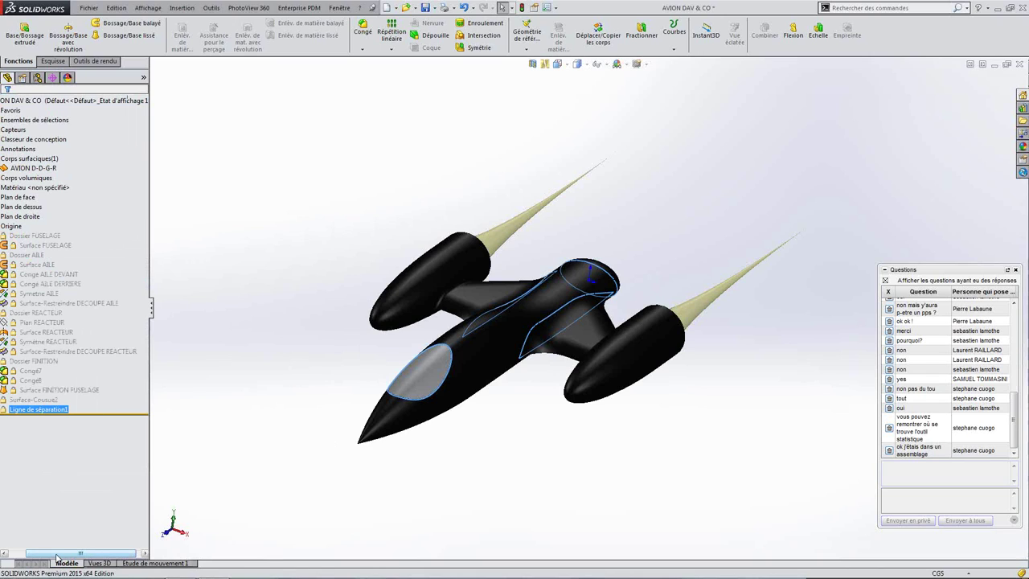
{"action": "left_click_drag", "start_coordinate": [56, 556], "coordinate": [33, 556]}
{"action": "mouse_move", "coordinate": [48, 322]}
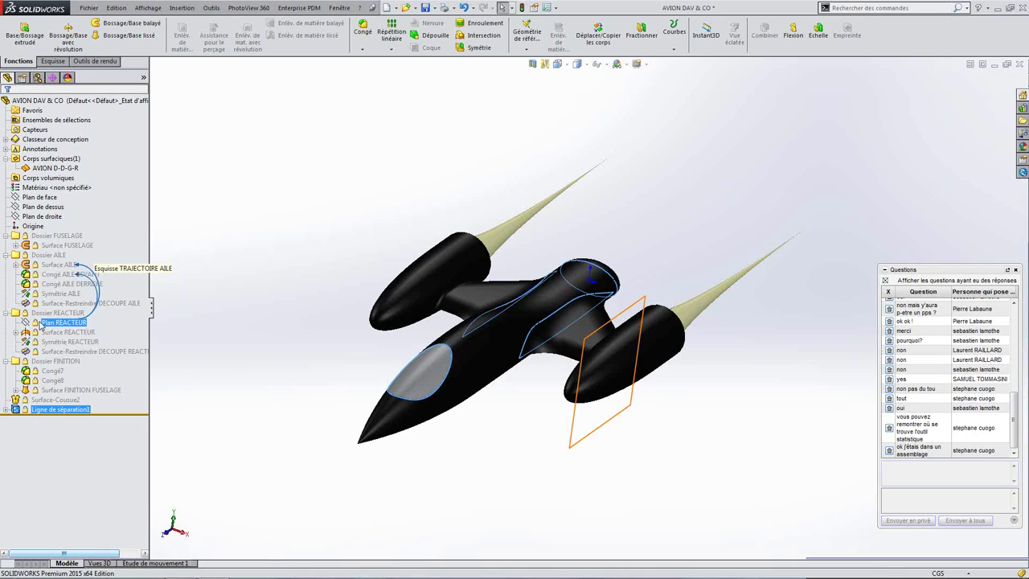
- Move the freeze bar past Surface-Restreindre DECOUPE AILE to below Dossier REACTEUR
{"action": "mouse_move", "coordinate": [127, 415]}
{"action": "left_mouse_down"}
{"action": "mouse_move", "coordinate": [129, 297]}
{"action": "mouse_move", "coordinate": [129, 306]}
{"action": "left_mouse_up"}
{"action": "left_click", "coordinate": [41, 400]}
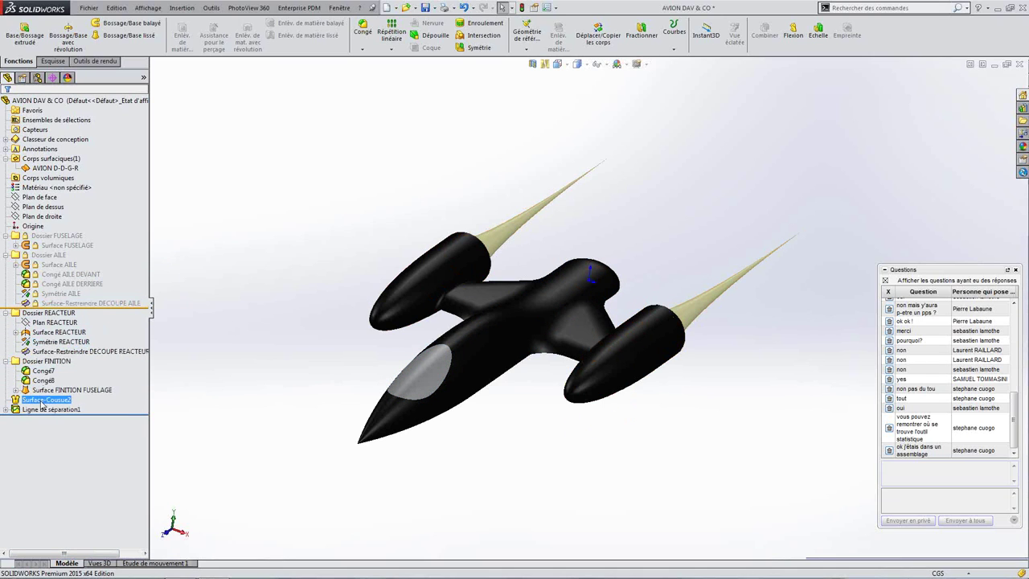
{"action": "left_click_drag", "start_coordinate": [132, 309], "coordinate": [101, 413]}
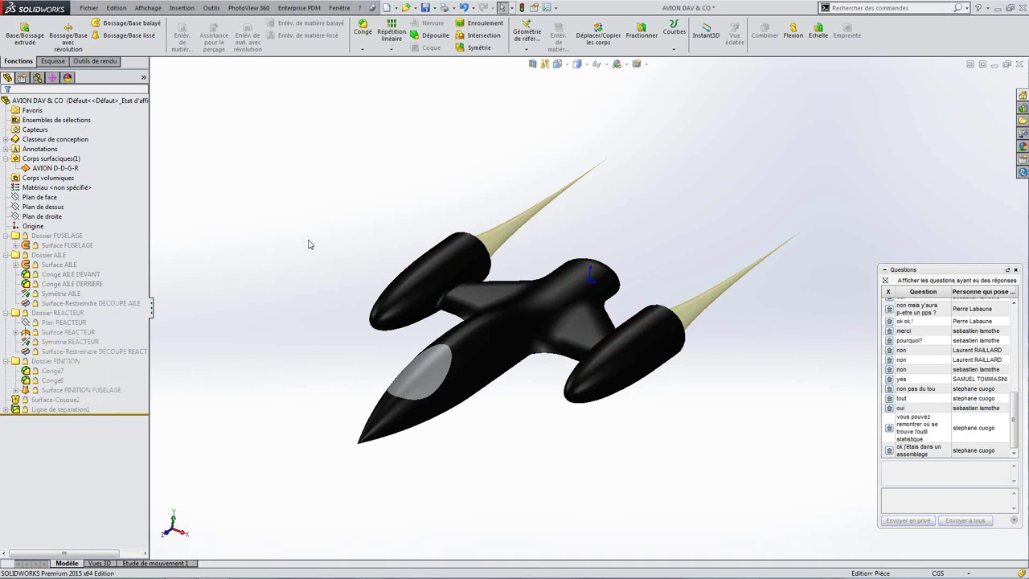
{"action": "left_click", "coordinate": [212, 8]}
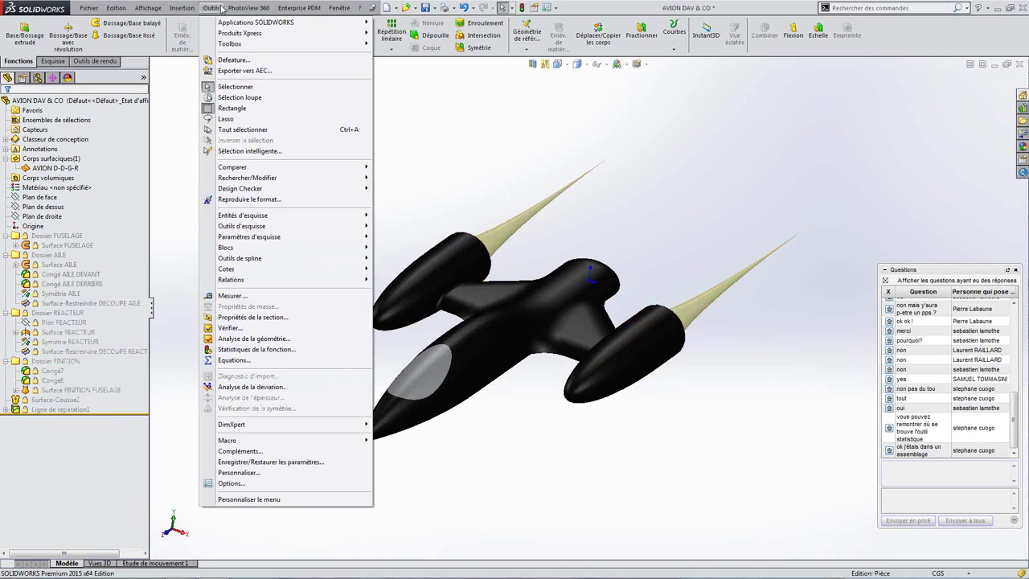
{"action": "left_click", "coordinate": [268, 349]}
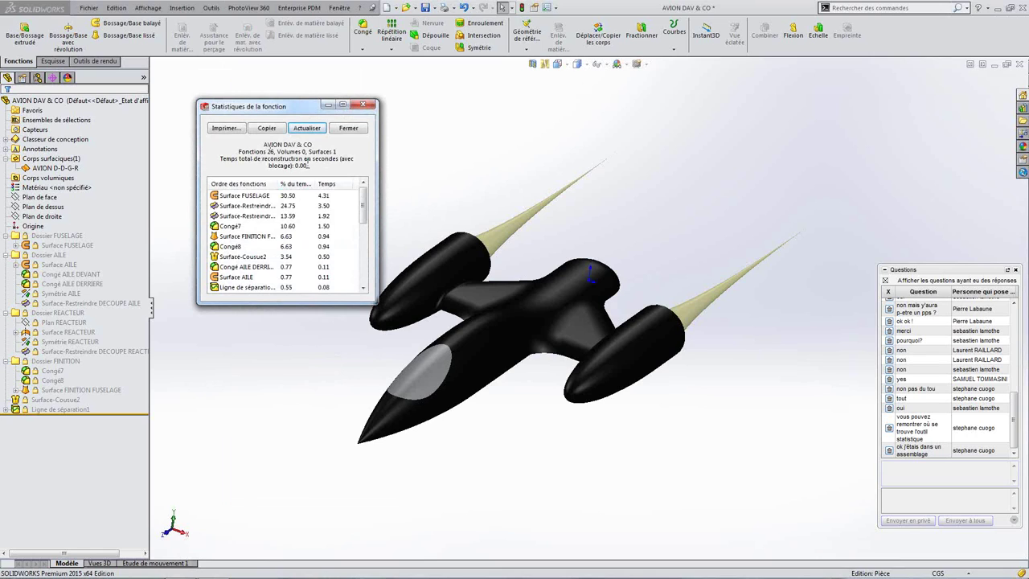
{"action": "left_click_drag", "start_coordinate": [308, 165], "coordinate": [297, 167]}
{"action": "left_click", "coordinate": [332, 166]}
{"action": "left_click", "coordinate": [344, 130]}
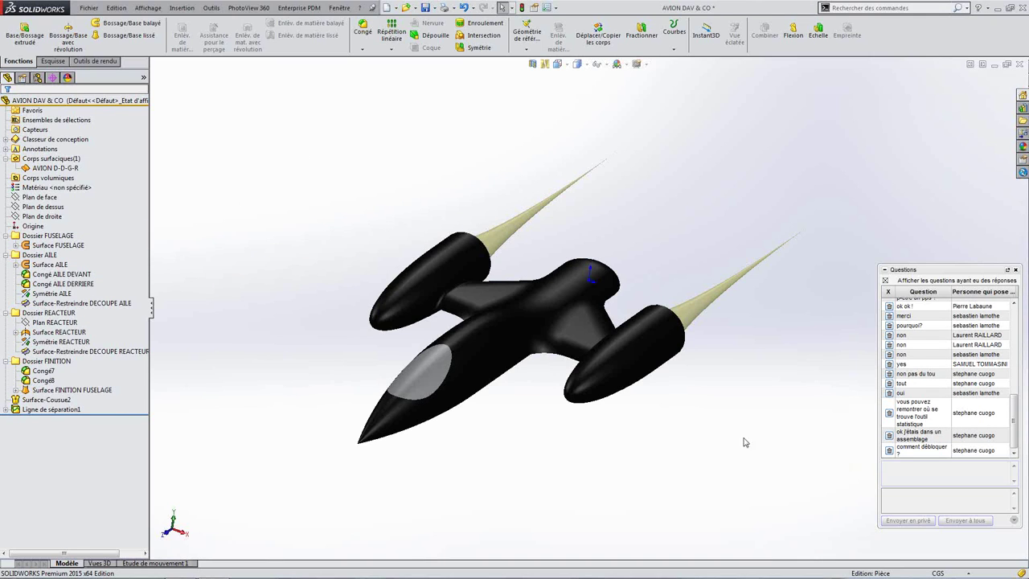
- Roll the feature history back to the planes, then to just before the FINITION features
{"action": "scroll", "coordinate": [746, 443], "scroll_direction": "up", "scroll_amount": 3}
{"action": "scroll", "coordinate": [558, 344], "scroll_direction": "down", "scroll_amount": 2}
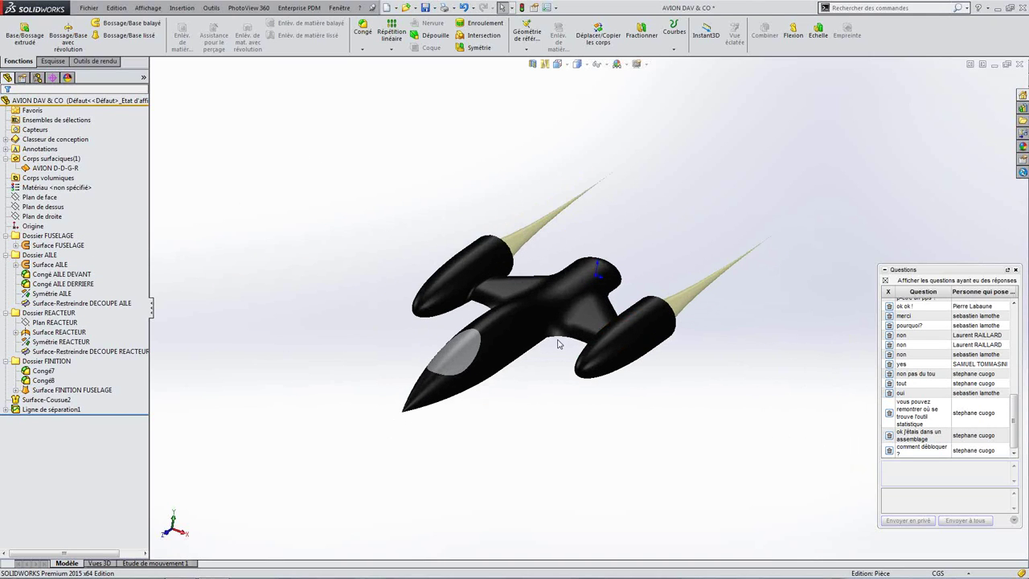
{"action": "mouse_move", "coordinate": [111, 101]}
{"action": "left_mouse_down"}
{"action": "mouse_move", "coordinate": [106, 410]}
{"action": "mouse_move", "coordinate": [103, 358]}
{"action": "left_mouse_up"}
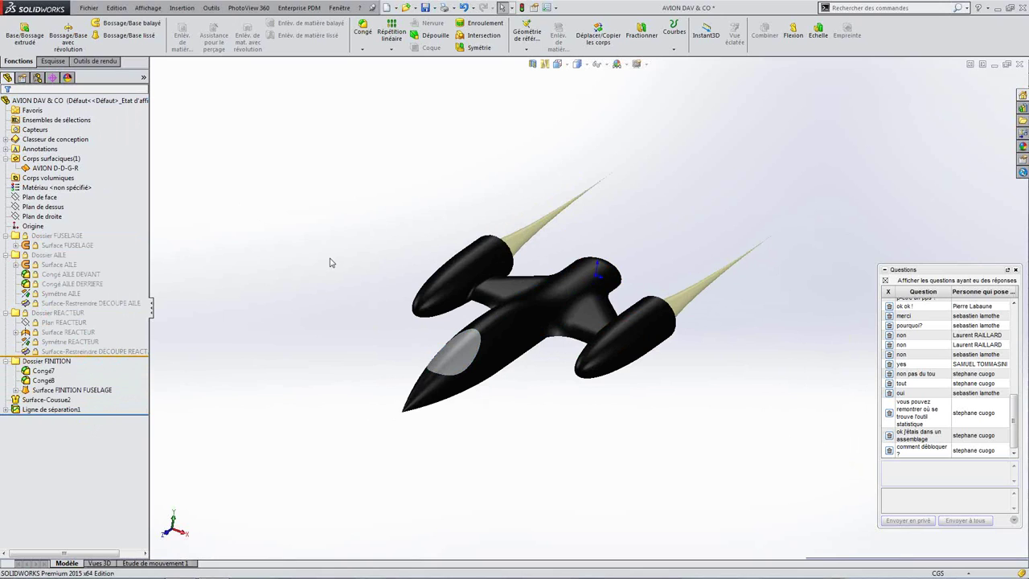
{"action": "left_click", "coordinate": [128, 352]}
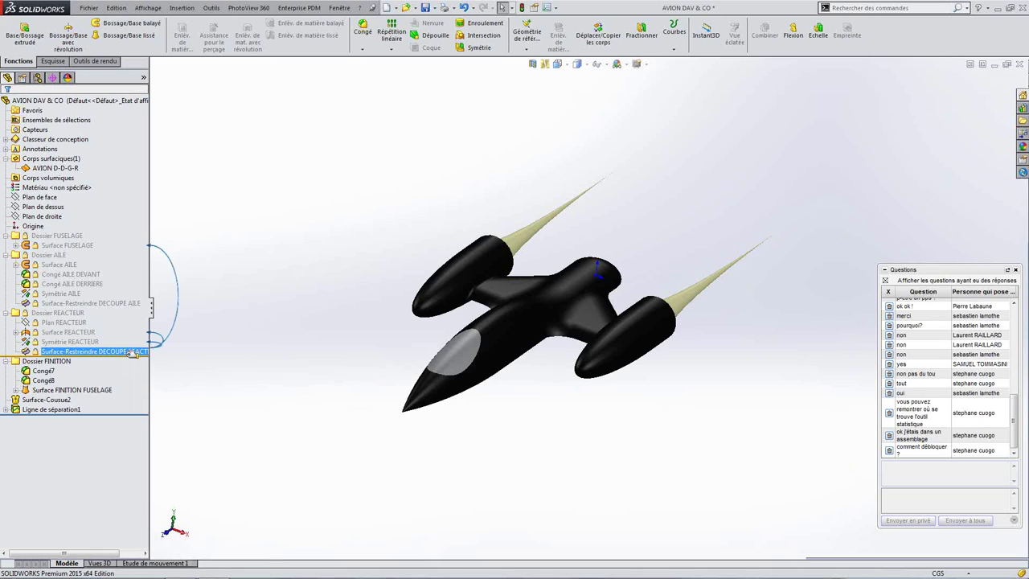
{"action": "left_click", "coordinate": [361, 326]}
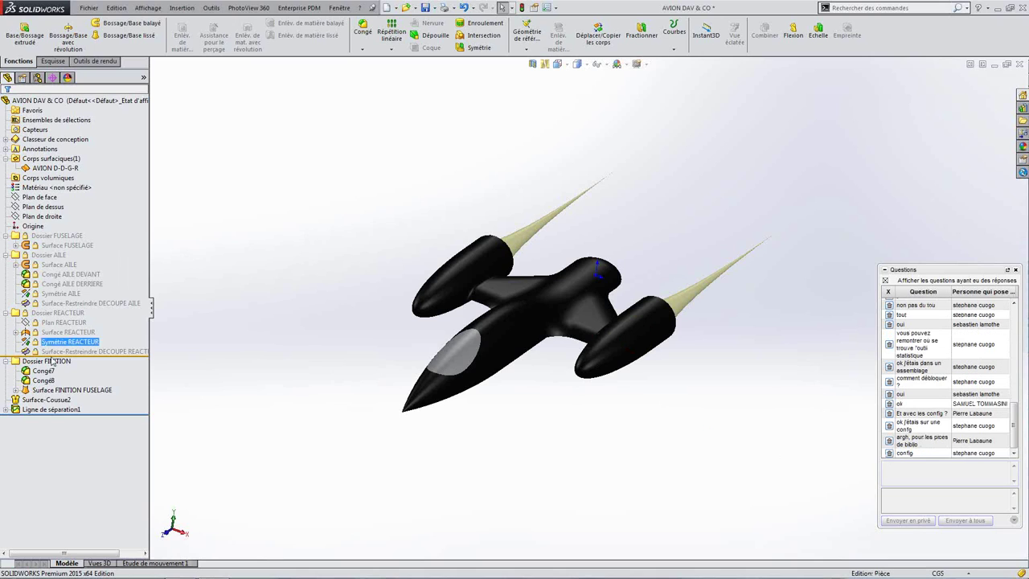
{"action": "left_click_drag", "start_coordinate": [48, 357], "coordinate": [49, 415]}
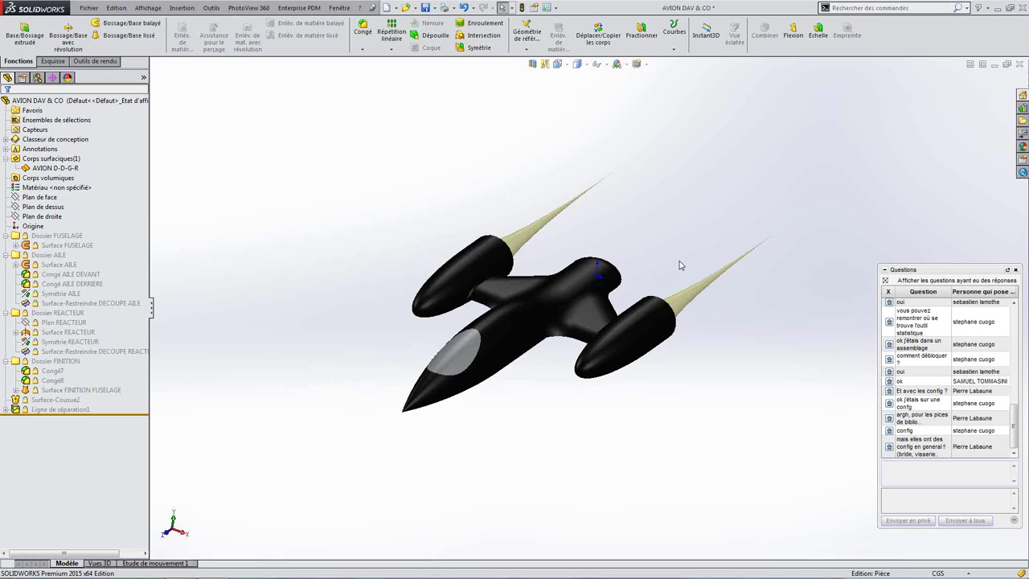
- Orbit the aircraft, then close the part and discard its changes
{"action": "middle_click_drag", "start_coordinate": [710, 193], "coordinate": [699, 214]}
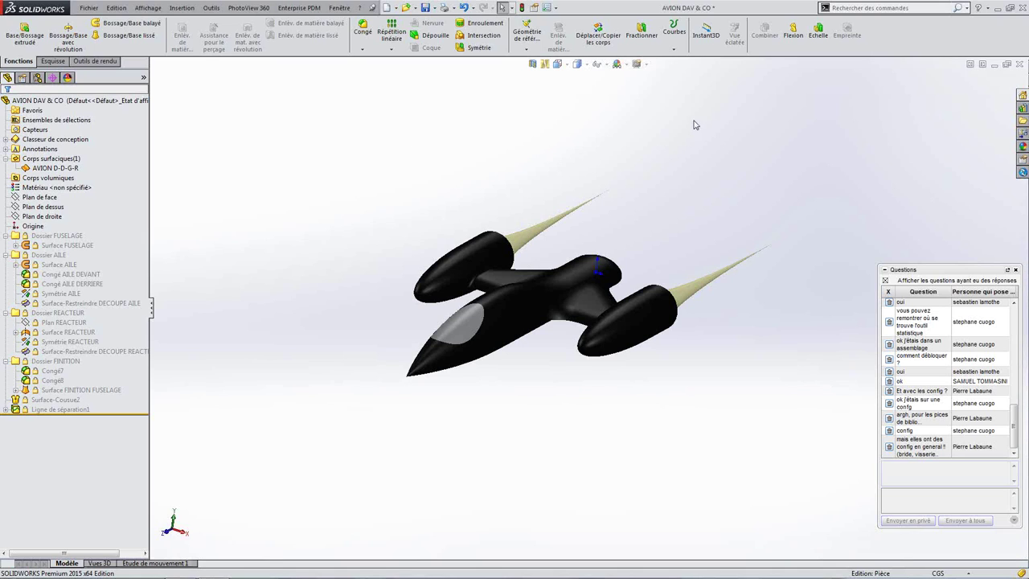
{"action": "left_click", "coordinate": [1019, 64]}
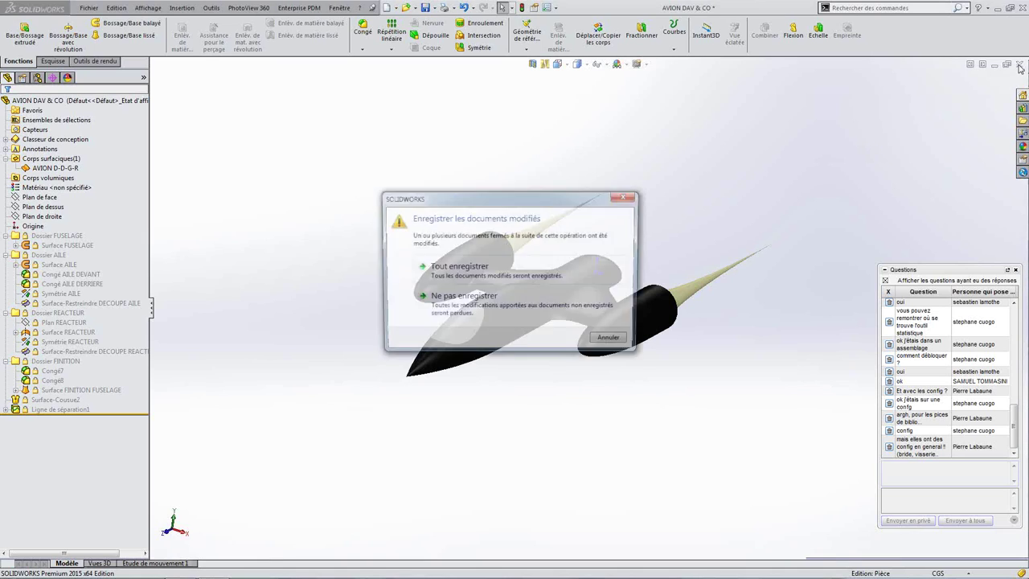
{"action": "left_click", "coordinate": [517, 300]}
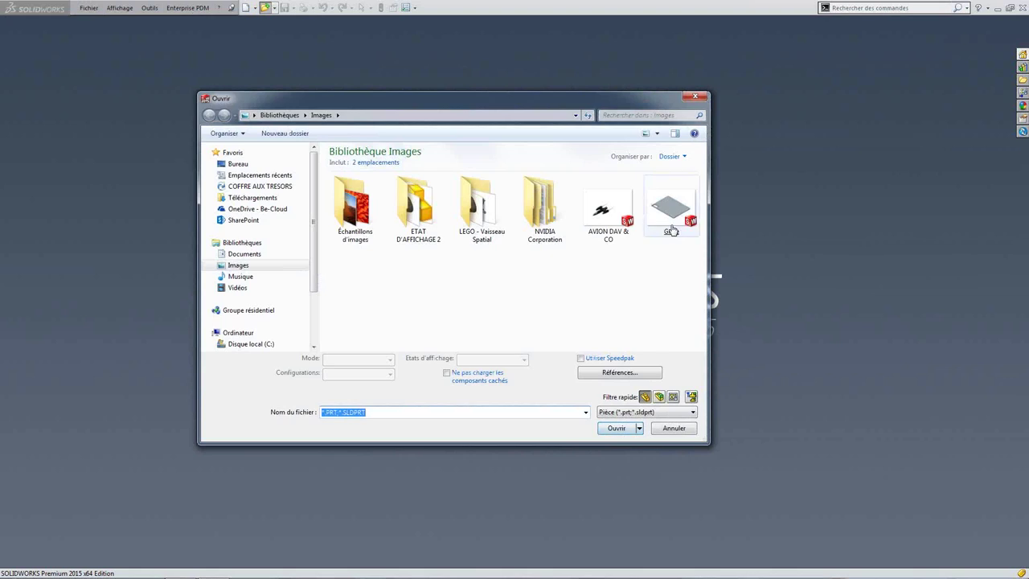
- Open the Grate part from Bibliothèque Images and orbit the plate slightly
{"action": "double_click", "coordinate": [675, 213]}
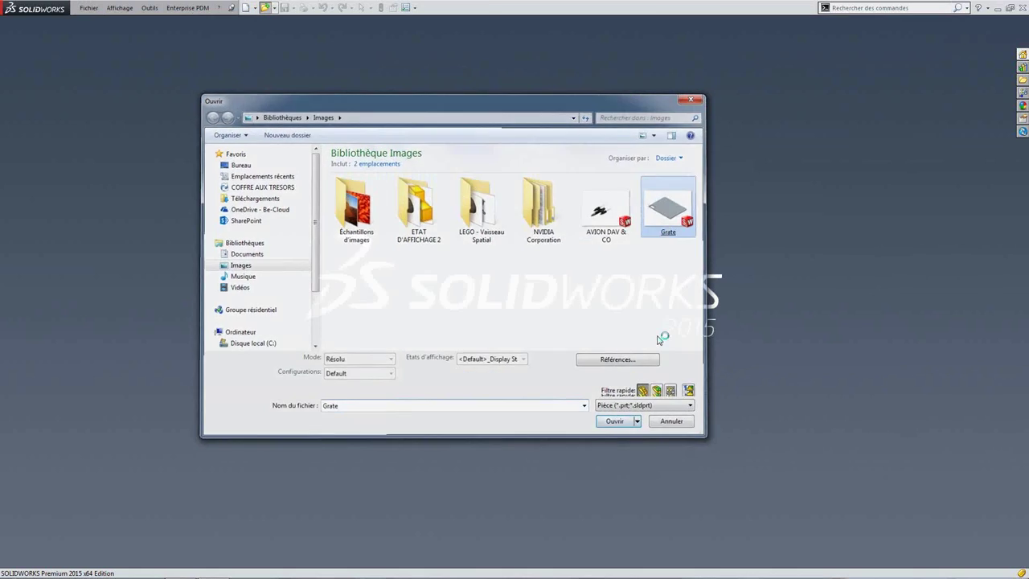
{"action": "middle_click_drag", "start_coordinate": [744, 303], "coordinate": [656, 290]}
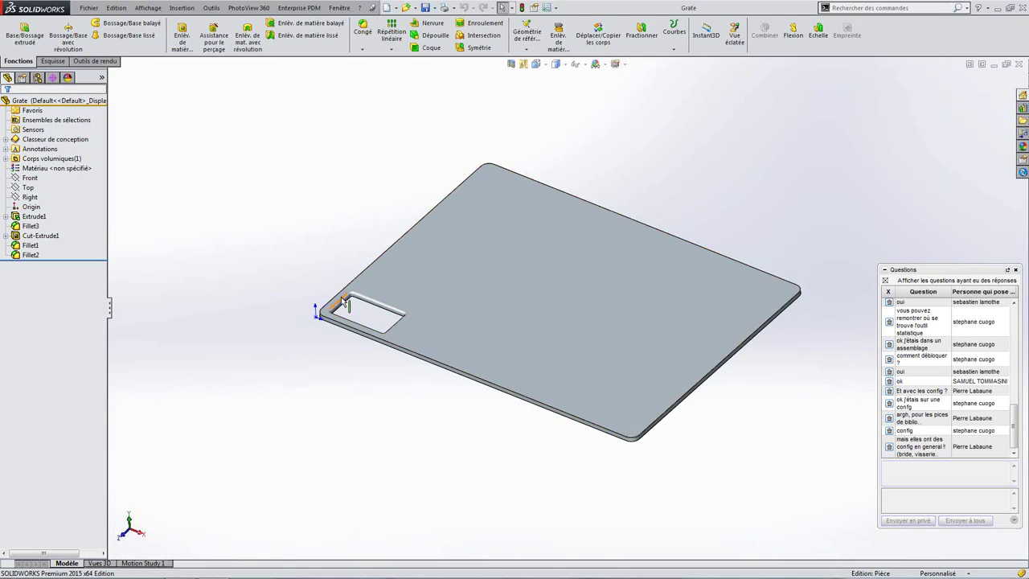
- Start a linear pattern along the plate's front and left edges
{"action": "left_click", "coordinate": [39, 235]}
{"action": "left_click", "coordinate": [26, 255], "text": "ctrl"}
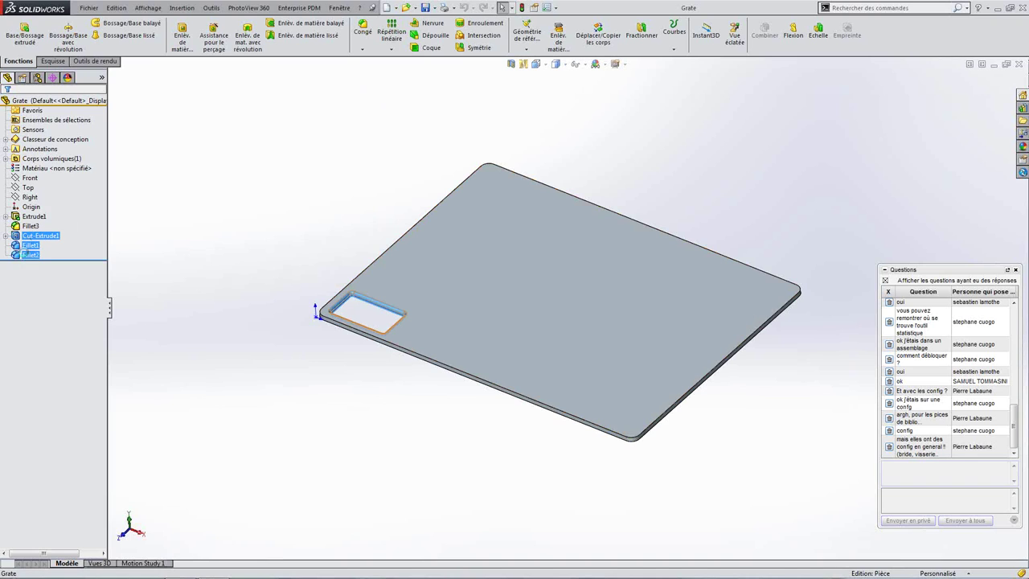
{"action": "left_click", "coordinate": [273, 217]}
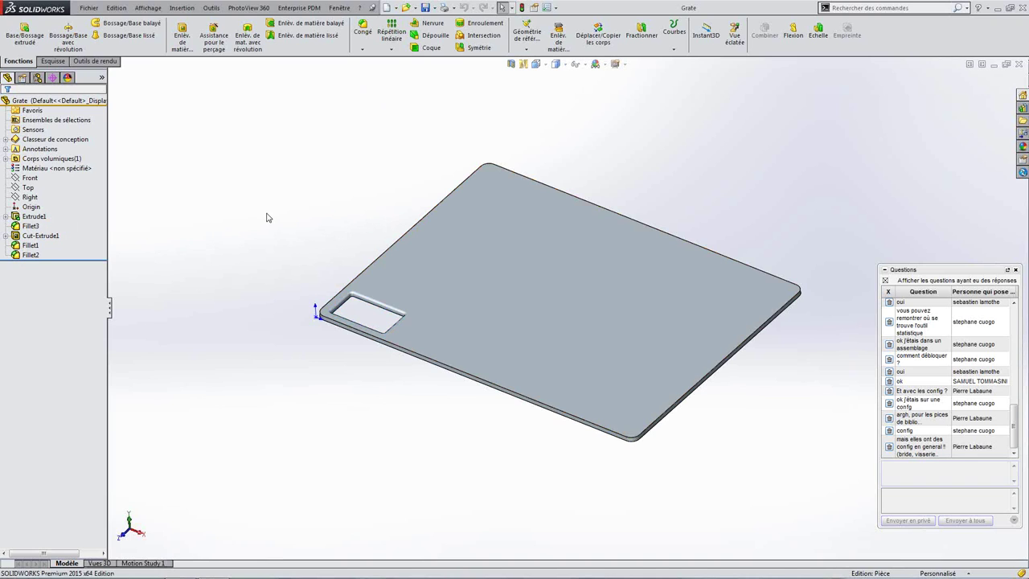
{"action": "left_click", "coordinate": [394, 34]}
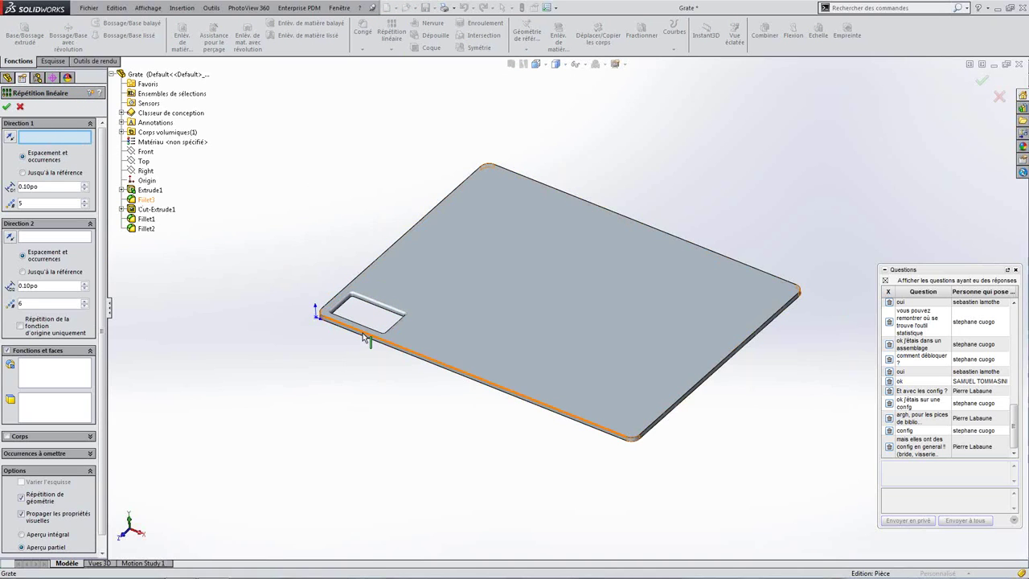
{"action": "left_click", "coordinate": [364, 338]}
{"action": "left_click", "coordinate": [338, 298]}
- Set the pattern spacing to 2po in direction 1 and 1.25po in direction 2
{"action": "double_click", "coordinate": [28, 187]}
{"action": "type", "text": "2"}
{"action": "key", "text": "Return"}
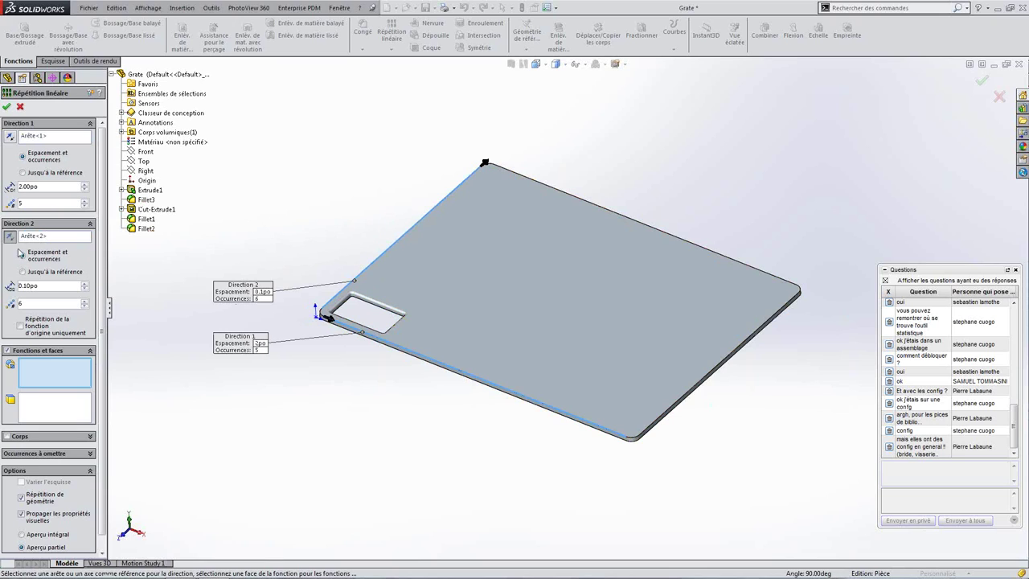
{"action": "double_click", "coordinate": [29, 285]}
{"action": "type", "text": "1.25"}
{"action": "key", "text": "Return"}
- Pattern Cut-Extrude1, Fillet1 and Fillet2, and confirm Répétition linéaire1
{"action": "left_click", "coordinate": [149, 209]}
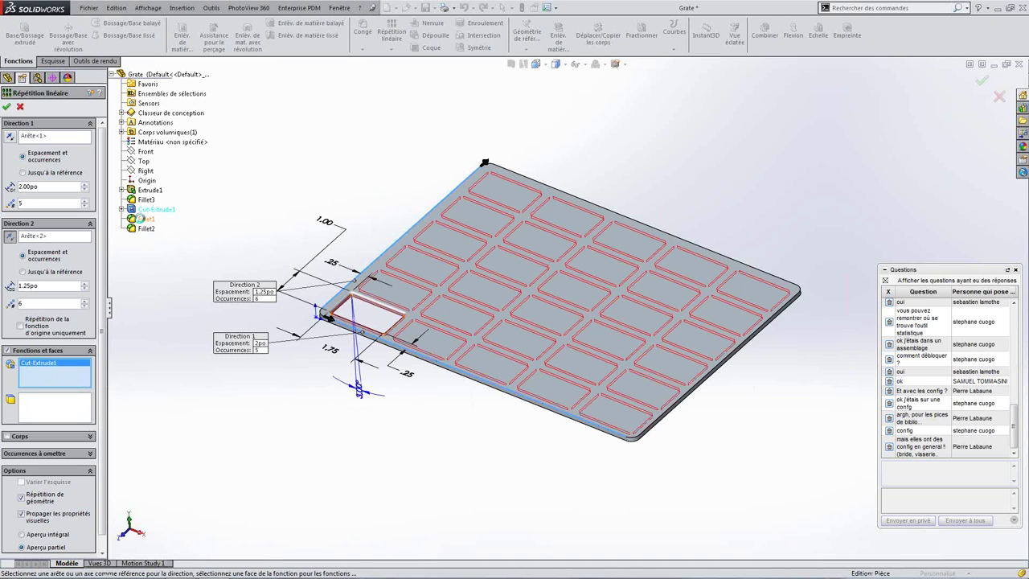
{"action": "left_click", "coordinate": [145, 219]}
{"action": "left_click", "coordinate": [145, 229]}
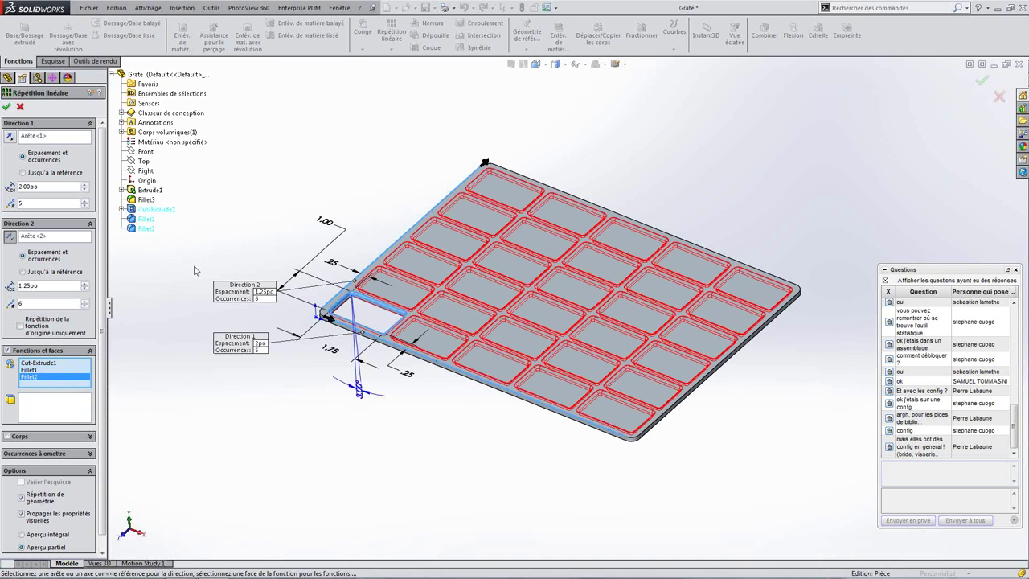
{"action": "left_click", "coordinate": [8, 107]}
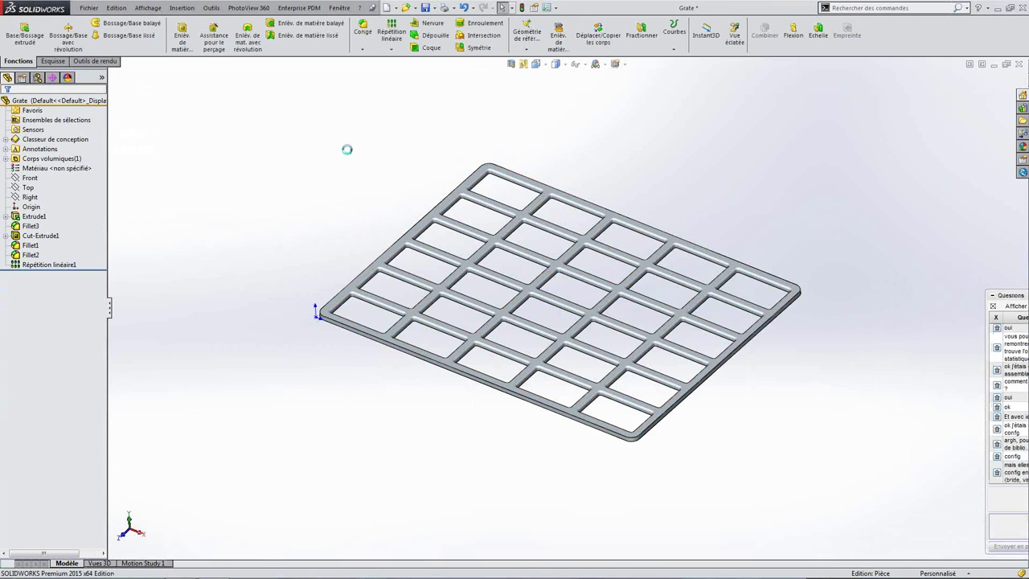
{"action": "key", "text": "s"}
{"action": "left_click", "coordinate": [409, 158]}
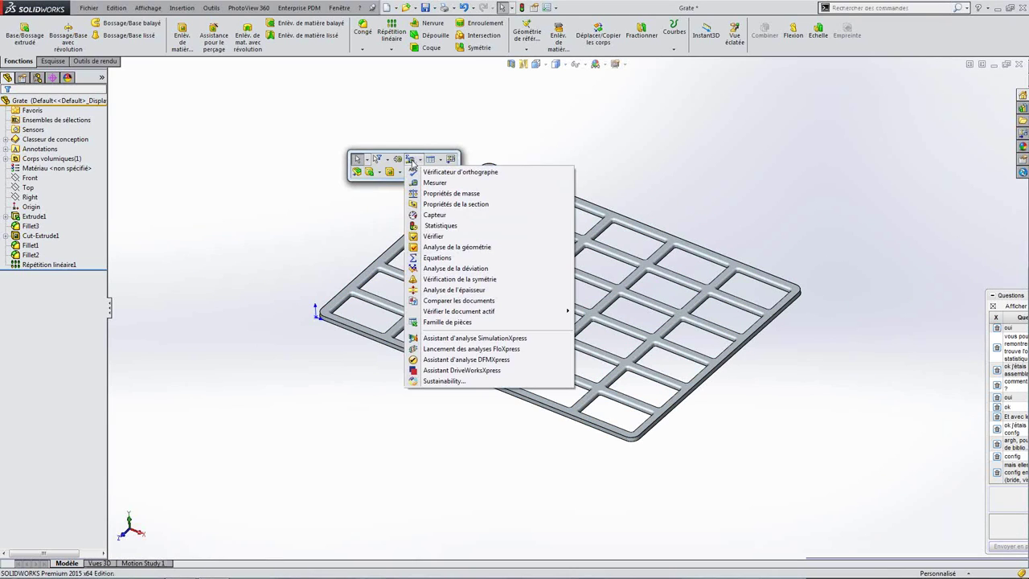
{"action": "left_click", "coordinate": [434, 226]}
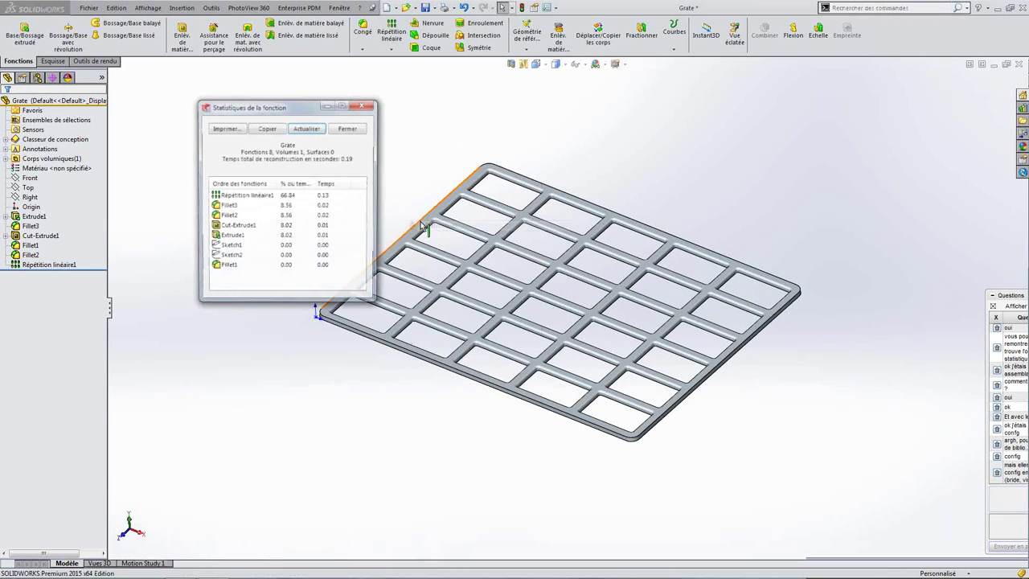
{"action": "left_click", "coordinate": [363, 163]}
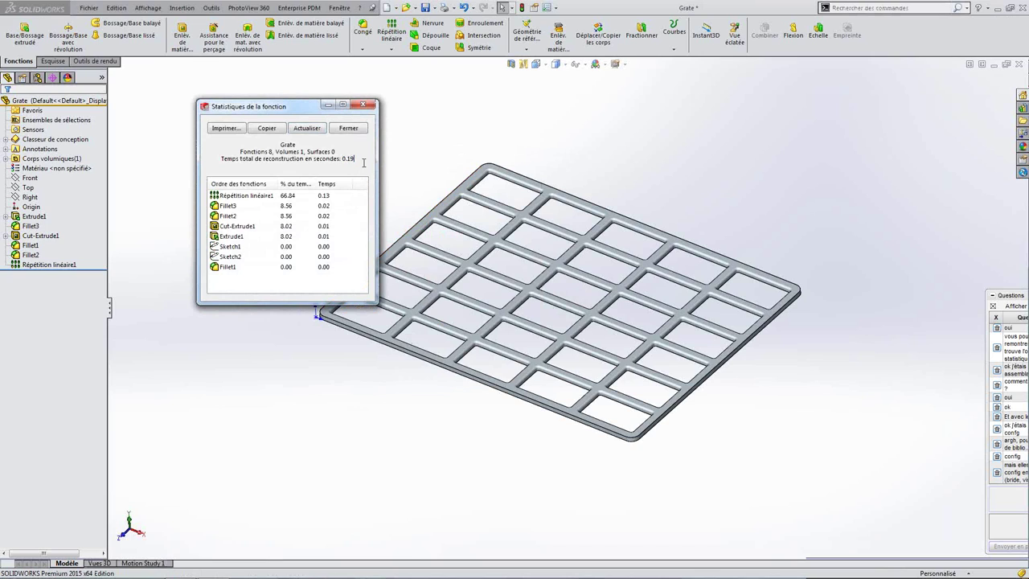
{"action": "left_click_drag", "start_coordinate": [300, 108], "coordinate": [233, 89]}
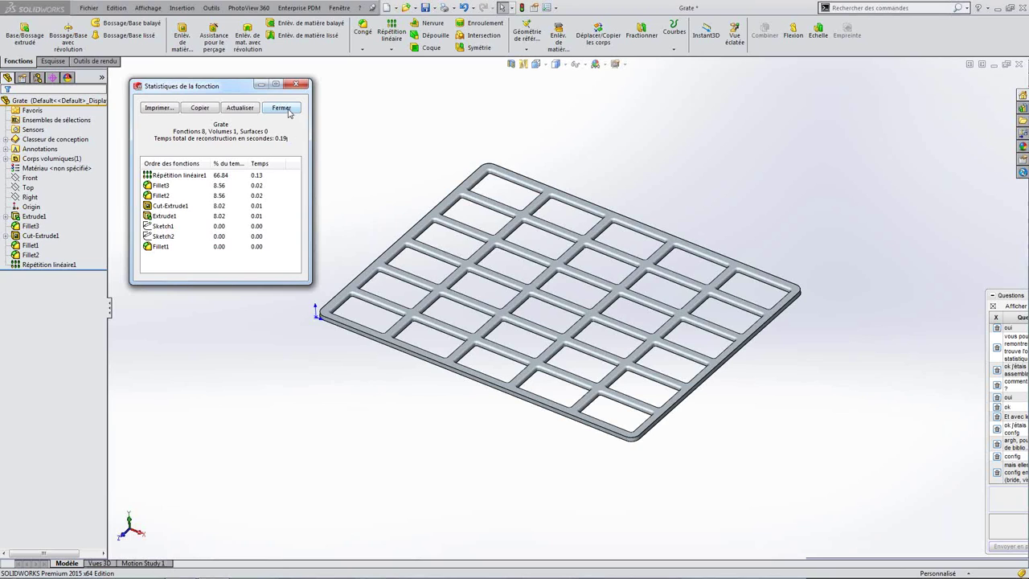
{"action": "left_click_drag", "start_coordinate": [288, 138], "coordinate": [269, 138]}
{"action": "left_click", "coordinate": [282, 108]}
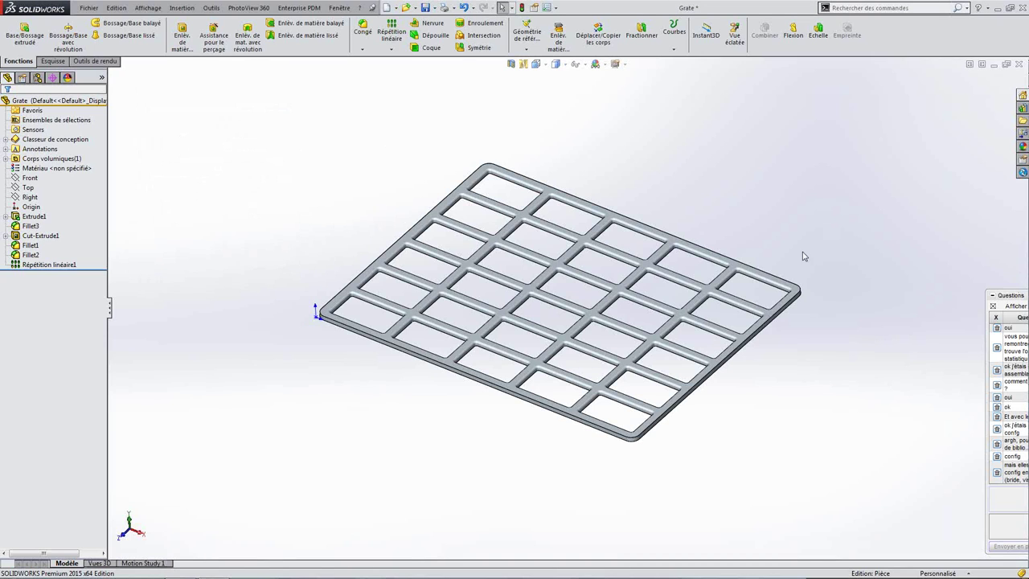
- Delete the existing Répétition linéaire1 from the grate
{"action": "left_click", "coordinate": [49, 264]}
{"action": "key", "text": "Delete"}
{"action": "left_click", "coordinate": [367, 111]}
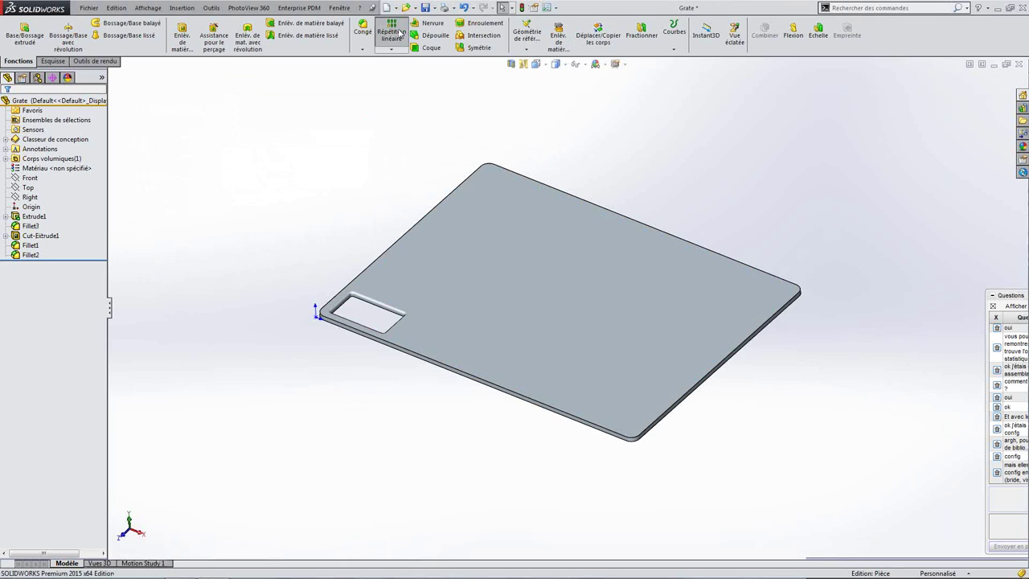
- Start a new linear pattern on the front and left plate edges, patterning faces
{"action": "left_click", "coordinate": [392, 32]}
{"action": "left_click", "coordinate": [417, 351]}
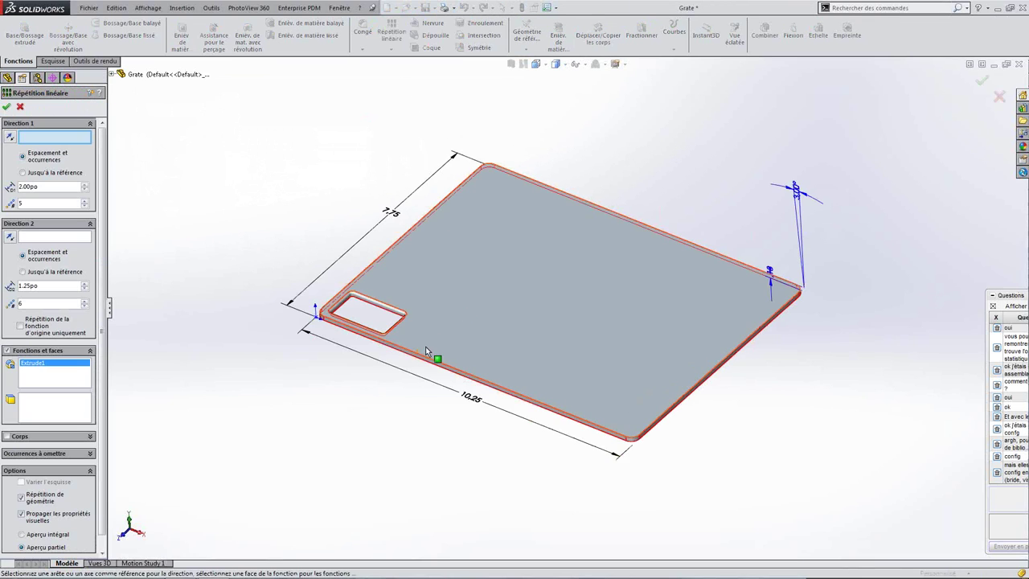
{"action": "left_click", "coordinate": [426, 346]}
{"action": "left_click", "coordinate": [398, 346]}
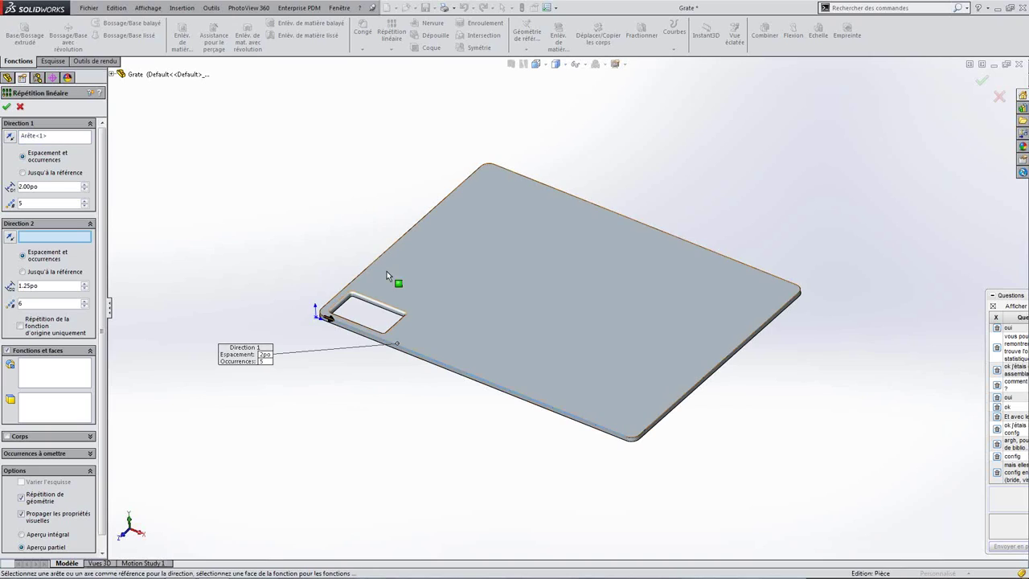
{"action": "left_click", "coordinate": [380, 256]}
{"action": "left_click", "coordinate": [54, 411]}
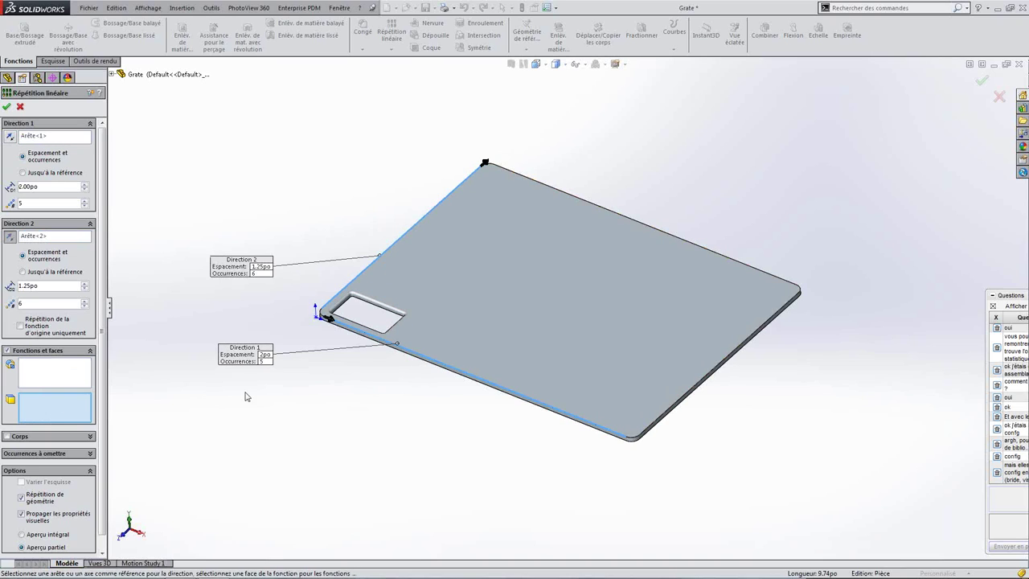
- Select the cut-out's rounded top faces, side walls and fillet faces
{"action": "scroll", "coordinate": [350, 337], "scroll_direction": "down", "scroll_amount": 2}
{"action": "scroll", "coordinate": [459, 299], "scroll_direction": "down", "scroll_amount": 2}
{"action": "scroll", "coordinate": [450, 239], "scroll_direction": "down", "scroll_amount": 2}
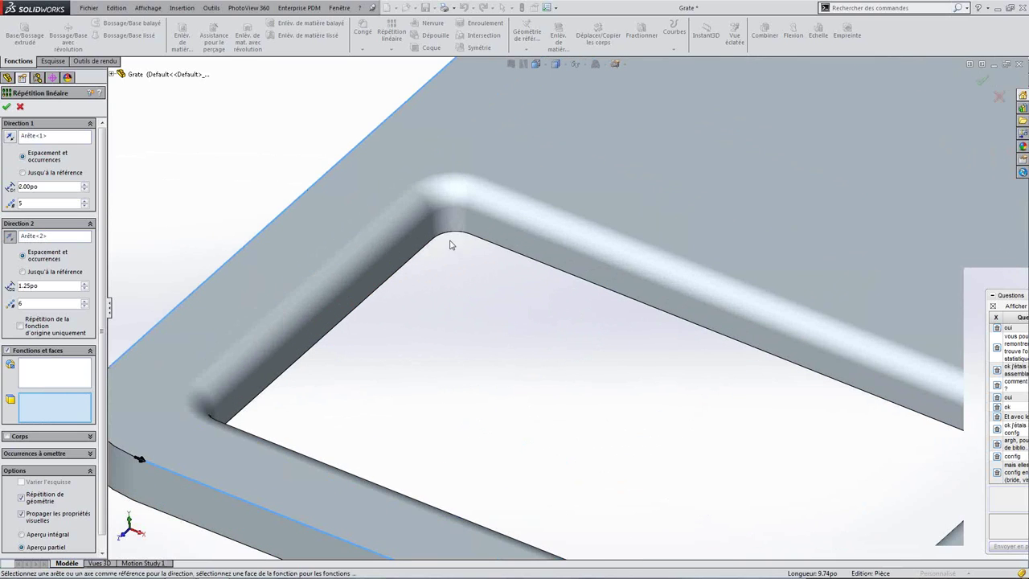
{"action": "left_click", "coordinate": [453, 213]}
{"action": "left_click", "coordinate": [446, 193]}
{"action": "left_click", "coordinate": [406, 225]}
{"action": "left_click", "coordinate": [420, 246]}
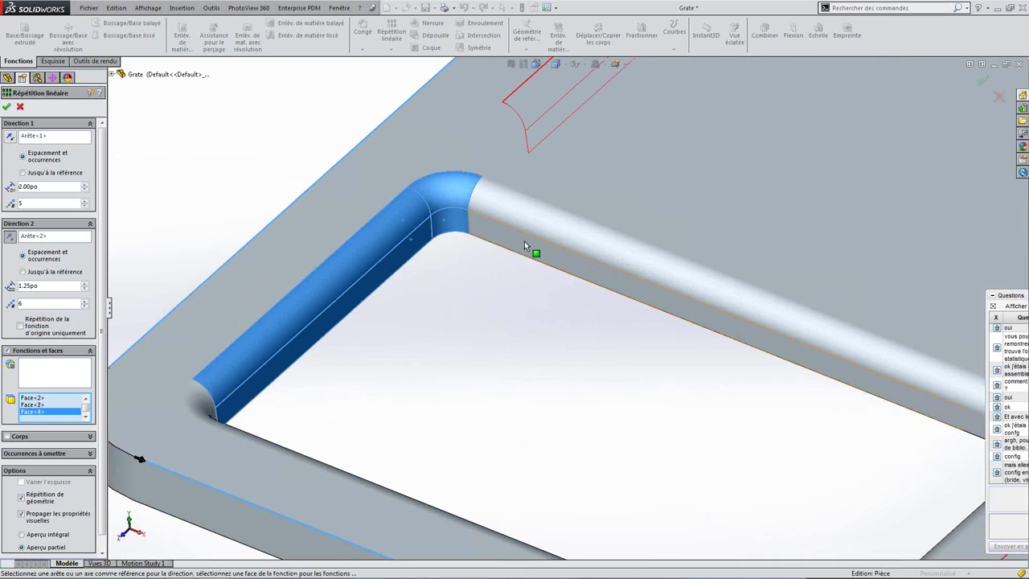
{"action": "left_click", "coordinate": [526, 234]}
{"action": "scroll", "coordinate": [535, 226], "scroll_direction": "up", "scroll_amount": 3}
{"action": "middle_click_drag", "start_coordinate": [382, 349], "coordinate": [321, 386]}
{"action": "scroll", "coordinate": [314, 384], "scroll_direction": "down", "scroll_amount": 3}
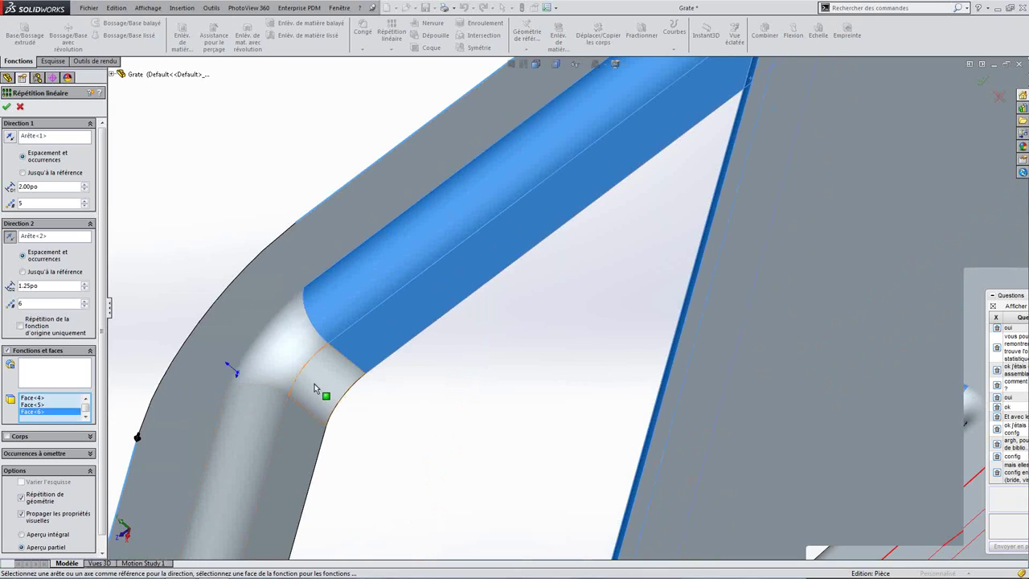
{"action": "left_click", "coordinate": [271, 395]}
{"action": "left_click", "coordinate": [299, 421]}
{"action": "left_click", "coordinate": [351, 451]}
- Add the remaining corner fillet faces and confirm the 5 × 6 face pattern
{"action": "mouse_move", "coordinate": [351, 450]}
{"action": "middle_mouse_down"}
{"action": "mouse_move", "coordinate": [393, 361]}
{"action": "mouse_move", "coordinate": [593, 259]}
{"action": "middle_mouse_up"}
{"action": "scroll", "coordinate": [383, 364], "scroll_direction": "down", "scroll_amount": 3}
{"action": "scroll", "coordinate": [574, 338], "scroll_direction": "down", "scroll_amount": 3}
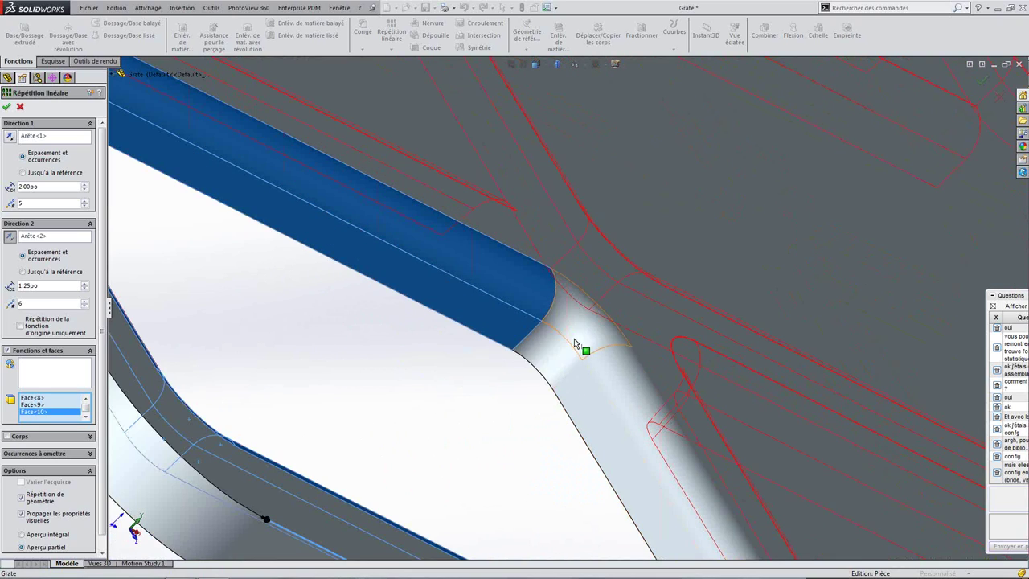
{"action": "left_click", "coordinate": [583, 330]}
{"action": "left_click", "coordinate": [604, 414]}
{"action": "scroll", "coordinate": [588, 409], "scroll_direction": "up", "scroll_amount": 3}
{"action": "middle_click_drag", "start_coordinate": [588, 409], "coordinate": [639, 487]}
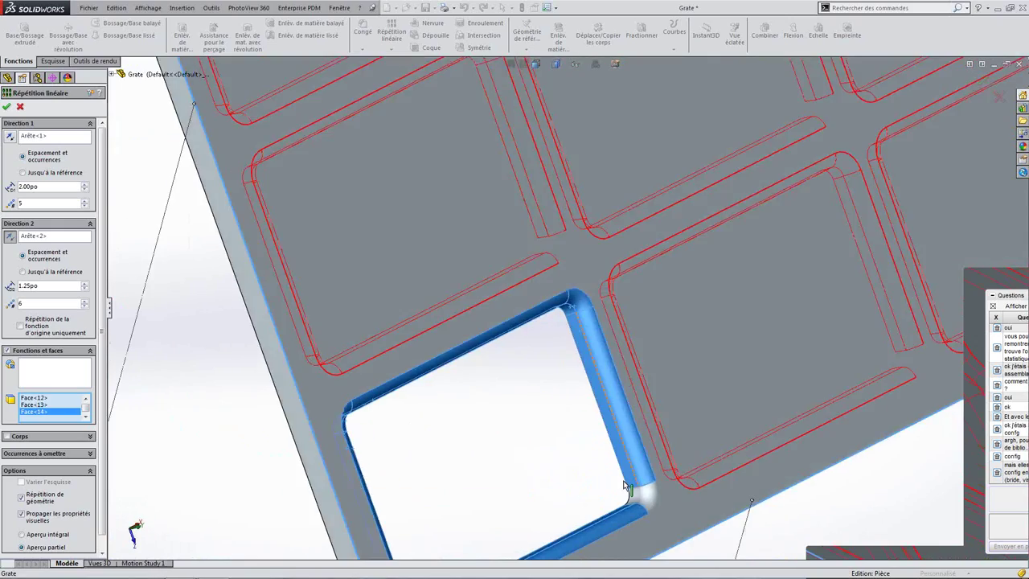
{"action": "scroll", "coordinate": [634, 452], "scroll_direction": "down", "scroll_amount": 3}
{"action": "left_click", "coordinate": [635, 454]}
{"action": "scroll", "coordinate": [611, 460], "scroll_direction": "up", "scroll_amount": 3}
{"action": "scroll", "coordinate": [702, 294], "scroll_direction": "up", "scroll_amount": 3}
{"action": "mouse_move", "coordinate": [701, 295]}
{"action": "middle_mouse_down"}
{"action": "mouse_move", "coordinate": [596, 174]}
{"action": "mouse_move", "coordinate": [597, 155]}
{"action": "middle_mouse_up"}
{"action": "scroll", "coordinate": [582, 292], "scroll_direction": "down", "scroll_amount": 2}
{"action": "scroll", "coordinate": [569, 333], "scroll_direction": "down", "scroll_amount": 2}
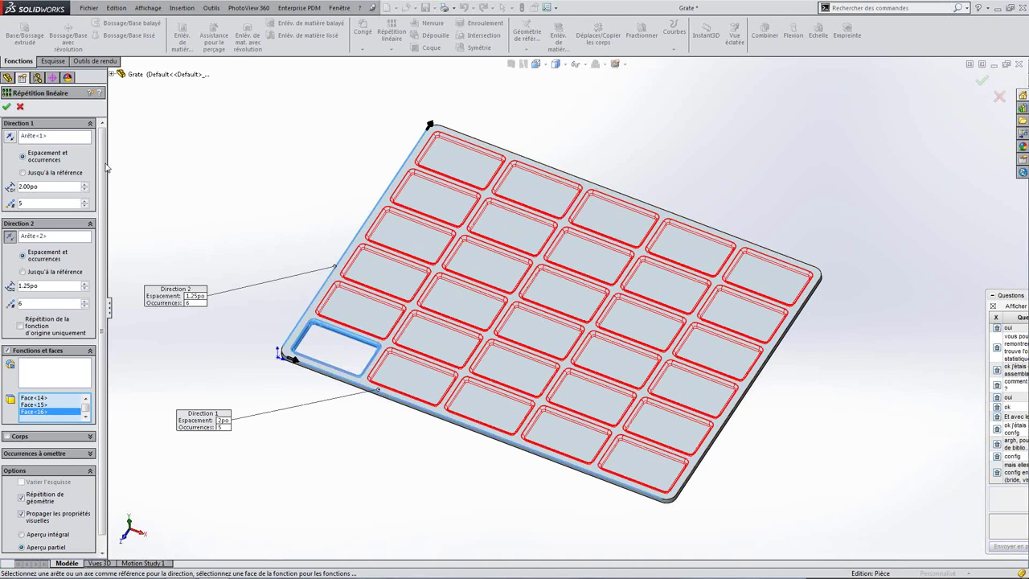
{"action": "left_click", "coordinate": [6, 106]}
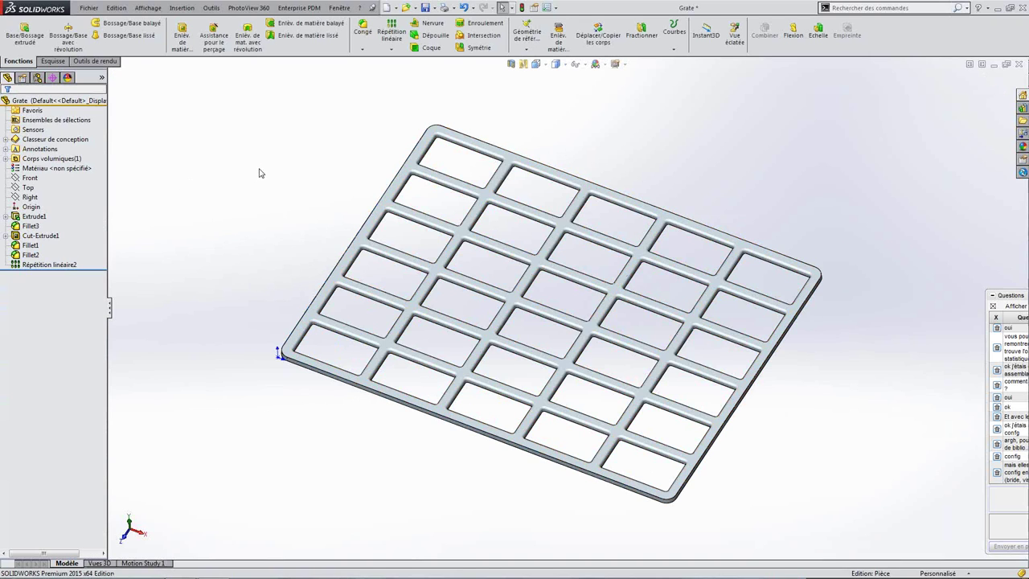
- Review the Grate's feature statistics, then close the part without saving
{"action": "key", "text": "s"}
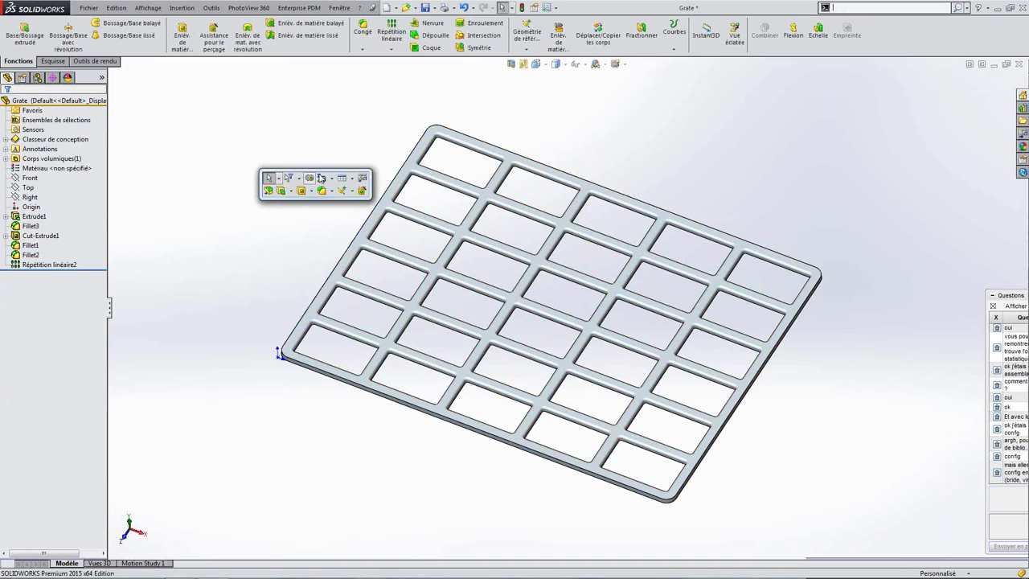
{"action": "left_click", "coordinate": [328, 179]}
{"action": "left_click", "coordinate": [353, 247]}
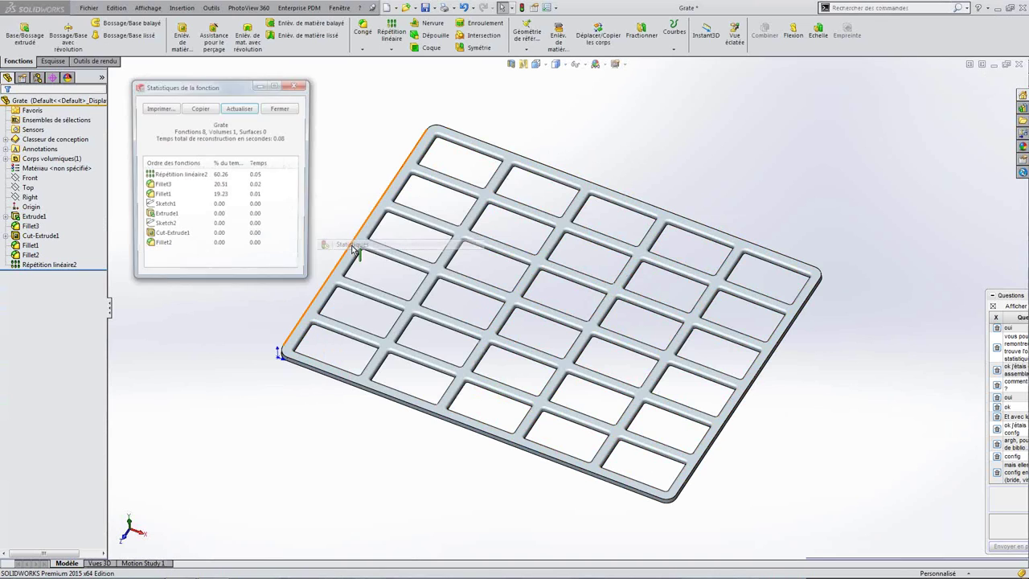
{"action": "left_click", "coordinate": [292, 147]}
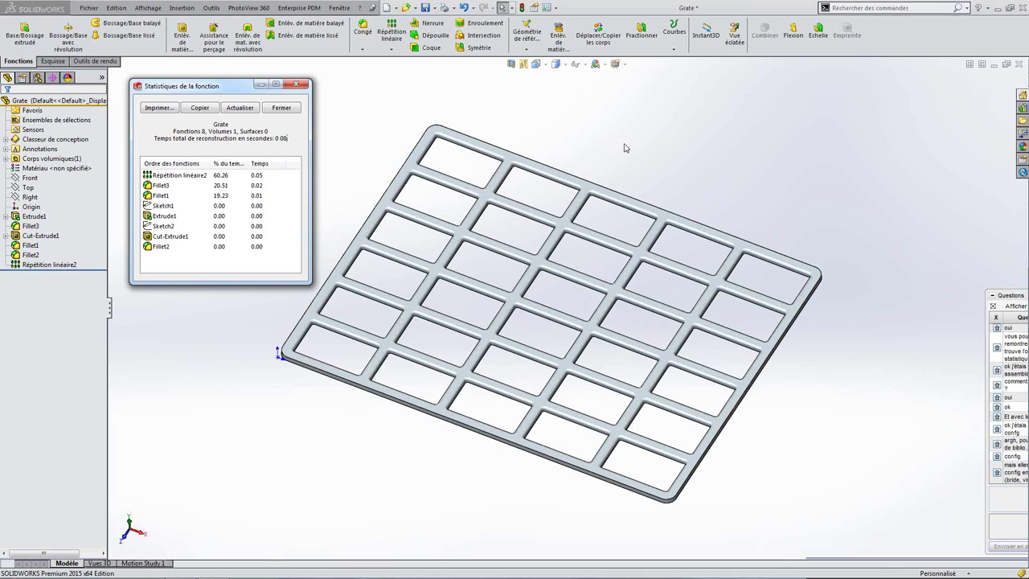
{"action": "left_click", "coordinate": [1017, 300]}
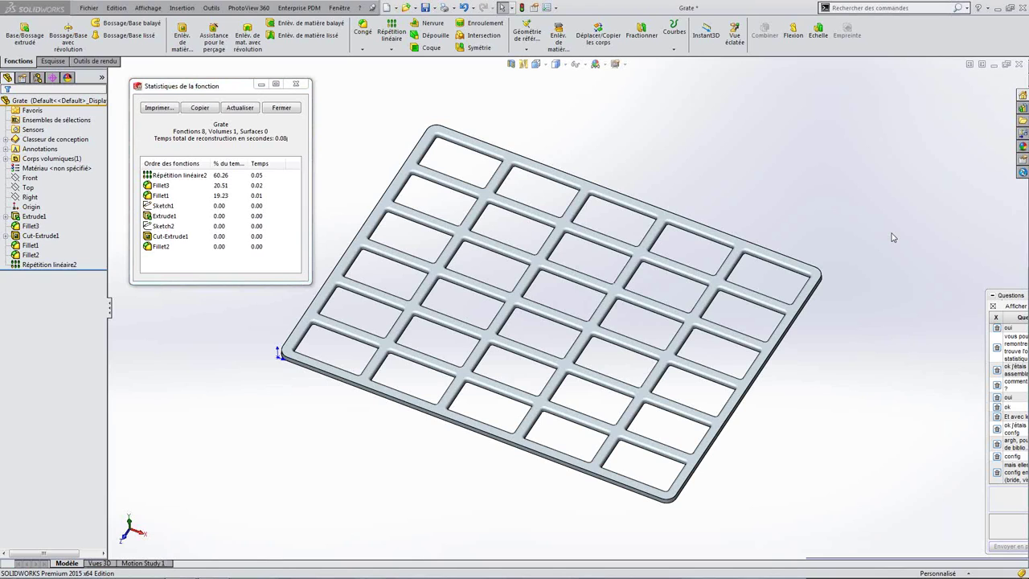
{"action": "left_click", "coordinate": [282, 110]}
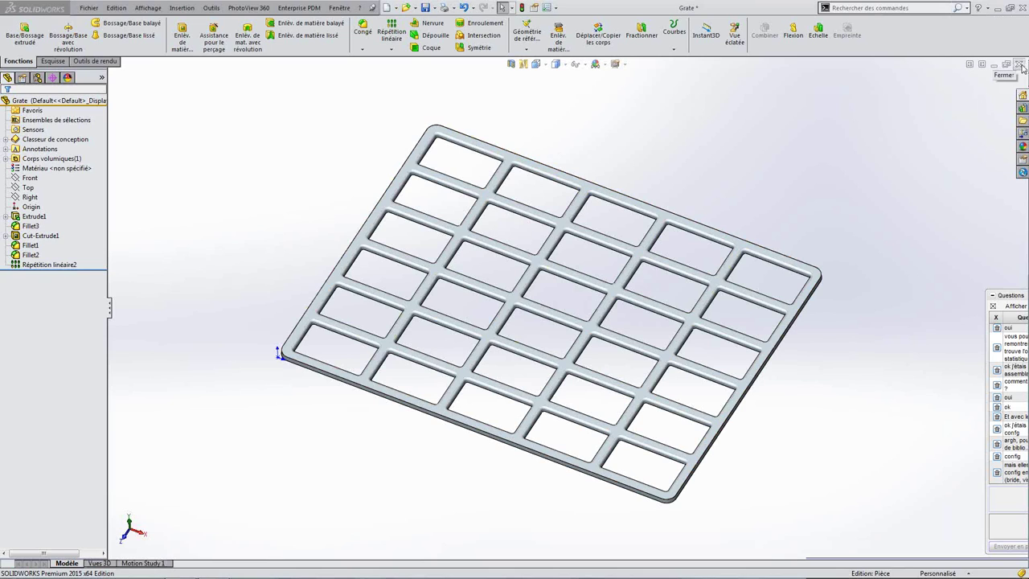
{"action": "left_click", "coordinate": [1020, 65]}
{"action": "left_click", "coordinate": [563, 302]}
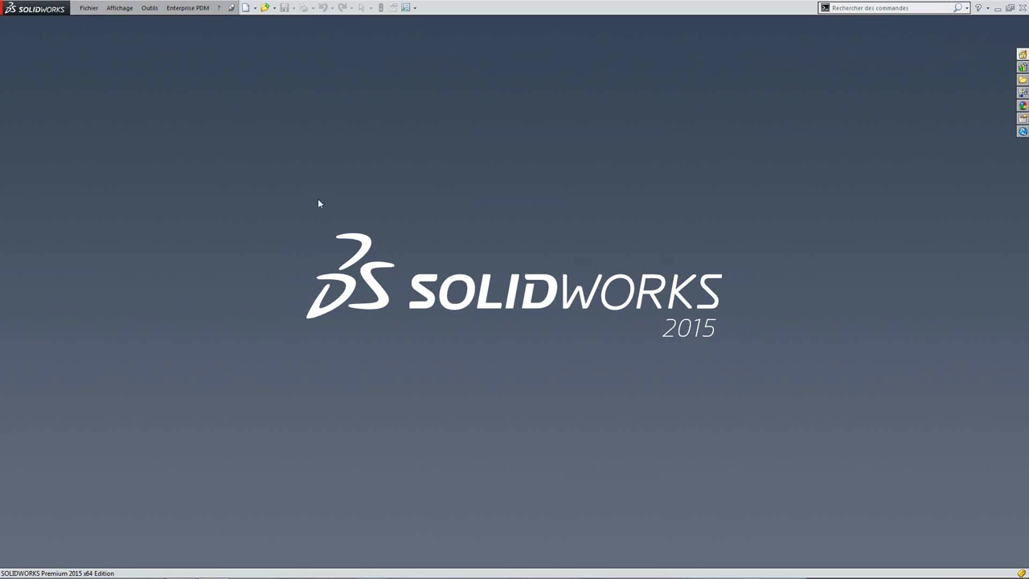
- Create a new part document
{"action": "left_click", "coordinate": [84, 9]}
{"action": "left_click", "coordinate": [93, 22]}
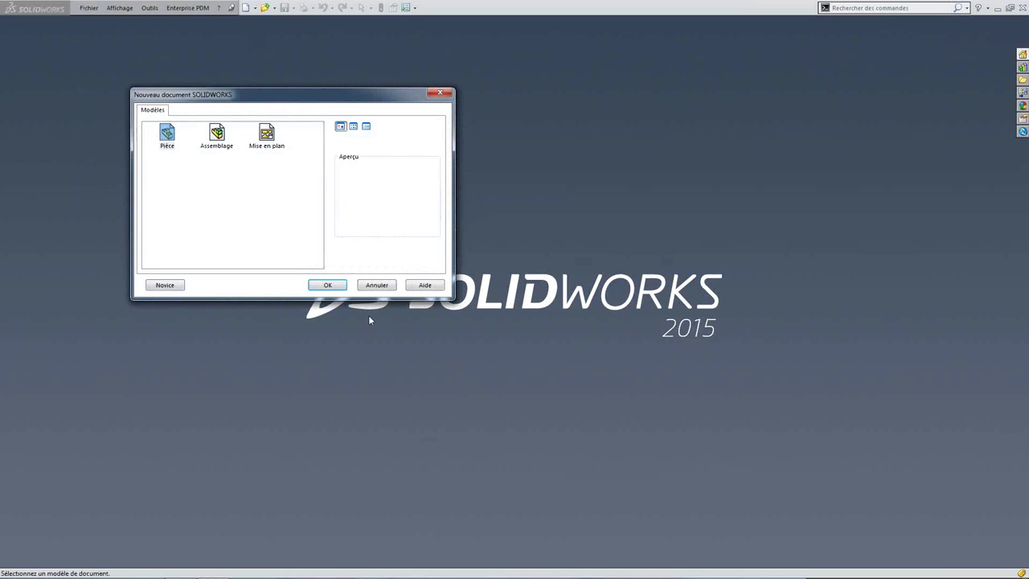
{"action": "left_click", "coordinate": [335, 291]}
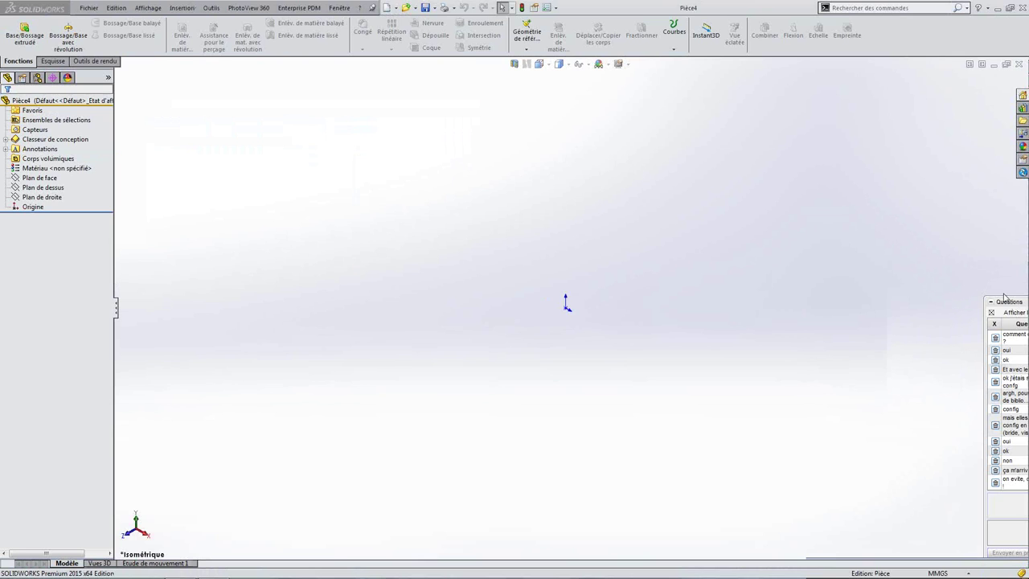
- Sketch a circle centred on the origin on Plan de face, viewed face-on
{"action": "left_click", "coordinate": [32, 178]}
{"action": "key", "text": "ctrl+8"}
{"action": "left_click", "coordinate": [133, 23]}
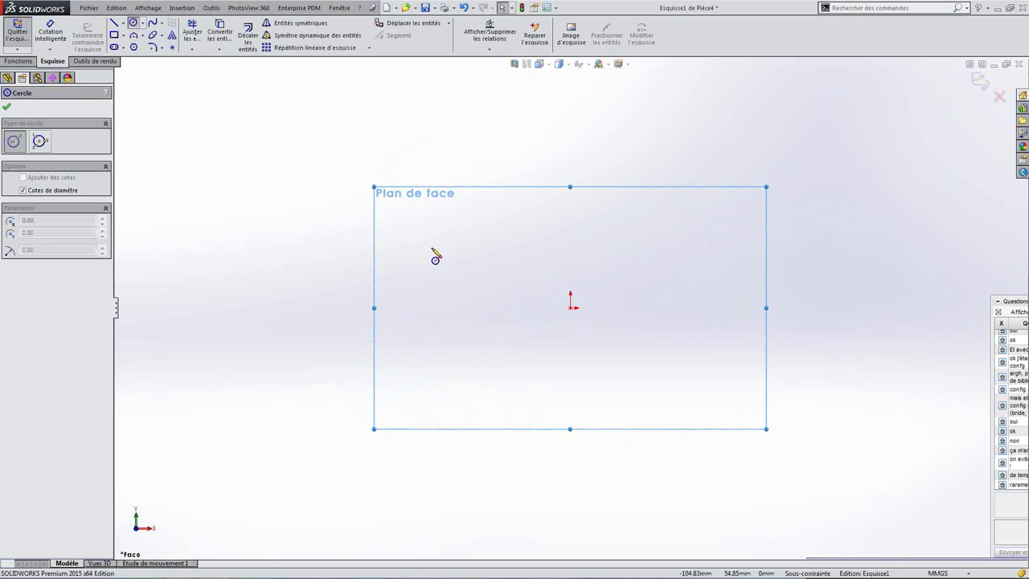
{"action": "left_click", "coordinate": [570, 307]}
{"action": "left_click", "coordinate": [559, 342]}
{"action": "key", "text": "Escape"}
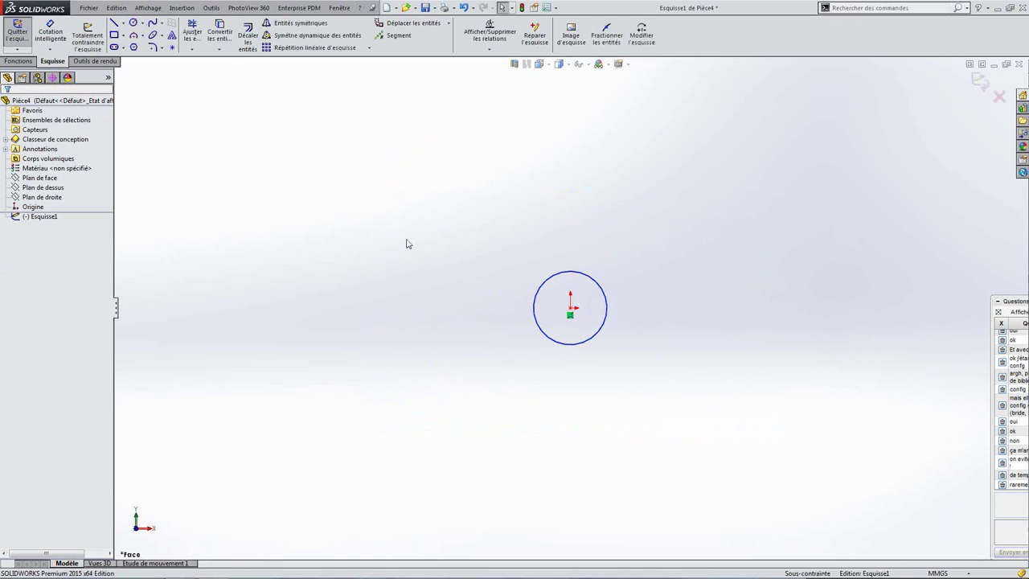
- Extrude the circle 72 mm into a cylinder
{"action": "left_click", "coordinate": [18, 61]}
{"action": "left_click", "coordinate": [24, 34]}
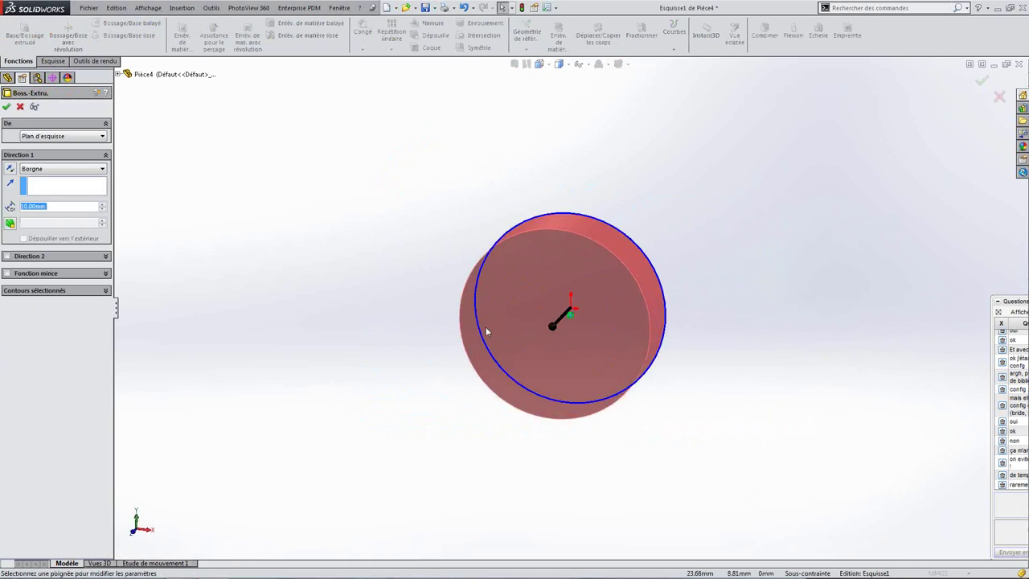
{"action": "left_click_drag", "start_coordinate": [538, 349], "coordinate": [432, 418]}
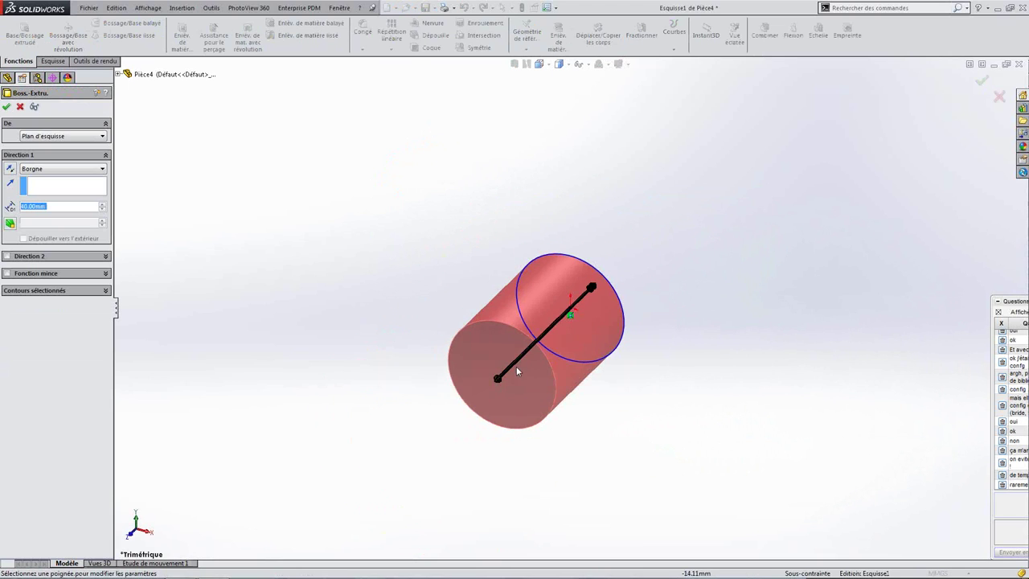
{"action": "left_click", "coordinate": [7, 106]}
{"action": "left_click", "coordinate": [47, 197]}
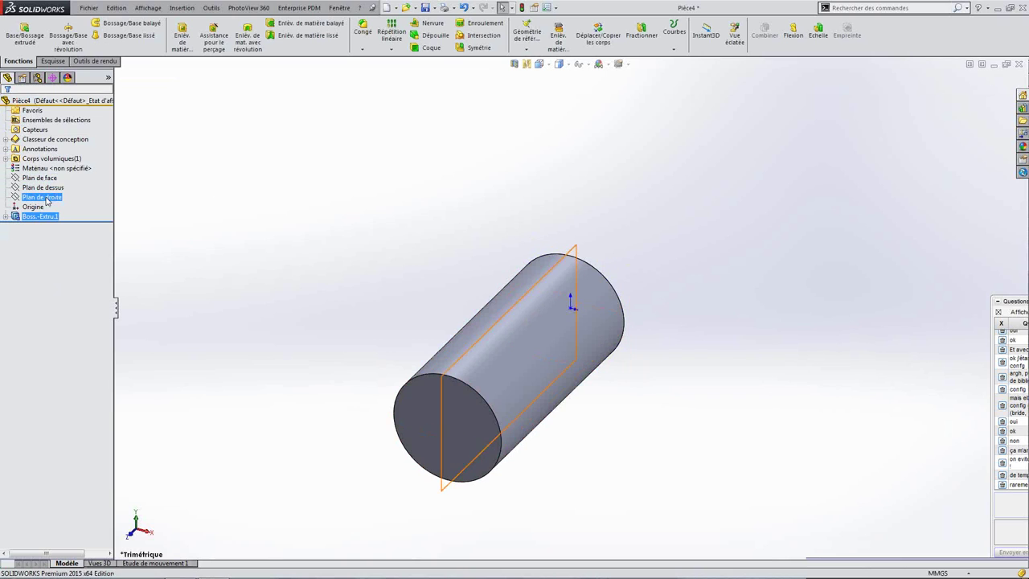
- Start a sketch on Plan de droite and draw a horizontal construction line across the cylinder
{"action": "left_click", "coordinate": [53, 184]}
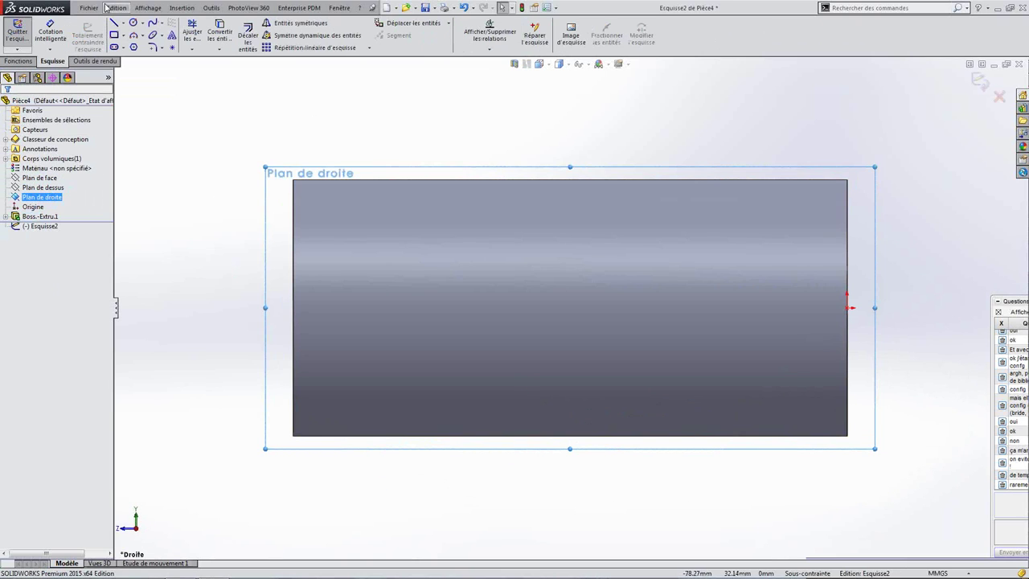
{"action": "left_click", "coordinate": [123, 23]}
{"action": "left_click", "coordinate": [127, 46]}
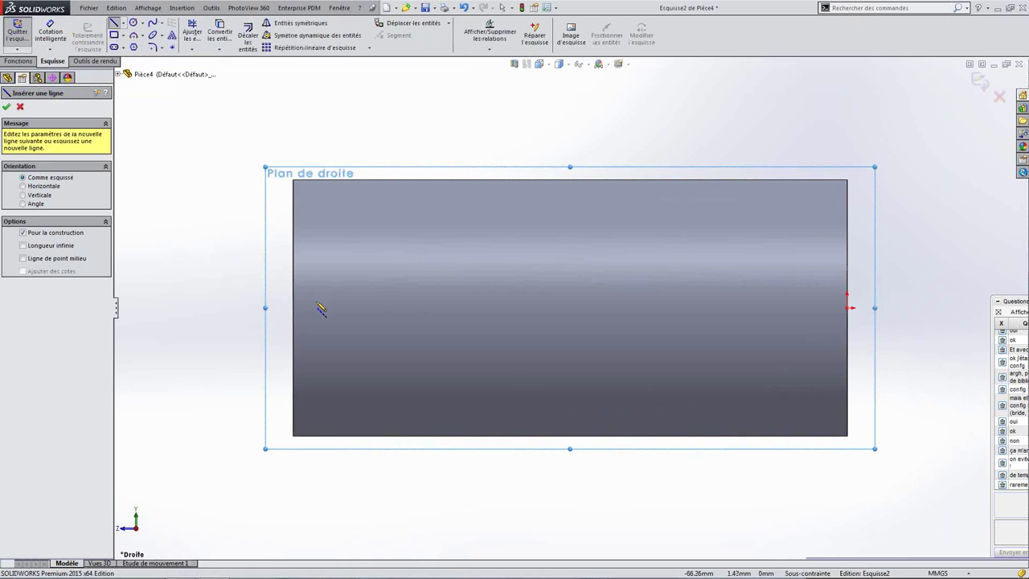
{"action": "left_click", "coordinate": [330, 353]}
{"action": "left_click", "coordinate": [794, 352]}
{"action": "key", "text": "Escape"}
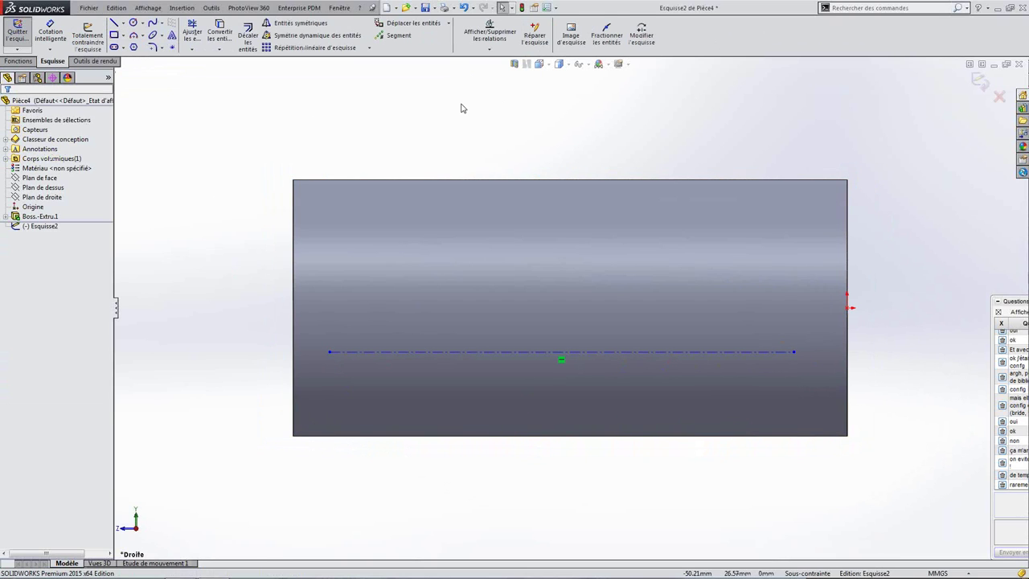
- Add sketch text 'SALUT A TOUS !!!!!' along the construction line, rebuild, and select Esquisse2
{"action": "left_click", "coordinate": [172, 35]}
{"action": "left_click", "coordinate": [497, 352]}
{"action": "type", "text": "SALUT A TOUS !!!!!"}
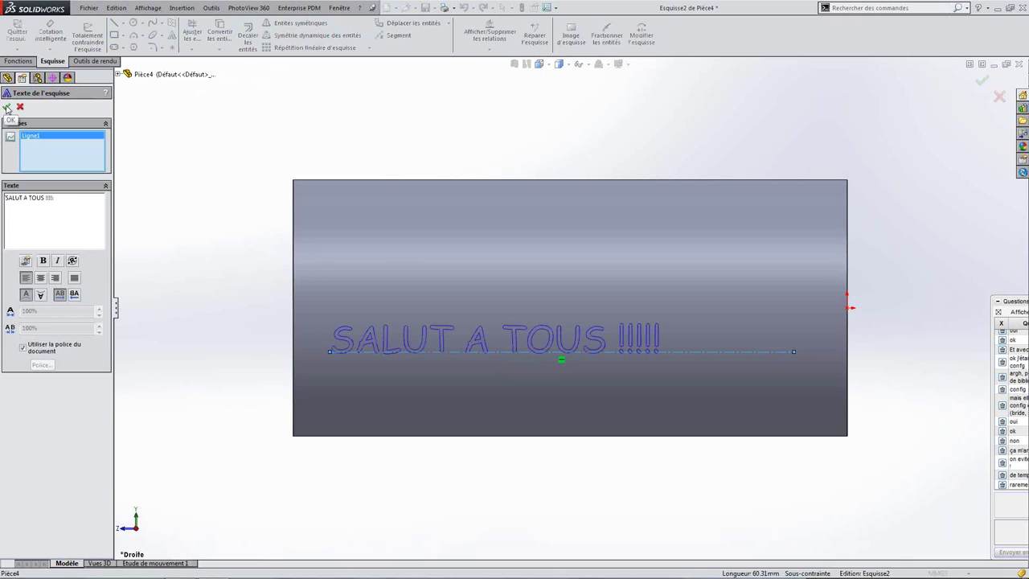
{"action": "left_click", "coordinate": [7, 108]}
{"action": "left_click", "coordinate": [521, 9]}
{"action": "left_click", "coordinate": [691, 354]}
{"action": "left_click", "coordinate": [690, 351]}
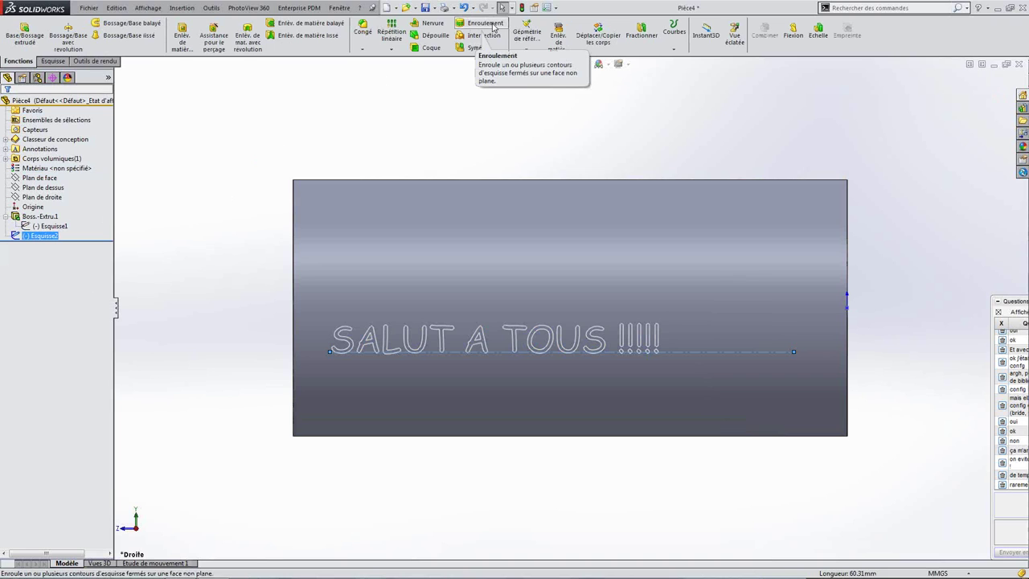
- Wrap Esquisse2 as a 1.00 mm Gaufrer Enroulement onto the cylinder's curved face and inspect the lettering
{"action": "left_click", "coordinate": [494, 29]}
{"action": "middle_click_drag", "start_coordinate": [313, 179], "coordinate": [315, 183]}
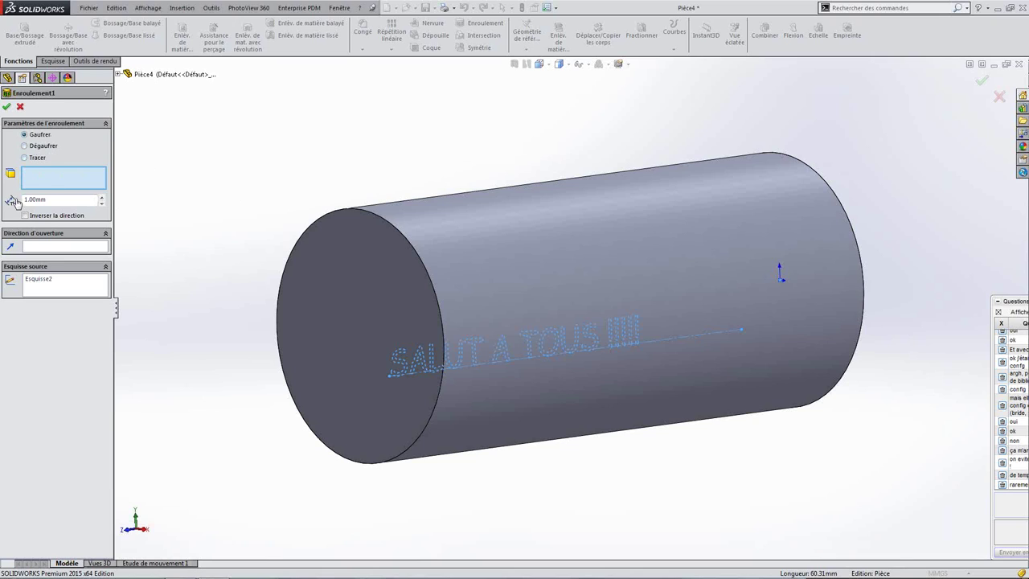
{"action": "left_click", "coordinate": [556, 357]}
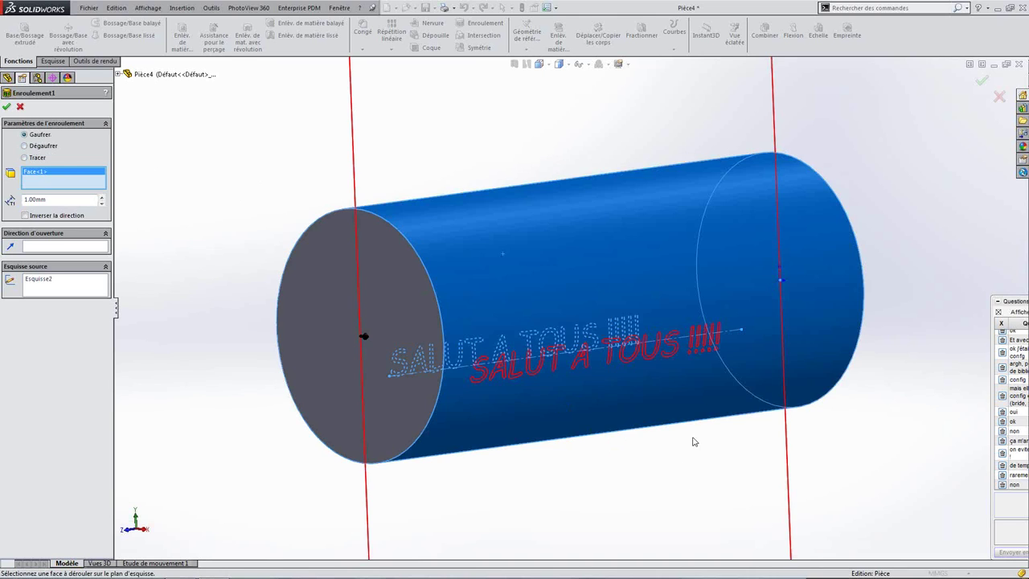
{"action": "middle_click_drag", "start_coordinate": [760, 373], "coordinate": [599, 337]}
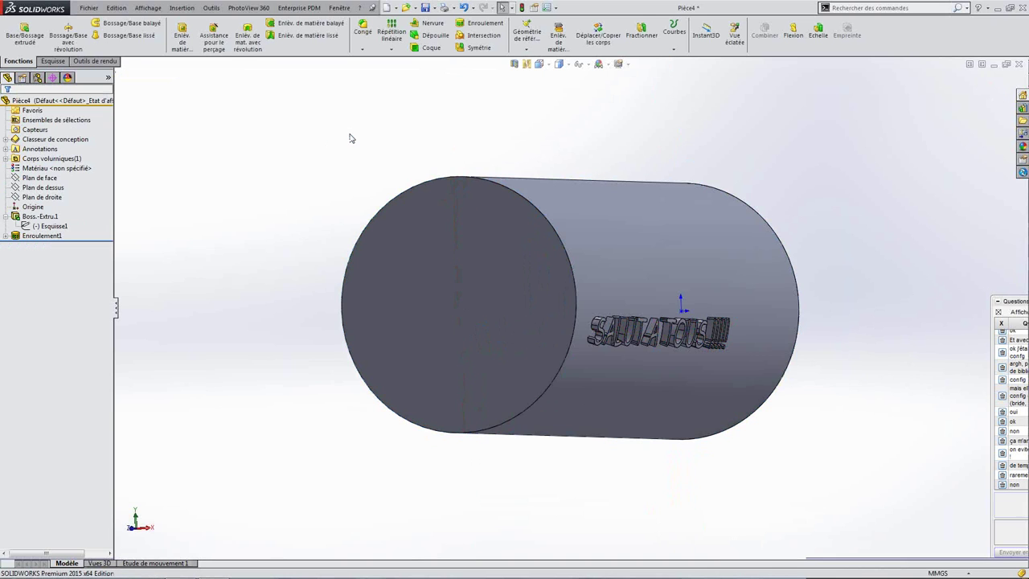
{"action": "scroll", "coordinate": [870, 437], "scroll_direction": "down", "scroll_amount": 4}
{"action": "mouse_move", "coordinate": [450, 281]}
{"action": "middle_mouse_down"}
{"action": "mouse_move", "coordinate": [455, 290]}
{"action": "mouse_move", "coordinate": [413, 317]}
{"action": "mouse_move", "coordinate": [378, 287]}
{"action": "mouse_move", "coordinate": [416, 276]}
{"action": "mouse_move", "coordinate": [409, 223]}
{"action": "mouse_move", "coordinate": [390, 306]}
{"action": "middle_mouse_up"}
{"action": "key", "text": "ctrl+7"}
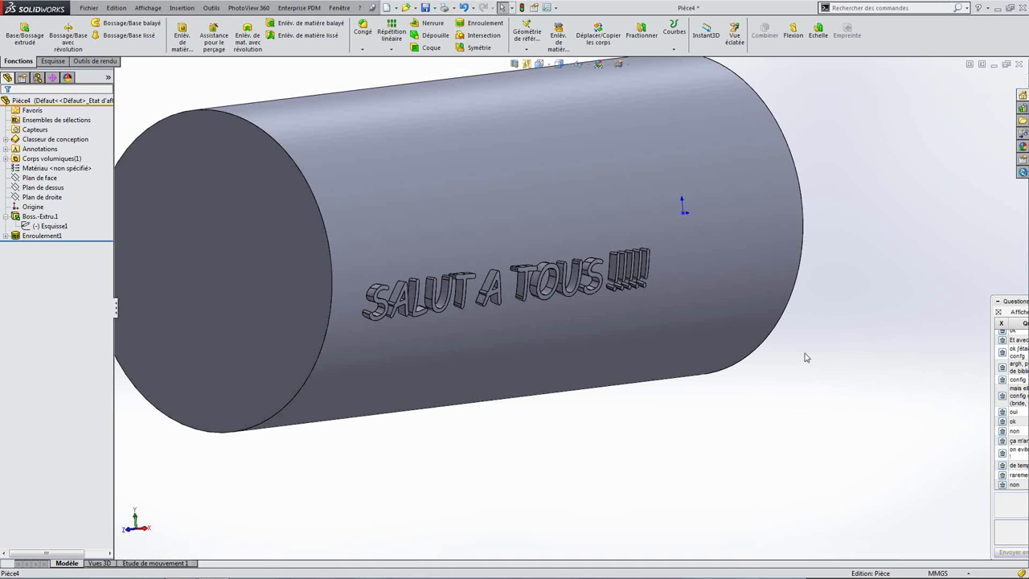
{"action": "key", "text": "ctrl+7"}
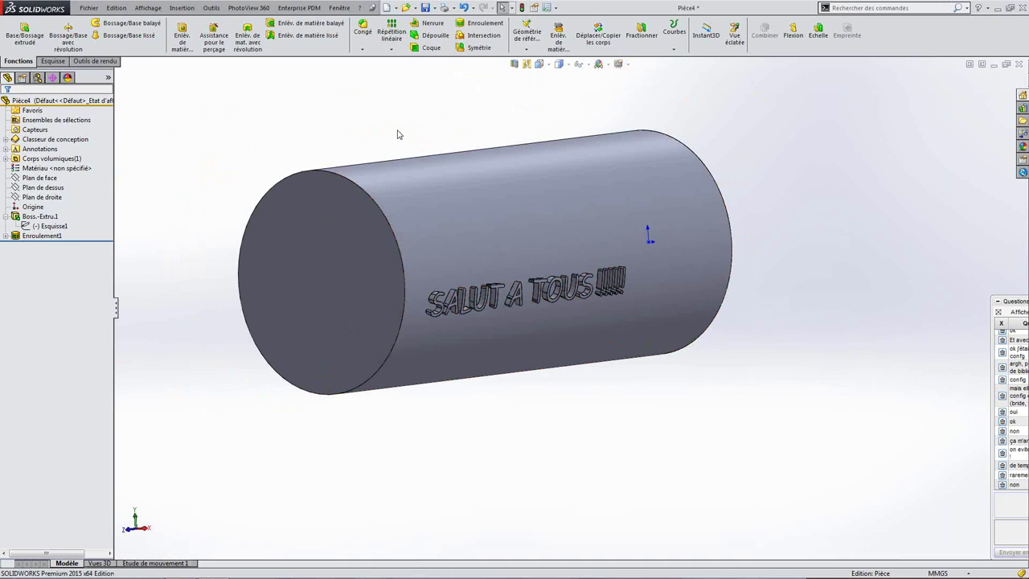
{"action": "key", "text": "s"}
{"action": "left_click", "coordinate": [464, 139]}
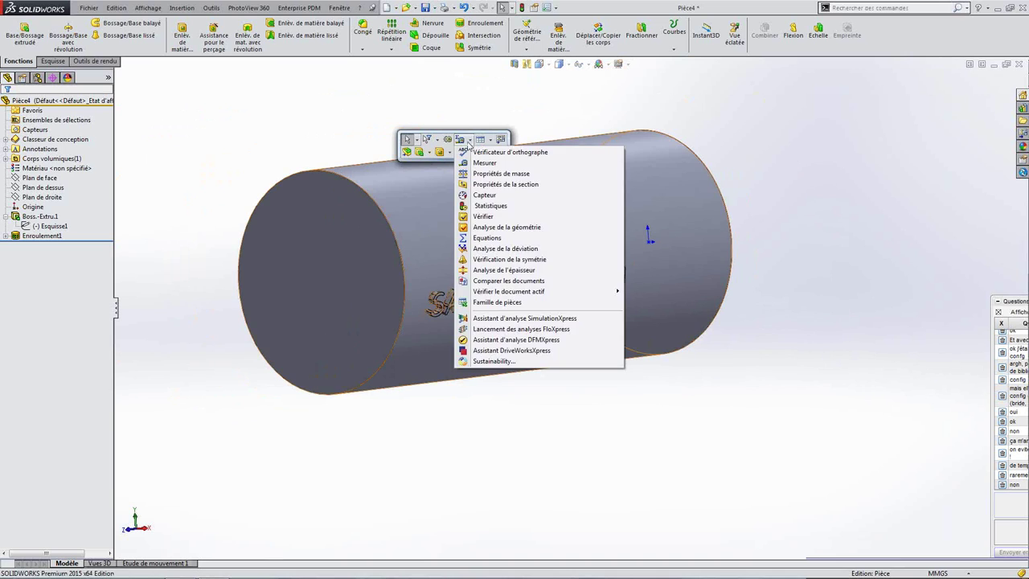
{"action": "left_click", "coordinate": [482, 205]}
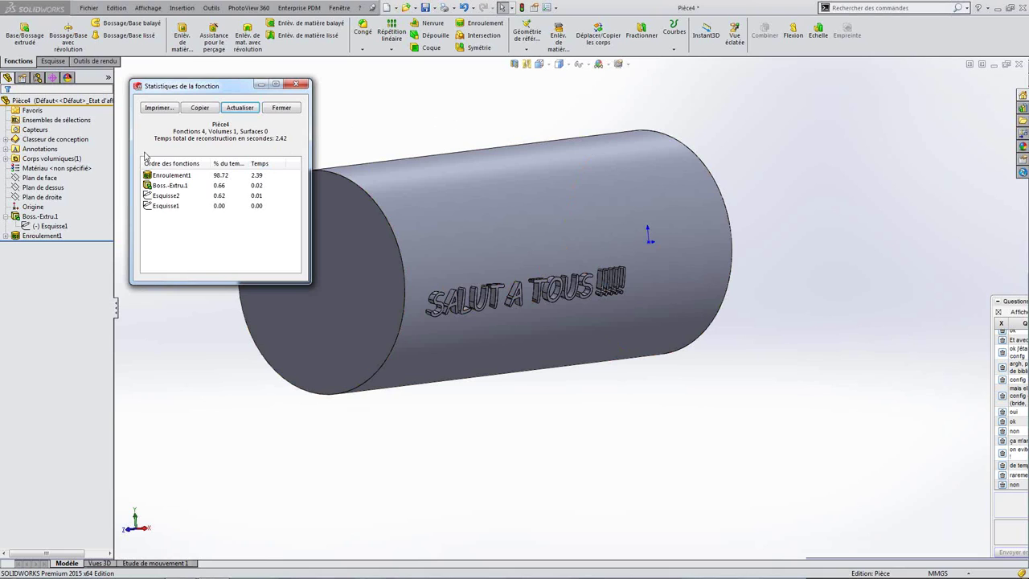
{"action": "left_click", "coordinate": [171, 176]}
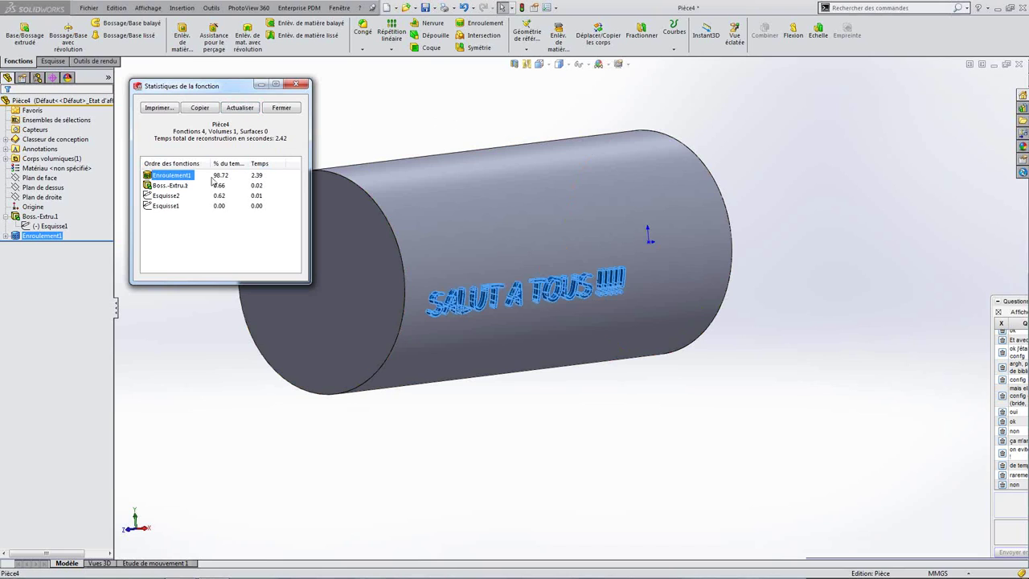
{"action": "left_click", "coordinate": [282, 108]}
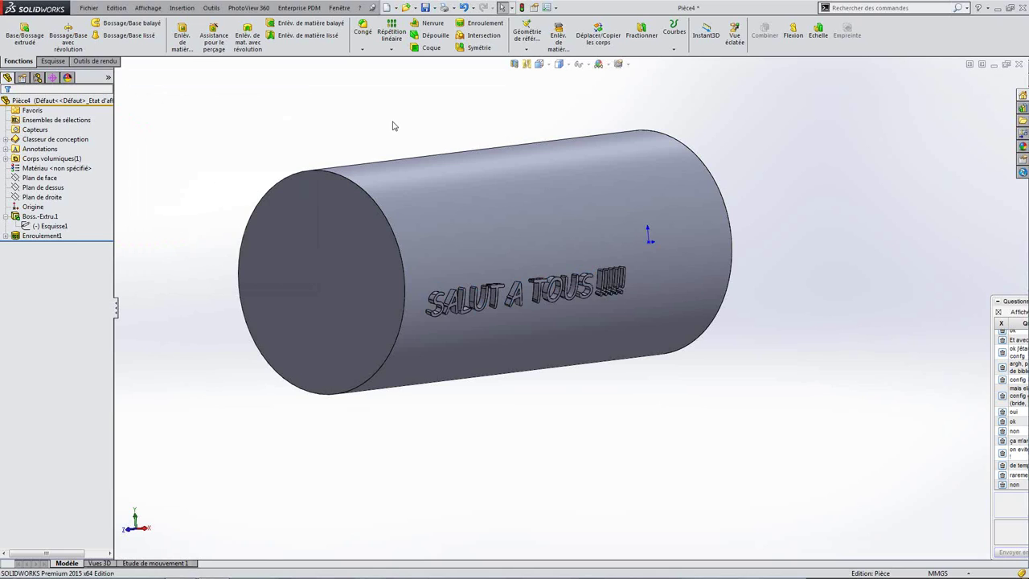
- Open the Document Properties Qualité d'image page while keeping the part open
{"action": "left_click", "coordinate": [1019, 68]}
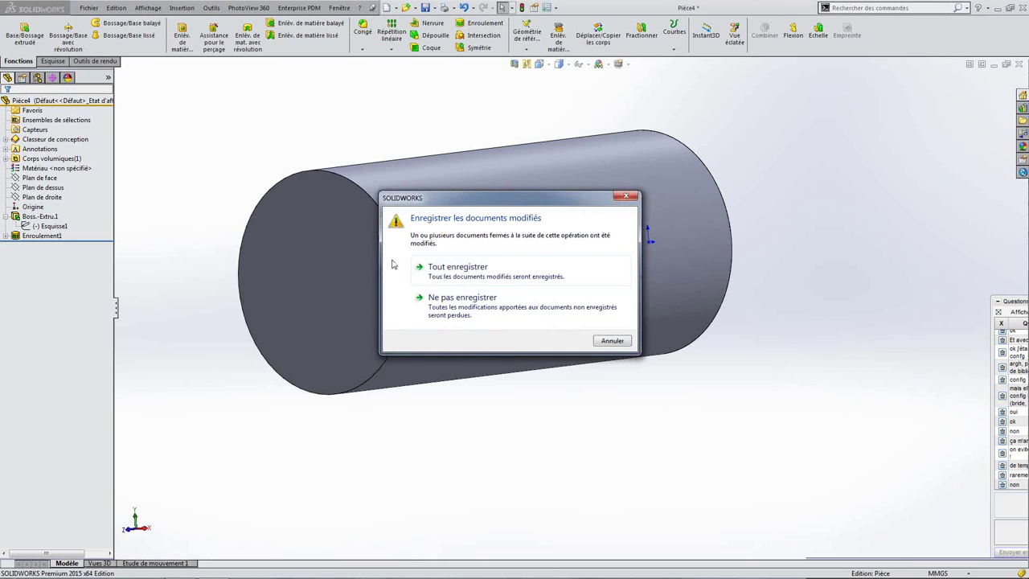
{"action": "left_click", "coordinate": [615, 343]}
{"action": "left_click", "coordinate": [535, 8]}
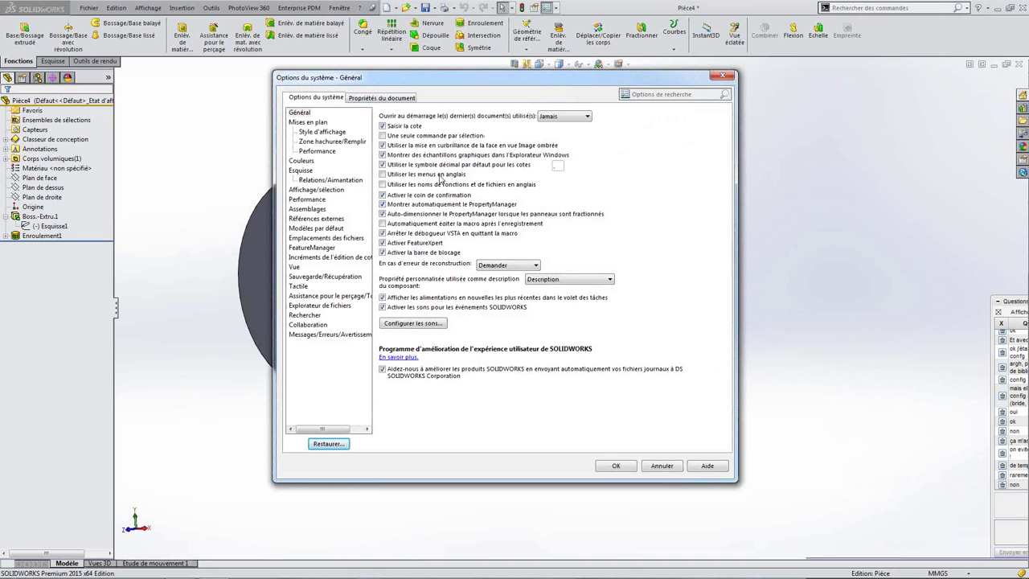
{"action": "left_click", "coordinate": [376, 100]}
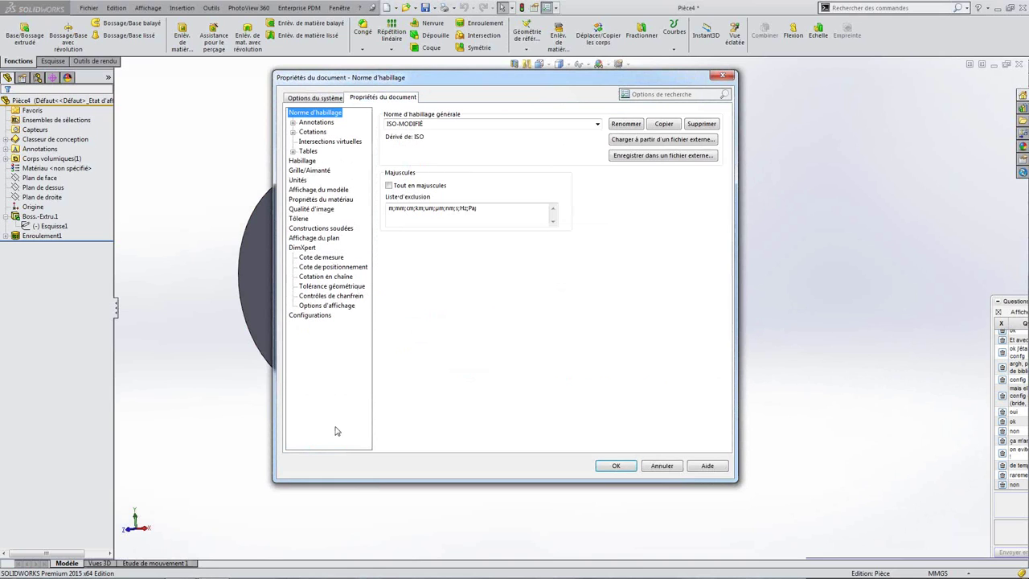
{"action": "left_click", "coordinate": [311, 208]}
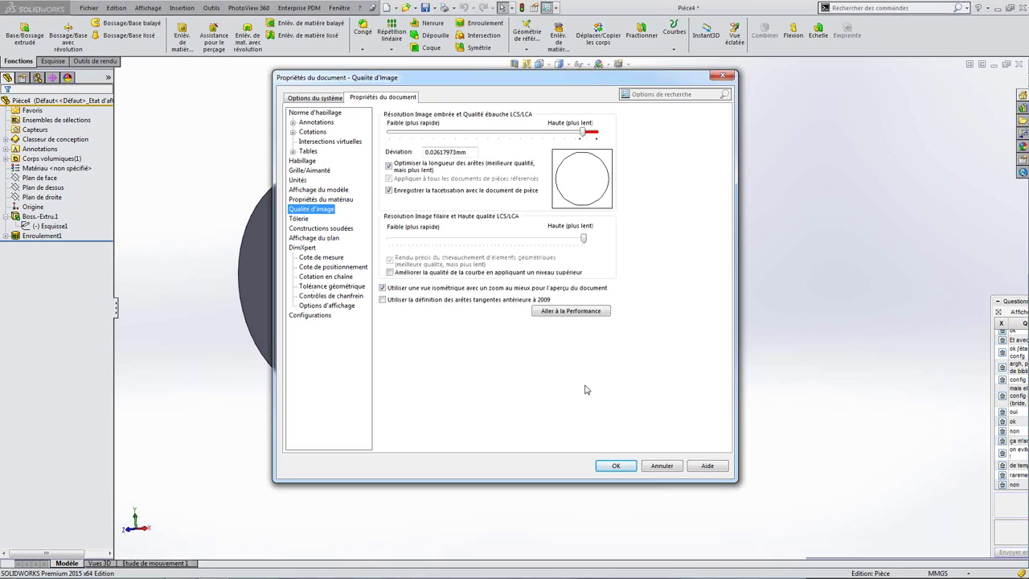
{"action": "left_click", "coordinate": [1019, 301]}
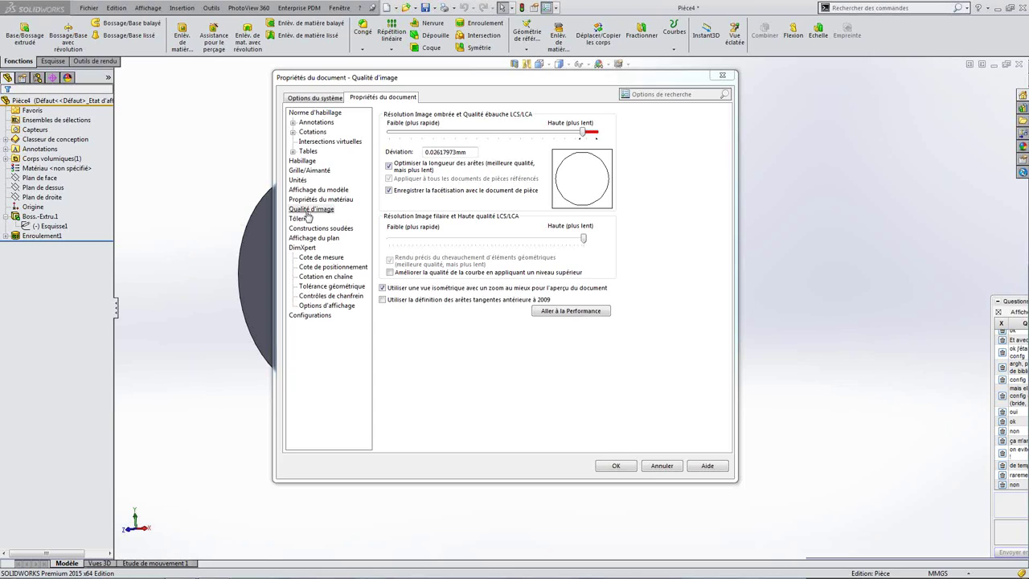
{"action": "left_click", "coordinate": [308, 213]}
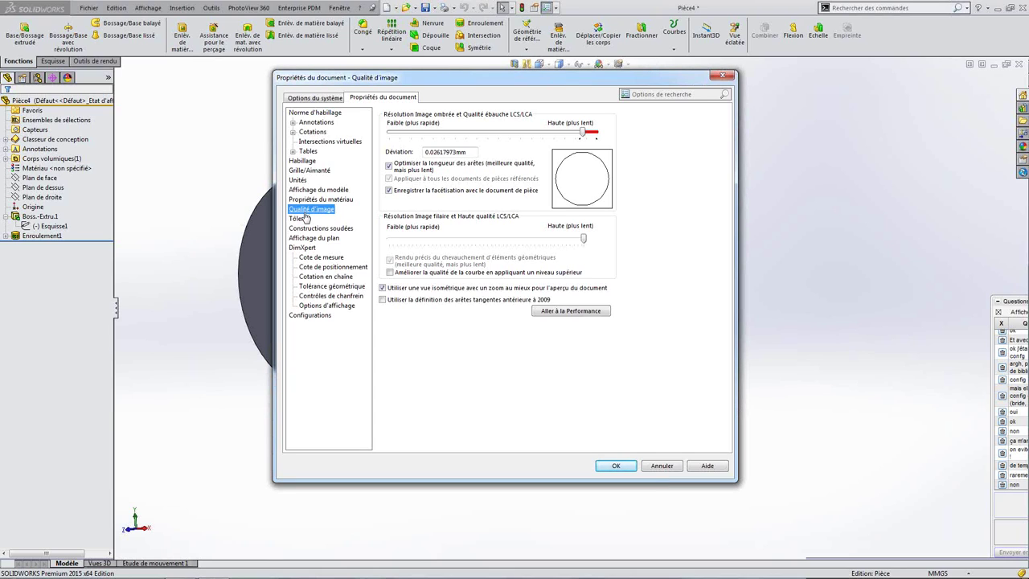
- Move the shaded resolution slider to just below the red zone, giving 0.02633936mm deviation
{"action": "mouse_move", "coordinate": [582, 132]}
{"action": "left_mouse_down"}
{"action": "mouse_move", "coordinate": [514, 143]}
{"action": "mouse_move", "coordinate": [370, 138]}
{"action": "mouse_move", "coordinate": [579, 132]}
{"action": "mouse_move", "coordinate": [423, 142]}
{"action": "mouse_move", "coordinate": [467, 140]}
{"action": "left_mouse_up"}
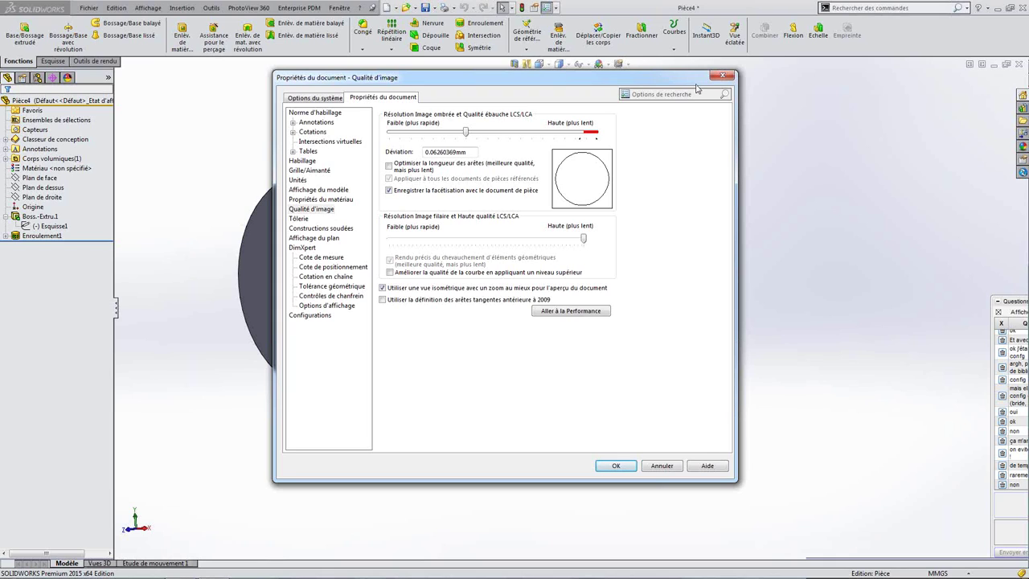
{"action": "left_click", "coordinate": [418, 135]}
{"action": "left_click_drag", "start_coordinate": [418, 137], "coordinate": [389, 134]}
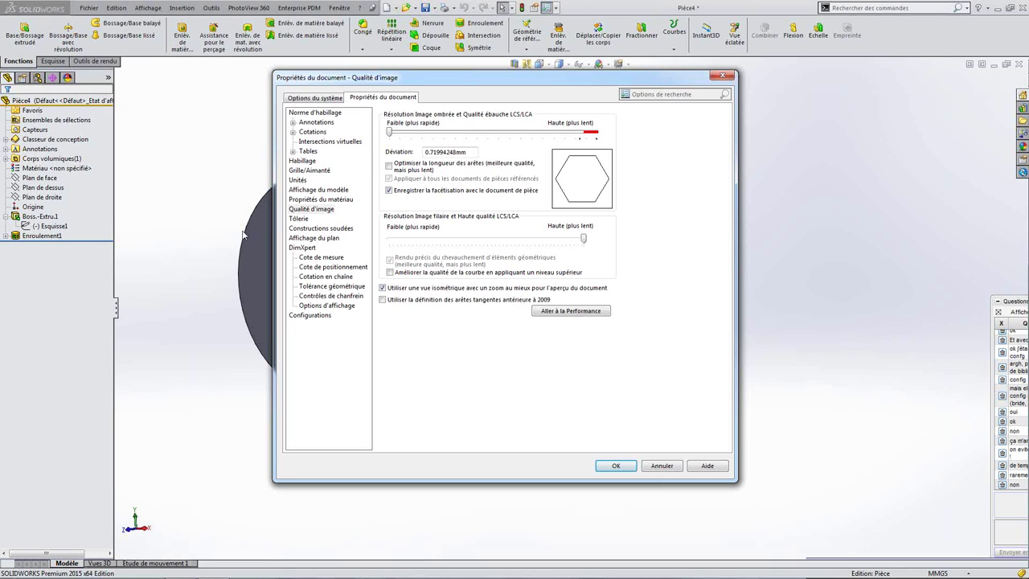
{"action": "left_click_drag", "start_coordinate": [354, 74], "coordinate": [477, 164]}
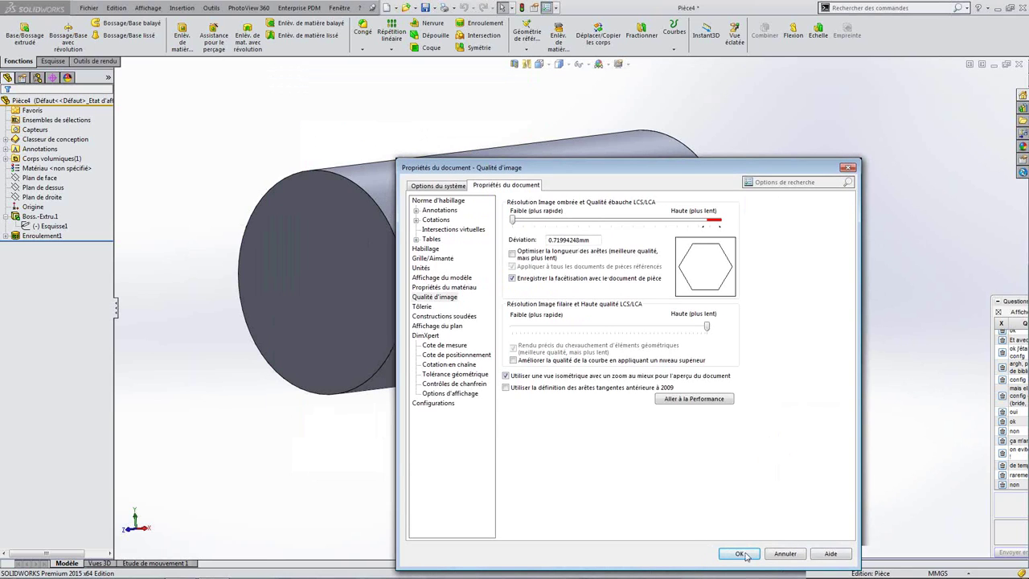
{"action": "left_click_drag", "start_coordinate": [681, 167], "coordinate": [587, 91]}
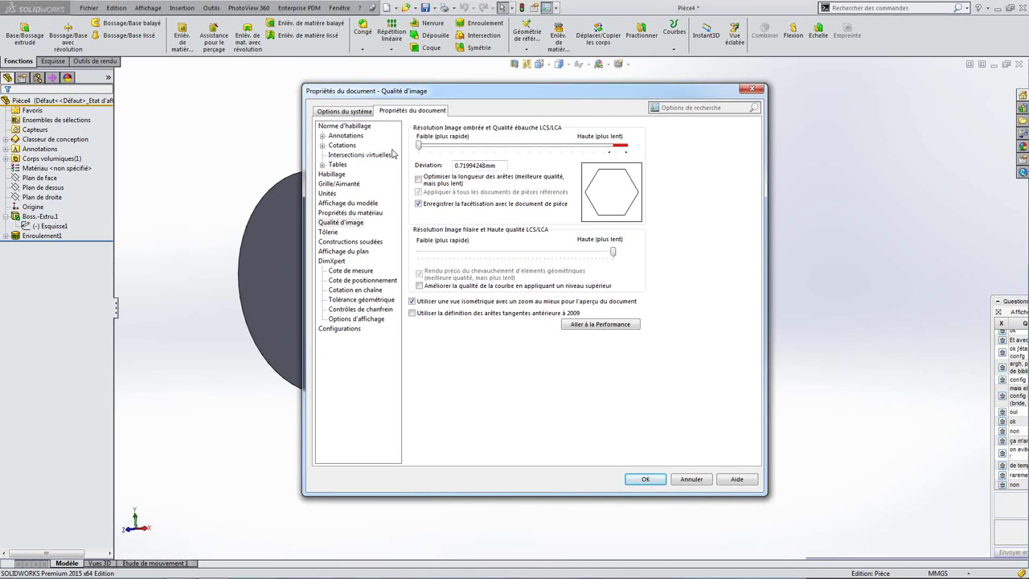
{"action": "left_click", "coordinate": [423, 148]}
{"action": "left_click_drag", "start_coordinate": [423, 150], "coordinate": [490, 152]}
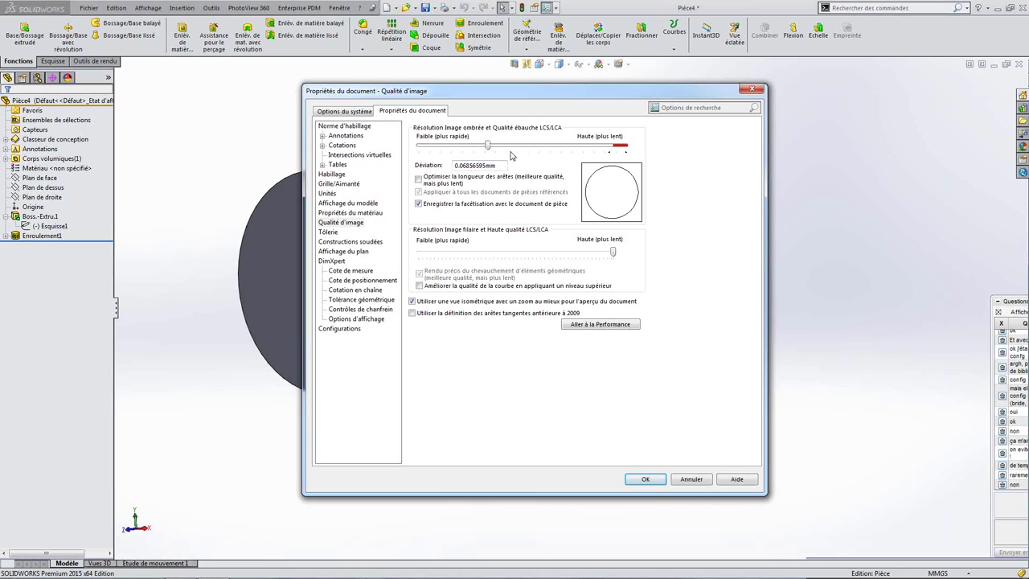
{"action": "left_click_drag", "start_coordinate": [491, 146], "coordinate": [641, 154]}
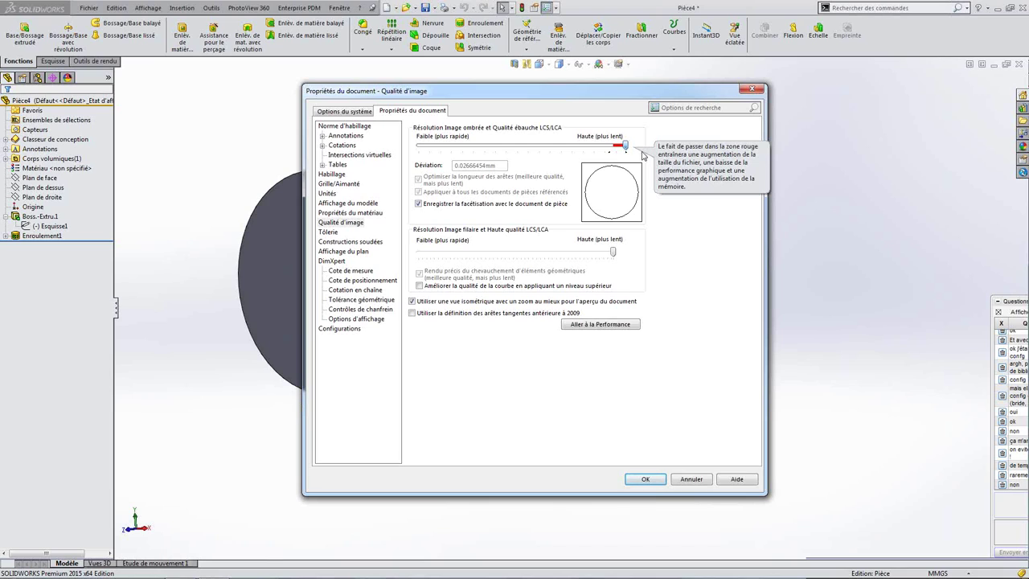
{"action": "left_click_drag", "start_coordinate": [640, 154], "coordinate": [612, 149]}
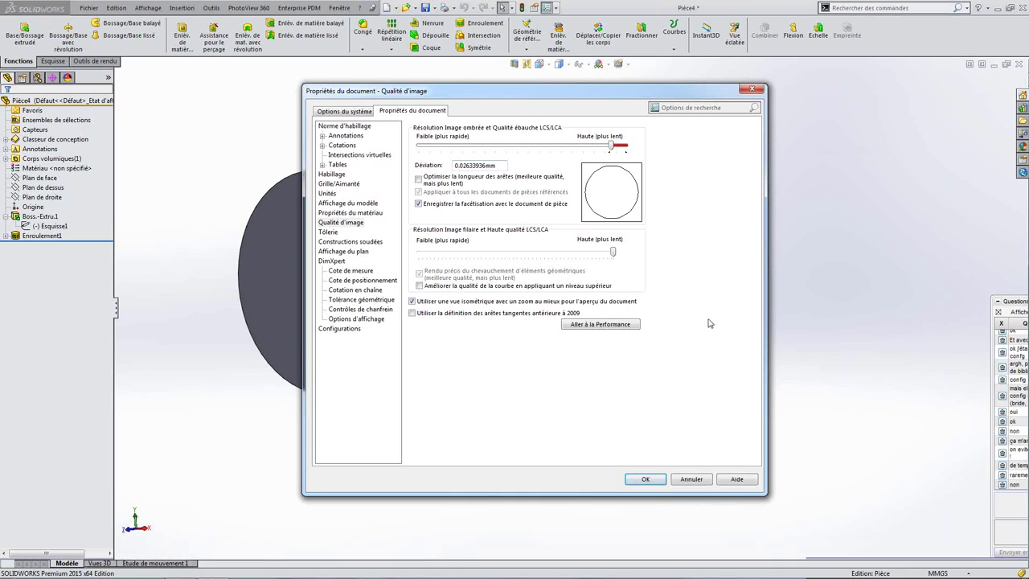
- Apply the image quality settings, view the Défaut configuration, and return to the FeatureManager tree
{"action": "left_click", "coordinate": [690, 481]}
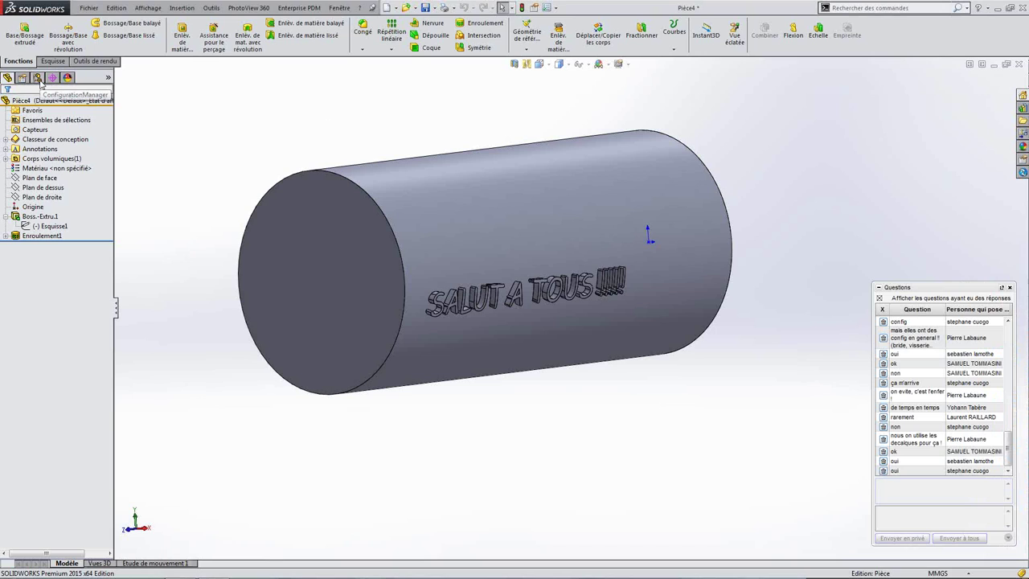
{"action": "left_click", "coordinate": [37, 78]}
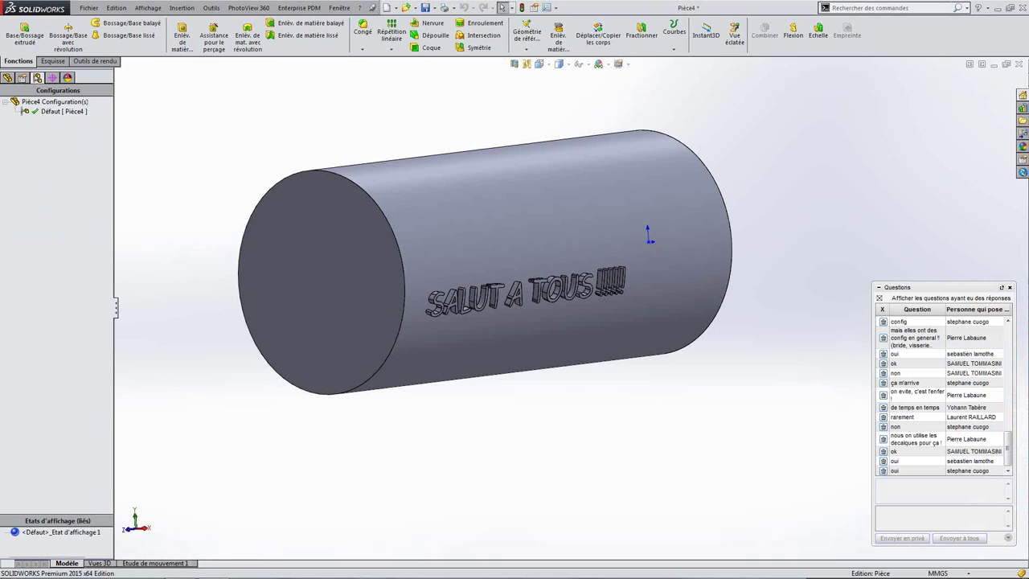
{"action": "left_click", "coordinate": [8, 78]}
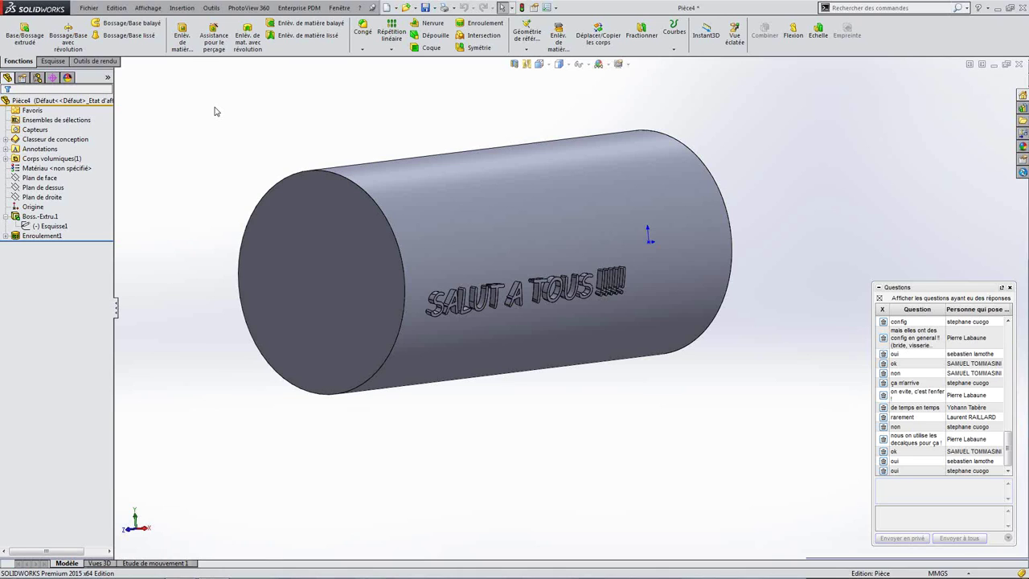
{"action": "left_click", "coordinate": [41, 112]}
- Insert the Grate part via Insertion > Pièce, placing it and accepting the unit change
{"action": "left_click", "coordinate": [184, 8]}
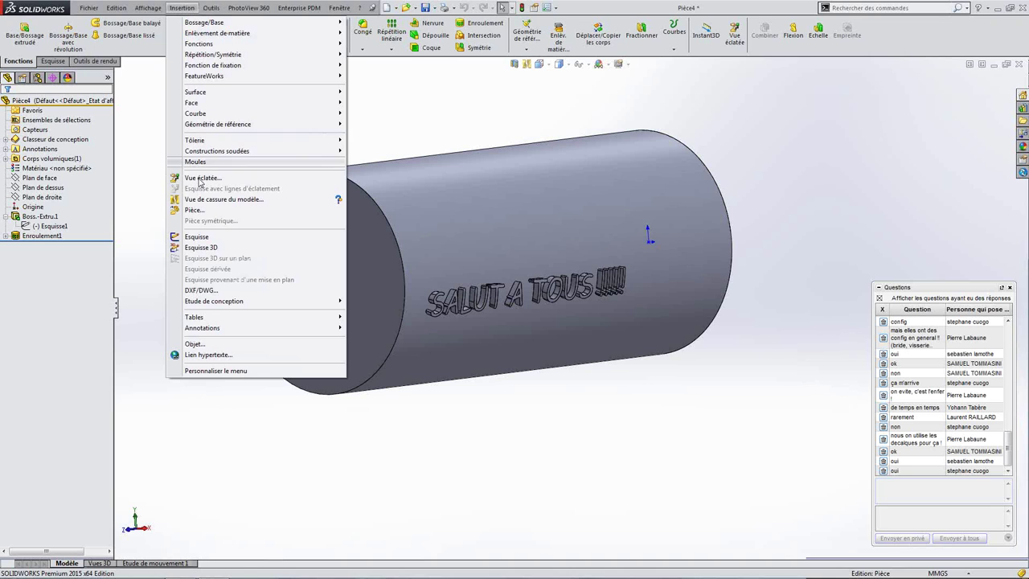
{"action": "left_click", "coordinate": [198, 211]}
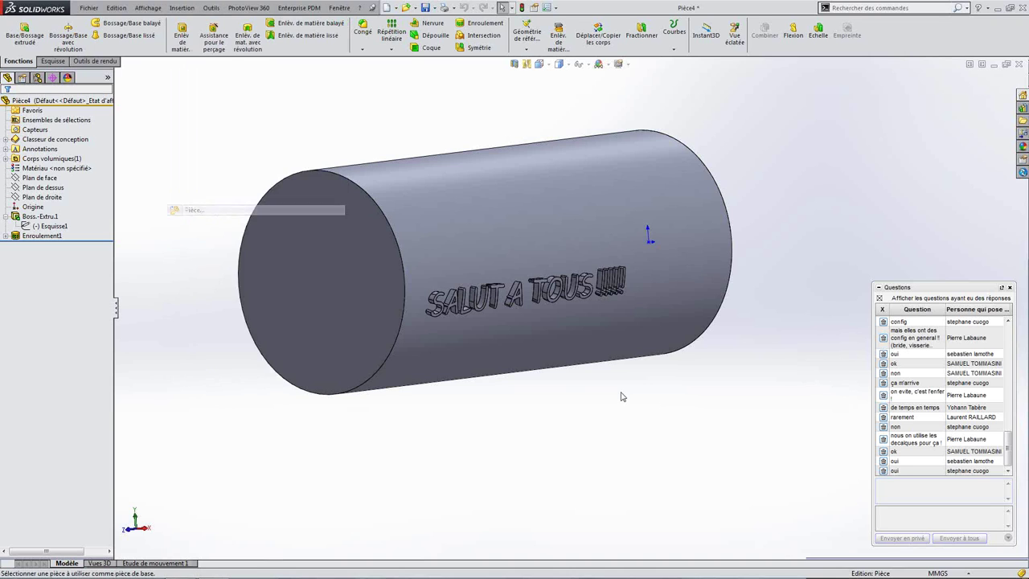
{"action": "double_click", "coordinate": [658, 241]}
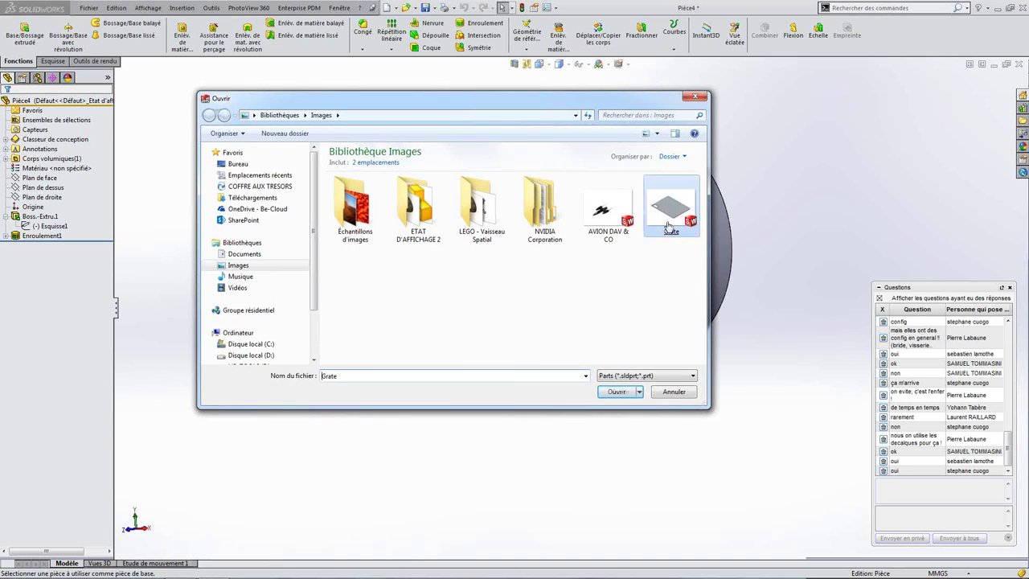
{"action": "left_click", "coordinate": [223, 149]}
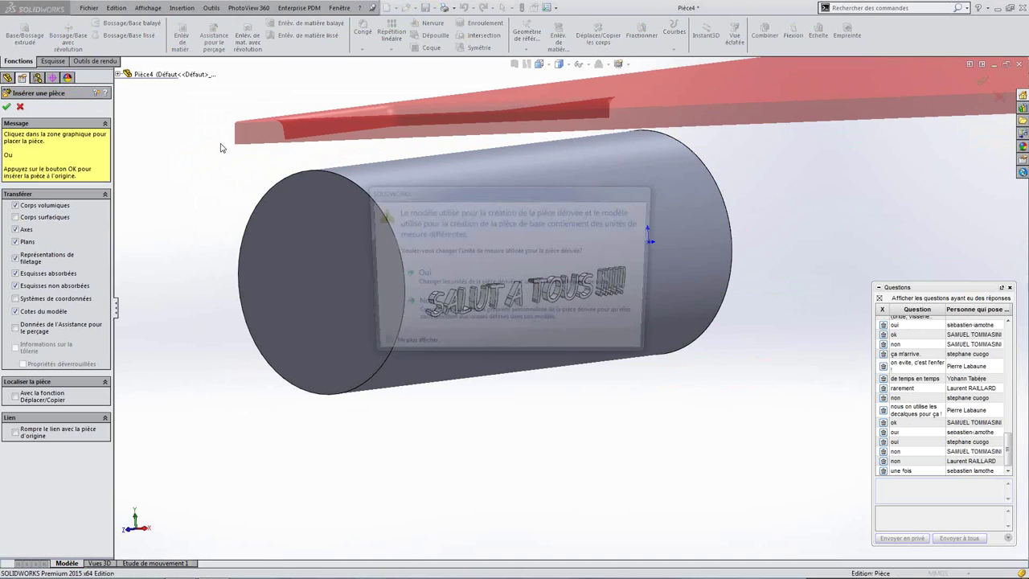
{"action": "left_click", "coordinate": [433, 285]}
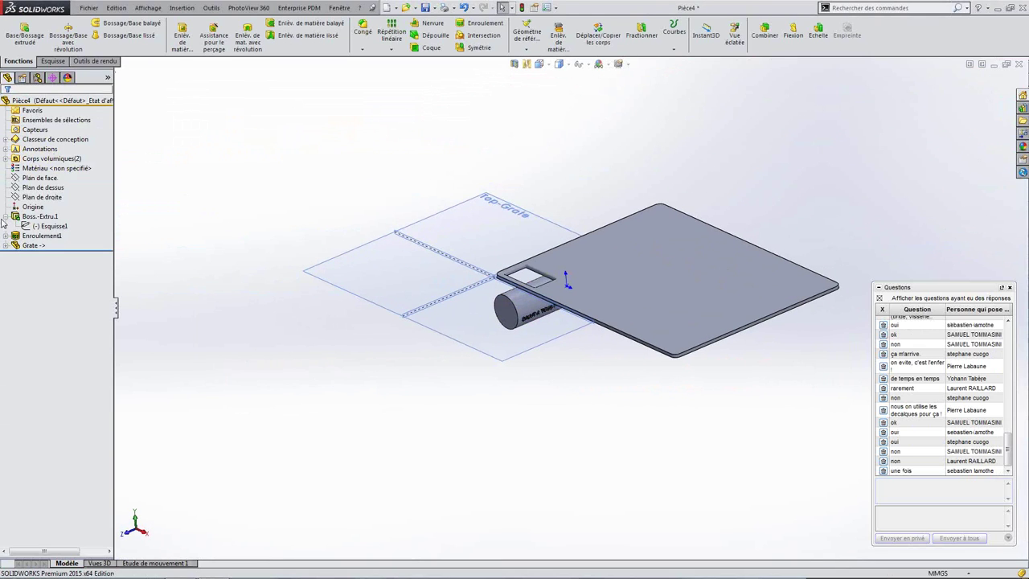
{"action": "scroll", "coordinate": [748, 278], "scroll_direction": "down", "scroll_amount": 5}
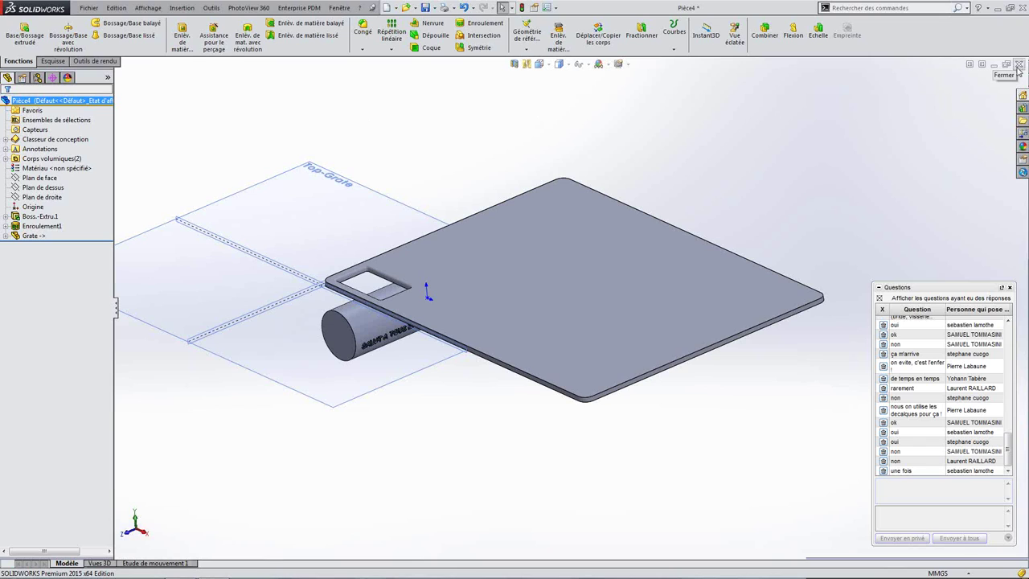
- Delete the inserted Grate part from the tree, fit the cylinder to view, and show configurations
{"action": "left_click", "coordinate": [1018, 66]}
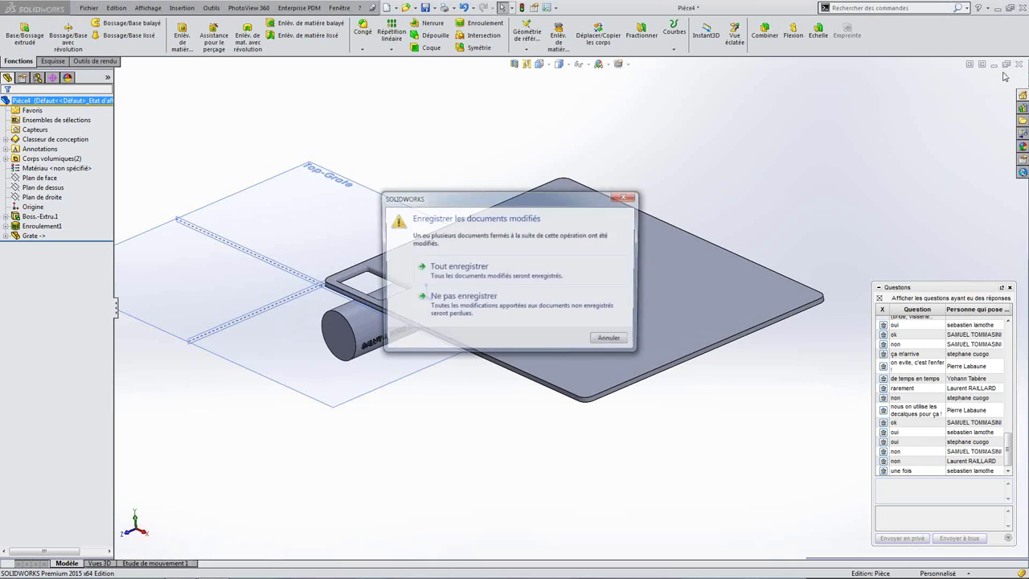
{"action": "left_click", "coordinate": [603, 341]}
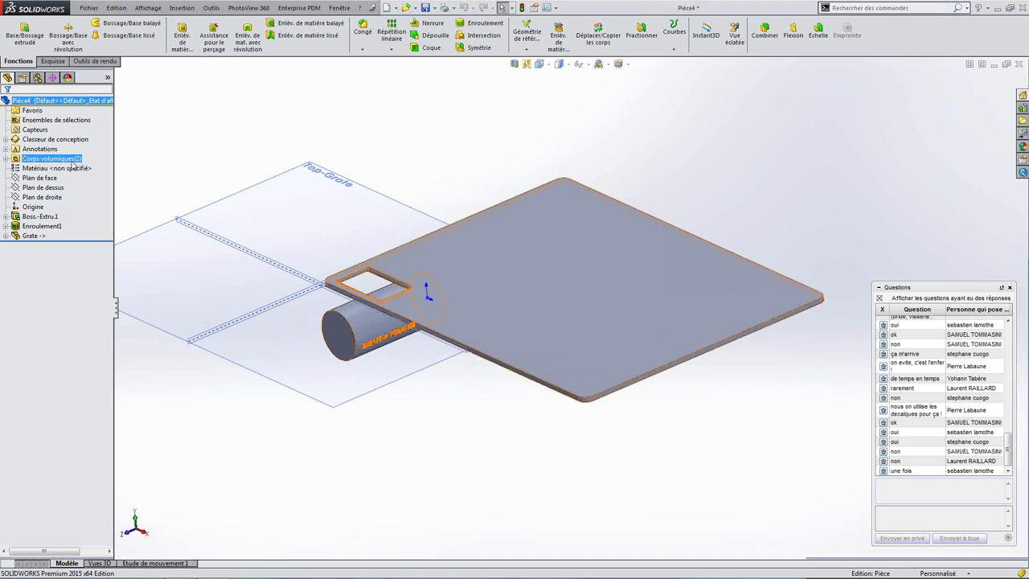
{"action": "left_click", "coordinate": [33, 236]}
{"action": "key", "text": "Delete"}
{"action": "left_click", "coordinate": [368, 111]}
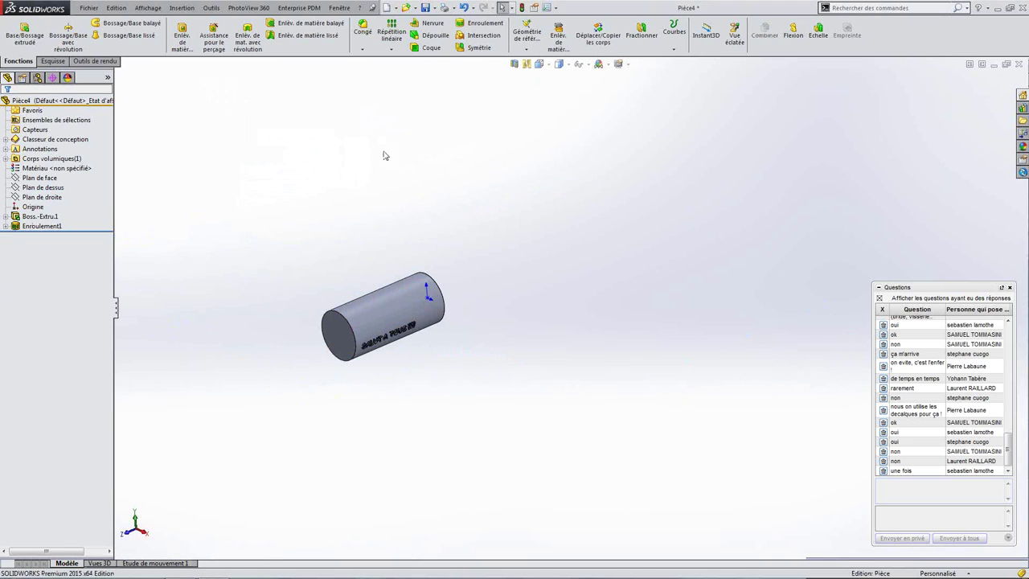
{"action": "key", "text": "f"}
{"action": "left_click", "coordinate": [37, 77]}
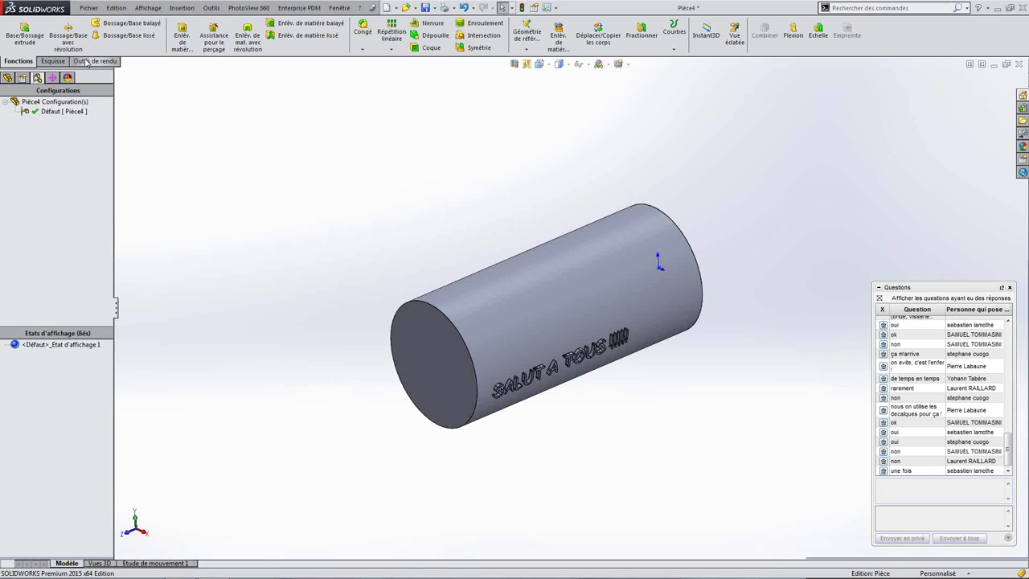
- Add a new configuration named AZERTY from the ConfigurationManager's right-click menu
{"action": "left_click", "coordinate": [10, 78]}
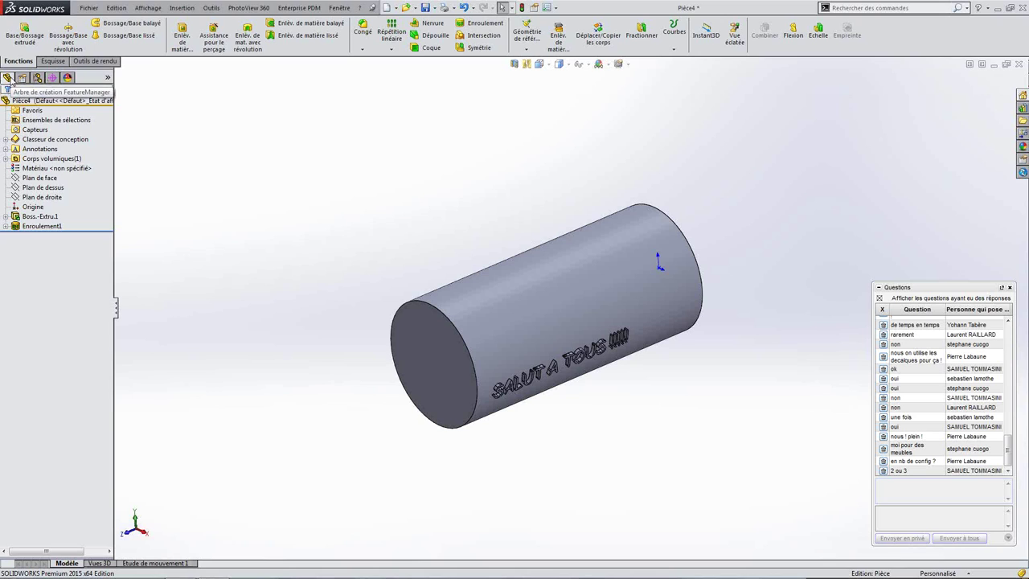
{"action": "left_click", "coordinate": [22, 79]}
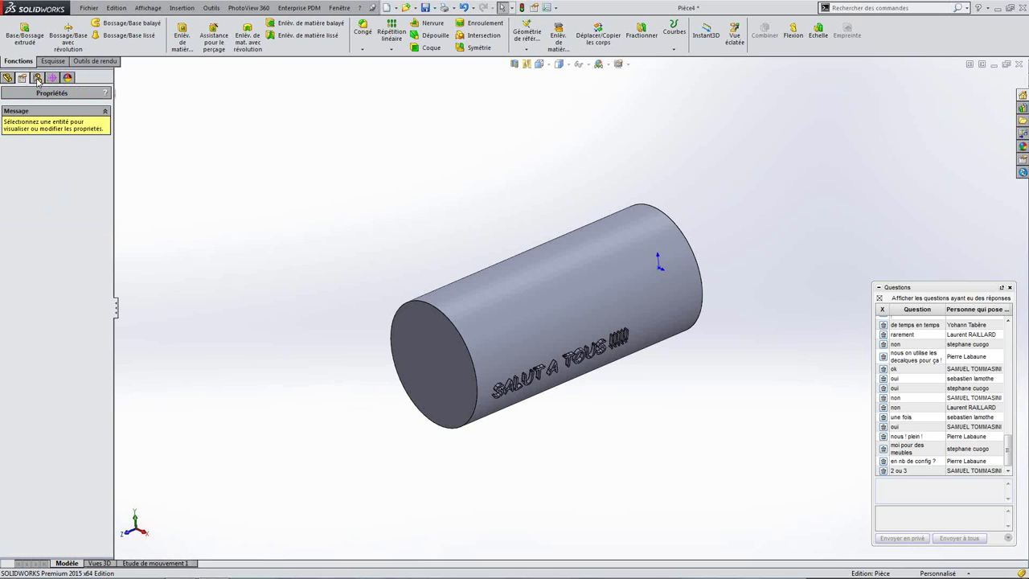
{"action": "left_click", "coordinate": [37, 78]}
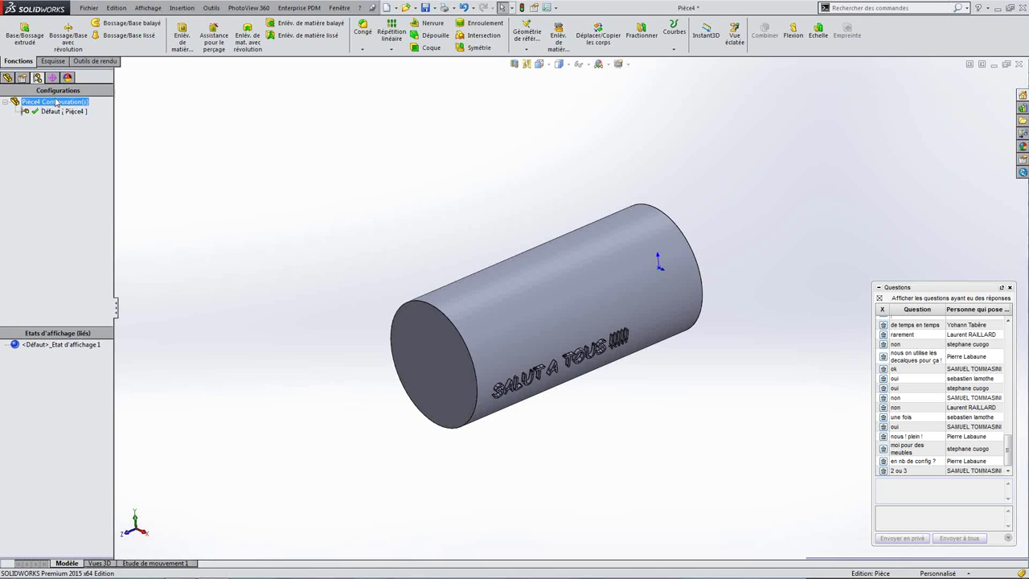
{"action": "right_click", "coordinate": [38, 193]}
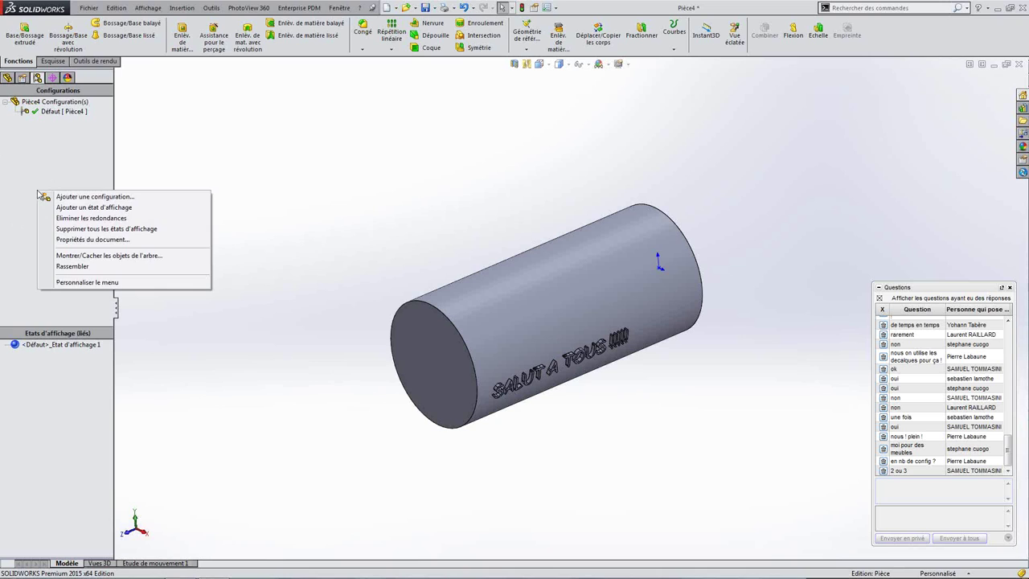
{"action": "left_click", "coordinate": [77, 197]}
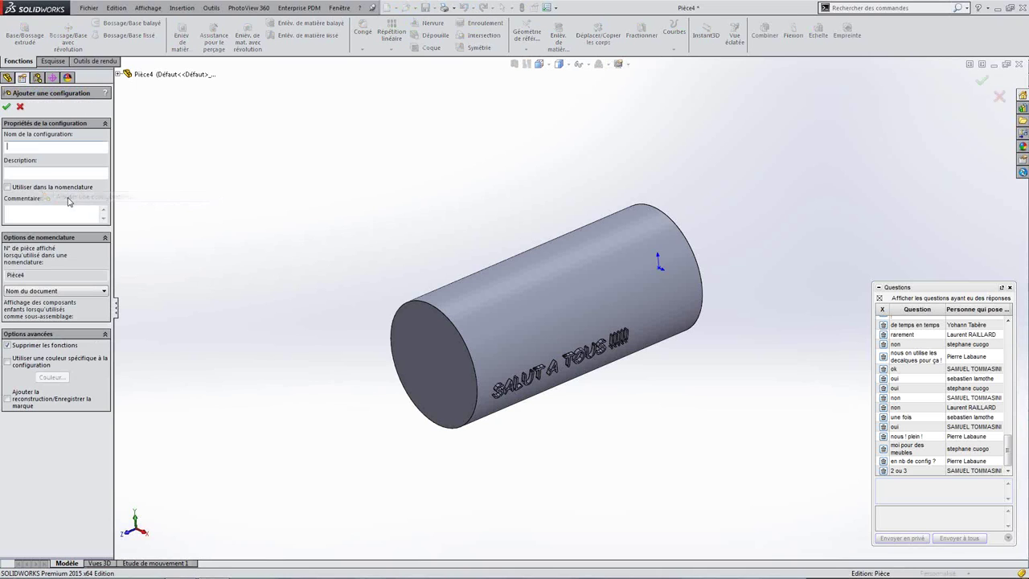
{"action": "type", "text": "AZERTY"}
{"action": "left_click", "coordinate": [6, 107]}
{"action": "left_click", "coordinate": [56, 121]}
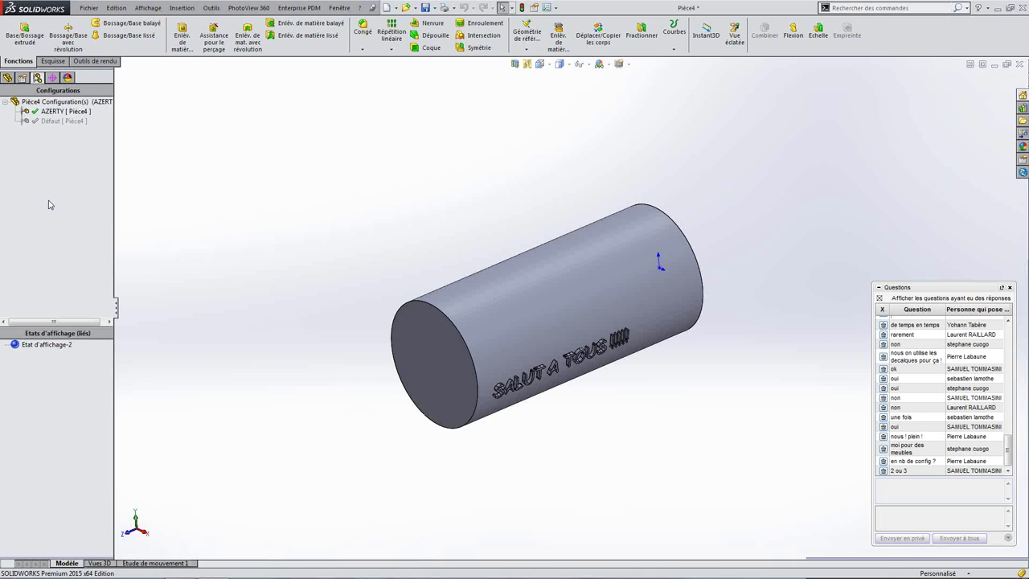
- Select the AZERTY configuration and view its options without changing anything
{"action": "left_click", "coordinate": [57, 113]}
{"action": "right_click", "coordinate": [56, 116]}
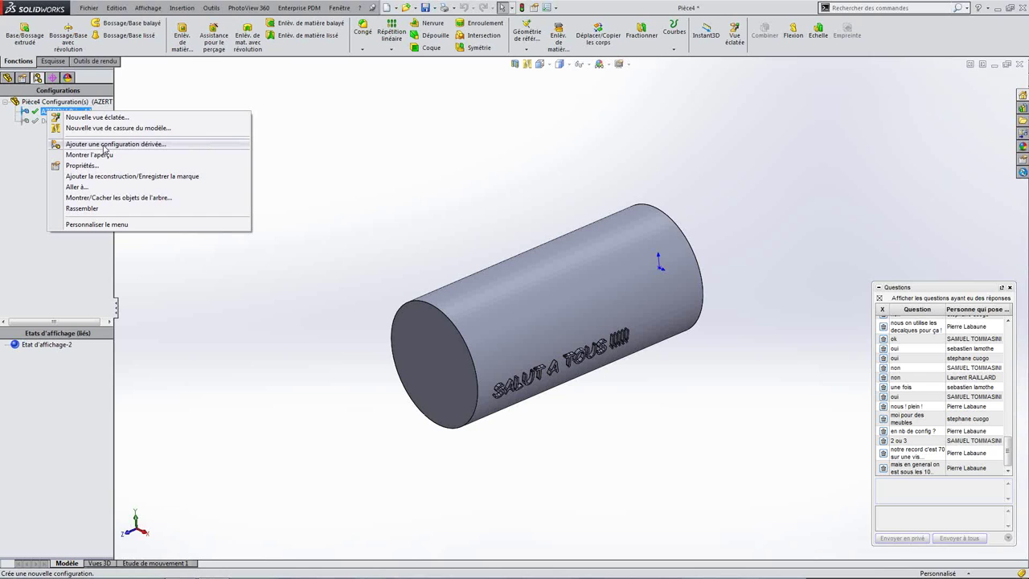
{"action": "key", "text": "Escape"}
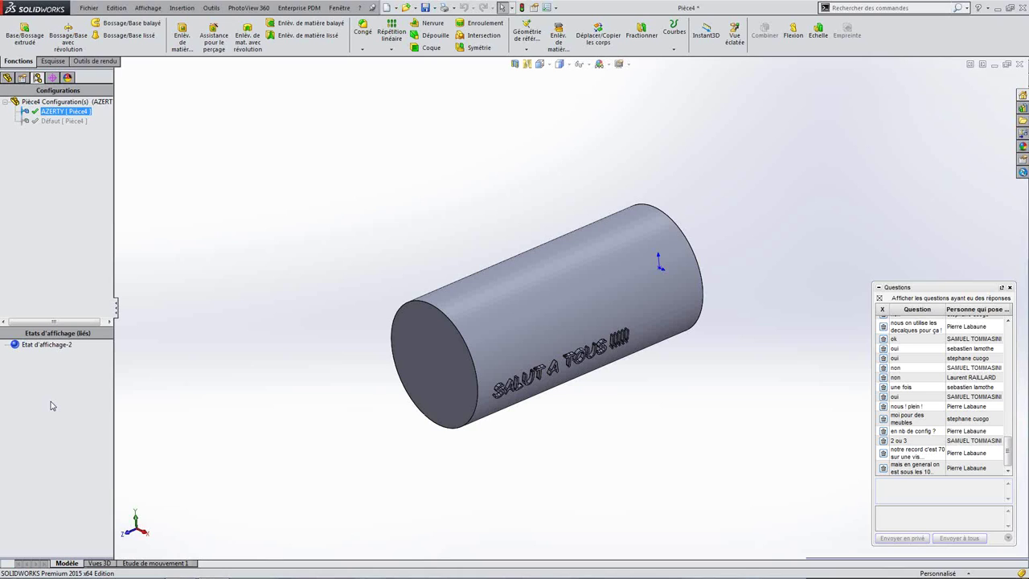
- Orbit the cylinder so its text faces you and start a sketch on Plan de face
{"action": "scroll", "coordinate": [632, 349], "scroll_direction": "down", "scroll_amount": 3}
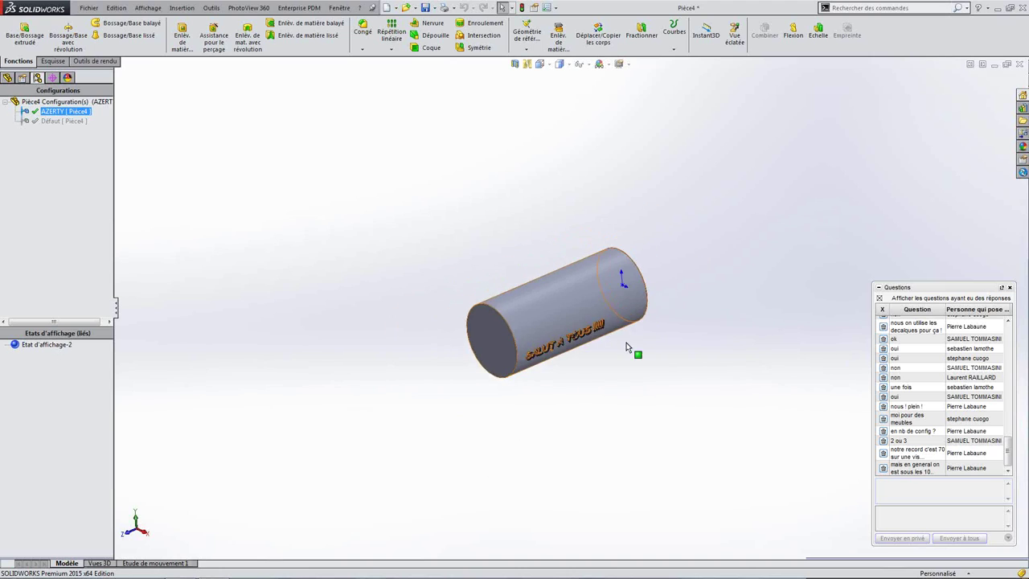
{"action": "mouse_move", "coordinate": [597, 315]}
{"action": "middle_mouse_down"}
{"action": "mouse_move", "coordinate": [577, 261]}
{"action": "mouse_move", "coordinate": [684, 308]}
{"action": "mouse_move", "coordinate": [474, 173]}
{"action": "mouse_move", "coordinate": [371, 181]}
{"action": "middle_mouse_up"}
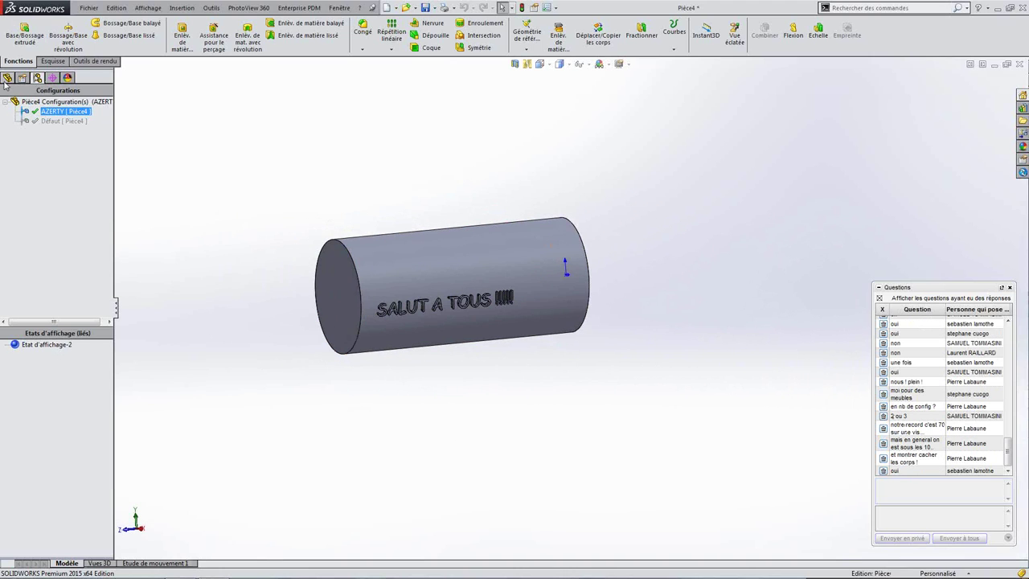
{"action": "left_click", "coordinate": [7, 77]}
{"action": "left_click", "coordinate": [40, 188]}
{"action": "left_click", "coordinate": [37, 178]}
{"action": "left_click", "coordinate": [34, 165]}
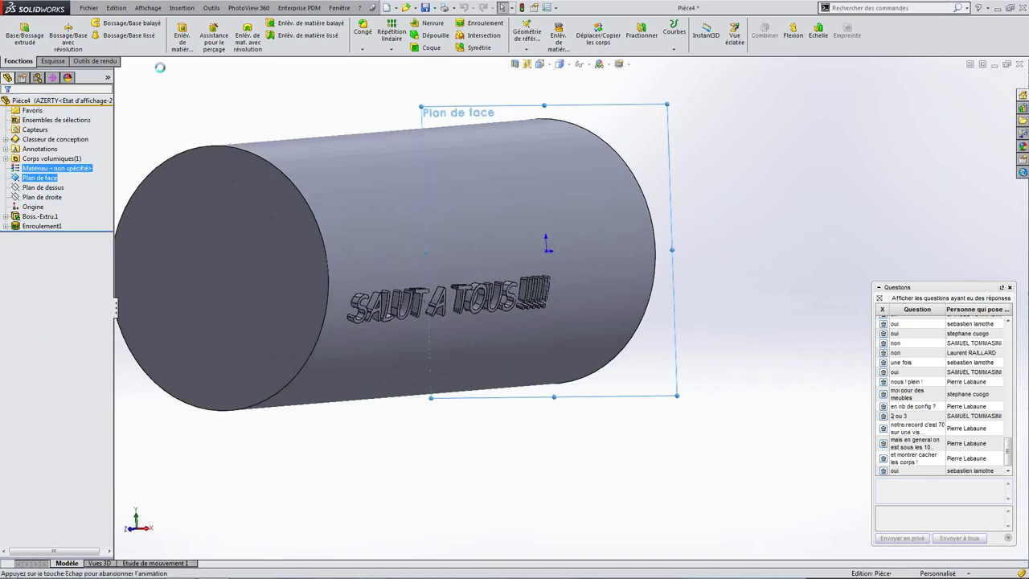
- Draw a small rectangle above the cylinder and extrude it into a solid block
{"action": "left_click_drag", "start_coordinate": [270, 134], "coordinate": [335, 199]}
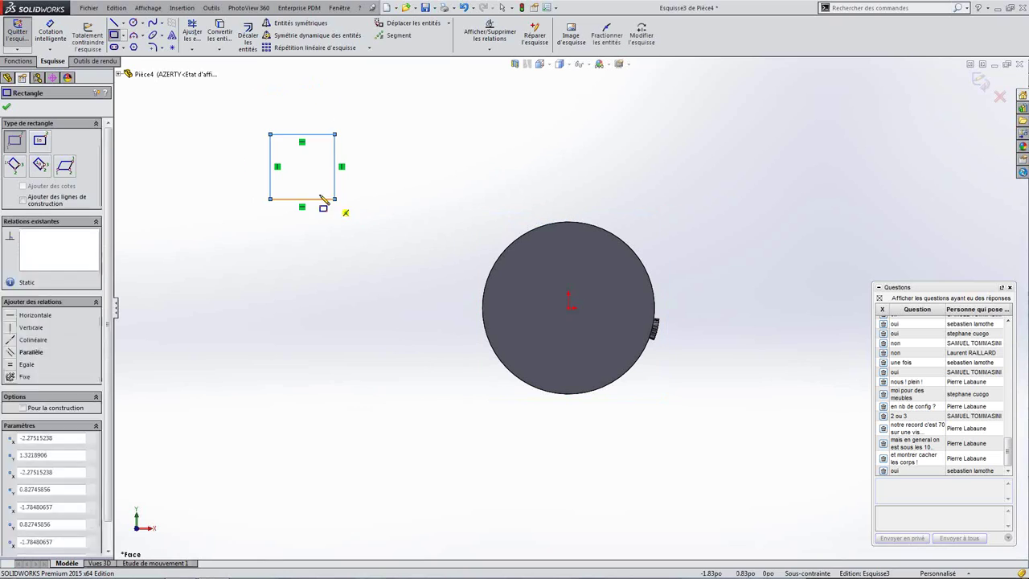
{"action": "key", "text": "Escape"}
{"action": "left_click", "coordinate": [18, 61]}
{"action": "left_click", "coordinate": [18, 48]}
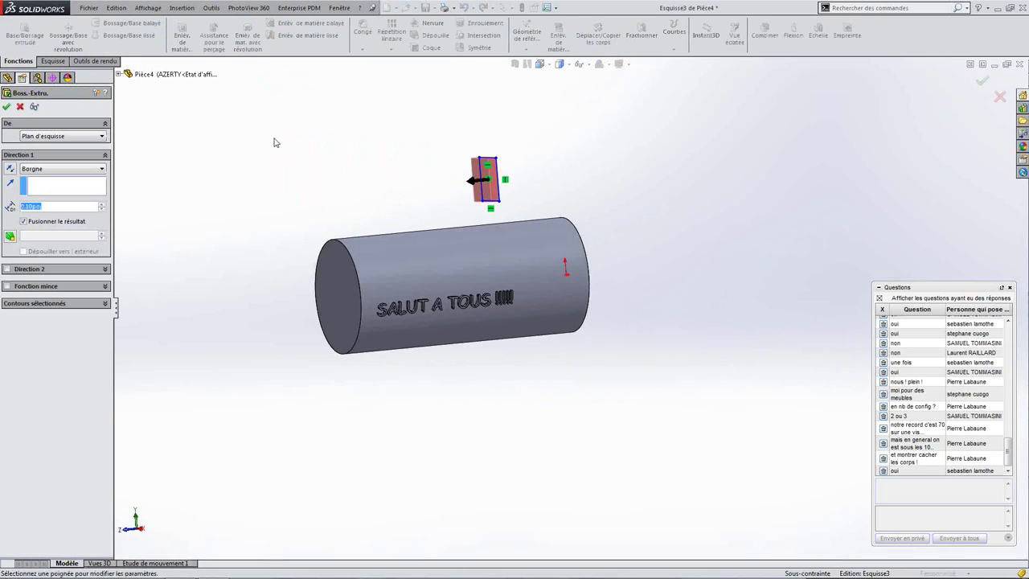
{"action": "key", "text": "Return"}
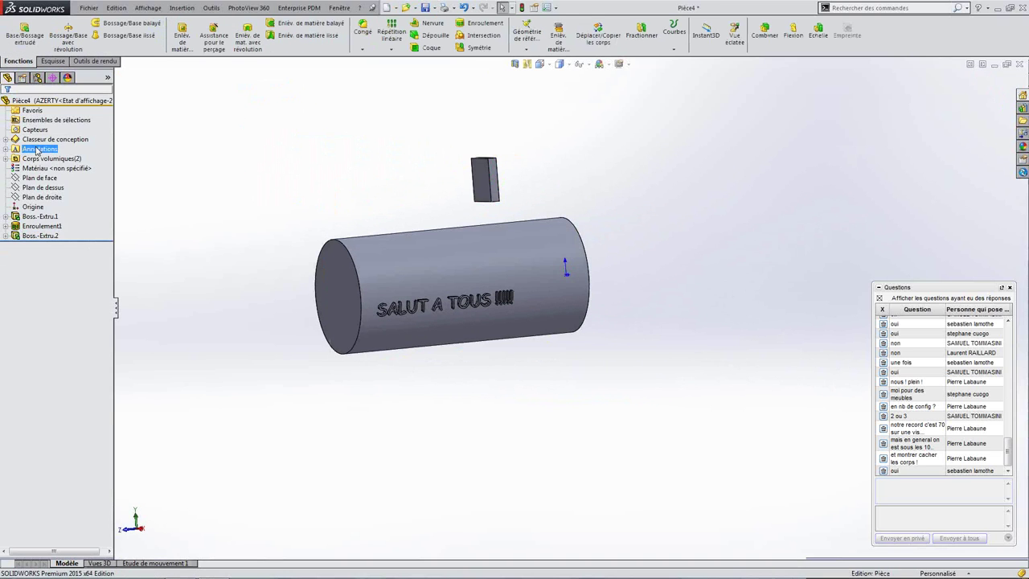
- Add a new display state, Etat d'affichage-3, to the AZERTY configuration
{"action": "left_click", "coordinate": [37, 78]}
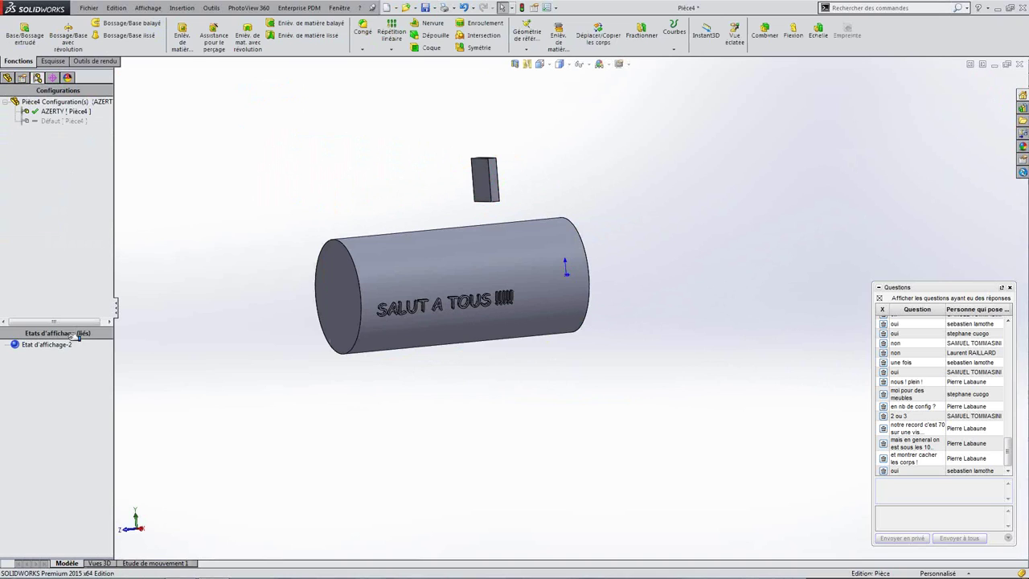
{"action": "right_click", "coordinate": [40, 374]}
{"action": "left_click", "coordinate": [73, 390]}
{"action": "left_click", "coordinate": [50, 354]}
{"action": "left_click", "coordinate": [169, 459]}
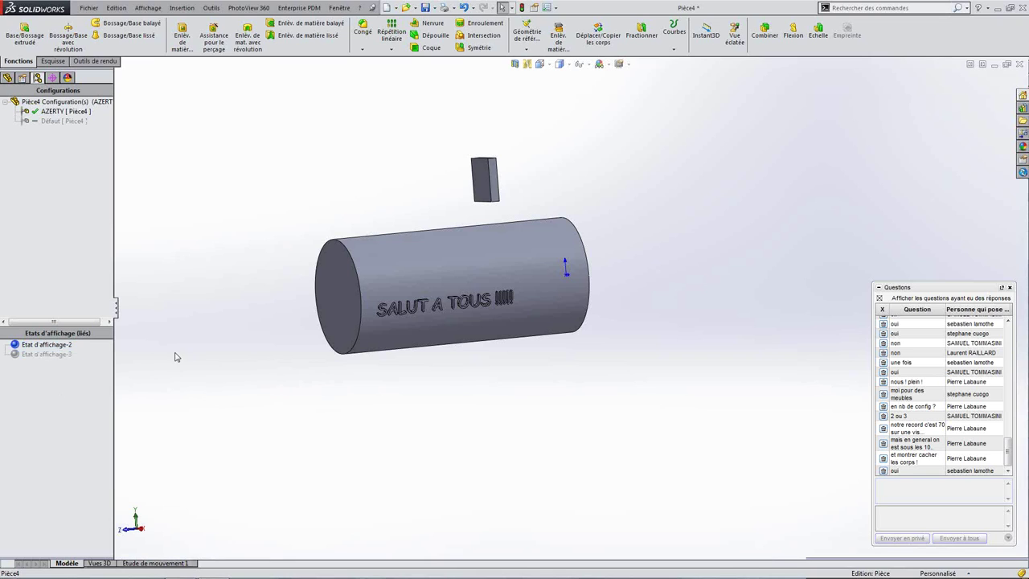
- Hide the cylinder body using the body selection filter
{"action": "left_click", "coordinate": [155, 563]}
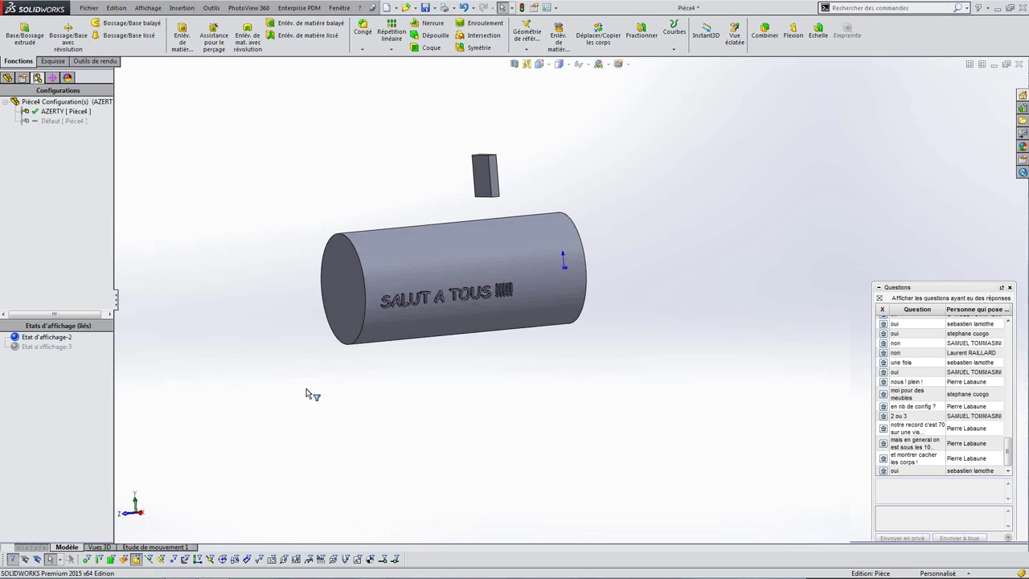
{"action": "left_click", "coordinate": [427, 273]}
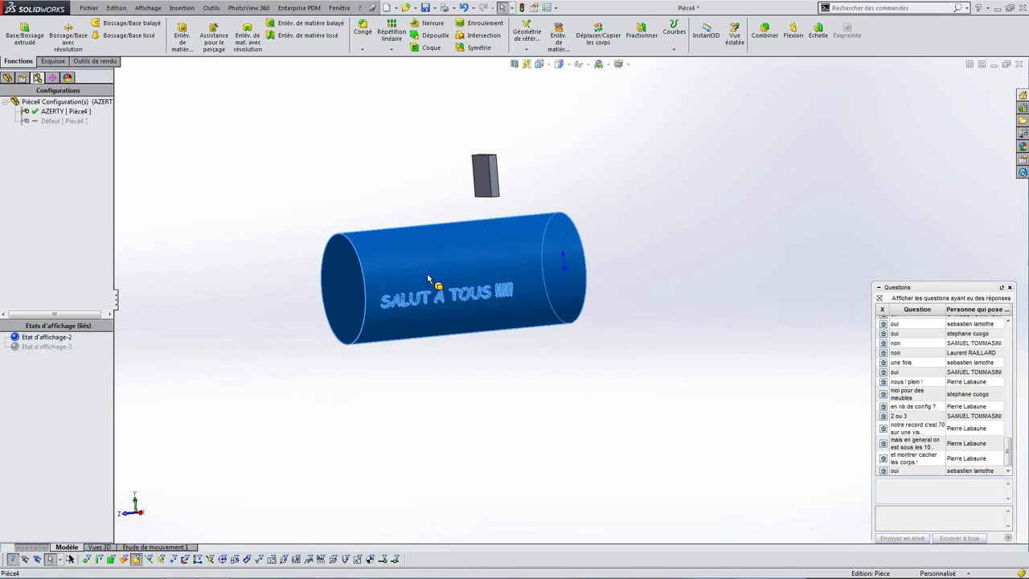
{"action": "right_click", "coordinate": [490, 245]}
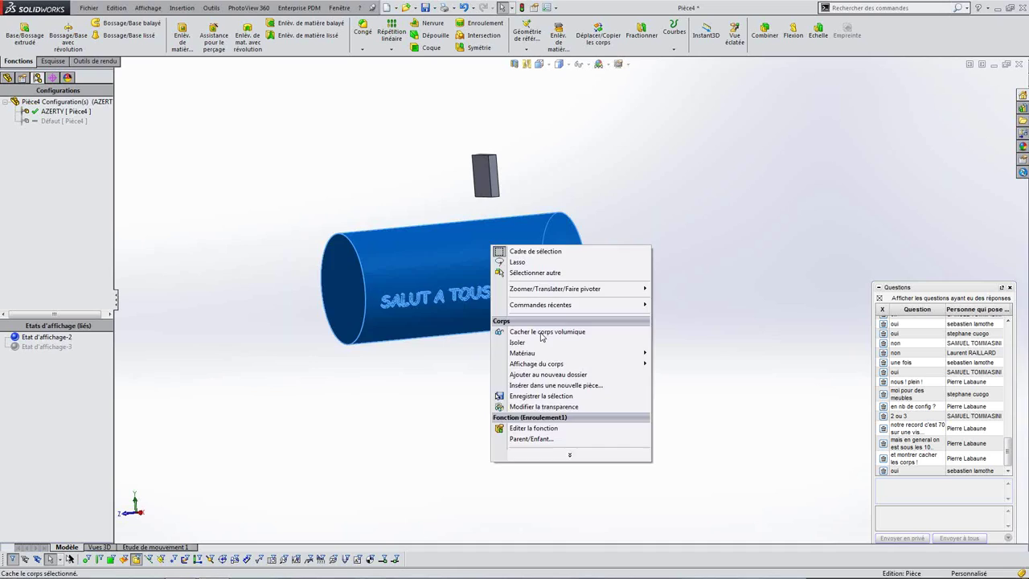
{"action": "left_click", "coordinate": [541, 332]}
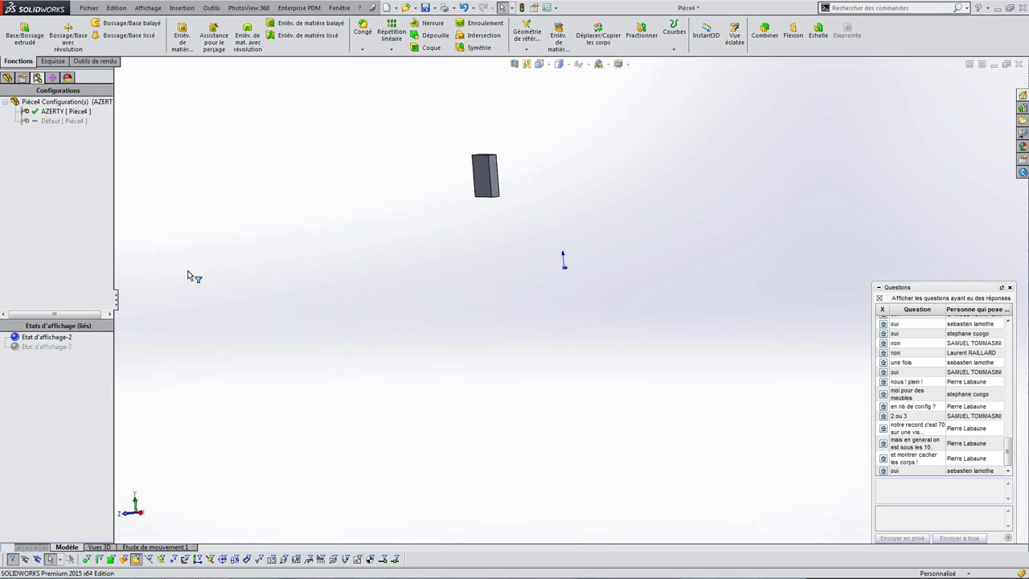
- Toggle between display states, leave Etat d'affichage-3 active, and turn off the selection filters
{"action": "left_click", "coordinate": [52, 348]}
{"action": "double_click", "coordinate": [52, 347]}
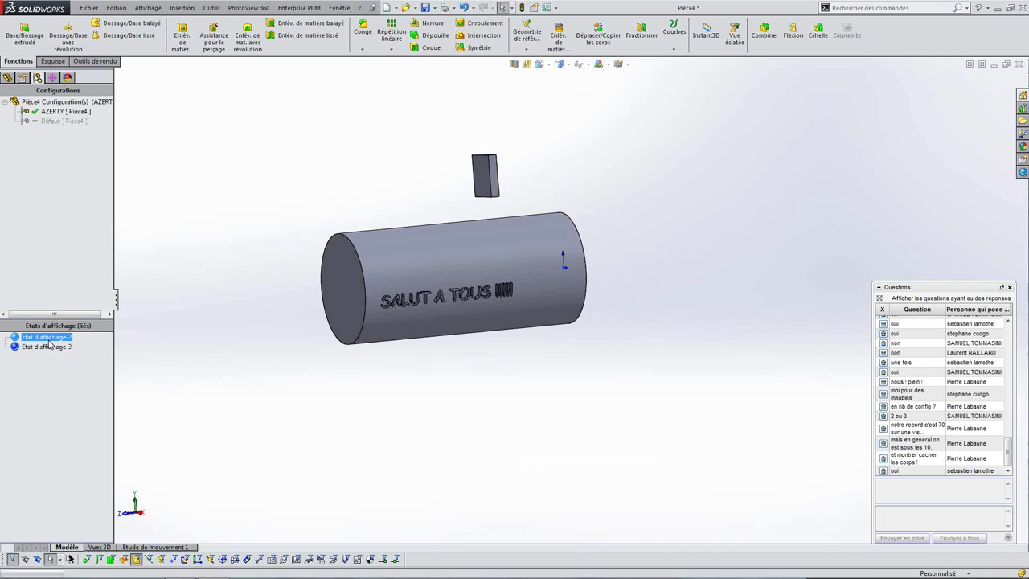
{"action": "double_click", "coordinate": [50, 346]}
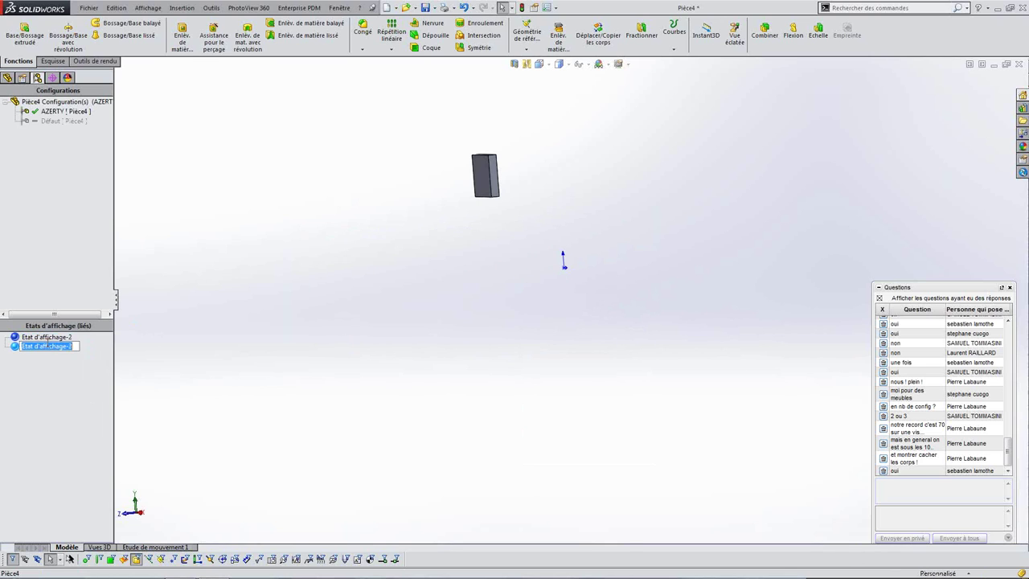
{"action": "left_click", "coordinate": [20, 353]}
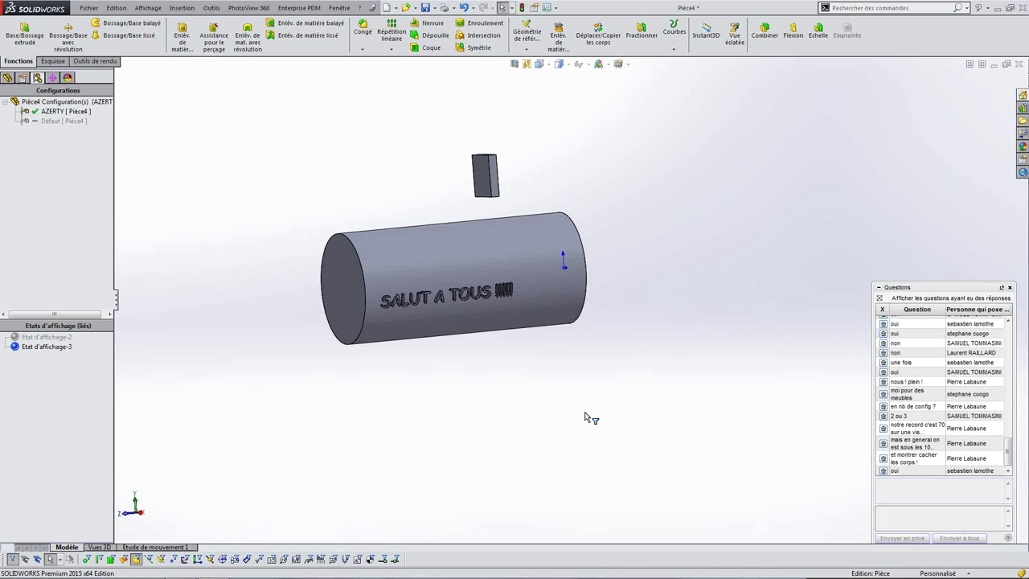
{"action": "key", "text": "F6"}
{"action": "key", "text": "F5"}
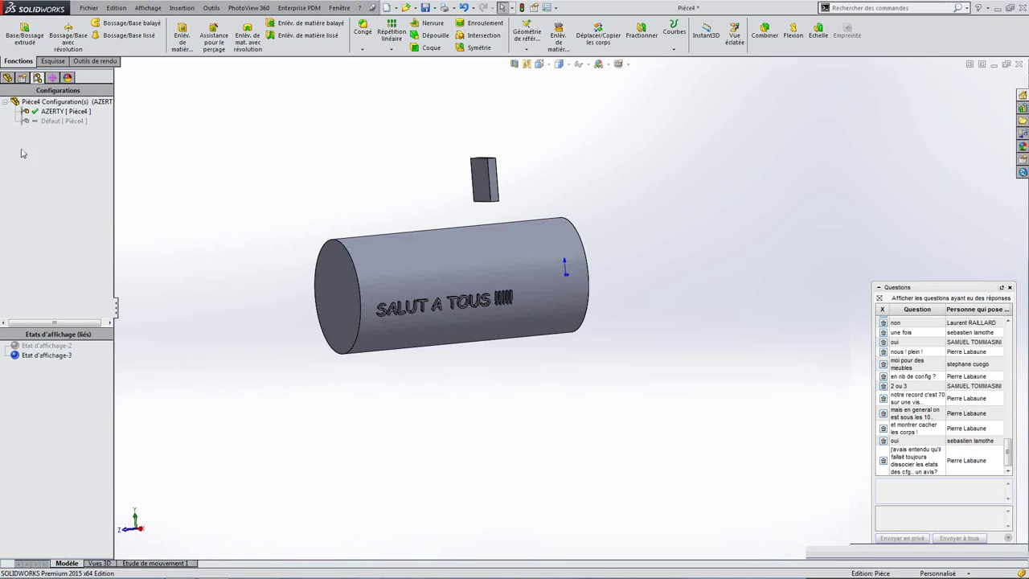
- Widen the left tree panel and move the questions panel aside
{"action": "left_click_drag", "start_coordinate": [116, 306], "coordinate": [137, 308]}
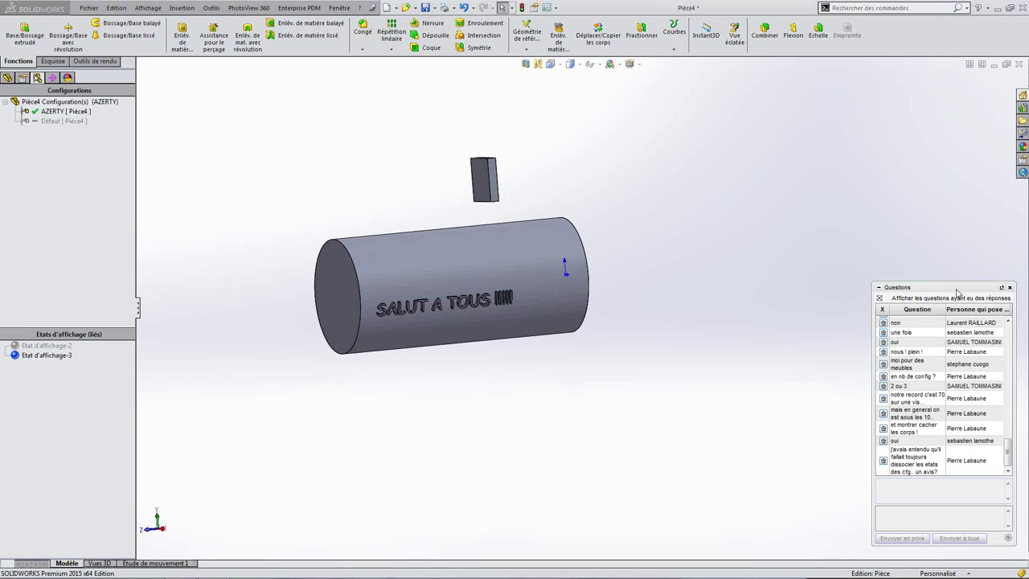
{"action": "left_click_drag", "start_coordinate": [957, 293], "coordinate": [1028, 335]}
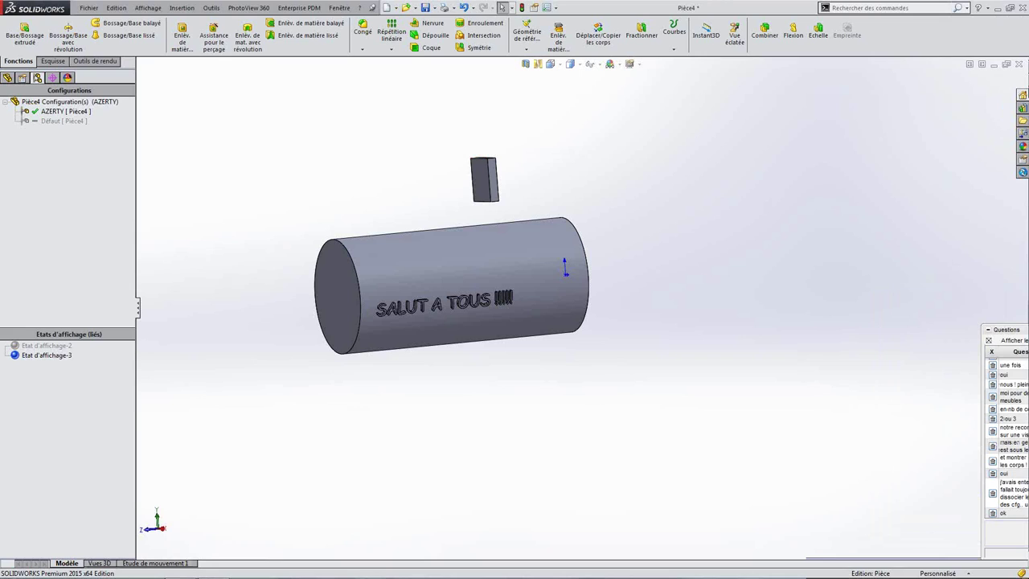
- Close the cylinder part, discarding its unsaved changes
{"action": "left_click", "coordinate": [7, 78]}
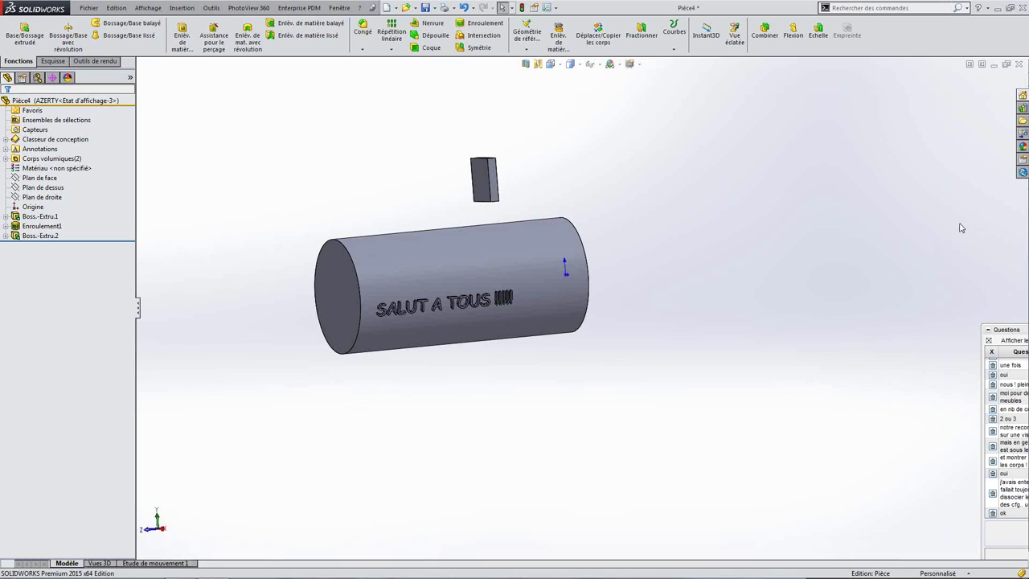
{"action": "left_click", "coordinate": [1019, 68]}
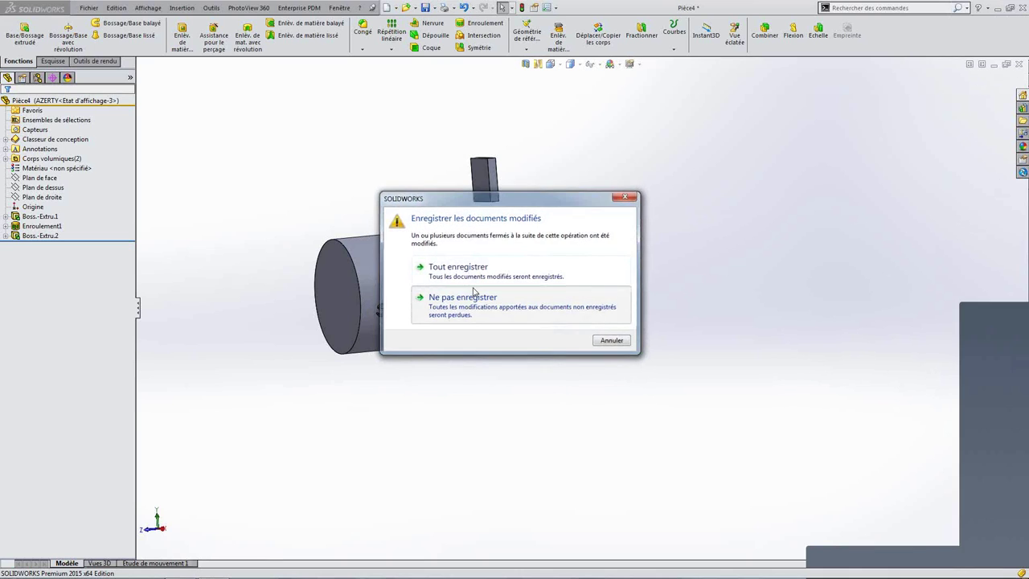
{"action": "left_click", "coordinate": [469, 331]}
- Open Assemblage VAISSEAU SPATIAL LEGO from the LEGO - Vaisseau Spatial folder in Allégé mode
{"action": "left_click", "coordinate": [89, 8]}
{"action": "left_click", "coordinate": [105, 33]}
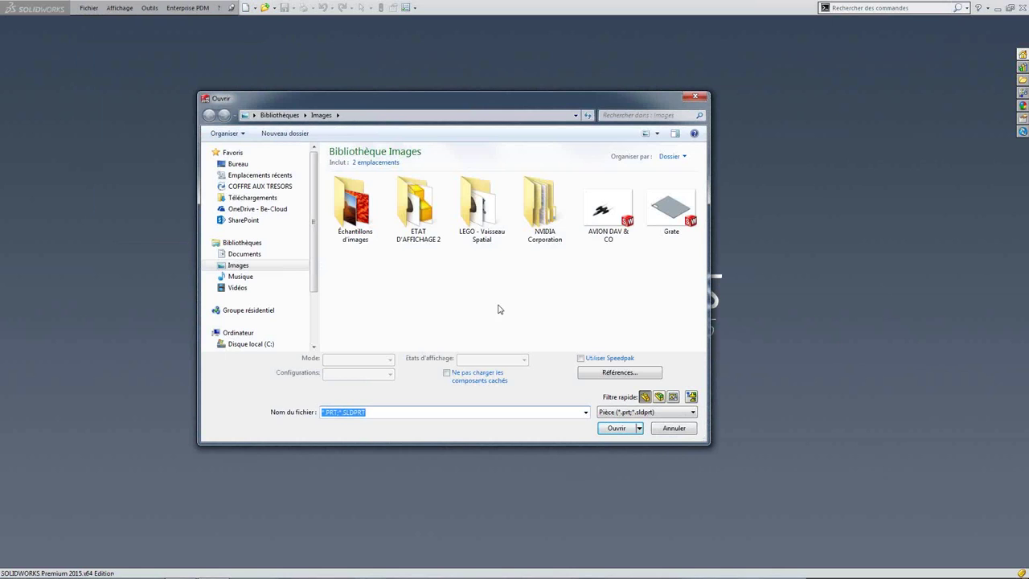
{"action": "double_click", "coordinate": [477, 221]}
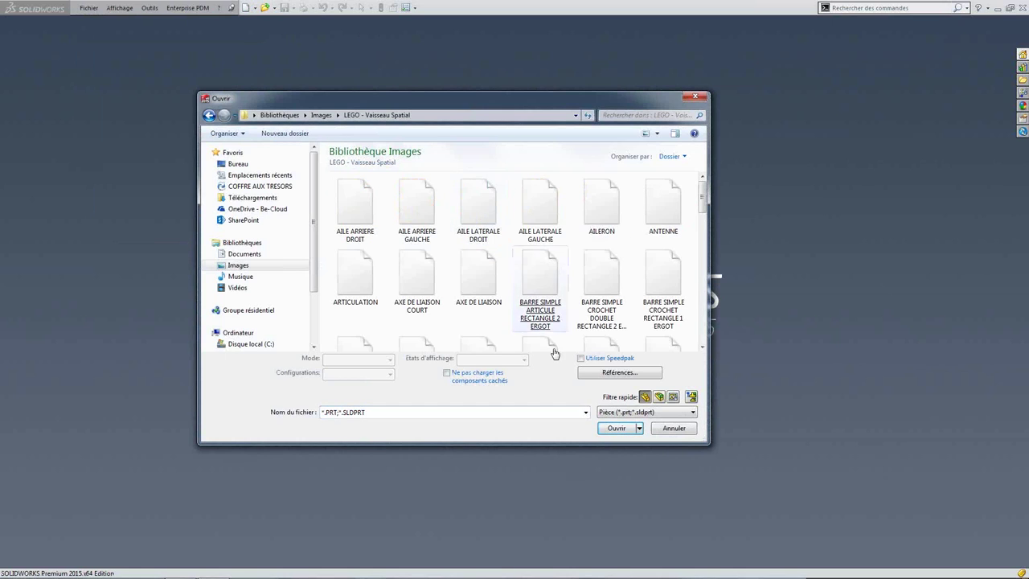
{"action": "left_click", "coordinate": [659, 398]}
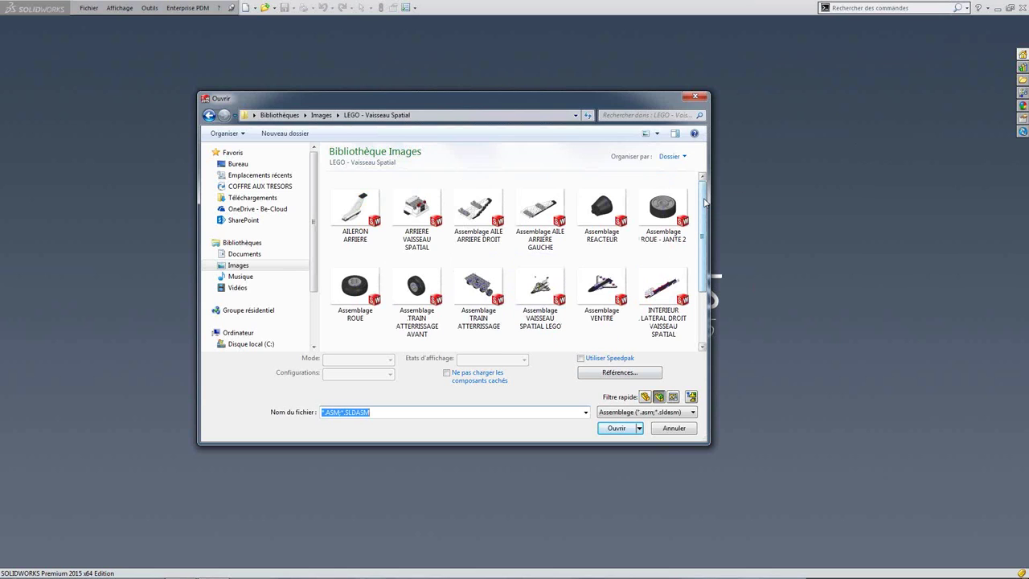
{"action": "scroll", "coordinate": [705, 203], "scroll_direction": "down", "scroll_amount": 3}
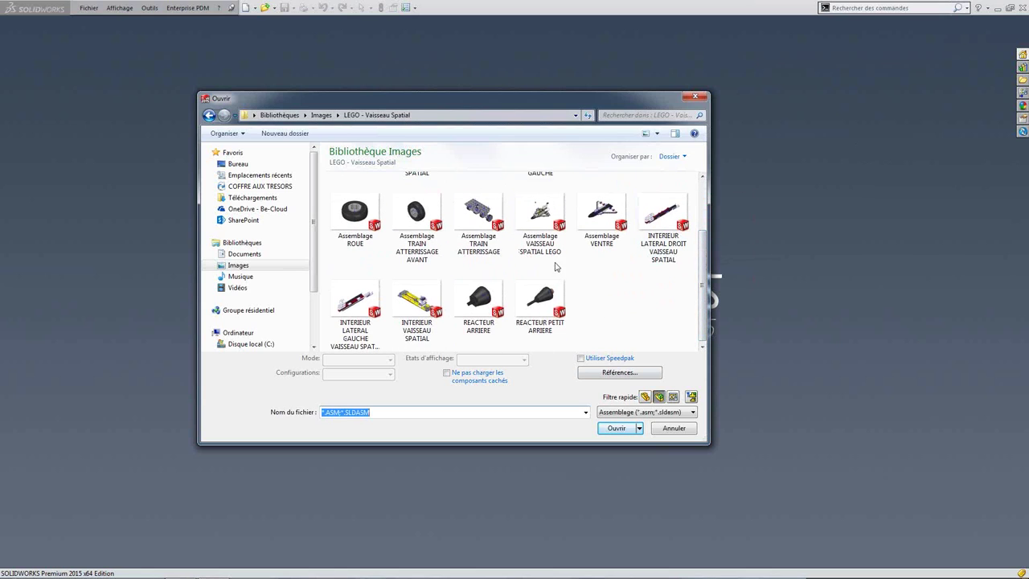
{"action": "left_click", "coordinate": [539, 221]}
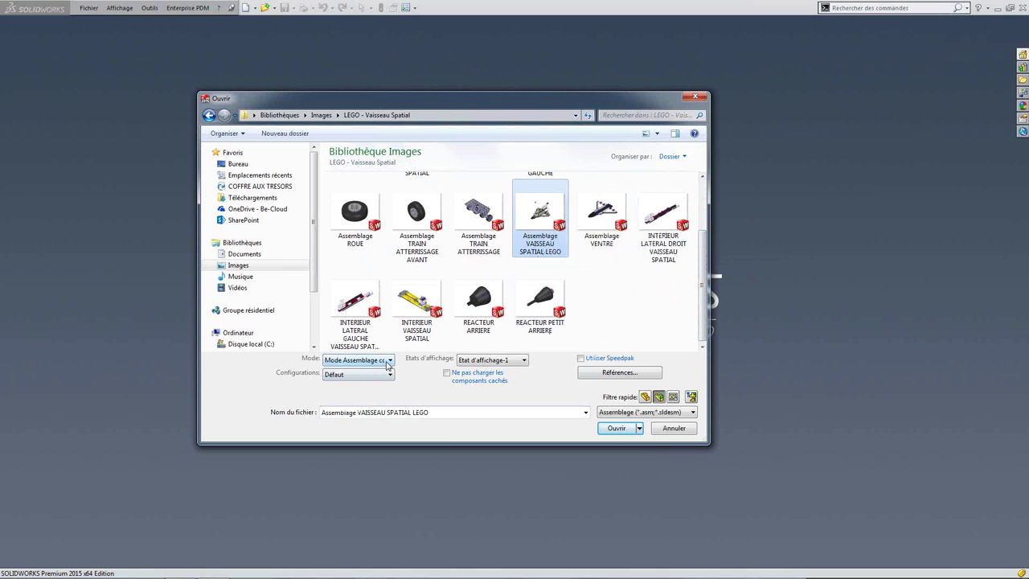
{"action": "left_click", "coordinate": [390, 361]}
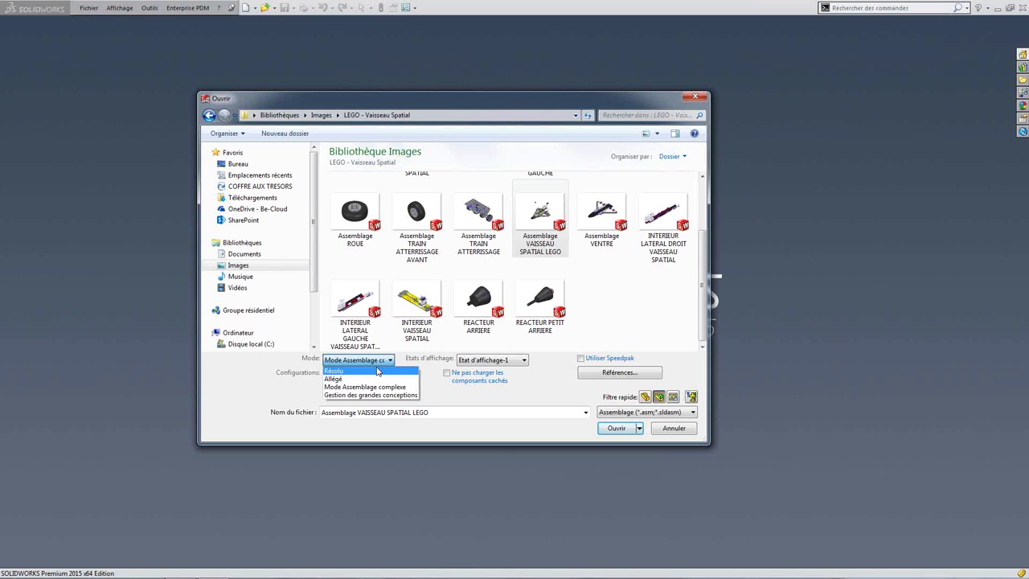
{"action": "left_click", "coordinate": [357, 378]}
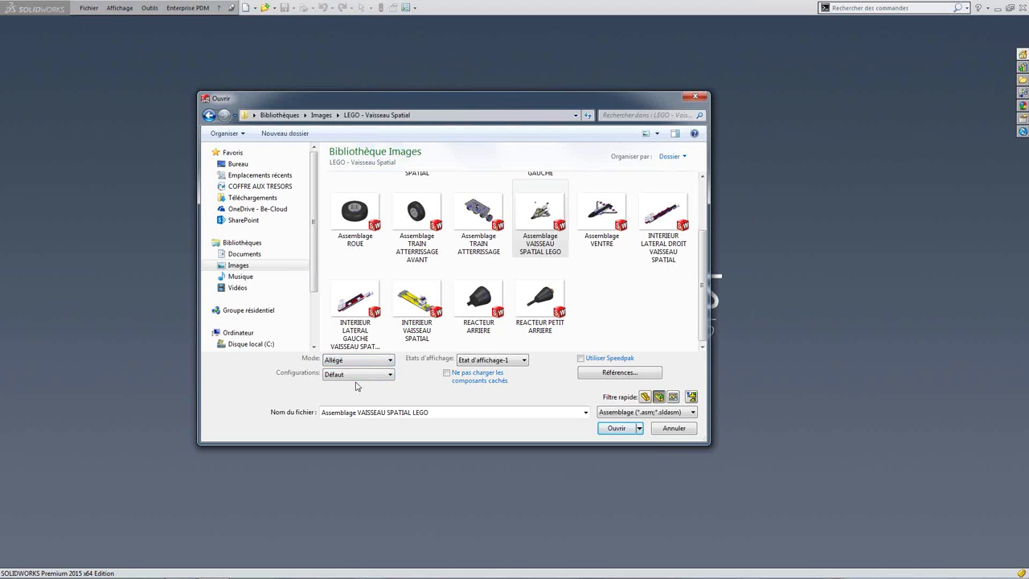
{"action": "left_click", "coordinate": [621, 428]}
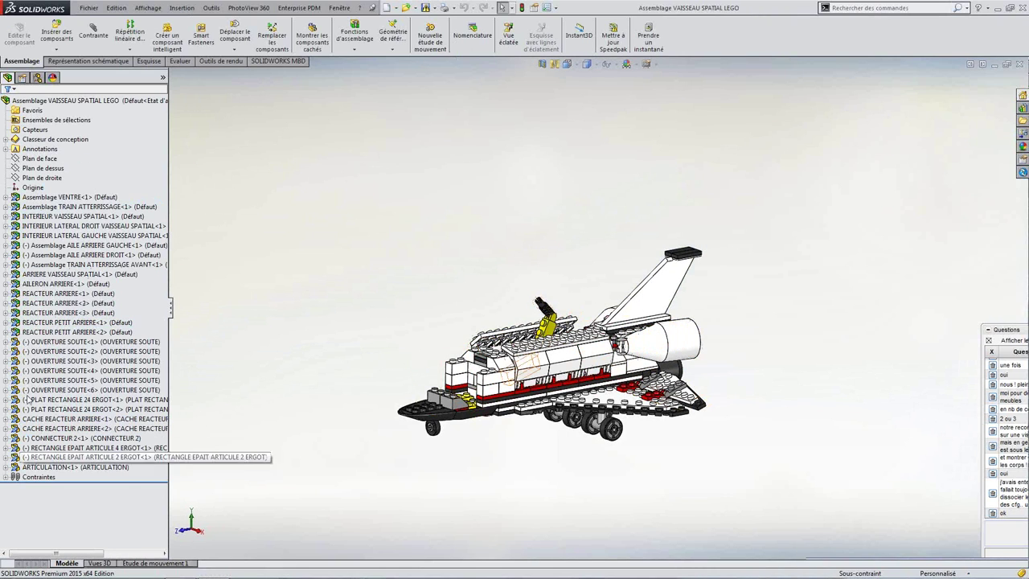
- Expand OUVERTURE SOUTE<1> and inspect the fitted, orbited spaceship, then collapse the node
{"action": "left_click", "coordinate": [6, 342]}
{"action": "left_click", "coordinate": [80, 341]}
{"action": "scroll", "coordinate": [472, 371], "scroll_direction": "down", "scroll_amount": 4}
{"action": "scroll", "coordinate": [473, 372], "scroll_direction": "down", "scroll_amount": 3}
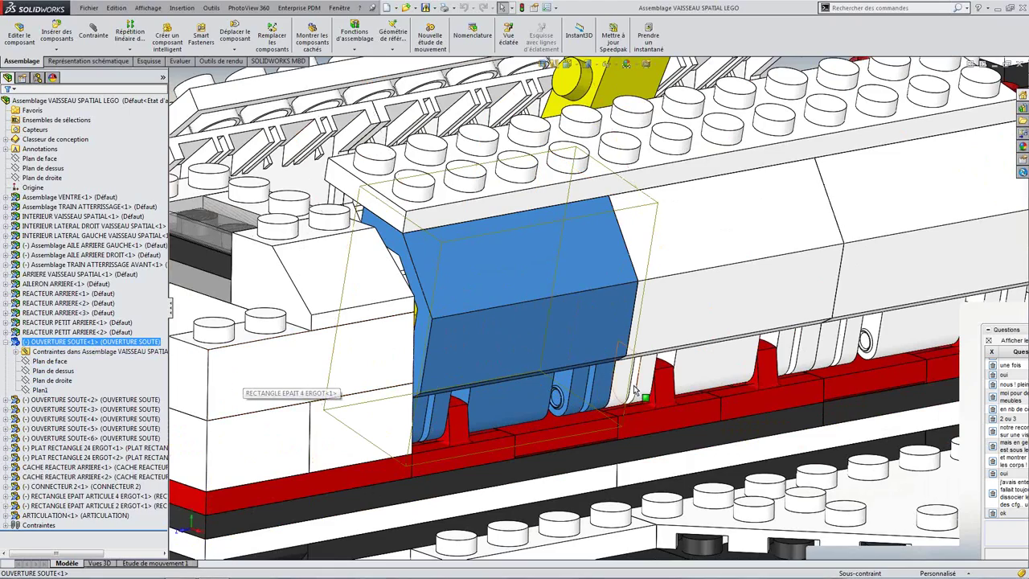
{"action": "key", "text": "f"}
{"action": "mouse_move", "coordinate": [450, 345]}
{"action": "middle_mouse_down"}
{"action": "mouse_move", "coordinate": [724, 275]}
{"action": "mouse_move", "coordinate": [637, 334]}
{"action": "middle_mouse_up"}
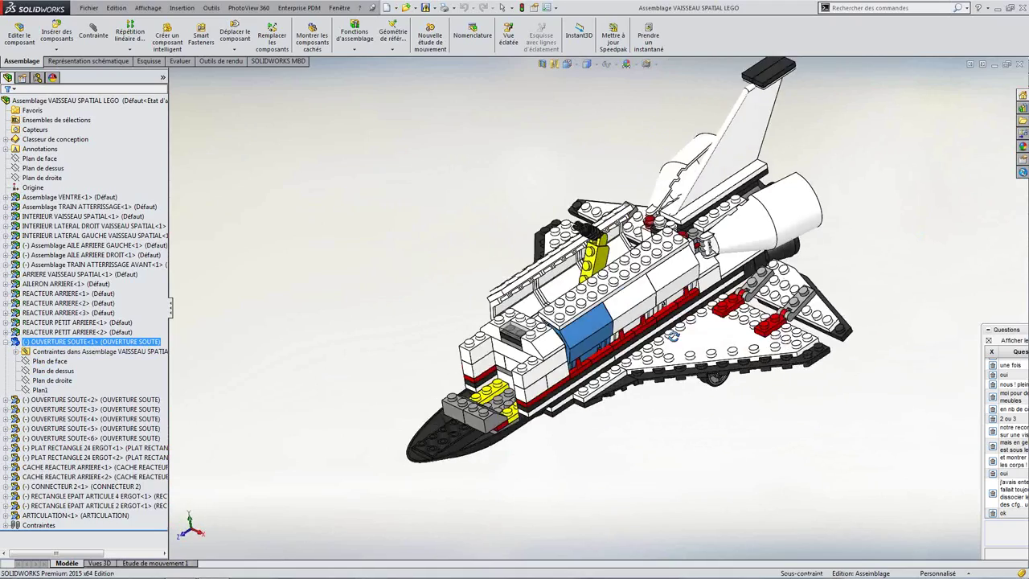
{"action": "scroll", "coordinate": [633, 334], "scroll_direction": "down", "scroll_amount": 2}
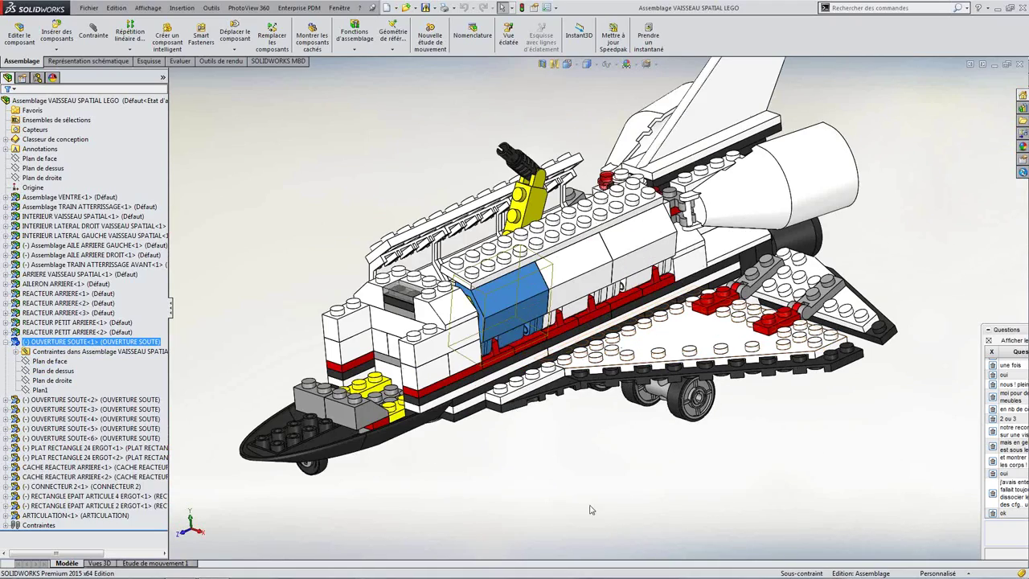
{"action": "key", "text": "Escape"}
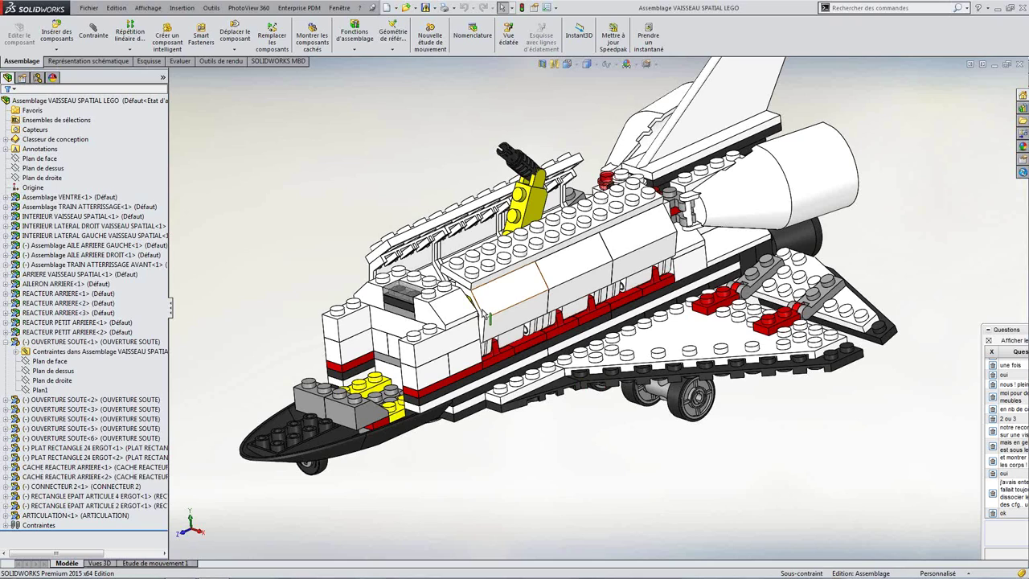
{"action": "left_click", "coordinate": [6, 342]}
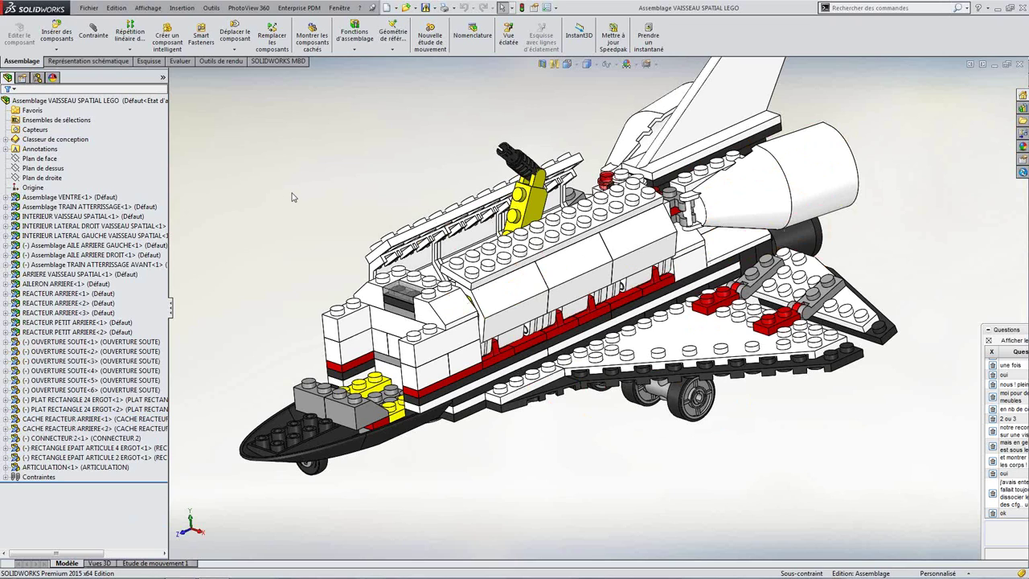
- Set OUVERTURE SOUTE<1> to resolved (Régler sur résolu) and clear the selection
{"action": "left_click", "coordinate": [54, 343]}
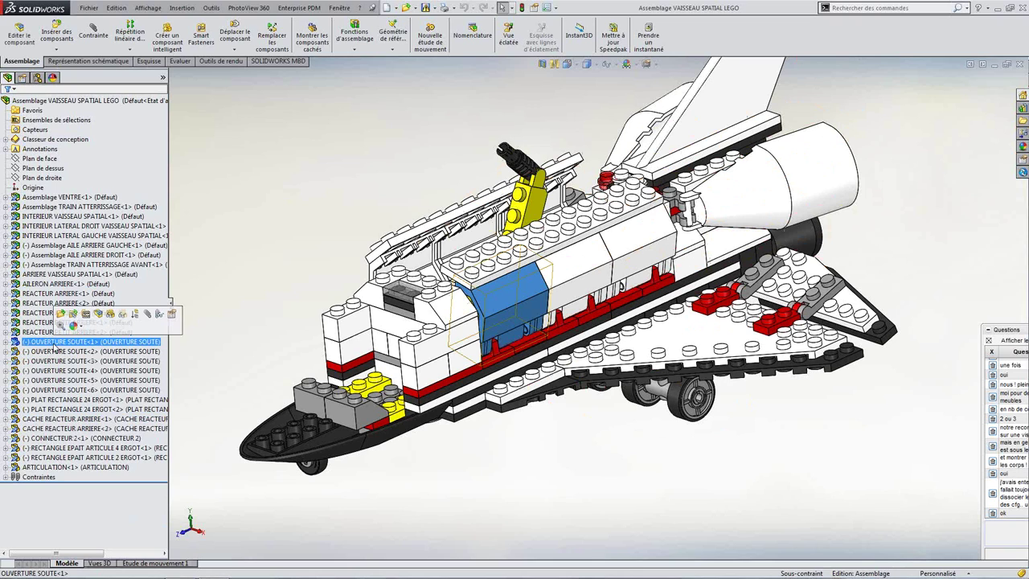
{"action": "right_click", "coordinate": [54, 345]}
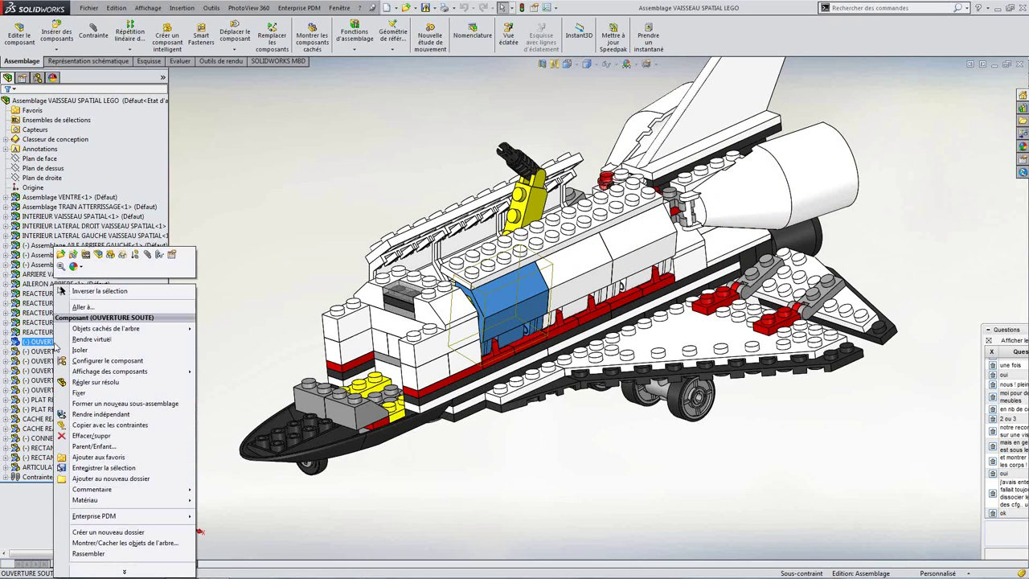
{"action": "left_click", "coordinate": [94, 383]}
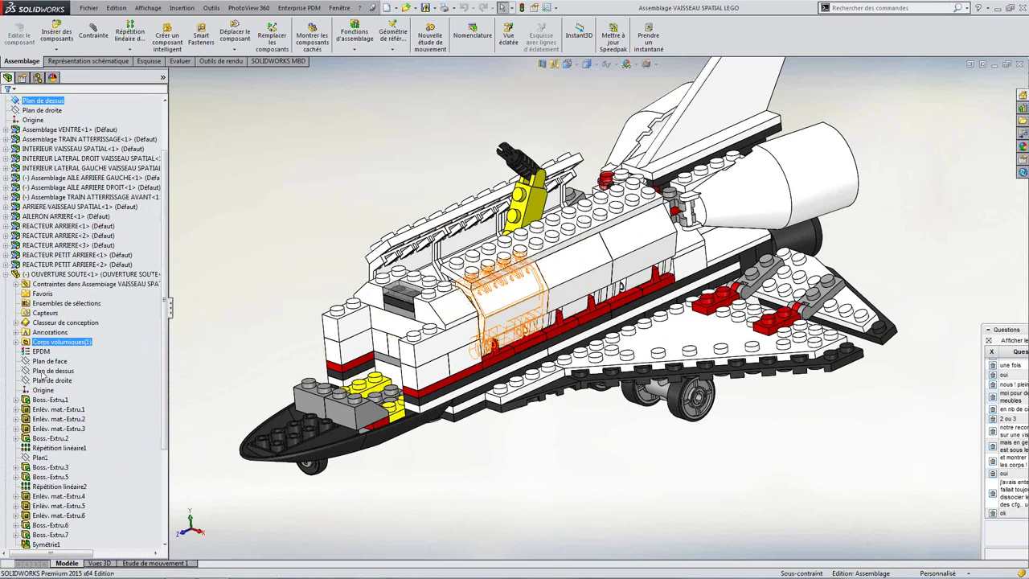
{"action": "left_click", "coordinate": [43, 390]}
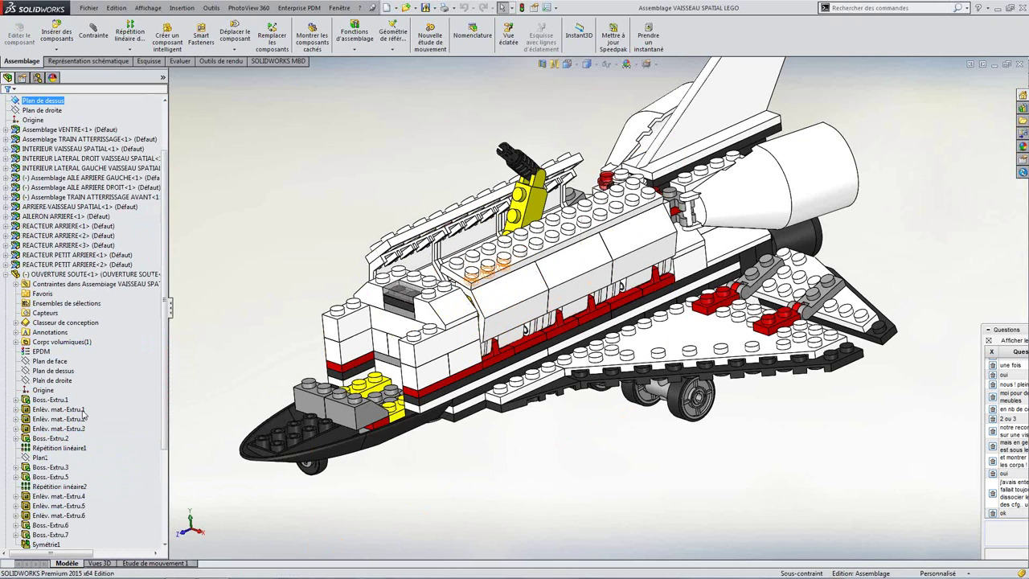
{"action": "left_click", "coordinate": [32, 207]}
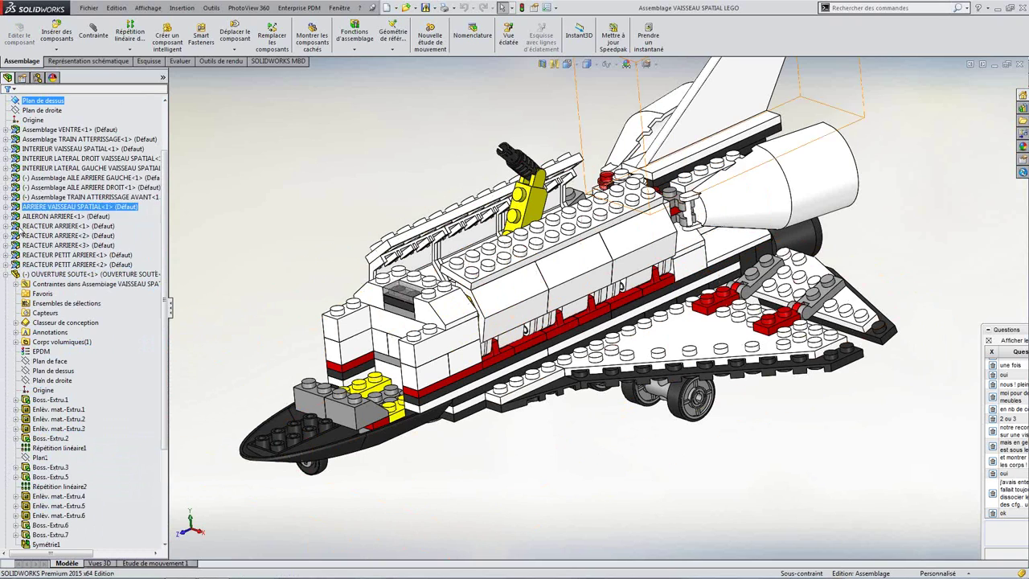
{"action": "left_click", "coordinate": [6, 274]}
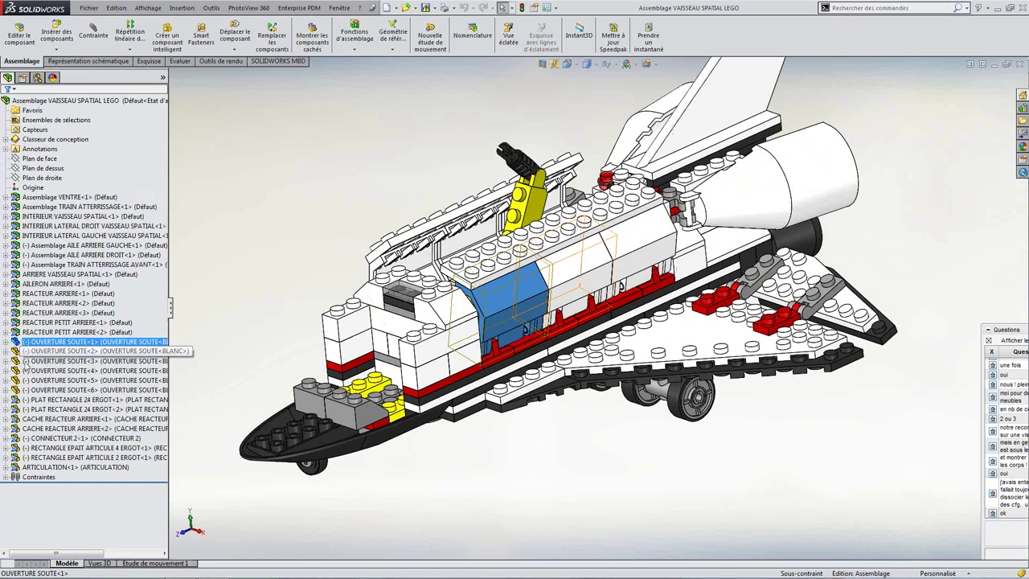
{"action": "key", "text": "Escape"}
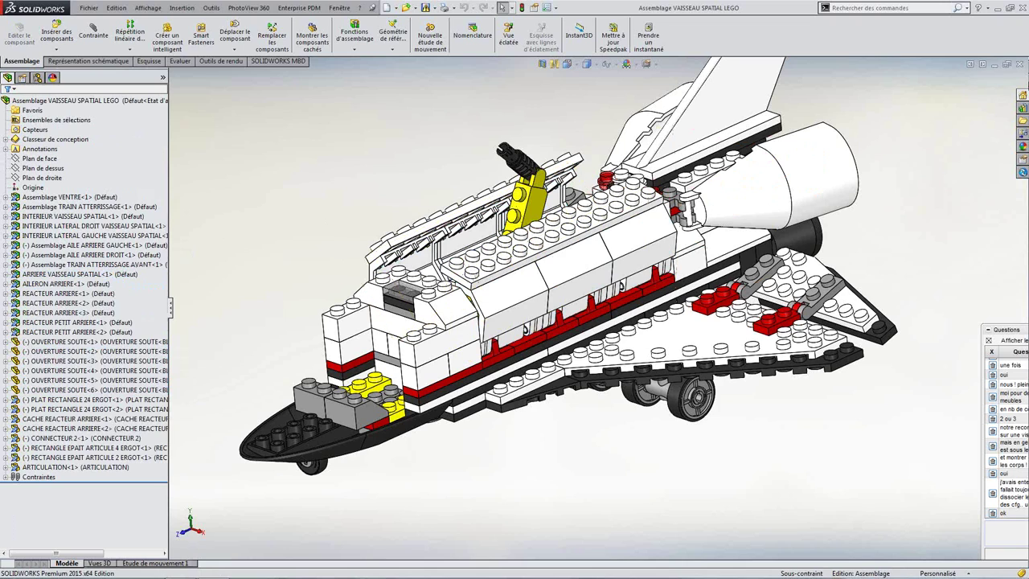
- Close the LEGO spaceship assembly and bring up the Open dialog
{"action": "left_click", "coordinate": [1020, 64]}
{"action": "left_click", "coordinate": [88, 7]}
{"action": "left_click", "coordinate": [98, 32]}
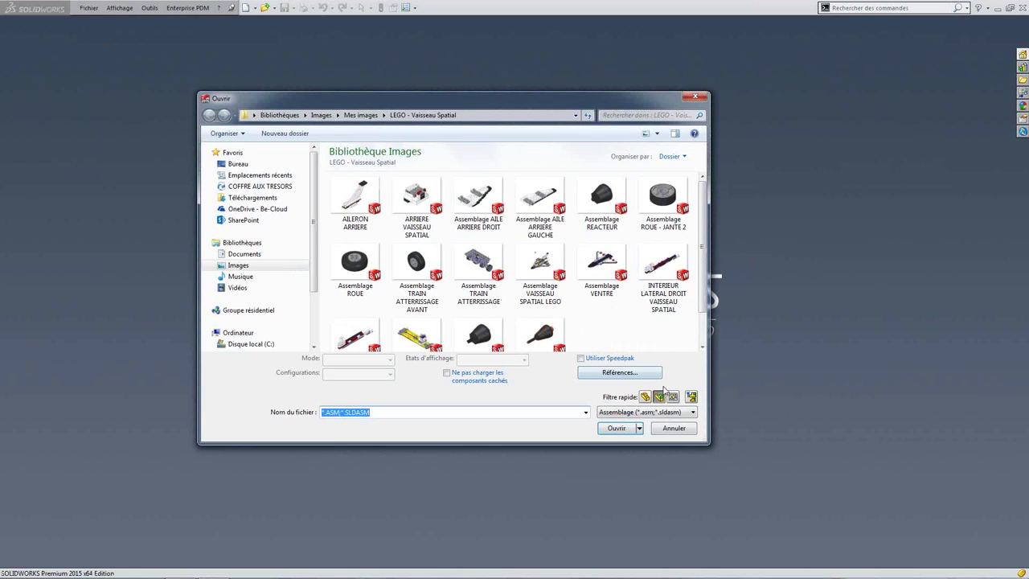
- Open the VAISSEAU SPATIAL LEGO assembly in Mode Assemblage complexe
{"action": "left_click", "coordinate": [545, 269]}
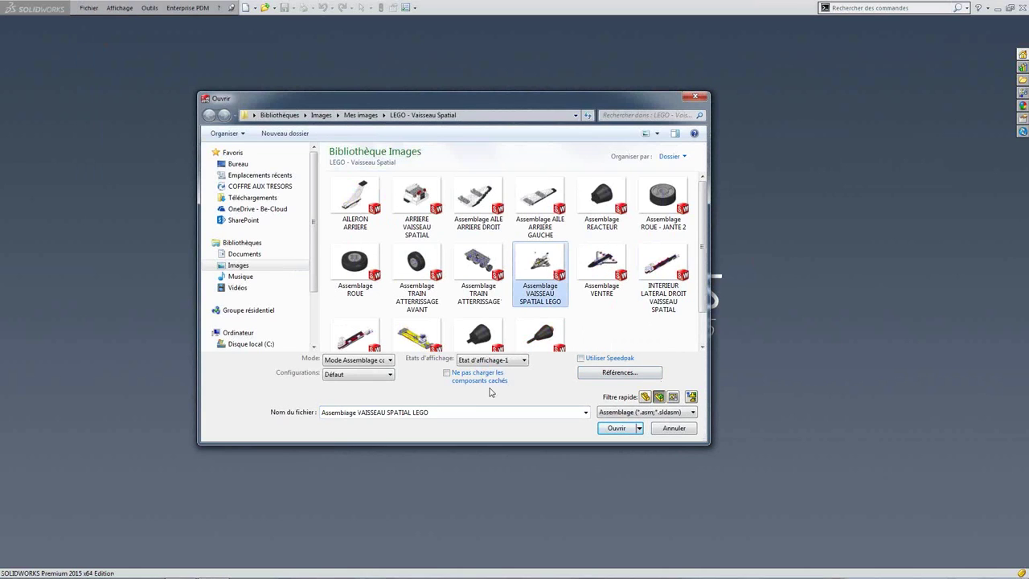
{"action": "left_click", "coordinate": [389, 362]}
{"action": "left_click", "coordinate": [351, 388]}
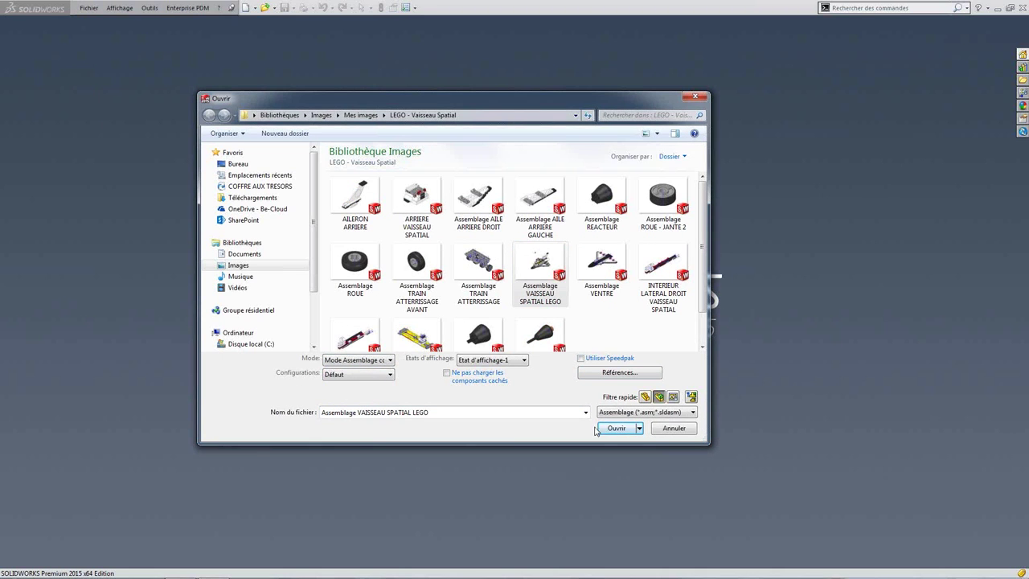
{"action": "left_click", "coordinate": [616, 428]}
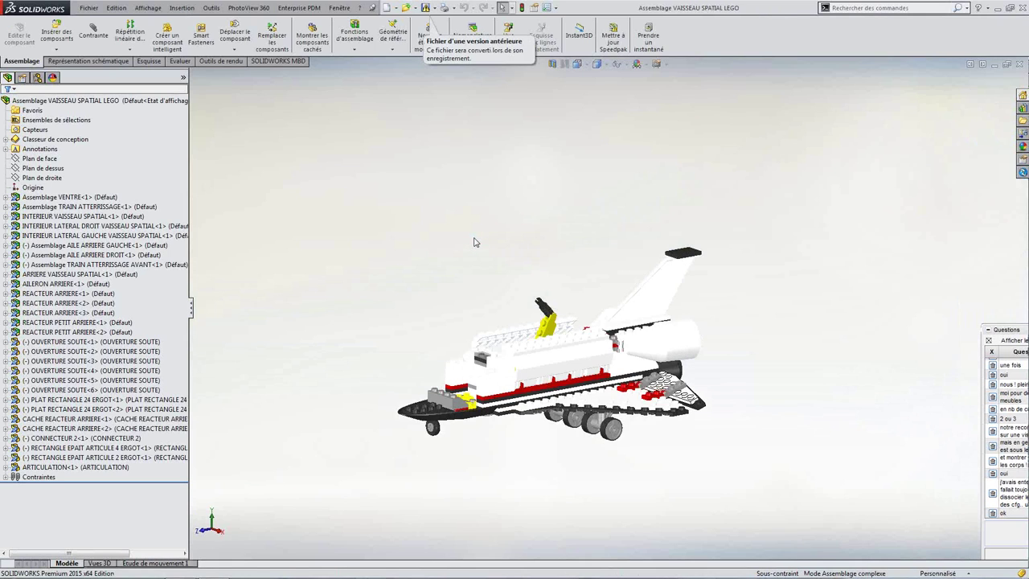
- Look over the shuttle from several angles, including its underside, then close it
{"action": "key", "text": "f"}
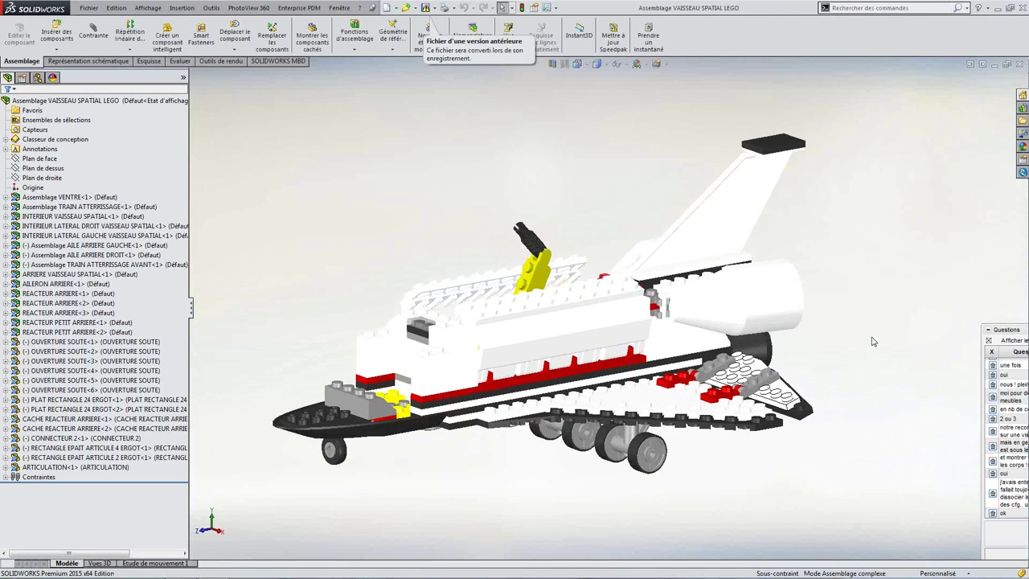
{"action": "middle_click_drag", "start_coordinate": [861, 339], "coordinate": [531, 380]}
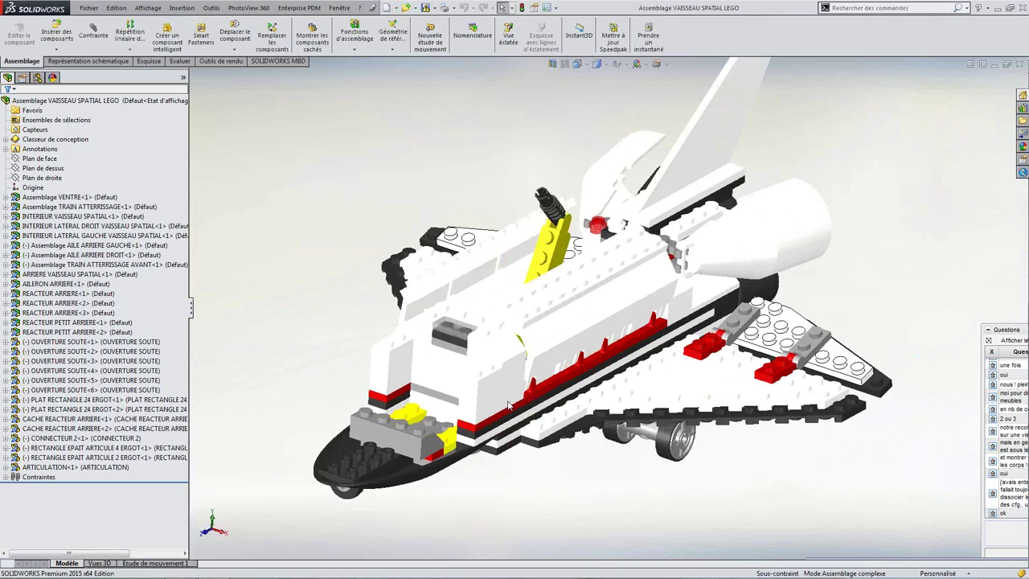
{"action": "scroll", "coordinate": [531, 380], "scroll_direction": "down", "scroll_amount": 5}
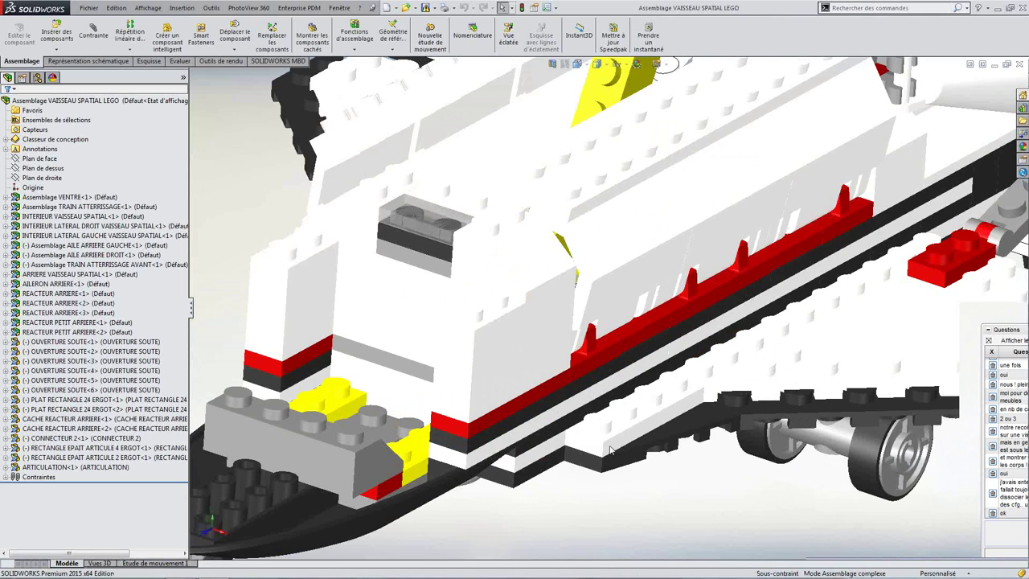
{"action": "scroll", "coordinate": [611, 450], "scroll_direction": "up", "scroll_amount": 3}
{"action": "scroll", "coordinate": [712, 374], "scroll_direction": "up", "scroll_amount": 2}
{"action": "scroll", "coordinate": [639, 234], "scroll_direction": "up", "scroll_amount": 3}
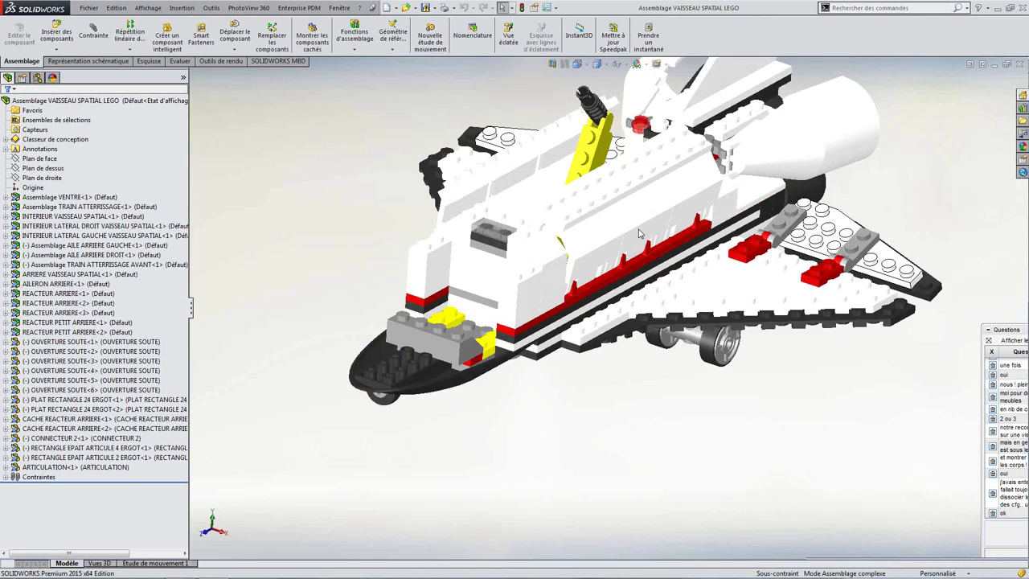
{"action": "middle_click_drag", "start_coordinate": [639, 234], "coordinate": [622, 232]}
{"action": "scroll", "coordinate": [689, 210], "scroll_direction": "up", "scroll_amount": 2}
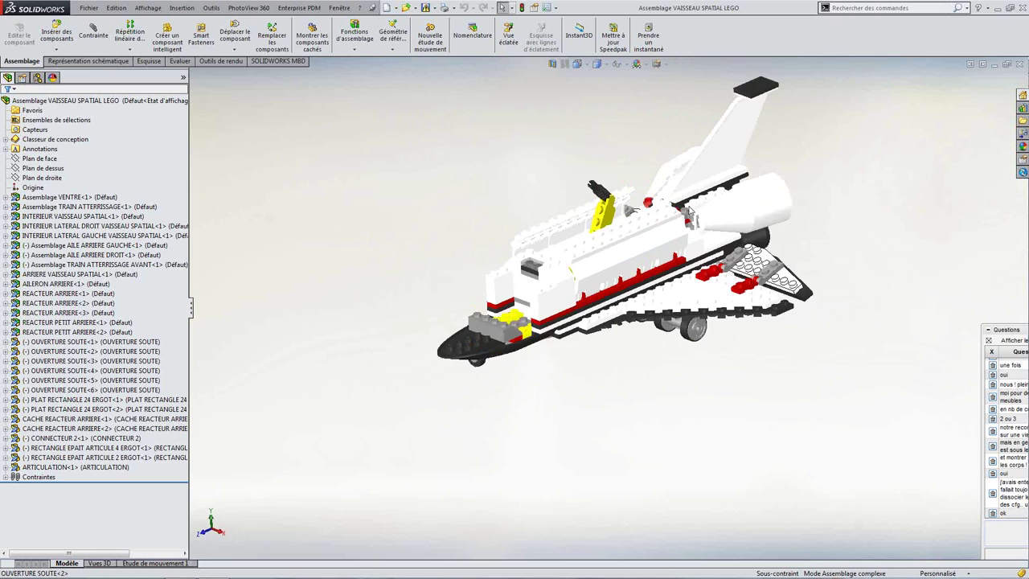
{"action": "scroll", "coordinate": [690, 210], "scroll_direction": "down", "scroll_amount": 2}
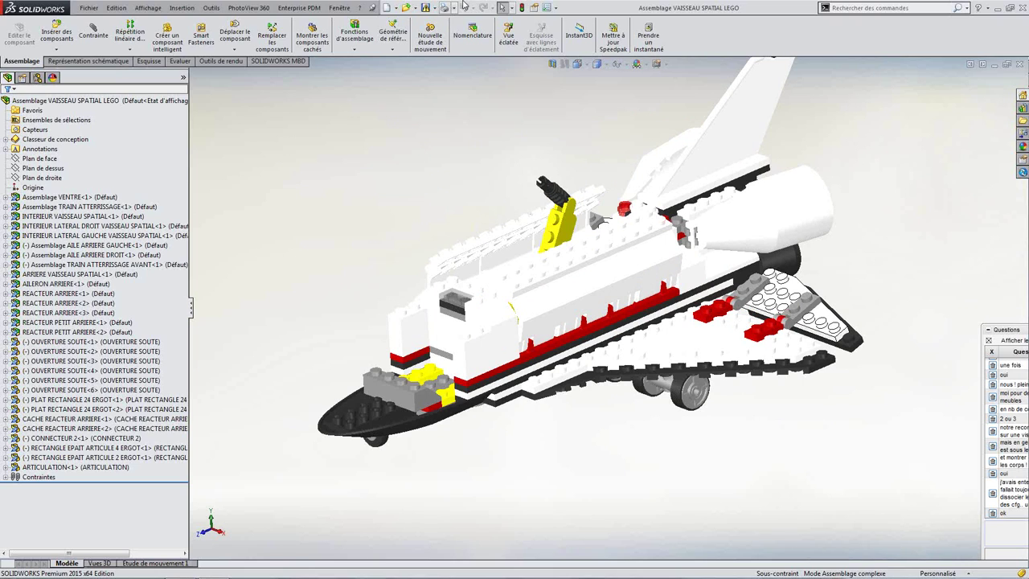
{"action": "left_click", "coordinate": [1021, 63]}
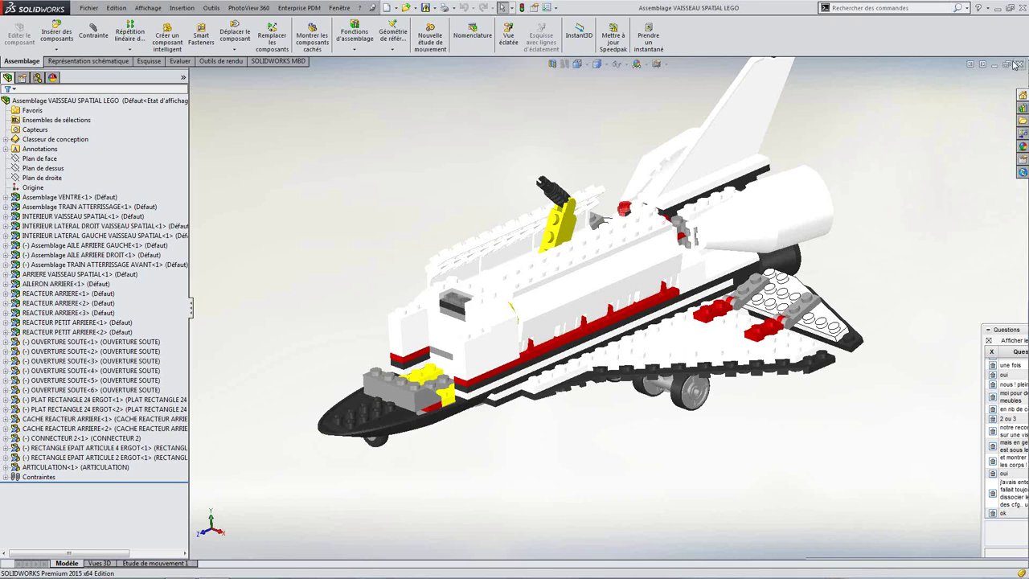
{"action": "left_click", "coordinate": [88, 7]}
- Open the spaceship assembly in Gestion des grandes conceptions mode, accepting the intro and read-only warning
{"action": "left_click", "coordinate": [98, 32]}
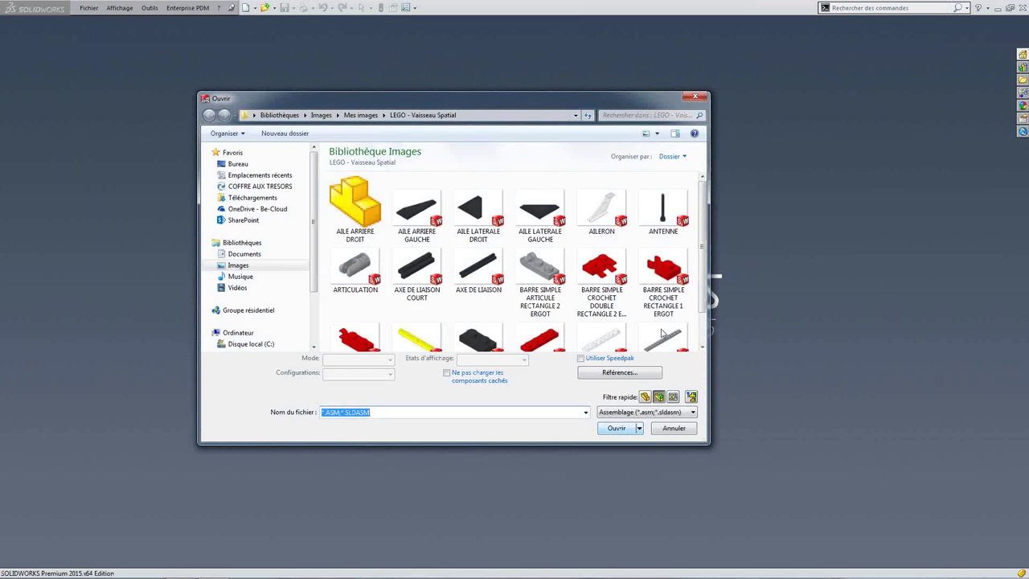
{"action": "left_click", "coordinate": [540, 269]}
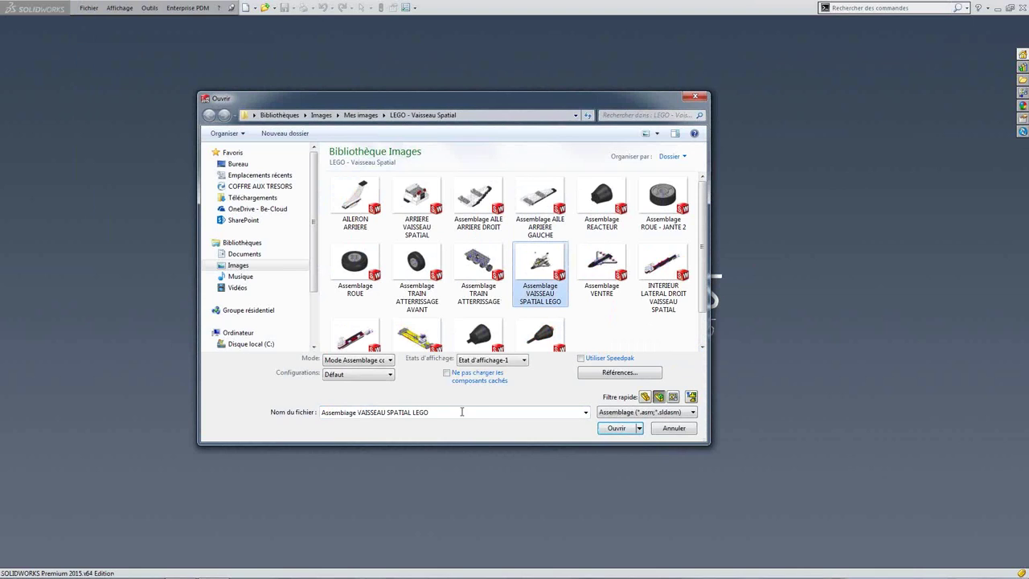
{"action": "left_click", "coordinate": [379, 362]}
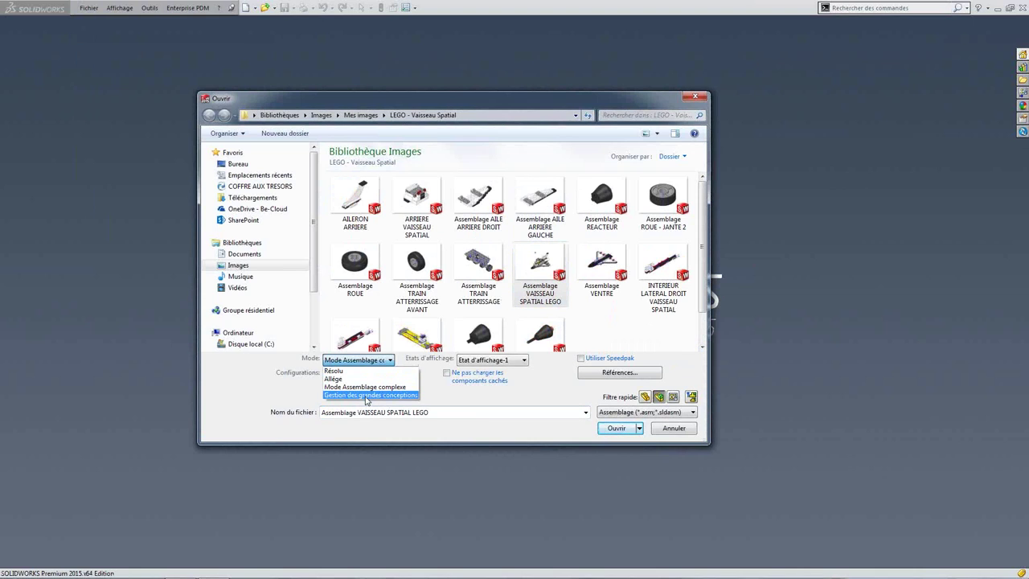
{"action": "left_click", "coordinate": [365, 396]}
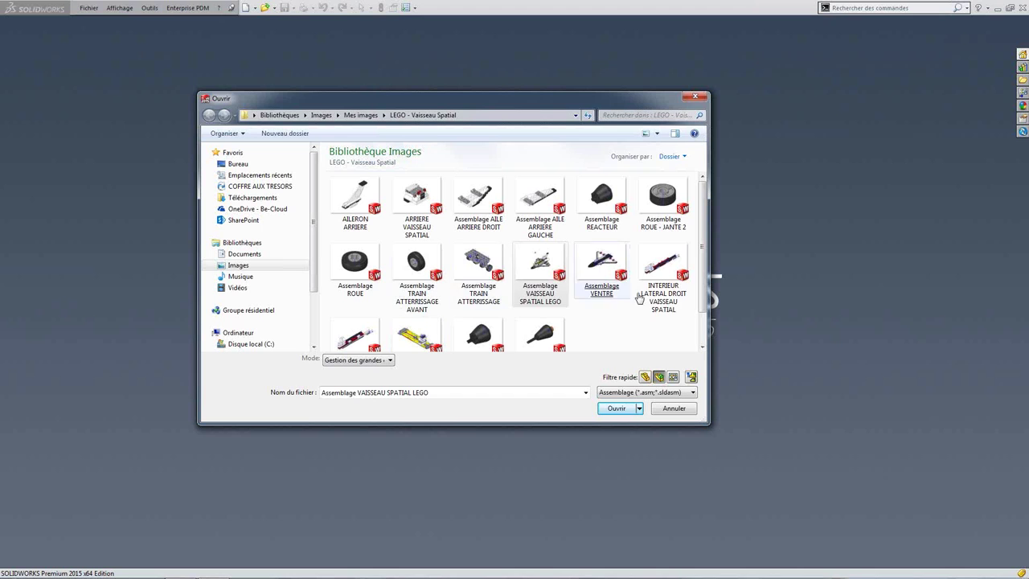
{"action": "left_click", "coordinate": [537, 269]}
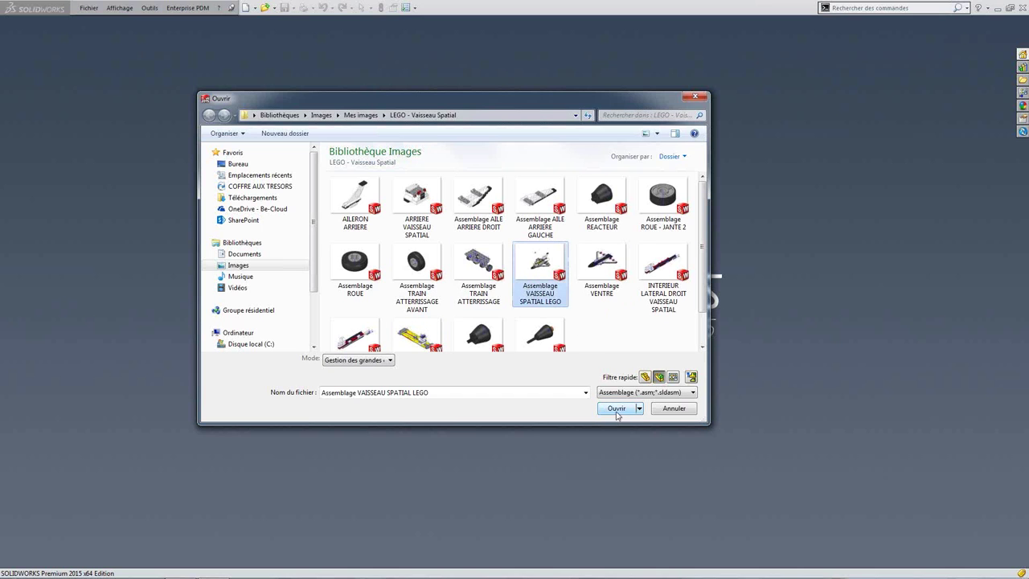
{"action": "left_click", "coordinate": [617, 412]}
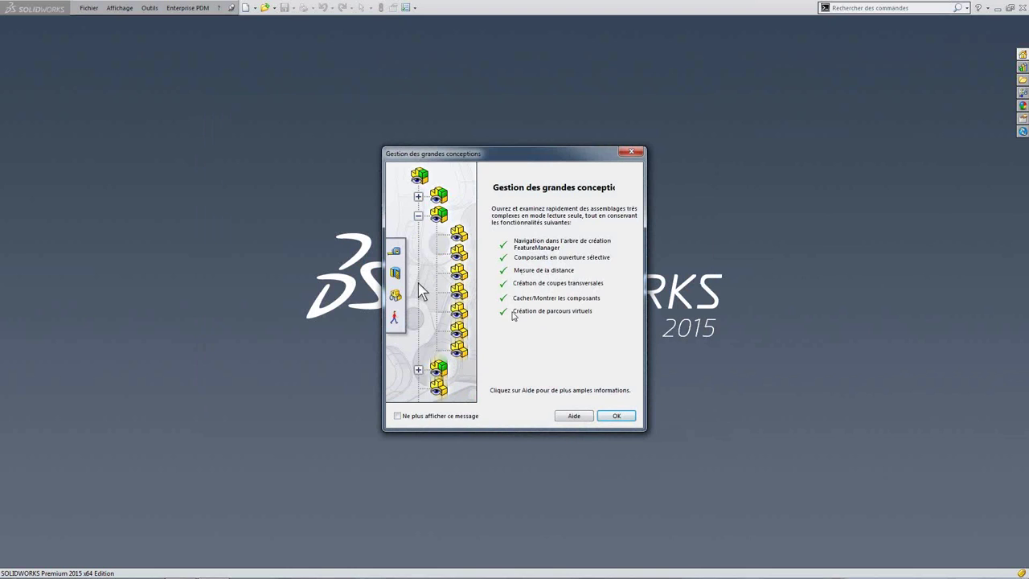
{"action": "left_click", "coordinate": [617, 416]}
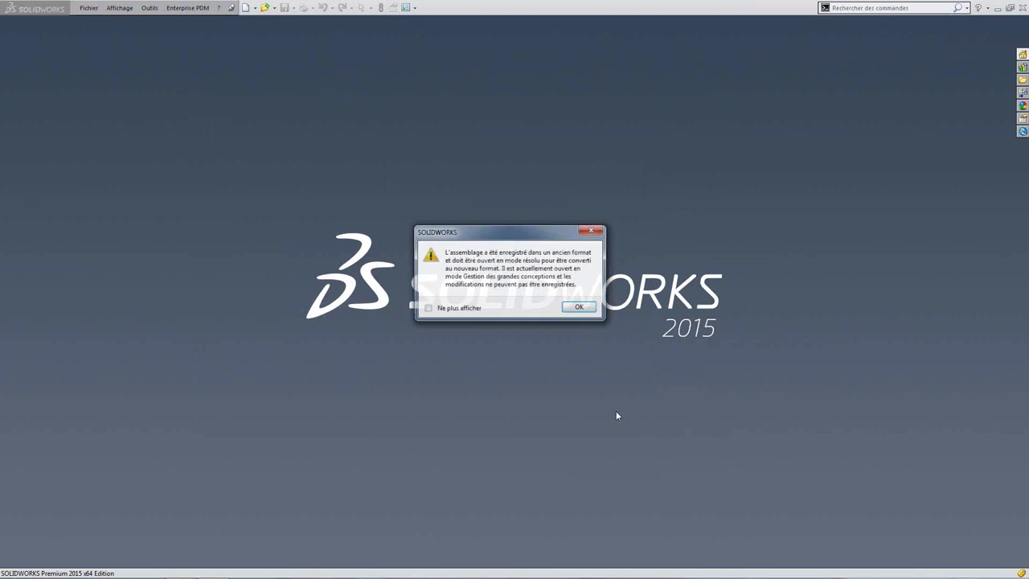
{"action": "left_click", "coordinate": [578, 308]}
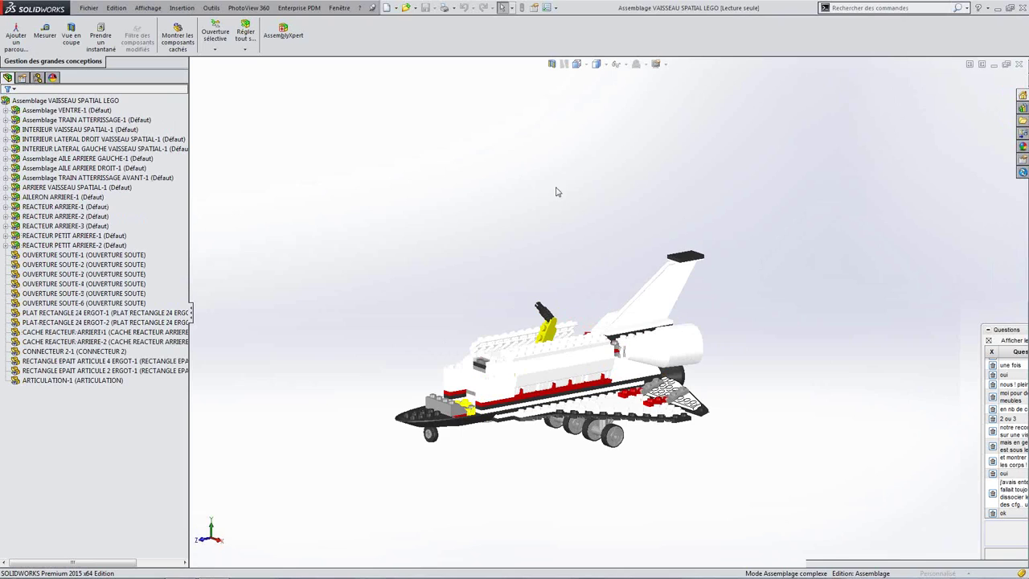
- Orbit the shuttle to show its landing gear and select the Assemblage VENTRE-1 subassembly
{"action": "middle_click_drag", "start_coordinate": [555, 406], "coordinate": [570, 430]}
{"action": "scroll", "coordinate": [570, 430], "scroll_direction": "down", "scroll_amount": 3}
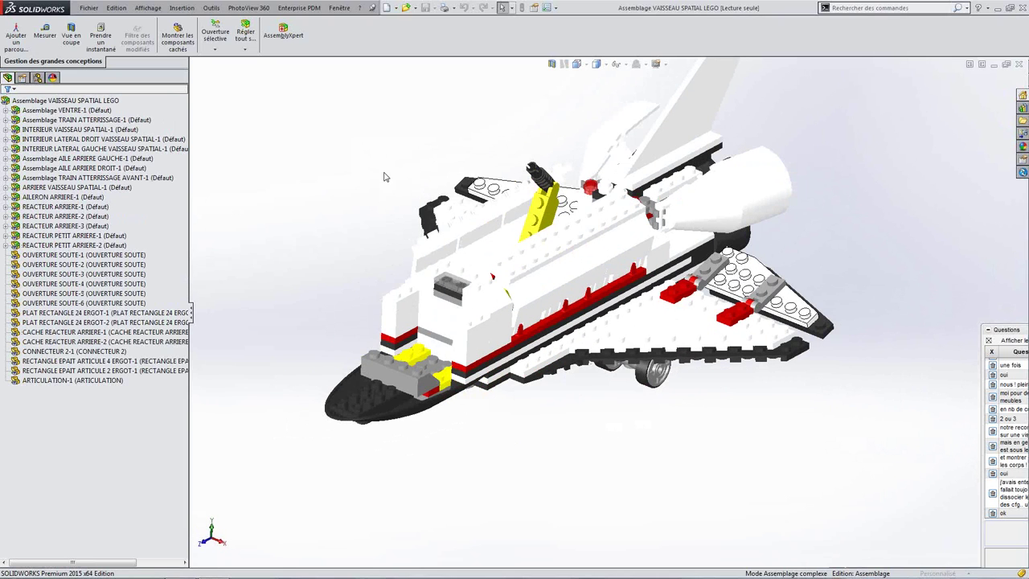
{"action": "mouse_move", "coordinate": [673, 295]}
{"action": "middle_mouse_down"}
{"action": "mouse_move", "coordinate": [709, 183]}
{"action": "mouse_move", "coordinate": [611, 265]}
{"action": "middle_mouse_up"}
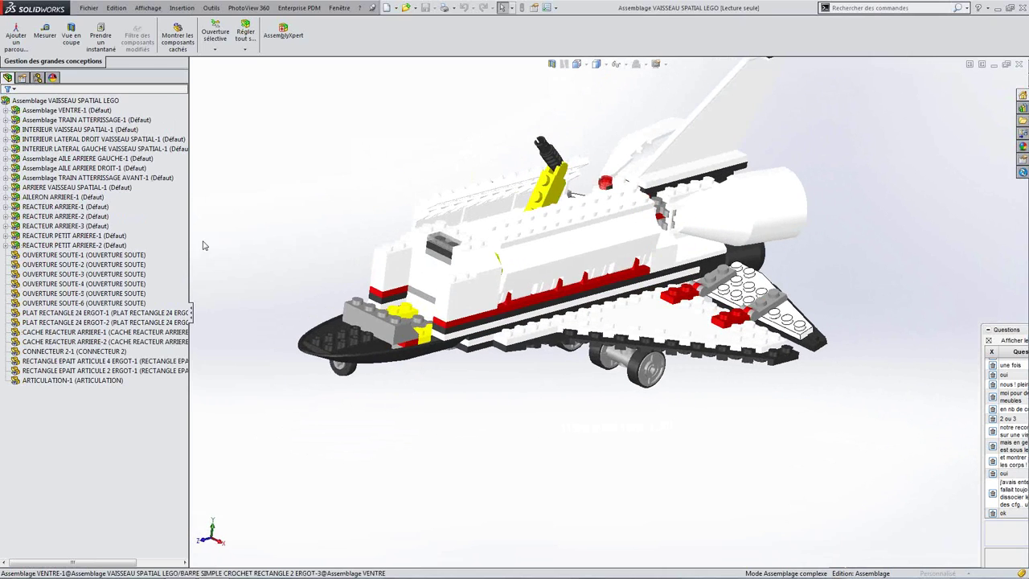
{"action": "left_click", "coordinate": [35, 112]}
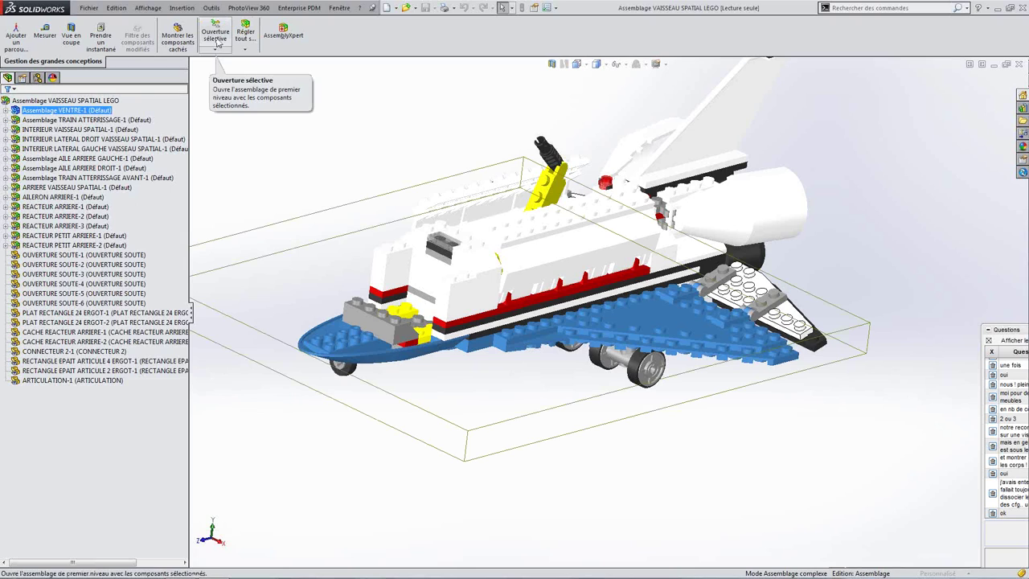
- Selectively open the shuttle lightweight with only visible components, then orbit to inspect its underside
{"action": "left_click", "coordinate": [215, 48]}
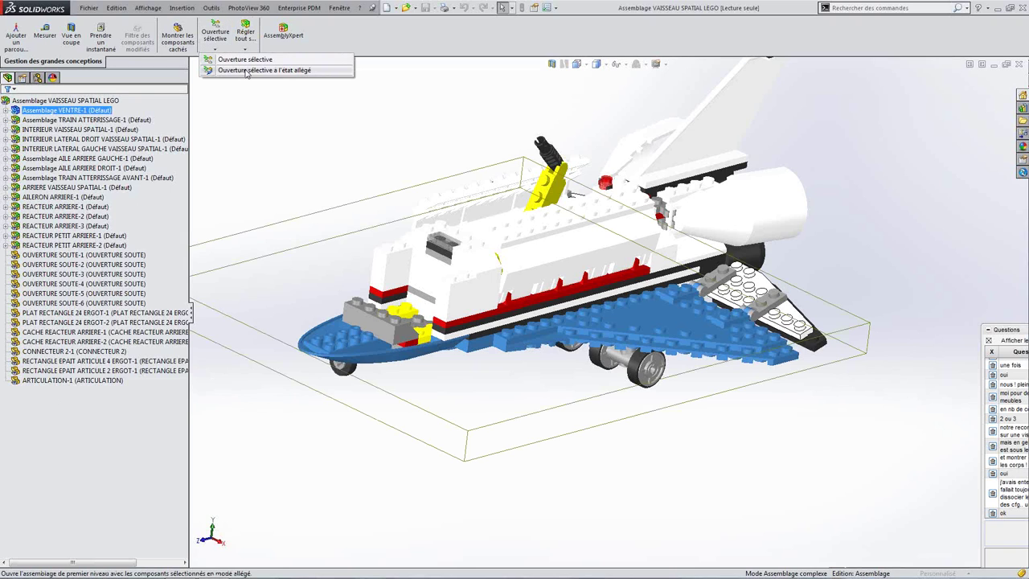
{"action": "left_click", "coordinate": [247, 70]}
{"action": "left_click", "coordinate": [336, 80]}
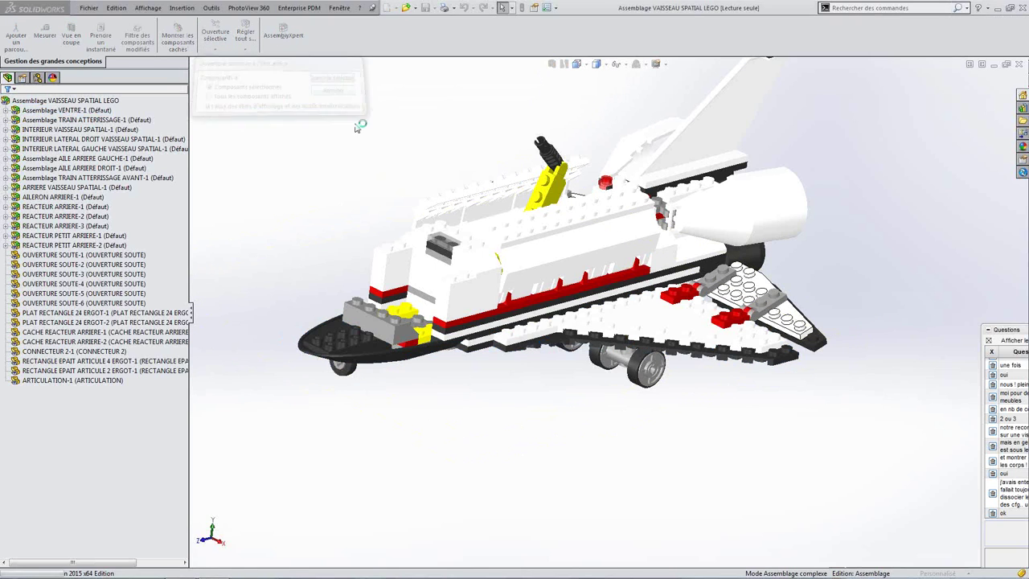
{"action": "left_click", "coordinate": [576, 313]}
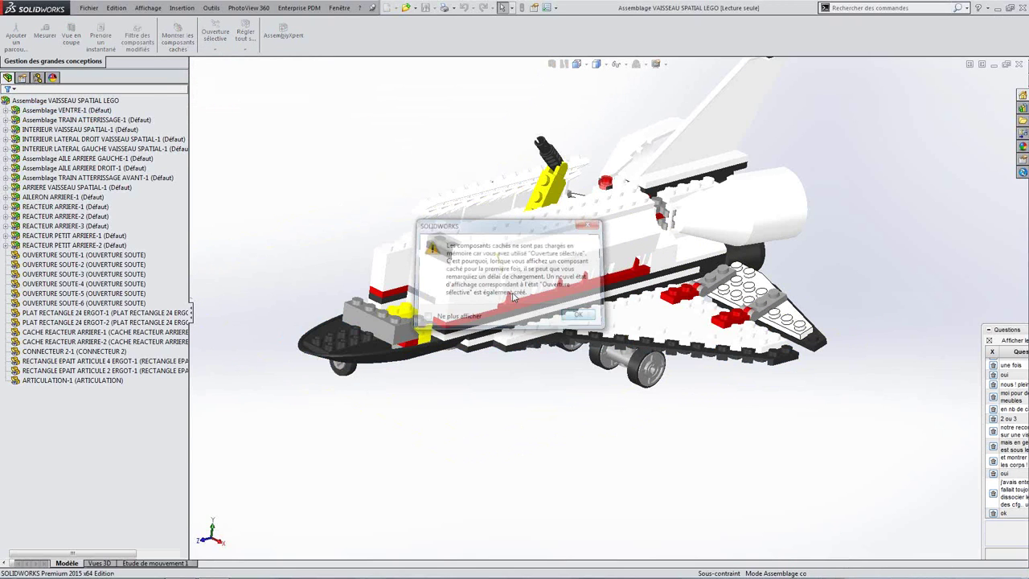
{"action": "middle_click_drag", "start_coordinate": [369, 157], "coordinate": [519, 193]}
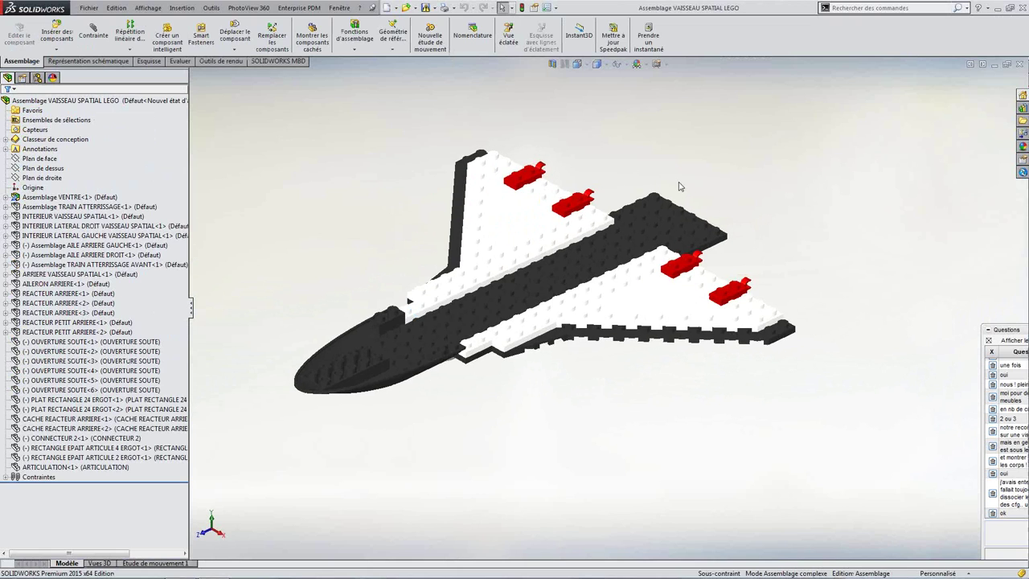
{"action": "mouse_move", "coordinate": [678, 201]}
{"action": "middle_mouse_down"}
{"action": "mouse_move", "coordinate": [620, 172]}
{"action": "mouse_move", "coordinate": [533, 299]}
{"action": "mouse_move", "coordinate": [499, 300]}
{"action": "mouse_move", "coordinate": [566, 184]}
{"action": "mouse_move", "coordinate": [522, 281]}
{"action": "mouse_move", "coordinate": [736, 489]}
{"action": "middle_mouse_up"}
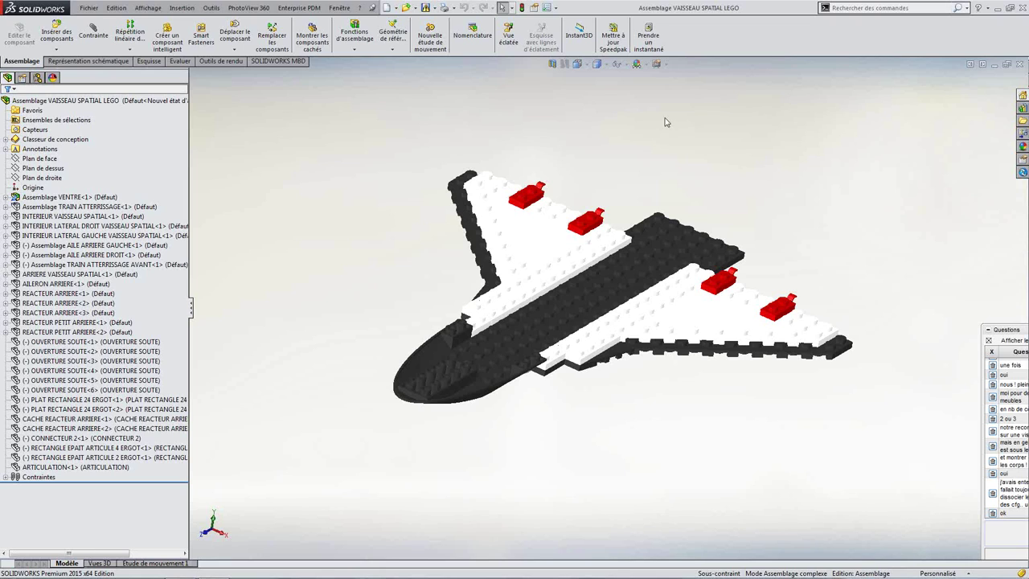
- Close the lightweight shuttle and reselect it in Open, keeping the Défaut configuration and Etat d'affichage-1
{"action": "left_click", "coordinate": [1019, 63]}
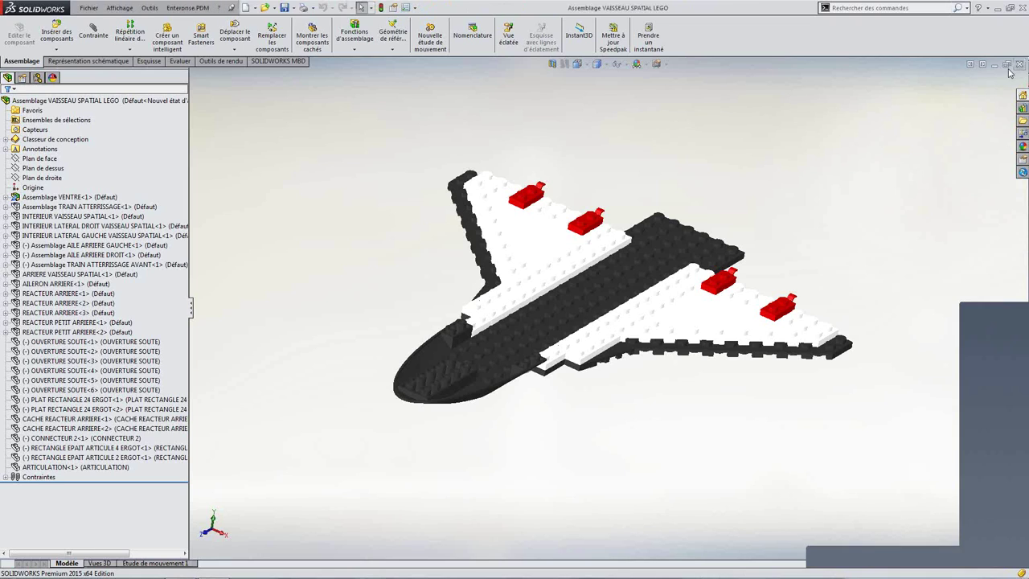
{"action": "left_click", "coordinate": [263, 9]}
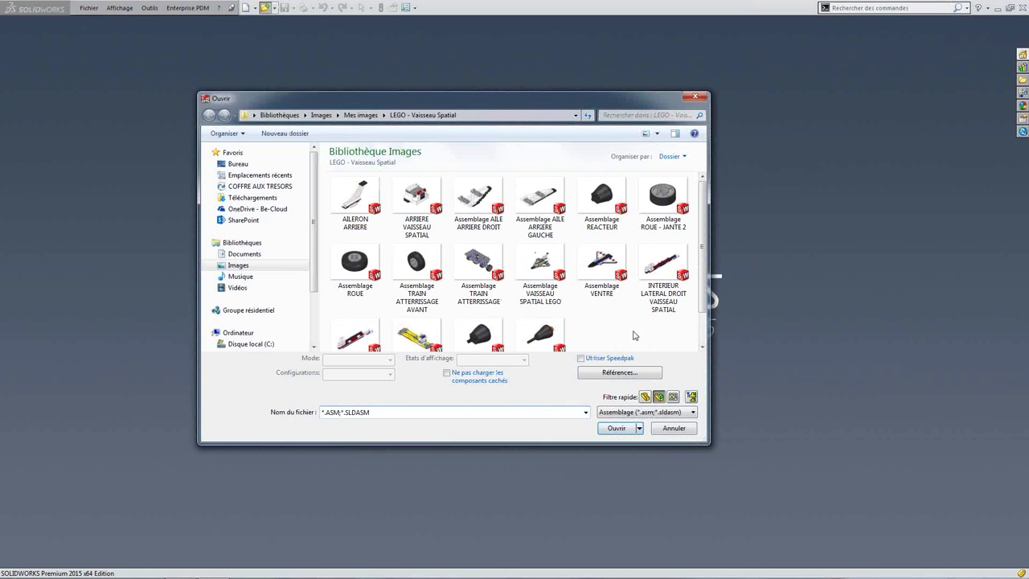
{"action": "left_click", "coordinate": [540, 269]}
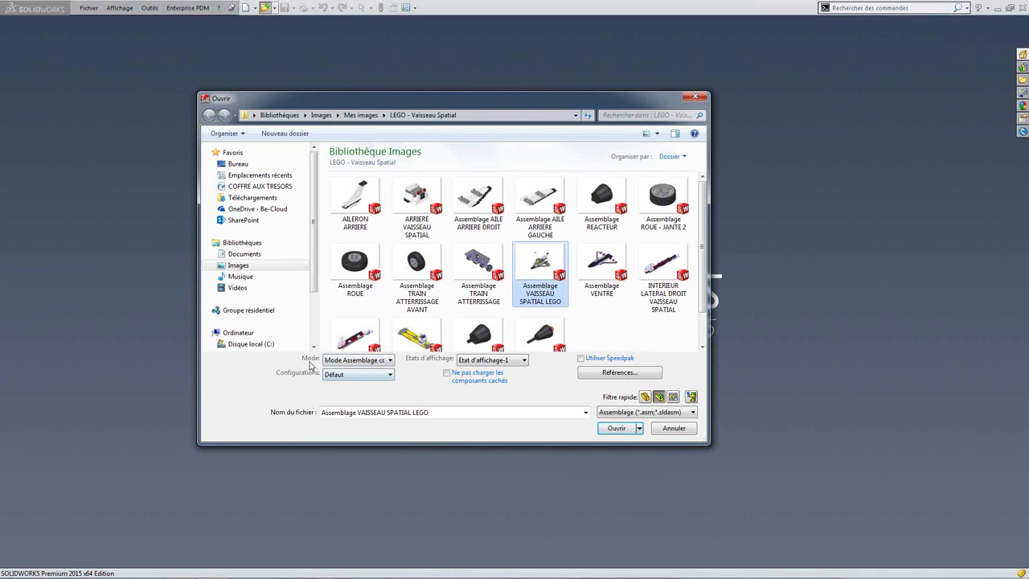
{"action": "left_click", "coordinate": [392, 361]}
{"action": "left_click", "coordinate": [391, 361]}
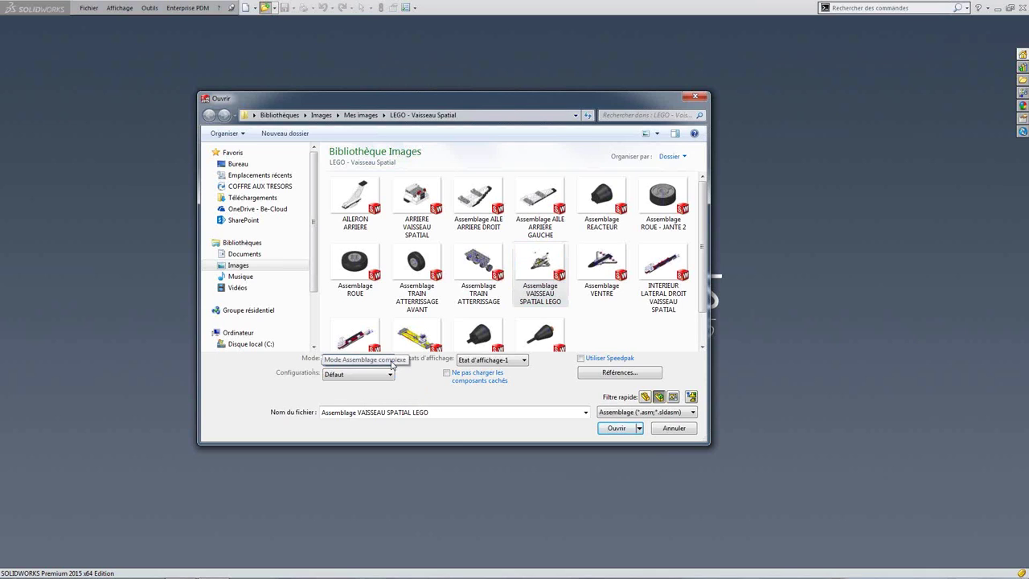
{"action": "left_click", "coordinate": [390, 376]}
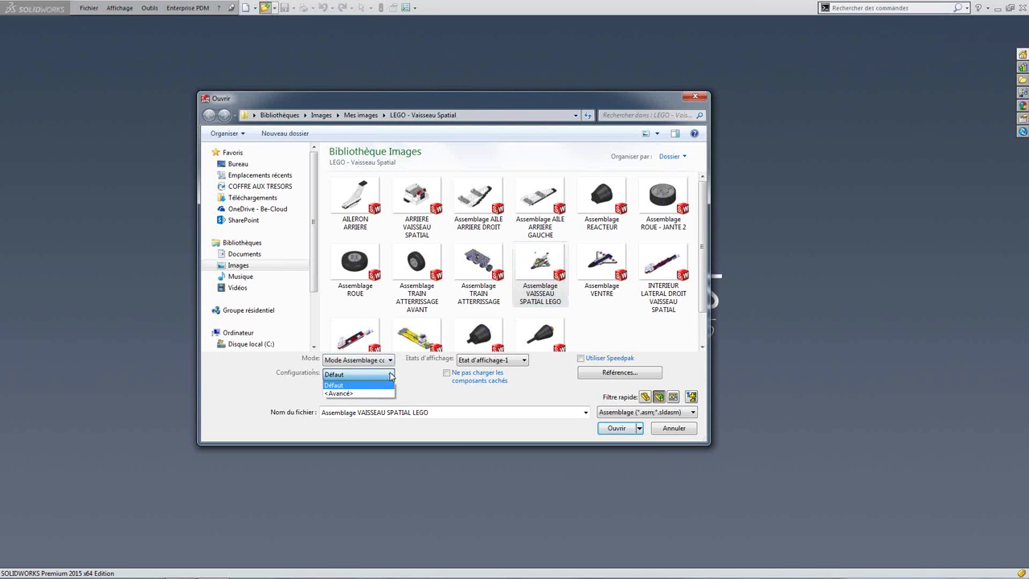
{"action": "left_click", "coordinate": [391, 376]}
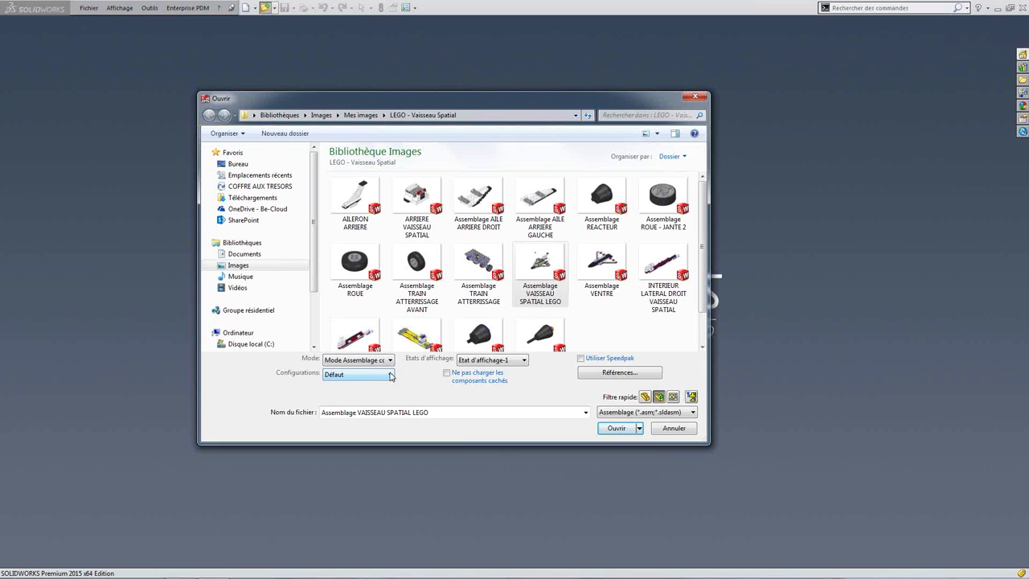
{"action": "left_click", "coordinate": [516, 362]}
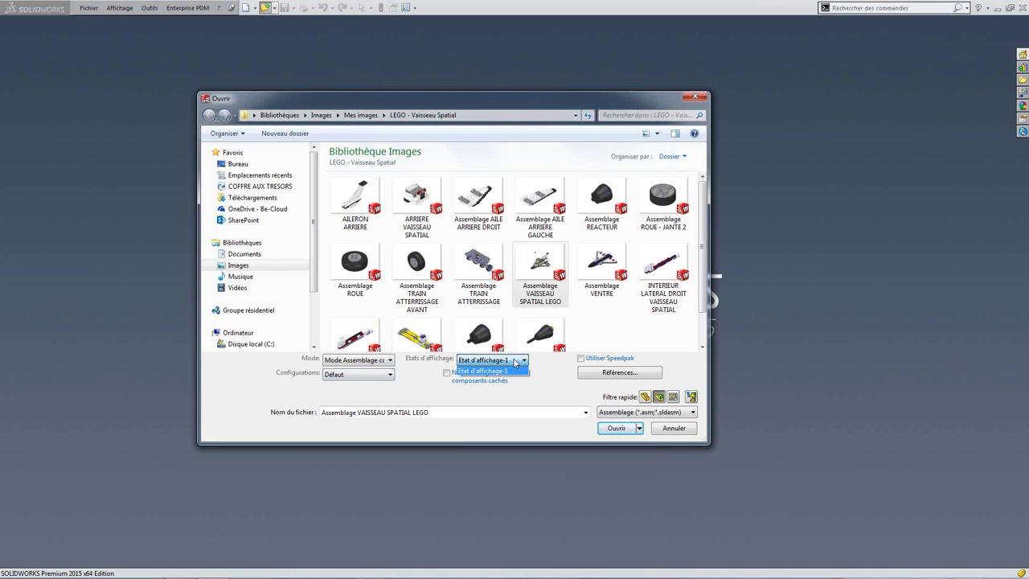
{"action": "left_click", "coordinate": [496, 404]}
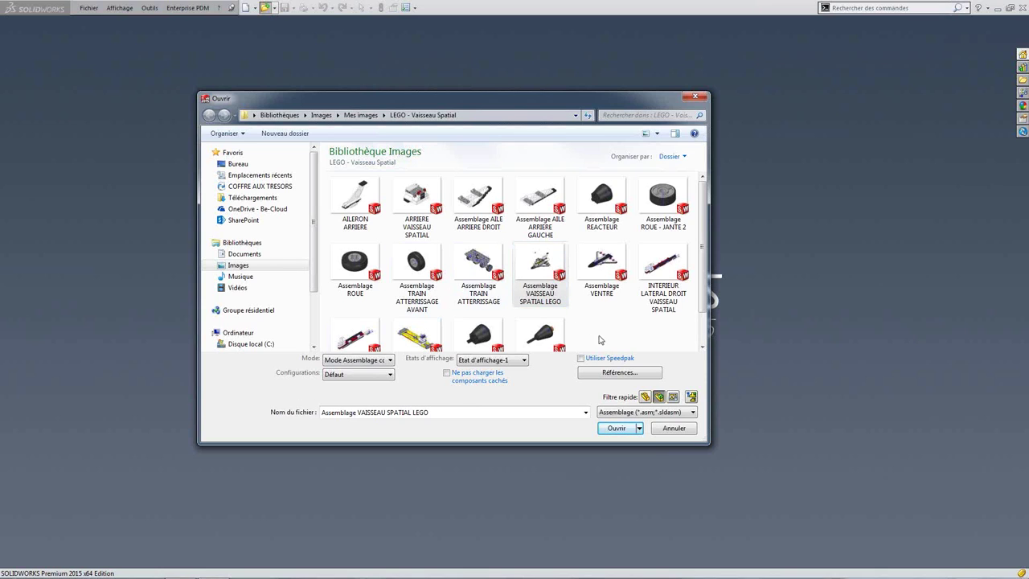
{"action": "left_click", "coordinate": [354, 359]}
- Open the VAISSEAU SPATIAL LEGO assembly with Mode set to Résolu
{"action": "left_click", "coordinate": [346, 371]}
{"action": "double_click", "coordinate": [540, 269]}
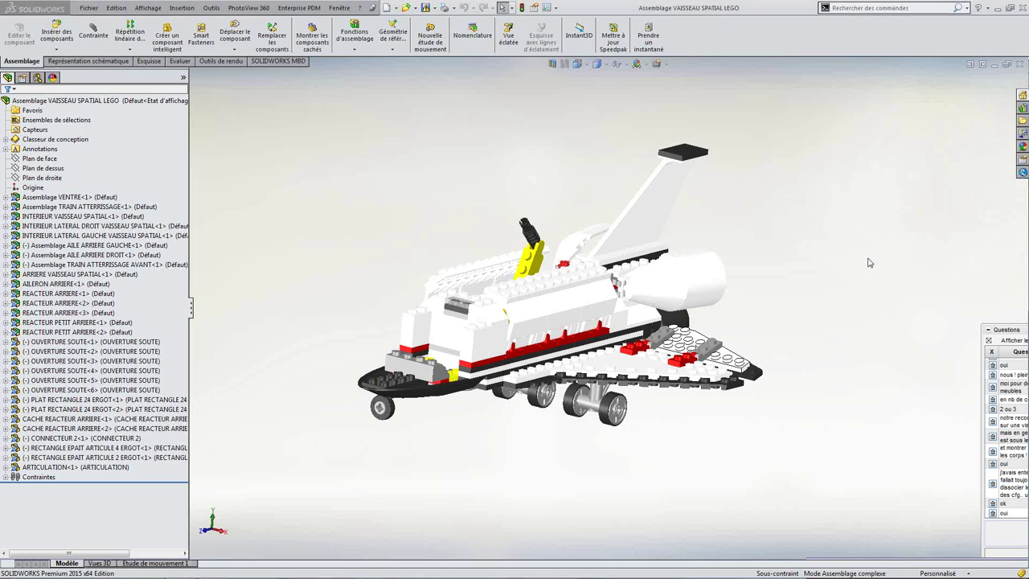
{"action": "left_click", "coordinate": [61, 294]}
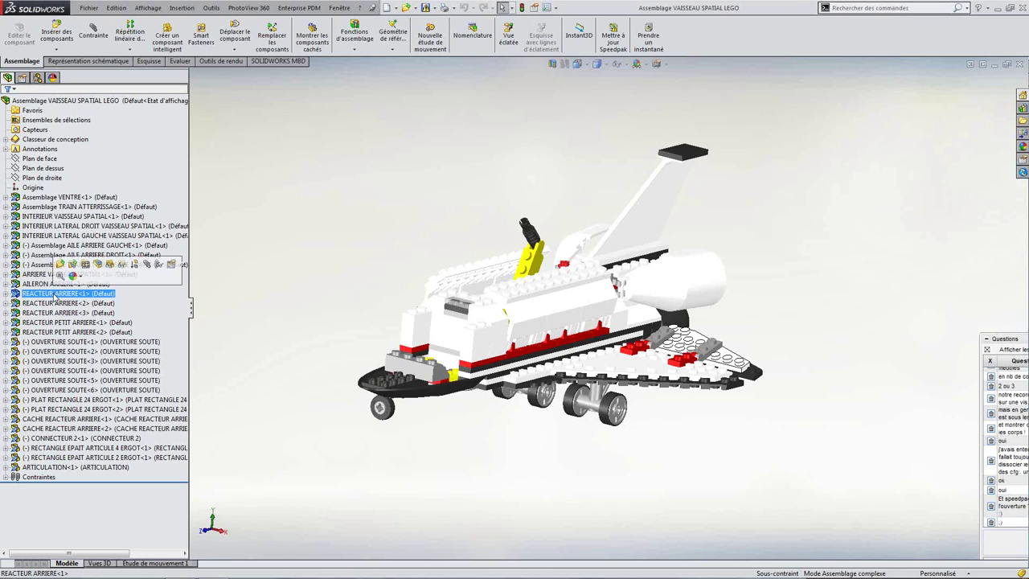
{"action": "left_click", "coordinate": [135, 268]}
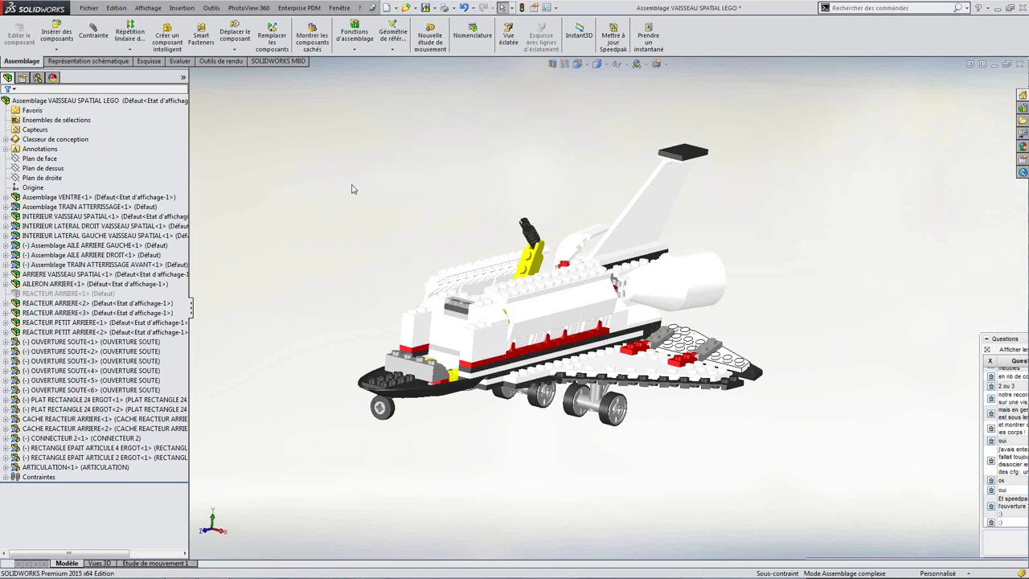
{"action": "middle_click_drag", "start_coordinate": [356, 188], "coordinate": [427, 232]}
{"action": "scroll", "coordinate": [729, 343], "scroll_direction": "up", "scroll_amount": 5}
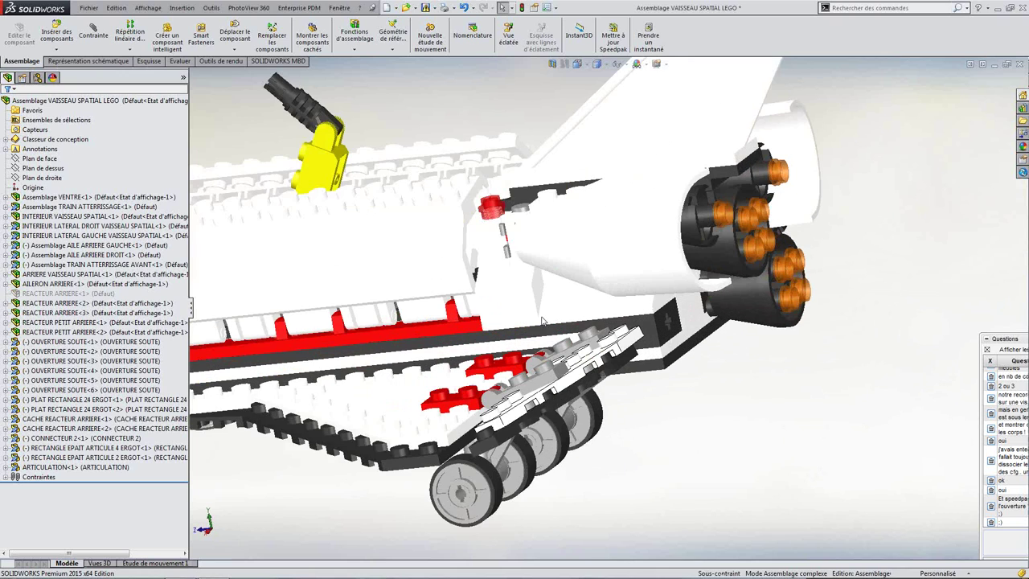
{"action": "scroll", "coordinate": [546, 315], "scroll_direction": "down", "scroll_amount": 3}
{"action": "scroll", "coordinate": [546, 315], "scroll_direction": "down", "scroll_amount": 3}
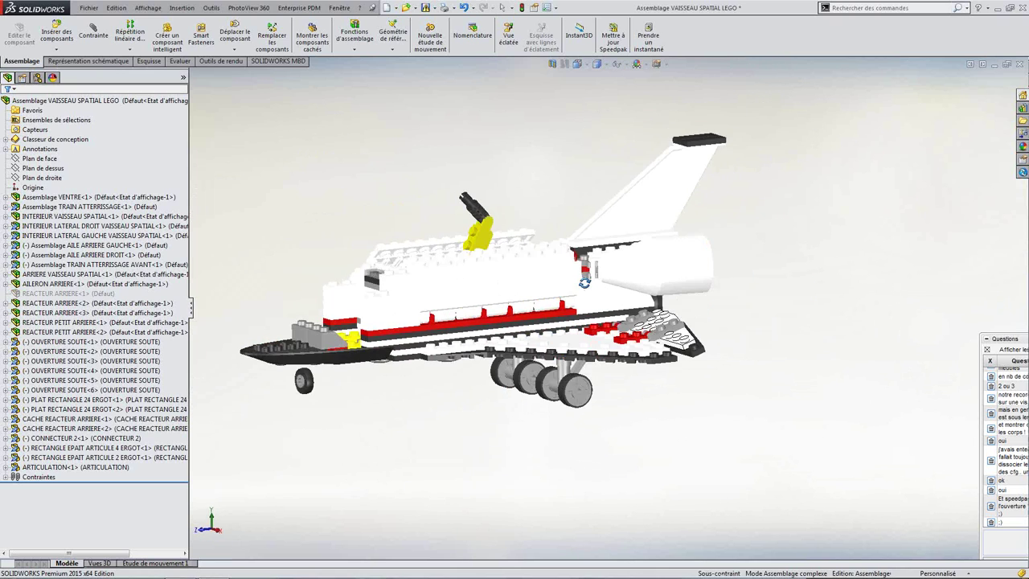
{"action": "middle_click_drag", "start_coordinate": [546, 316], "coordinate": [499, 321]}
{"action": "left_click", "coordinate": [82, 294]}
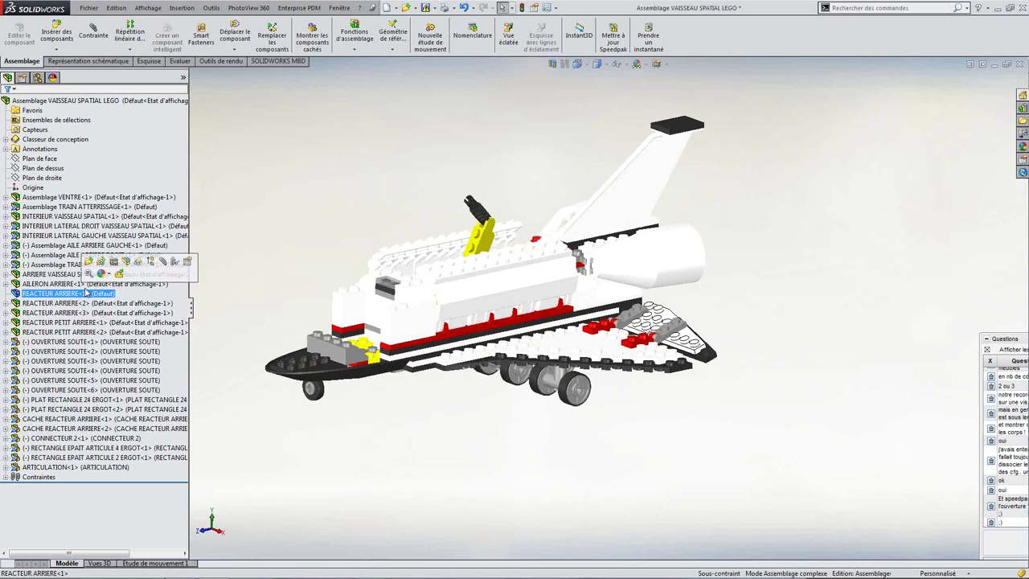
{"action": "left_click", "coordinate": [152, 265]}
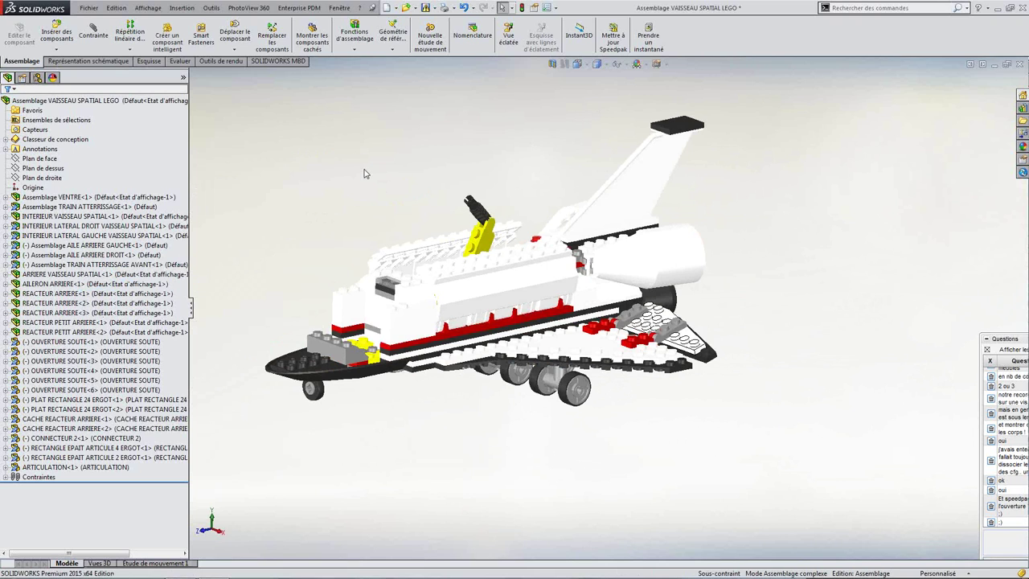
{"action": "middle_click_drag", "start_coordinate": [517, 151], "coordinate": [500, 208]}
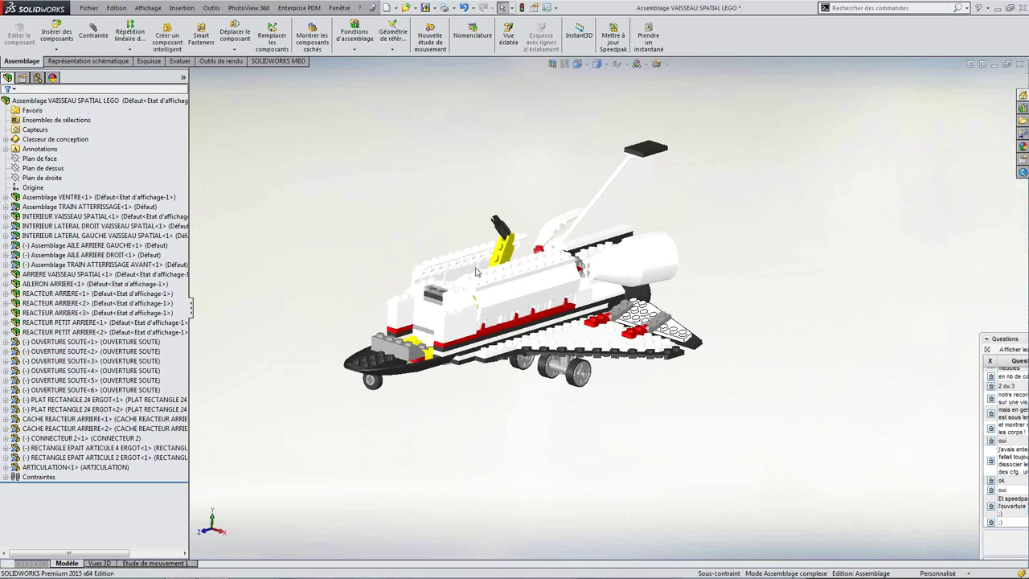
{"action": "scroll", "coordinate": [500, 209], "scroll_direction": "up", "scroll_amount": 3}
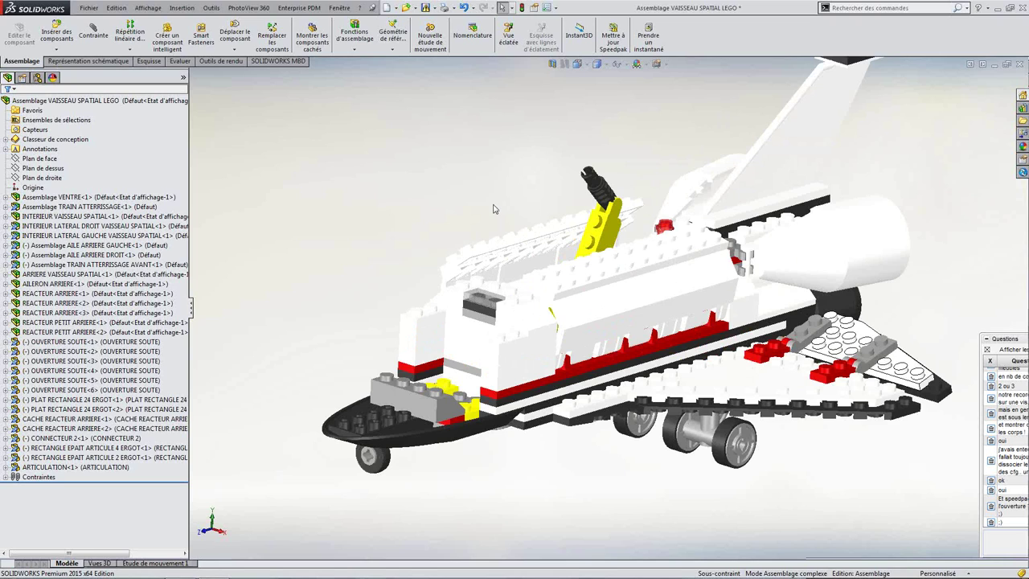
{"action": "right_click", "coordinate": [16, 561]}
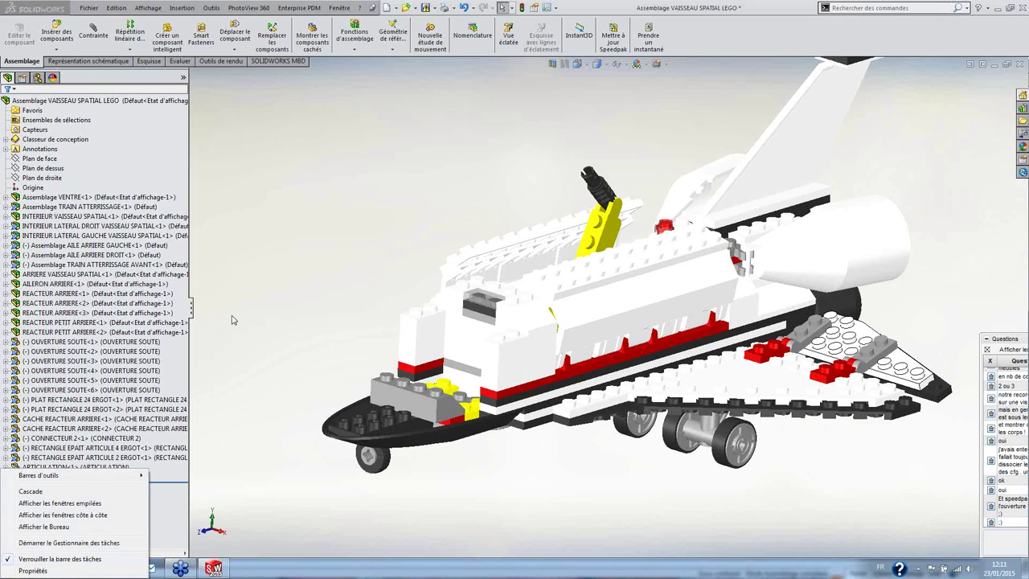
{"action": "left_click", "coordinate": [320, 249]}
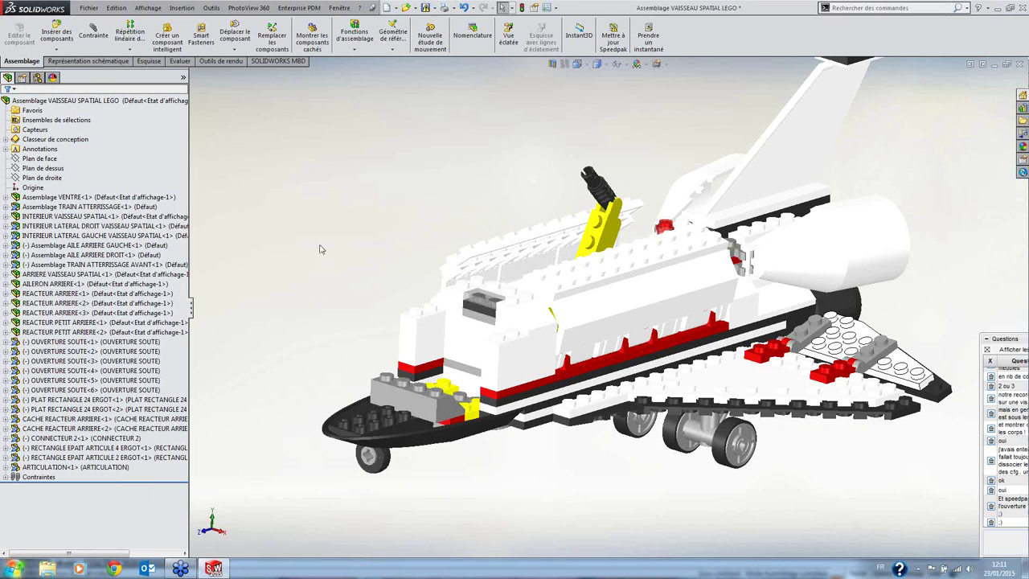
{"action": "double_click", "coordinate": [12, 476]}
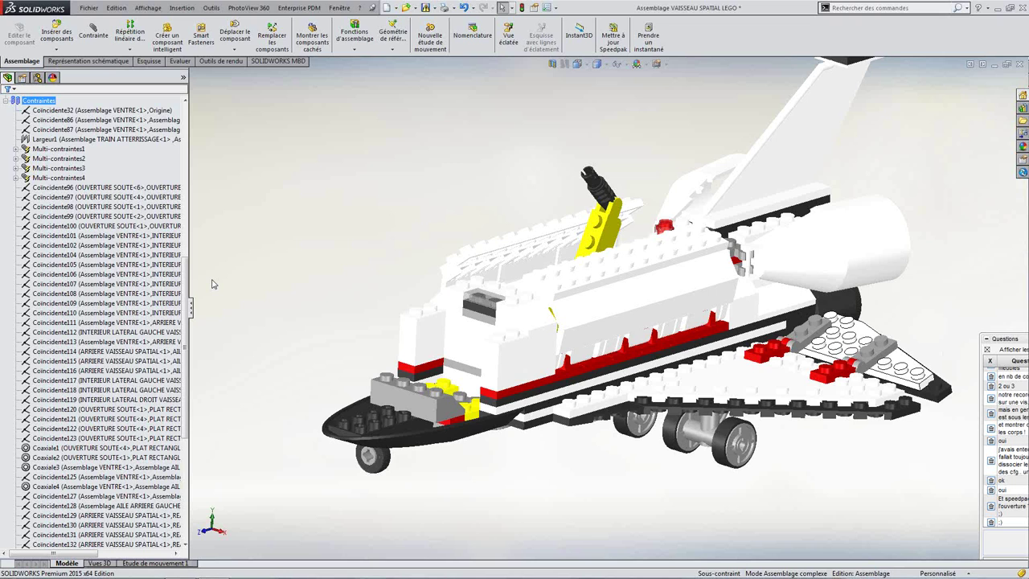
{"action": "scroll", "coordinate": [449, 392], "scroll_direction": "down", "scroll_amount": 5}
{"action": "scroll", "coordinate": [483, 394], "scroll_direction": "up", "scroll_amount": 2}
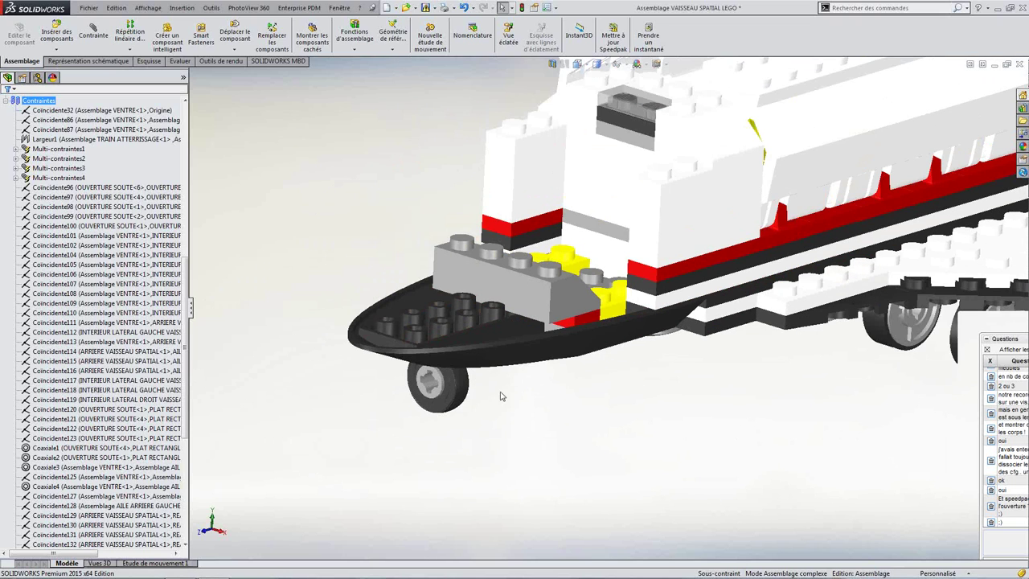
{"action": "scroll", "coordinate": [833, 337], "scroll_direction": "down", "scroll_amount": 2}
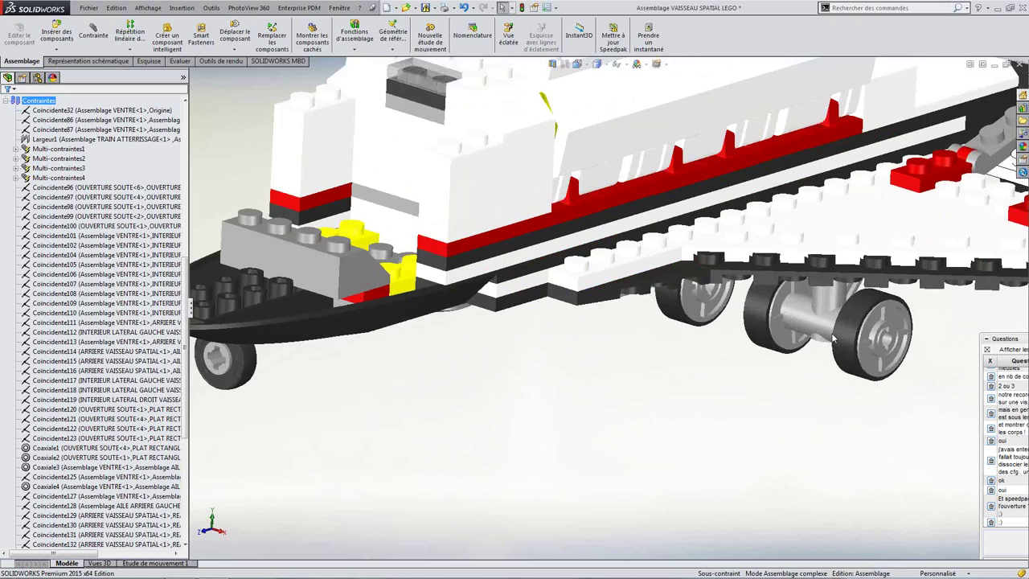
{"action": "scroll", "coordinate": [832, 338], "scroll_direction": "up", "scroll_amount": 5}
{"action": "scroll", "coordinate": [845, 274], "scroll_direction": "down", "scroll_amount": 5}
{"action": "scroll", "coordinate": [822, 219], "scroll_direction": "down", "scroll_amount": 2}
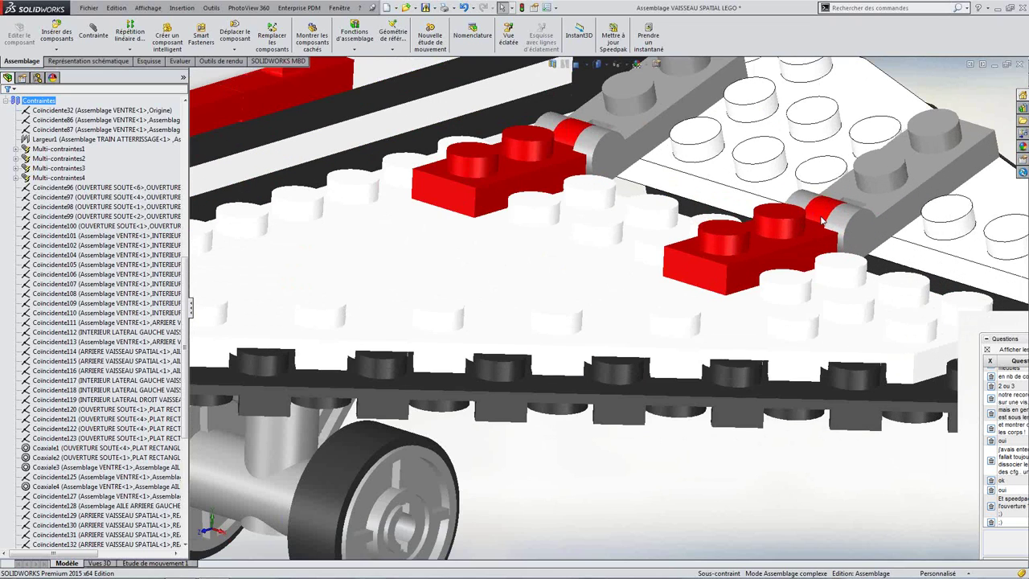
{"action": "left_click", "coordinate": [717, 268]}
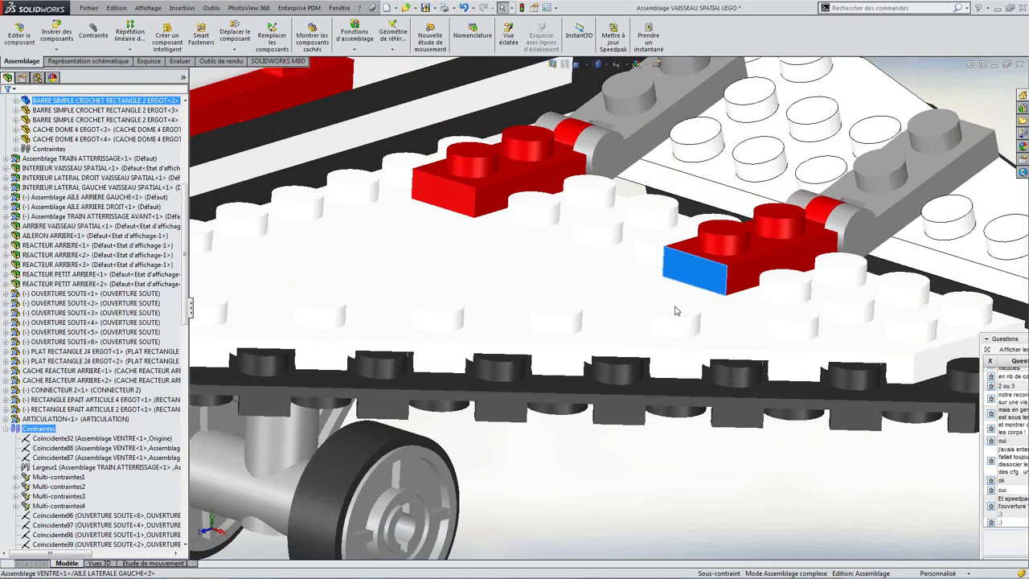
{"action": "left_click", "coordinate": [675, 311], "text": "ctrl"}
{"action": "scroll", "coordinate": [675, 311], "scroll_direction": "down", "scroll_amount": 1}
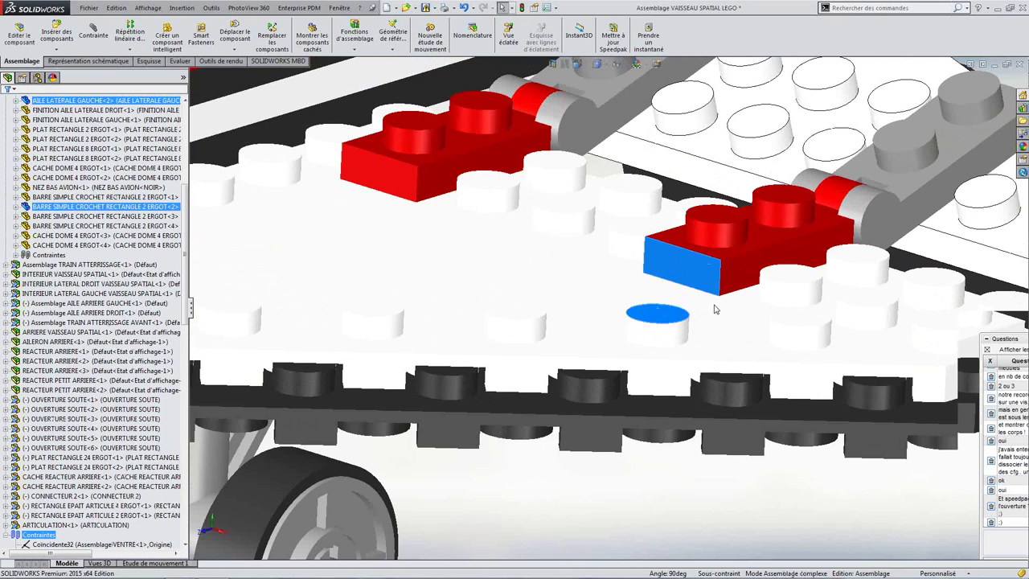
{"action": "scroll", "coordinate": [727, 350], "scroll_direction": "up", "scroll_amount": 3}
{"action": "scroll", "coordinate": [711, 318], "scroll_direction": "down", "scroll_amount": 2}
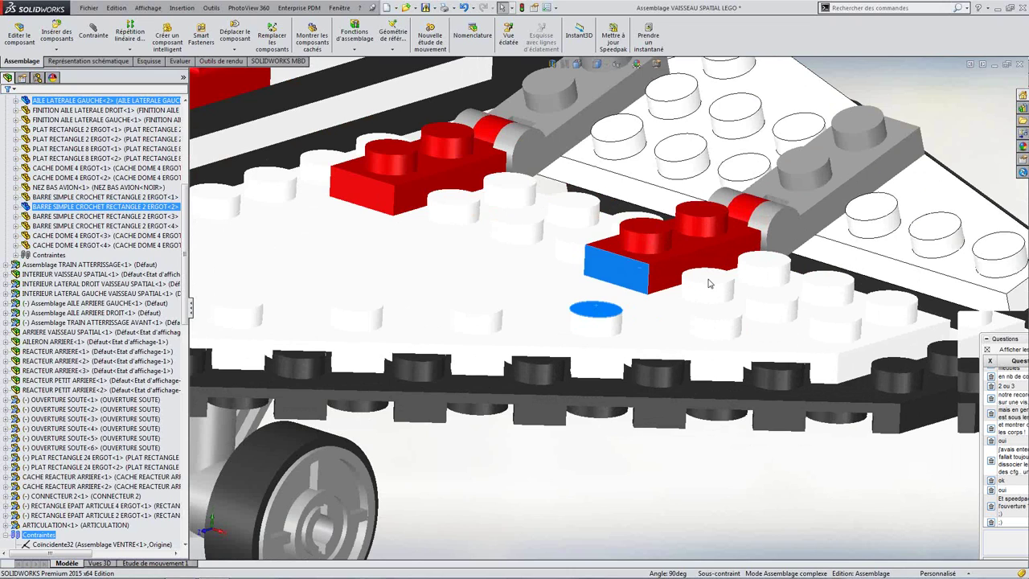
{"action": "key", "text": "Escape"}
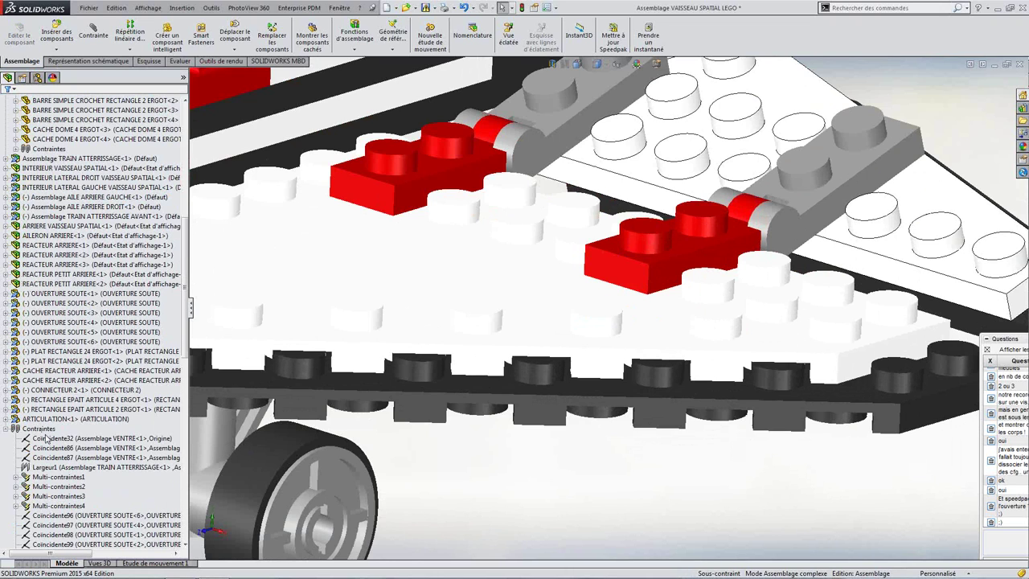
{"action": "left_click", "coordinate": [46, 438]}
{"action": "left_click", "coordinate": [48, 447], "text": "ctrl"}
{"action": "left_click", "coordinate": [48, 457], "text": "ctrl"}
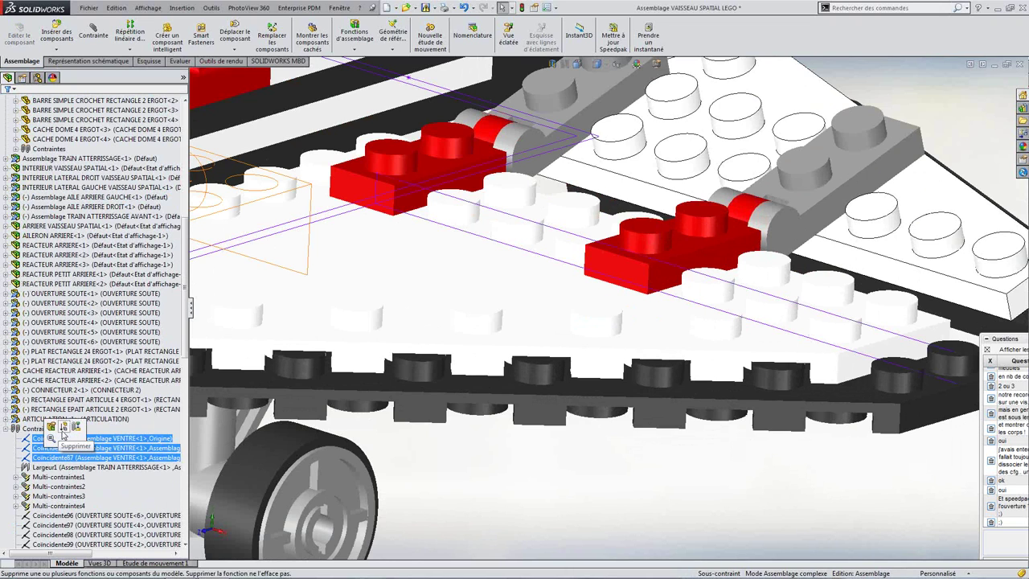
{"action": "left_click", "coordinate": [635, 278]}
{"action": "right_click", "coordinate": [634, 278]}
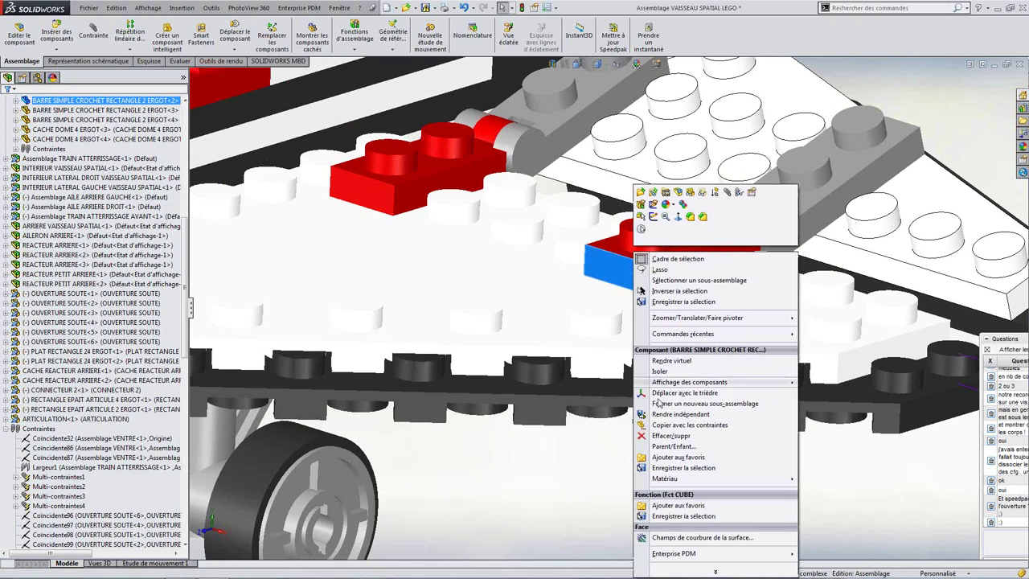
{"action": "left_click", "coordinate": [895, 483]}
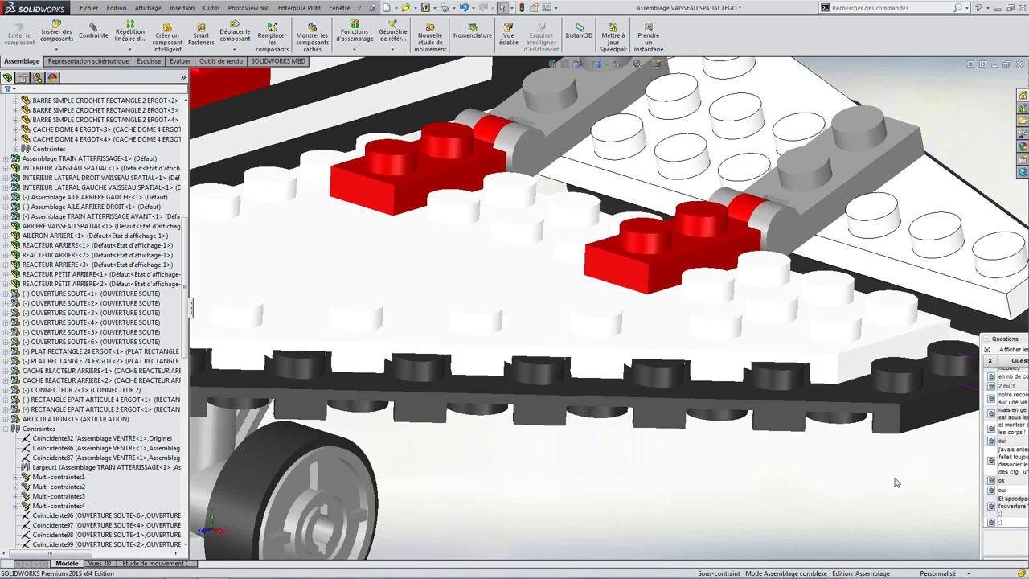
{"action": "key", "text": "f"}
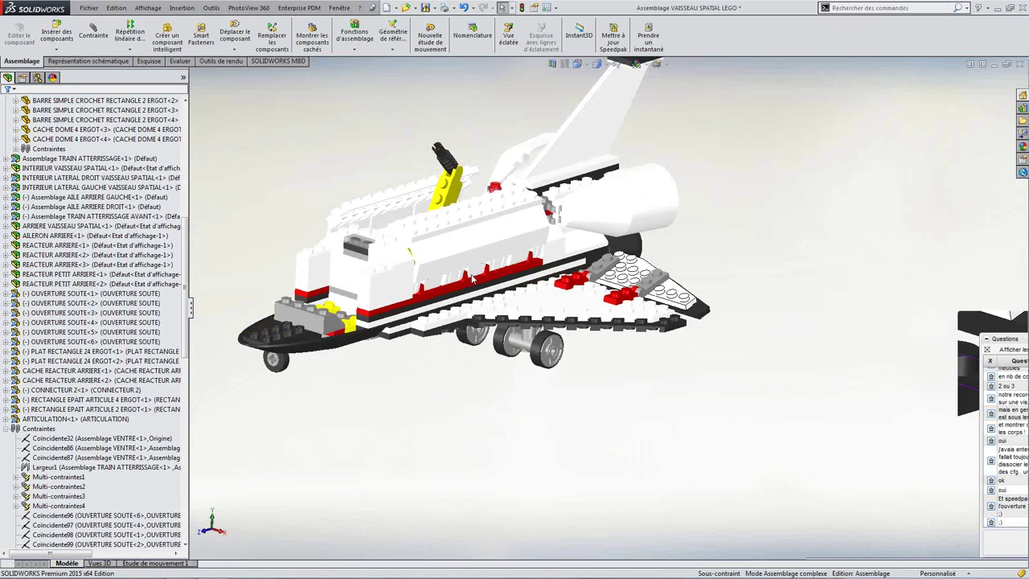
{"action": "scroll", "coordinate": [581, 276], "scroll_direction": "down", "scroll_amount": 3}
{"action": "scroll", "coordinate": [581, 276], "scroll_direction": "down", "scroll_amount": 3}
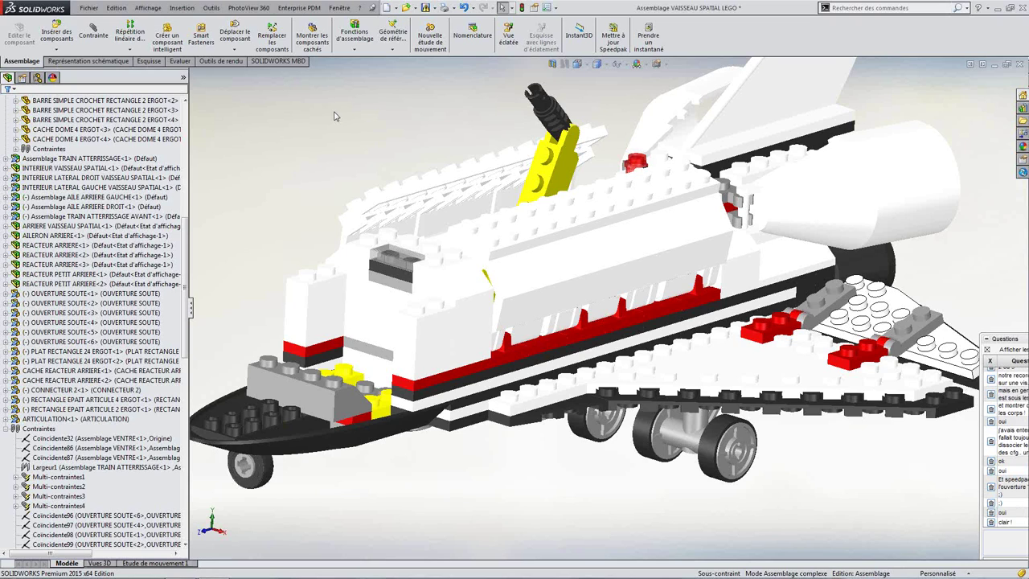
{"action": "scroll", "coordinate": [885, 291], "scroll_direction": "up", "scroll_amount": 5}
{"action": "scroll", "coordinate": [933, 233], "scroll_direction": "down", "scroll_amount": 6}
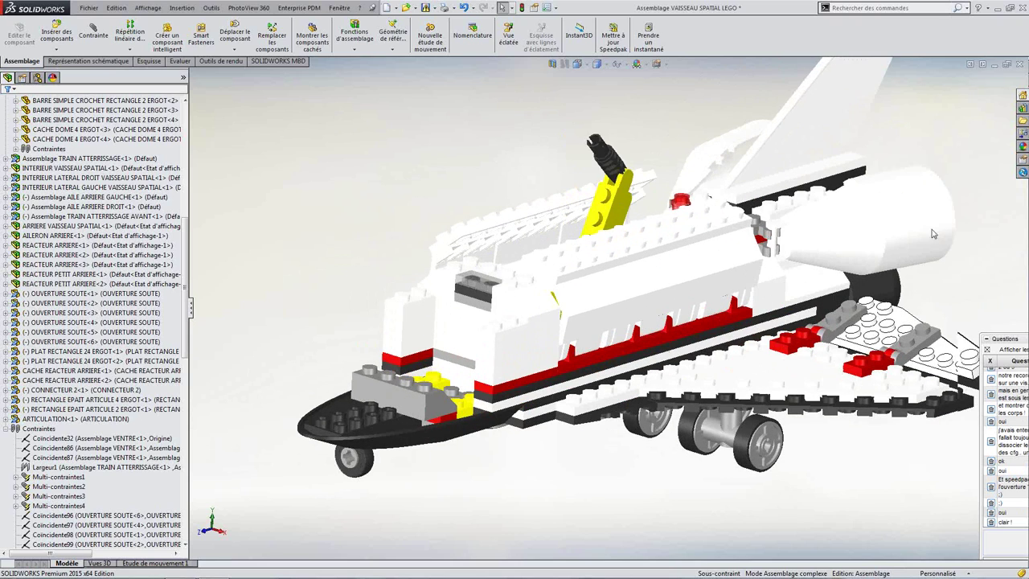
- Browse D: > COURS & PDF SOLIDWORKS > Essentials SW 2015 > Lesson13 > Built Parts and open crank sub_&
{"action": "left_click", "coordinate": [1023, 121]}
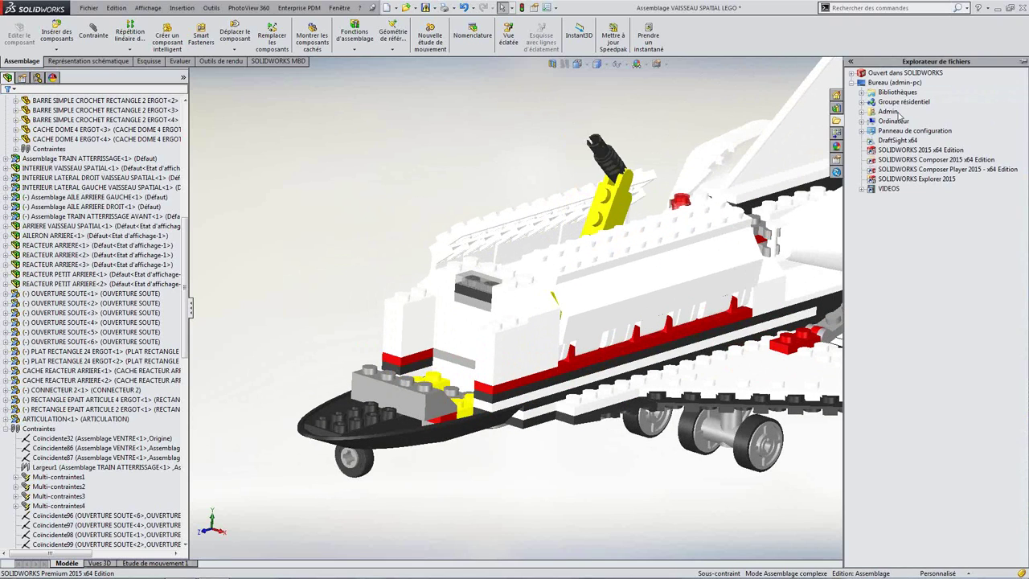
{"action": "left_click", "coordinate": [855, 82]}
{"action": "left_click", "coordinate": [854, 83]}
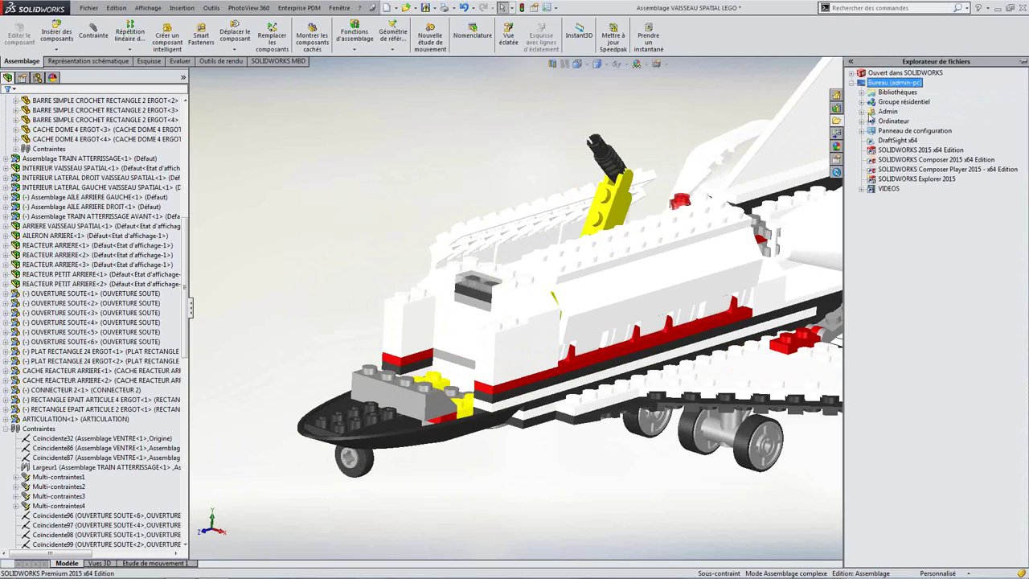
{"action": "left_click", "coordinate": [862, 121]}
{"action": "left_click", "coordinate": [872, 141]}
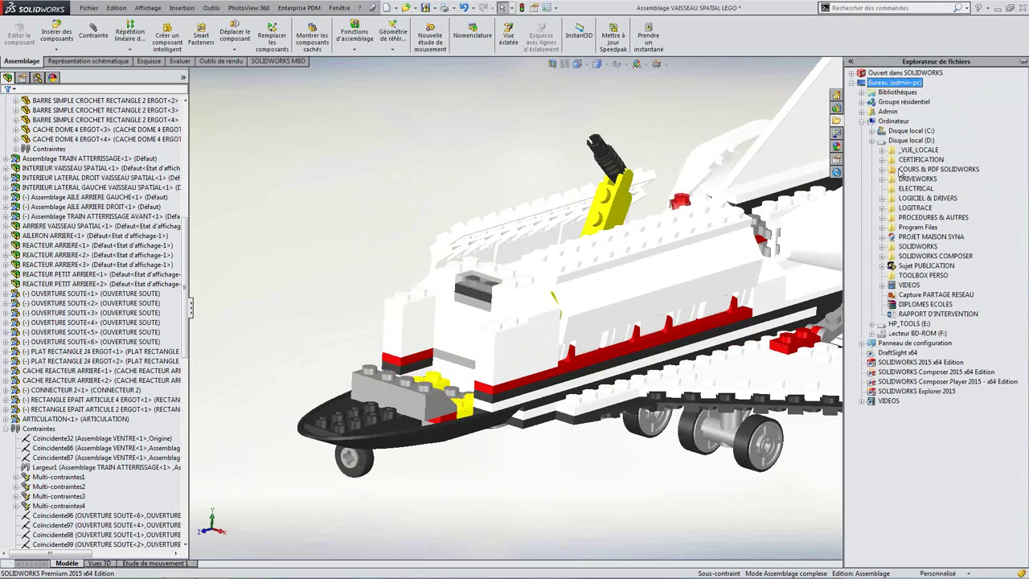
{"action": "left_click", "coordinate": [883, 170]}
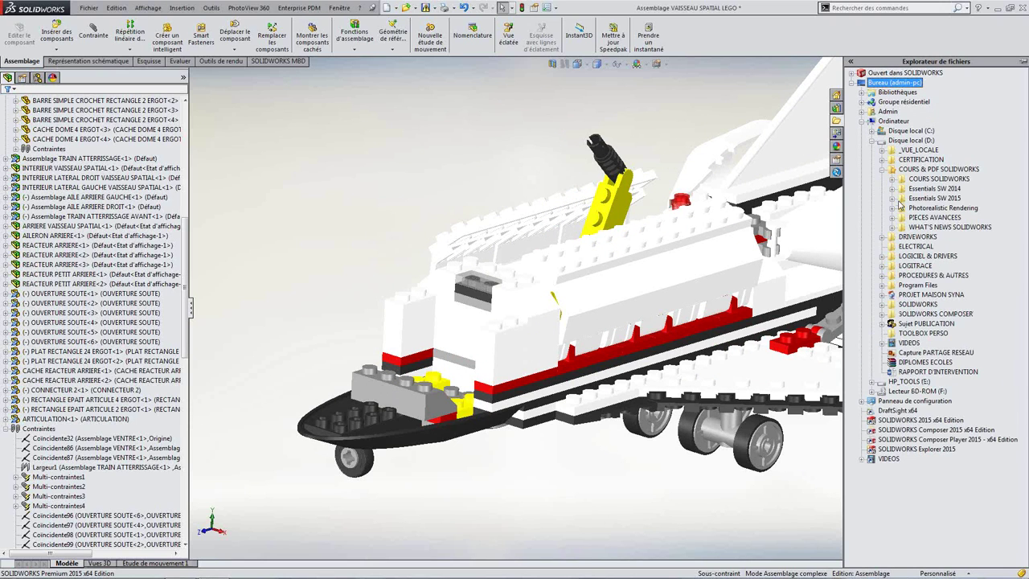
{"action": "left_click", "coordinate": [892, 199]}
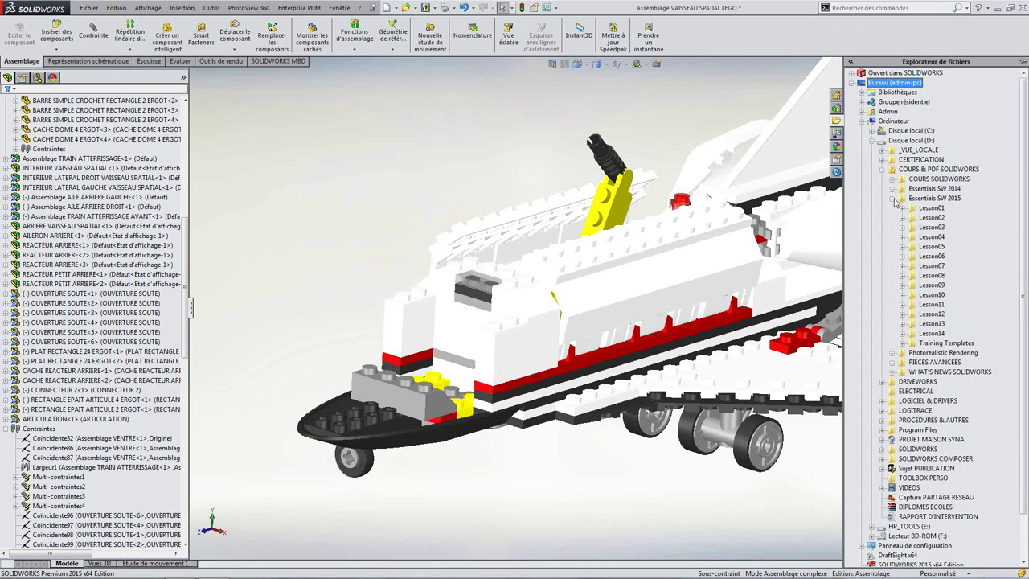
{"action": "left_click", "coordinate": [902, 324]}
{"action": "left_click", "coordinate": [924, 342]}
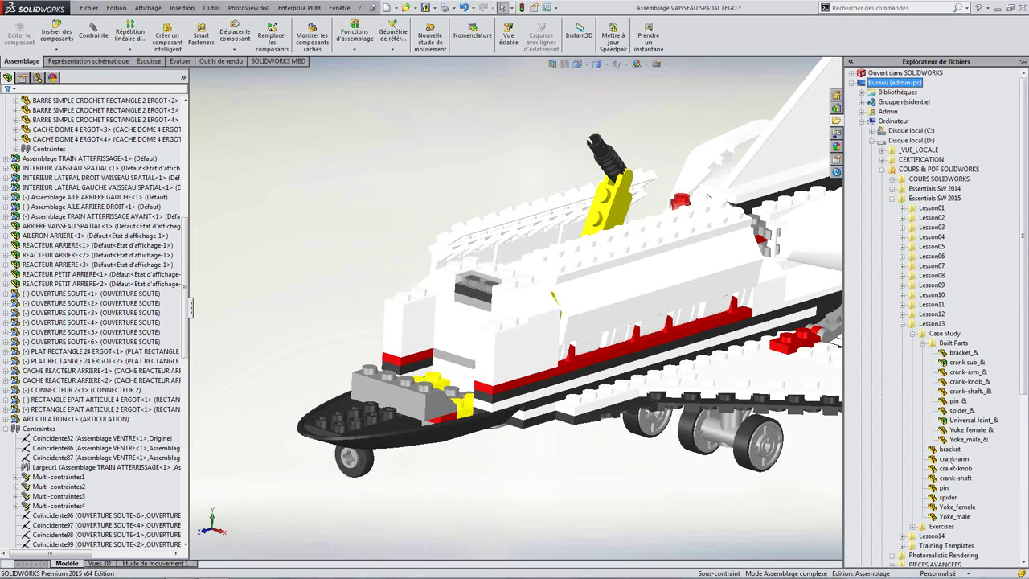
{"action": "double_click", "coordinate": [959, 363]}
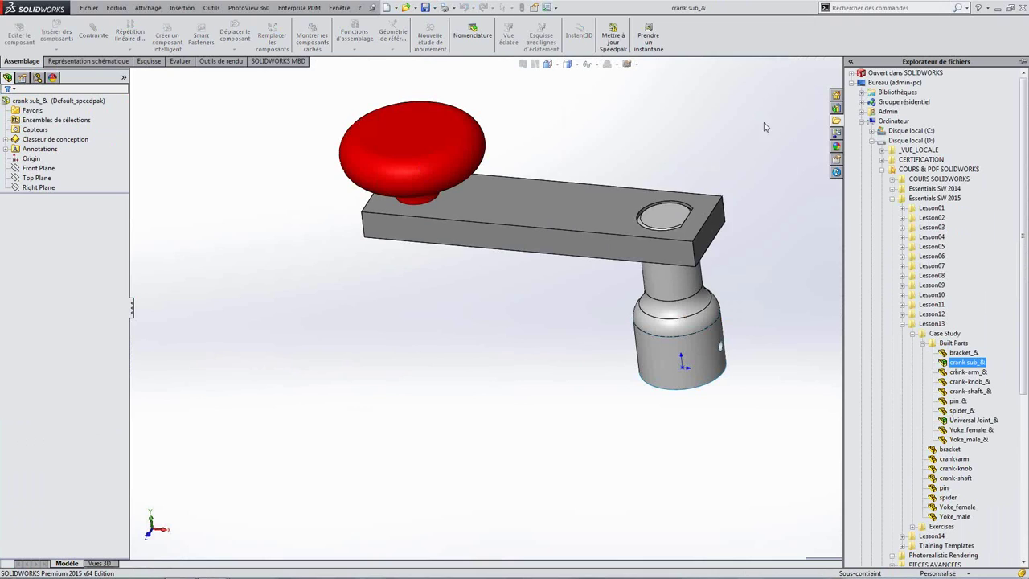
- Delete the Default_speedpak configuration in the ConfigurationManager
{"action": "left_click", "coordinate": [37, 77]}
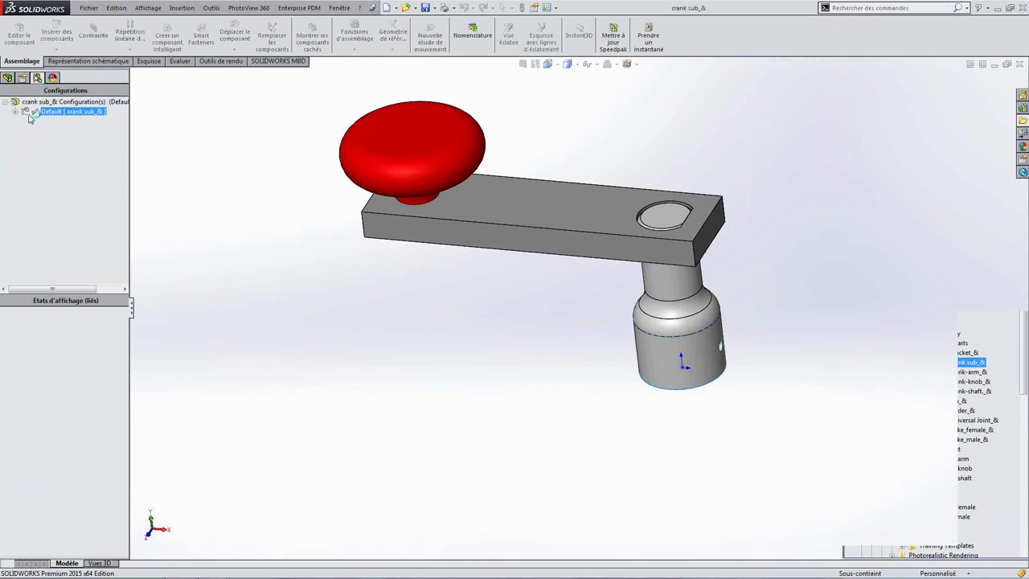
{"action": "right_click", "coordinate": [41, 120]}
{"action": "left_click", "coordinate": [64, 120]}
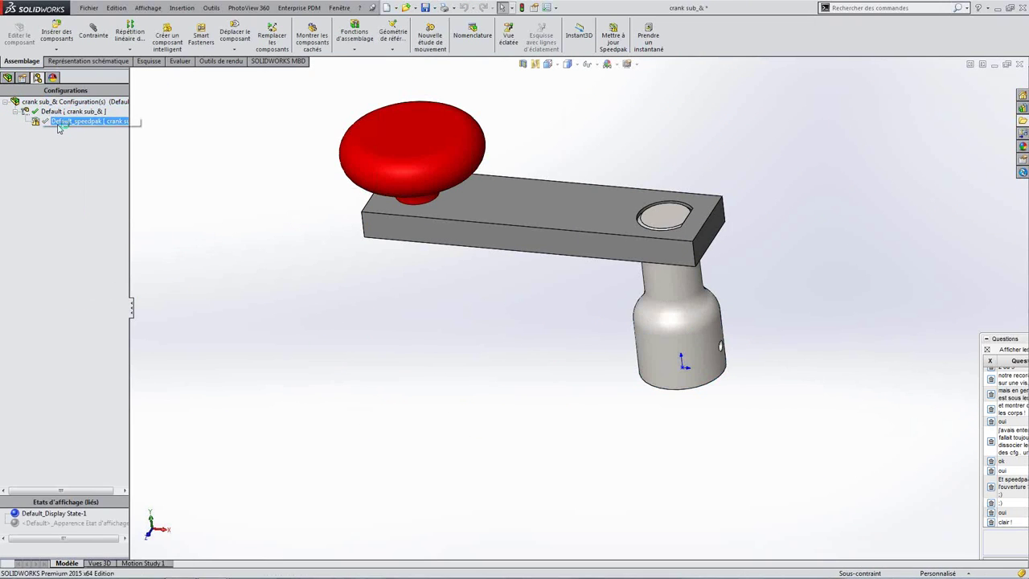
{"action": "scroll", "coordinate": [634, 197], "scroll_direction": "down", "scroll_amount": 2}
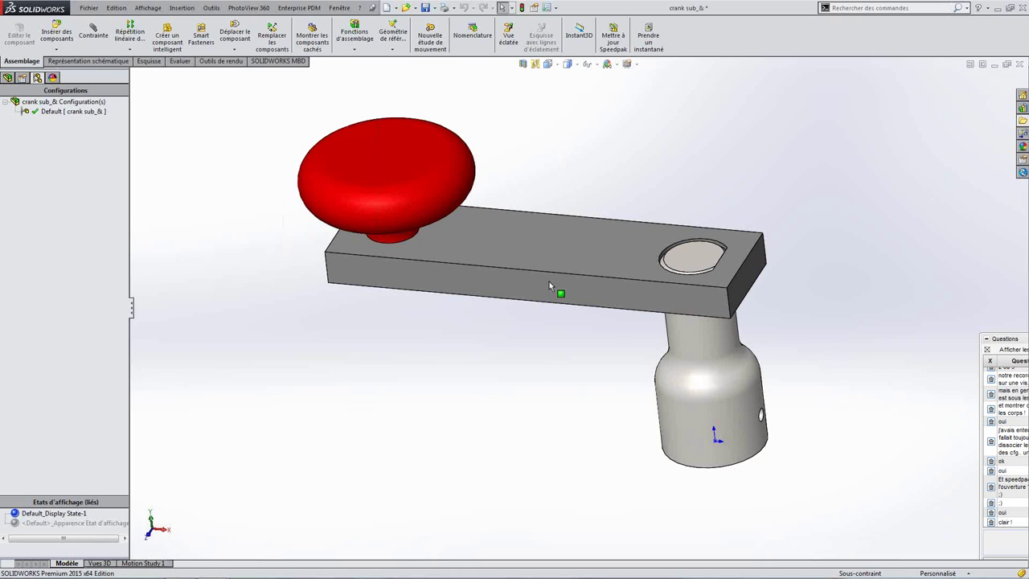
- Inspect the crank-shaft in the feature tree, then activate the Default configuration
{"action": "left_click", "coordinate": [7, 77]}
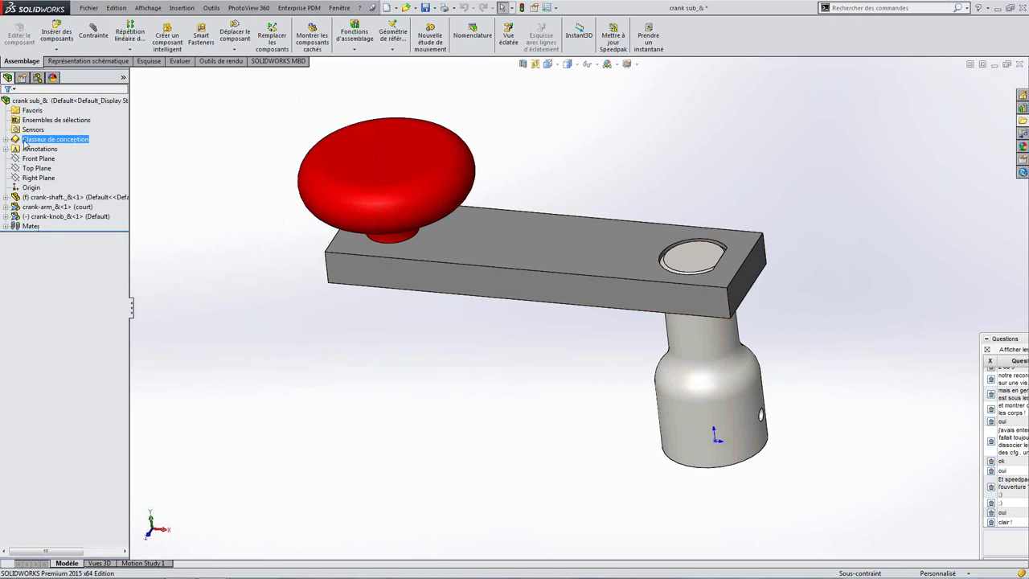
{"action": "left_click", "coordinate": [6, 197]}
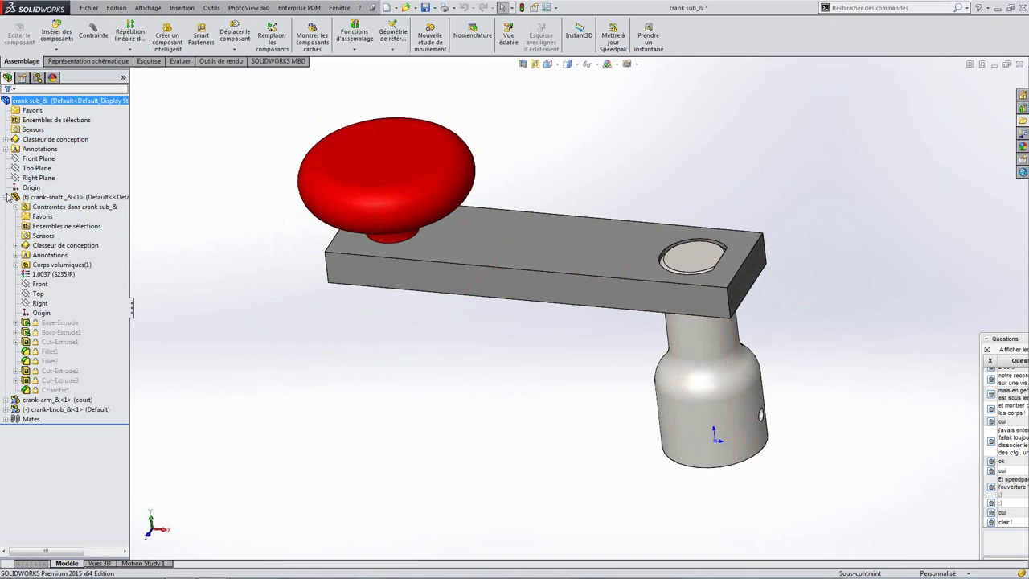
{"action": "left_click", "coordinate": [5, 197]}
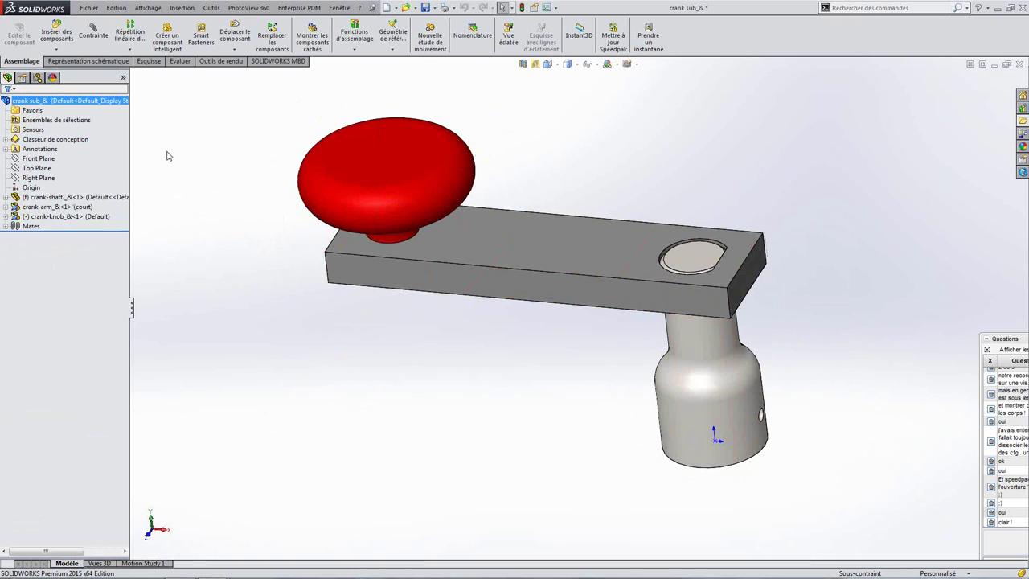
{"action": "middle_click_drag", "start_coordinate": [587, 330], "coordinate": [601, 203]}
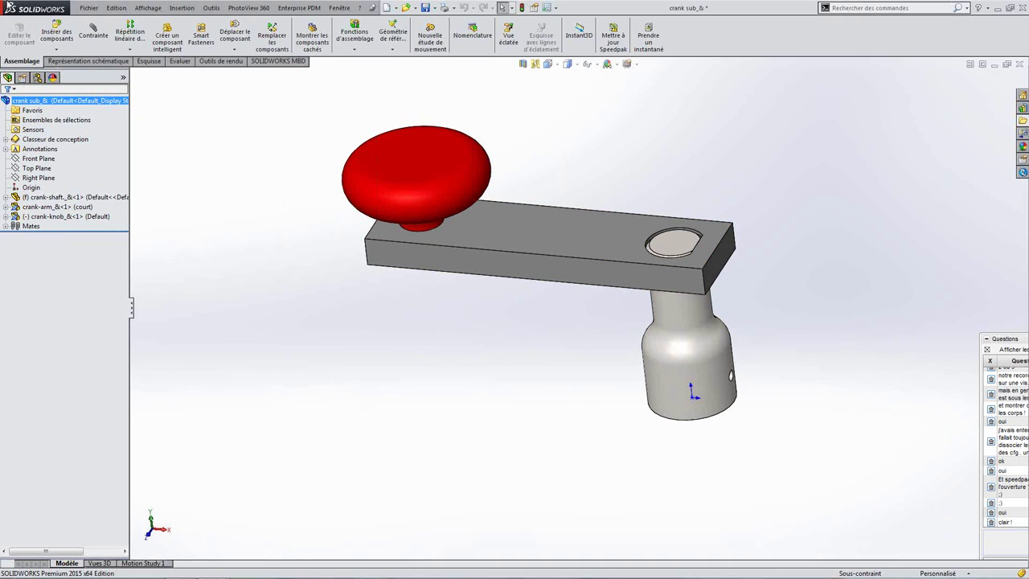
{"action": "left_click", "coordinate": [37, 79]}
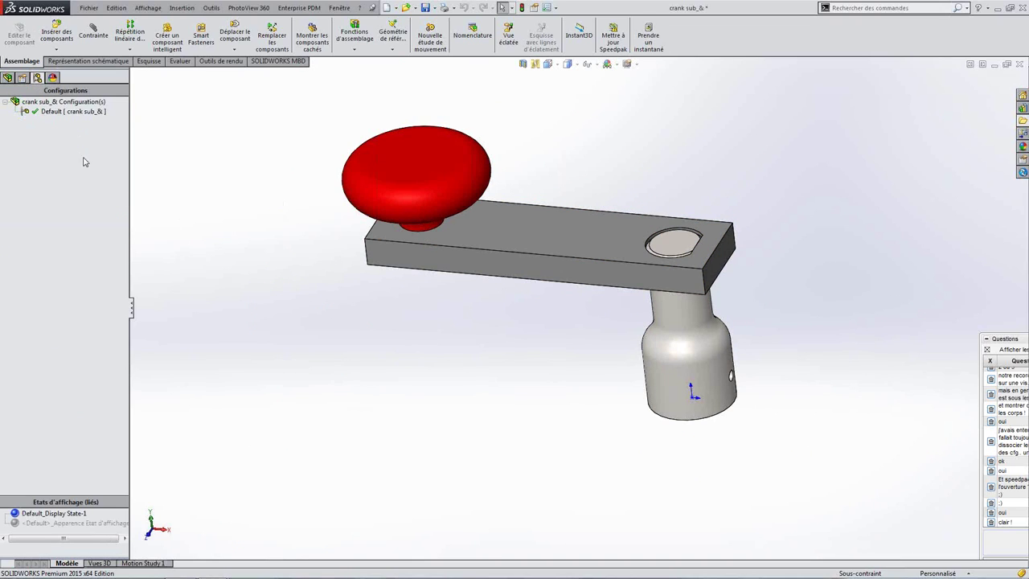
{"action": "left_click", "coordinate": [46, 114]}
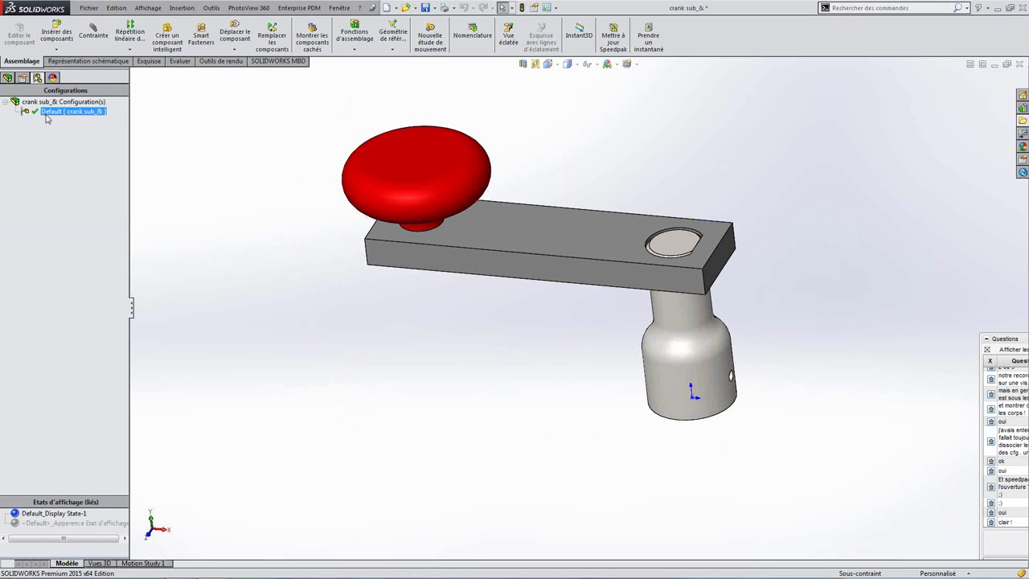
- Start a SpeedPak for Default and include three crank-shaft base faces
{"action": "right_click", "coordinate": [46, 118]}
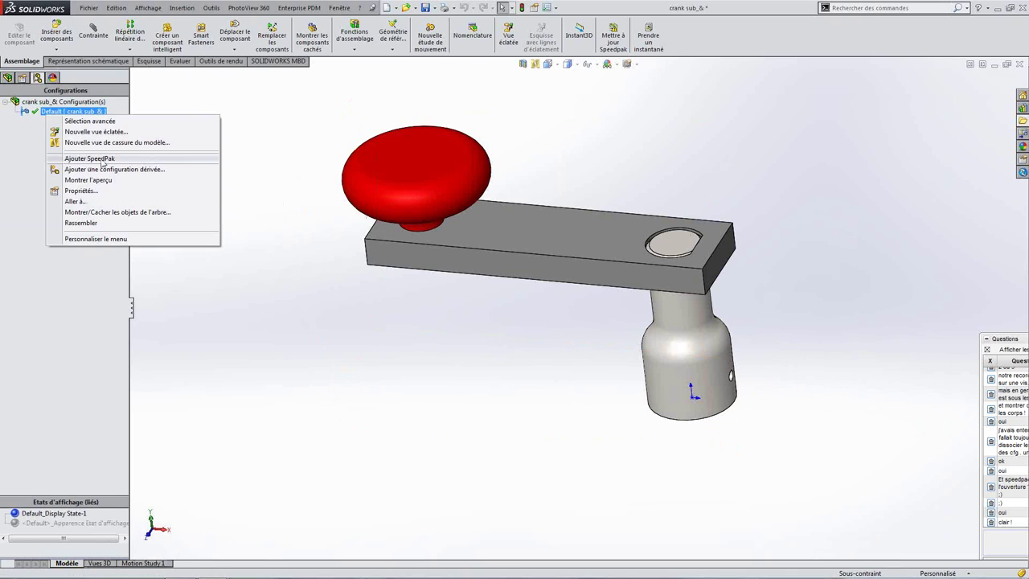
{"action": "left_click", "coordinate": [102, 159]}
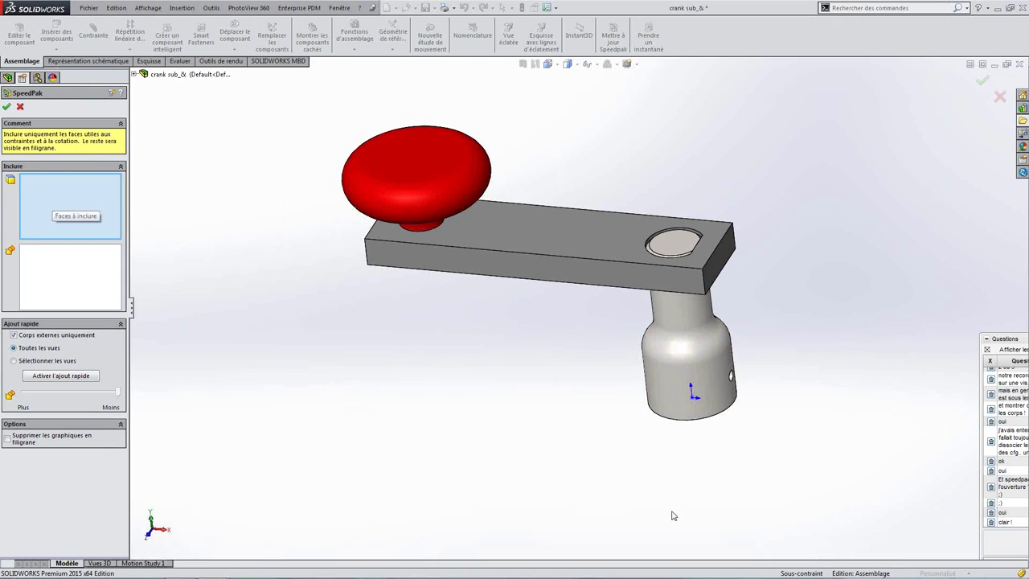
{"action": "scroll", "coordinate": [700, 434], "scroll_direction": "down", "scroll_amount": 3}
{"action": "scroll", "coordinate": [703, 345], "scroll_direction": "down", "scroll_amount": 2}
{"action": "scroll", "coordinate": [703, 346], "scroll_direction": "down", "scroll_amount": 1}
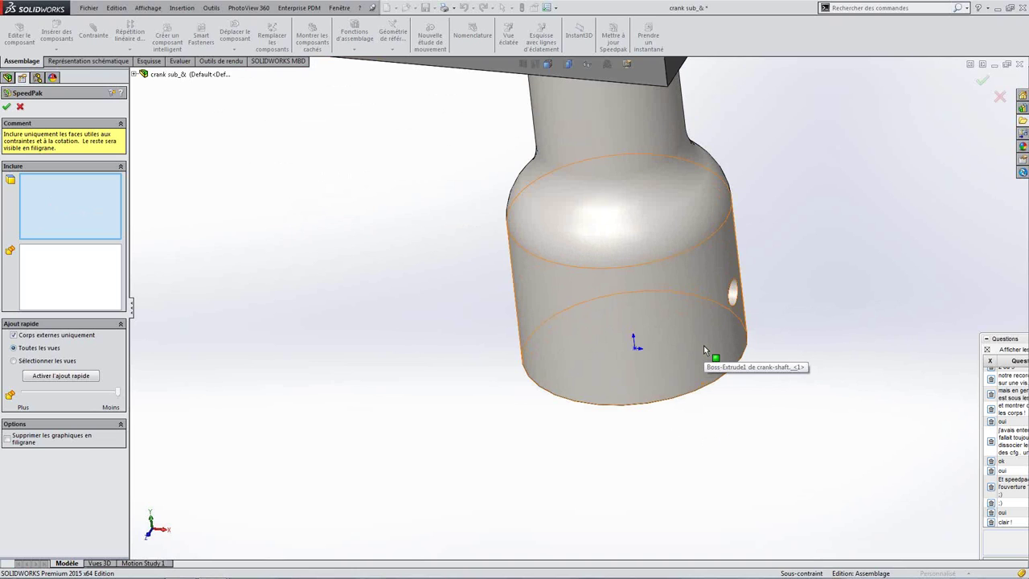
{"action": "left_click", "coordinate": [701, 337]}
{"action": "middle_click_drag", "start_coordinate": [700, 337], "coordinate": [747, 218]}
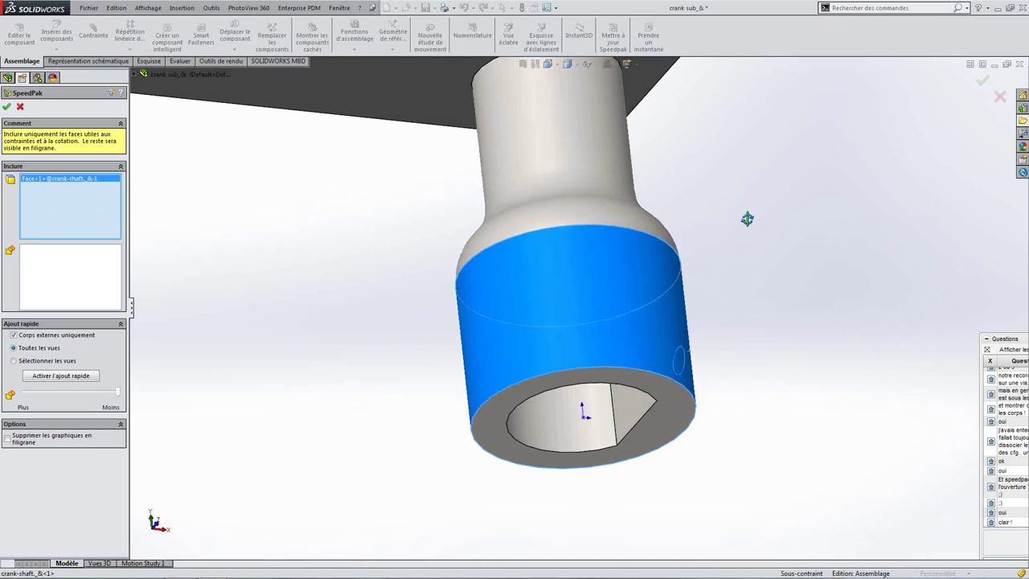
{"action": "scroll", "coordinate": [663, 435], "scroll_direction": "down", "scroll_amount": 2}
{"action": "left_click", "coordinate": [630, 394]}
{"action": "left_click", "coordinate": [604, 376]}
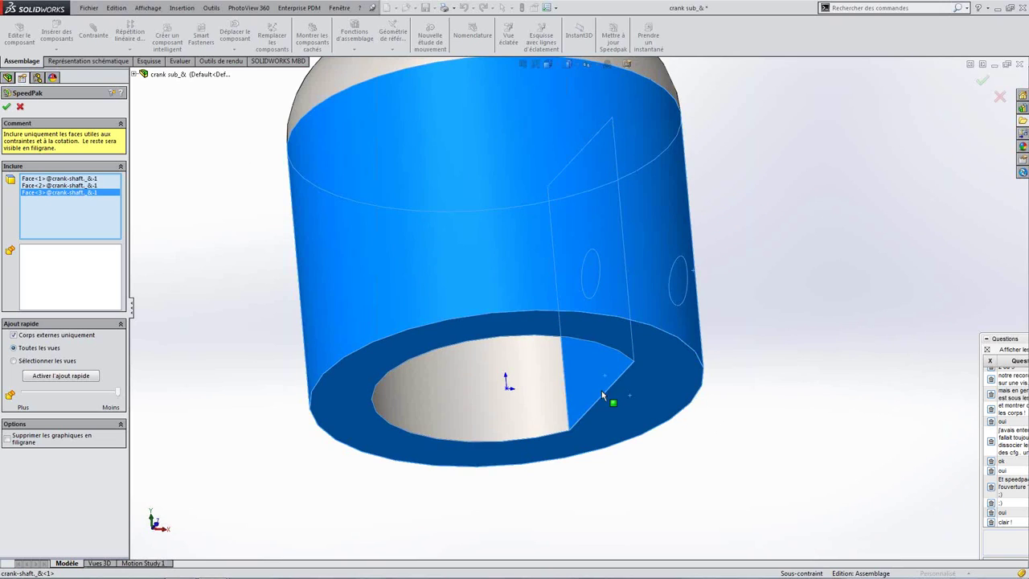
{"action": "scroll", "coordinate": [608, 400], "scroll_direction": "up", "scroll_amount": 5}
- Add the crank-knob body to the SpeedPak's bodies and confirm it
{"action": "left_click", "coordinate": [90, 280]}
{"action": "scroll", "coordinate": [247, 267], "scroll_direction": "up", "scroll_amount": 4}
{"action": "middle_click_drag", "start_coordinate": [247, 267], "coordinate": [523, 188]}
{"action": "scroll", "coordinate": [517, 211], "scroll_direction": "down", "scroll_amount": 2}
{"action": "scroll", "coordinate": [524, 245], "scroll_direction": "up", "scroll_amount": 2}
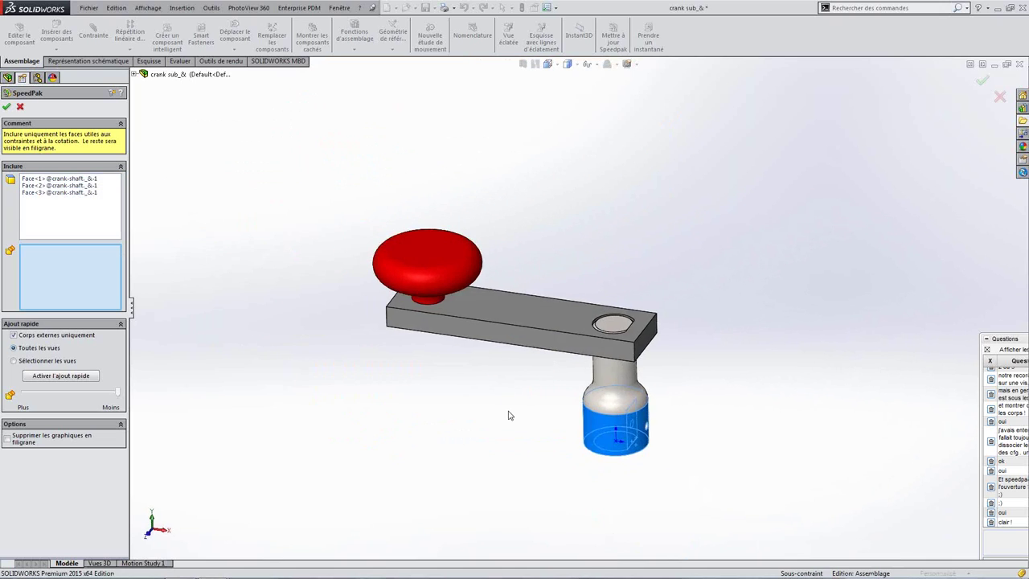
{"action": "scroll", "coordinate": [524, 389], "scroll_direction": "down", "scroll_amount": 3}
{"action": "left_click", "coordinate": [397, 101]}
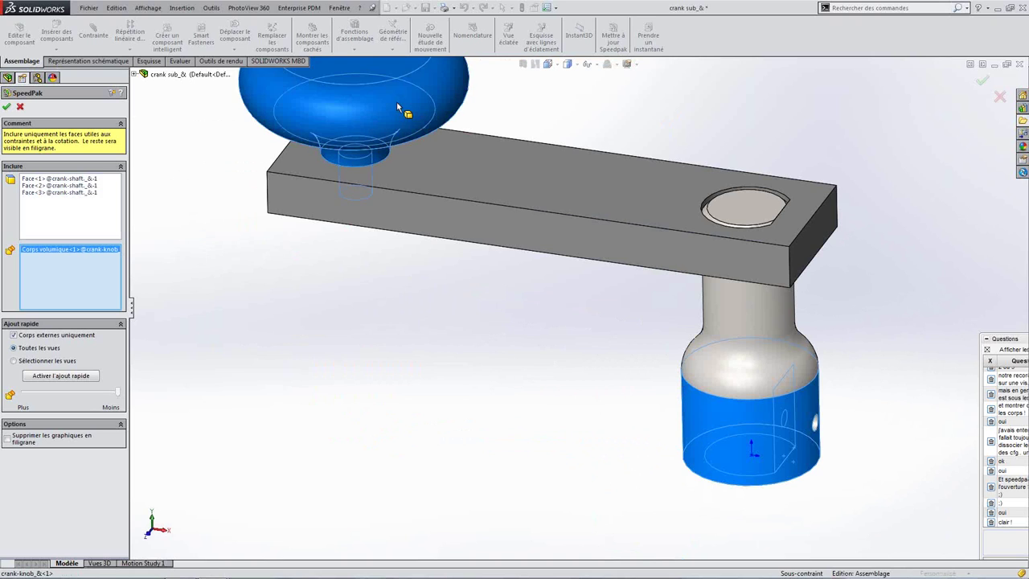
{"action": "middle_click_drag", "start_coordinate": [397, 101], "coordinate": [469, 128]}
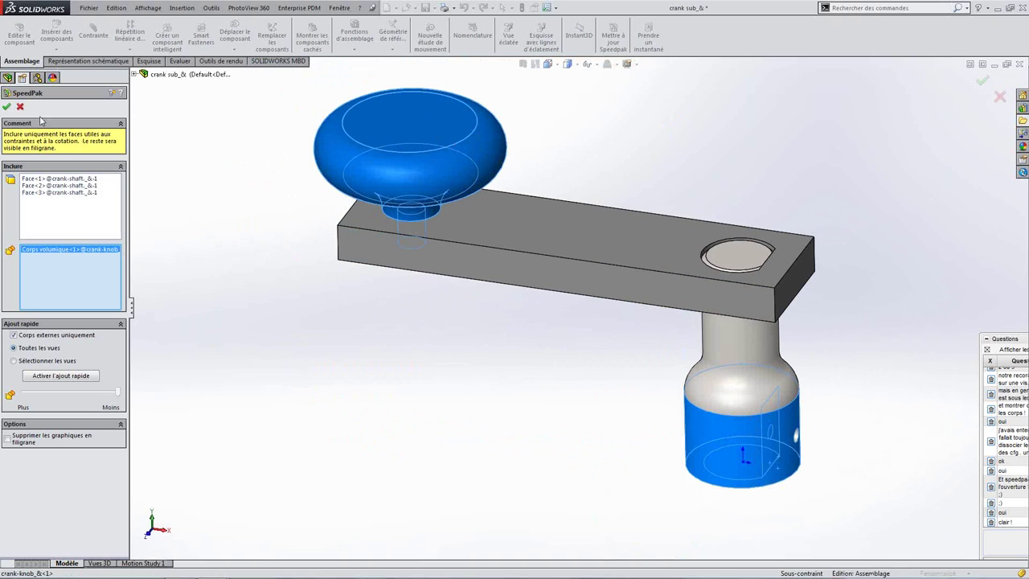
{"action": "left_click", "coordinate": [7, 106]}
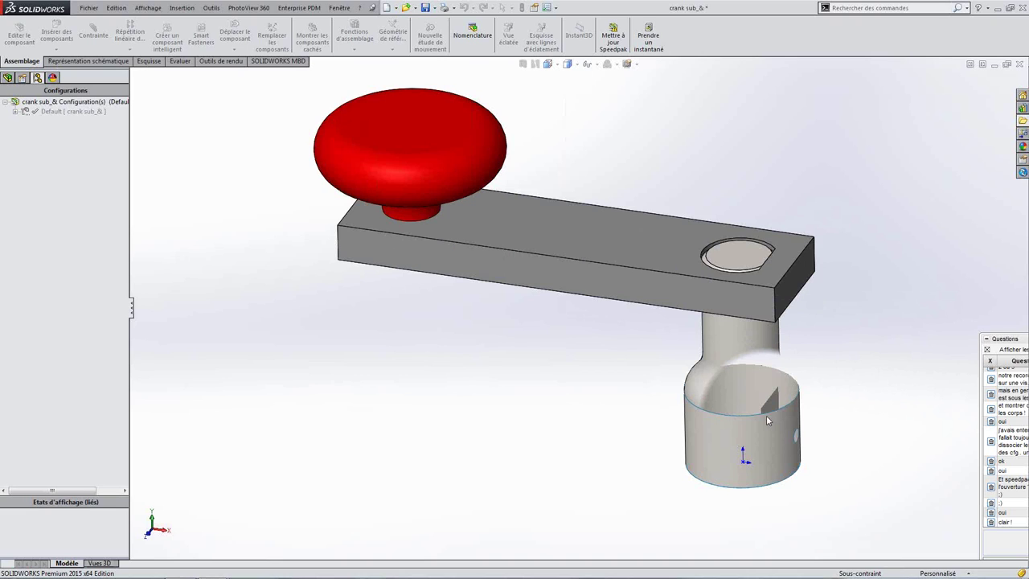
- View the crank's cylinder underside and return to the FeatureManager design tree
{"action": "scroll", "coordinate": [756, 422], "scroll_direction": "down", "scroll_amount": 2}
{"action": "scroll", "coordinate": [707, 362], "scroll_direction": "down", "scroll_amount": 1}
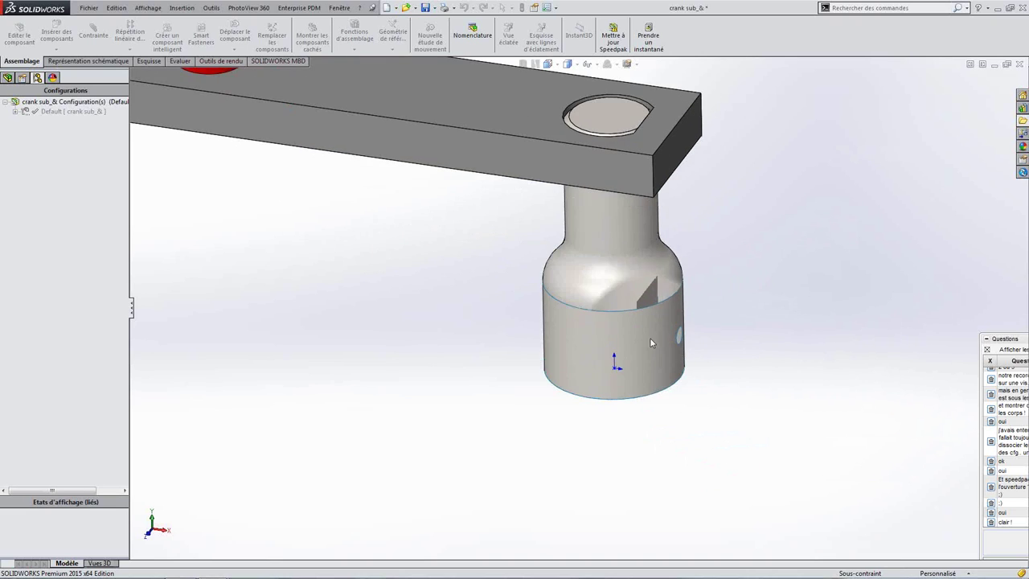
{"action": "mouse_move", "coordinate": [613, 368]}
{"action": "middle_mouse_down"}
{"action": "mouse_move", "coordinate": [375, 328]}
{"action": "mouse_move", "coordinate": [416, 322]}
{"action": "middle_mouse_up"}
{"action": "scroll", "coordinate": [604, 358], "scroll_direction": "up", "scroll_amount": 3}
{"action": "scroll", "coordinate": [536, 252], "scroll_direction": "down", "scroll_amount": 2}
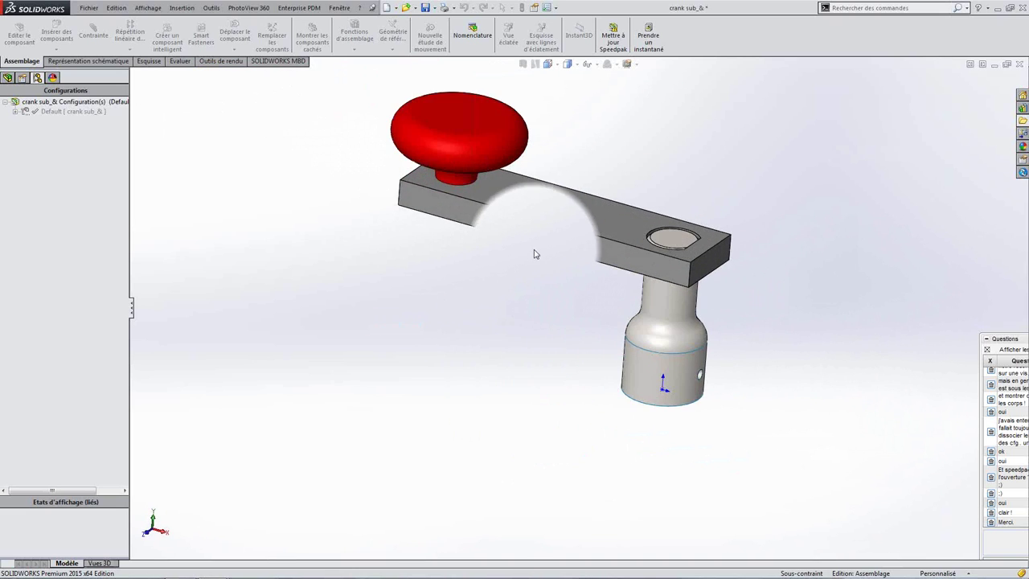
{"action": "left_click", "coordinate": [8, 77]}
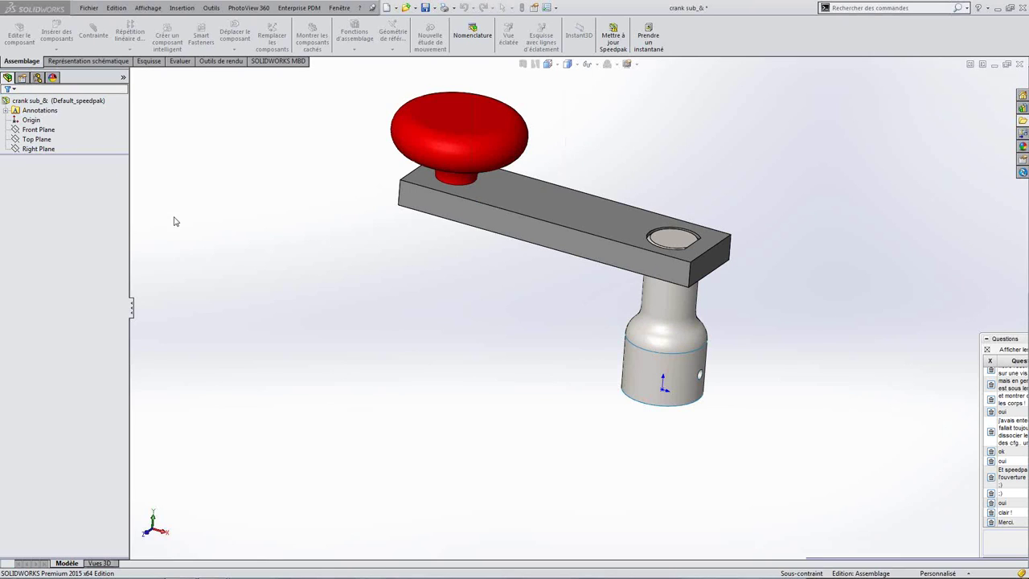
- Close the crank sub_& and LEGO spaceship assemblies without saving
{"action": "left_click", "coordinate": [1021, 67]}
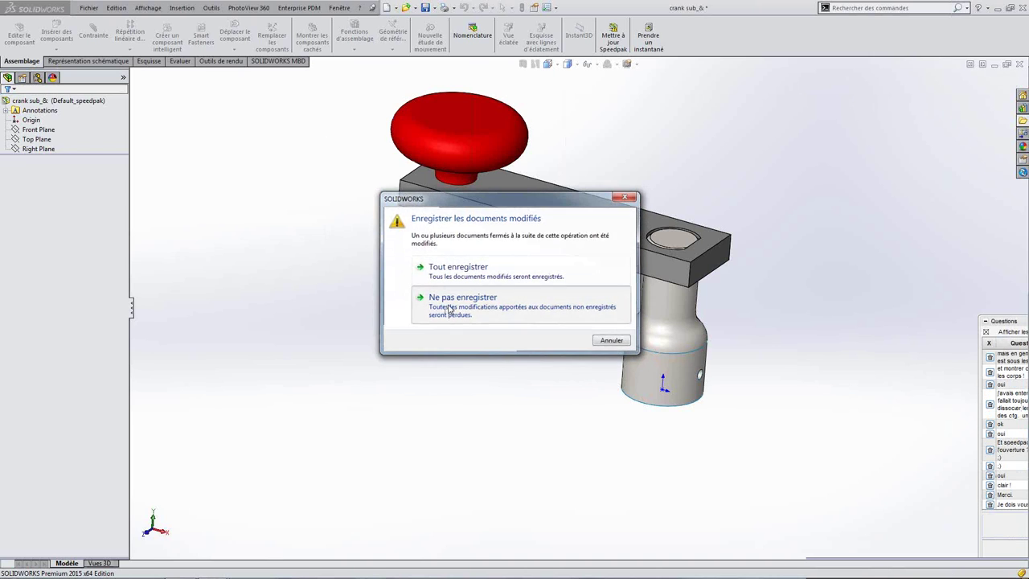
{"action": "left_click", "coordinate": [450, 310]}
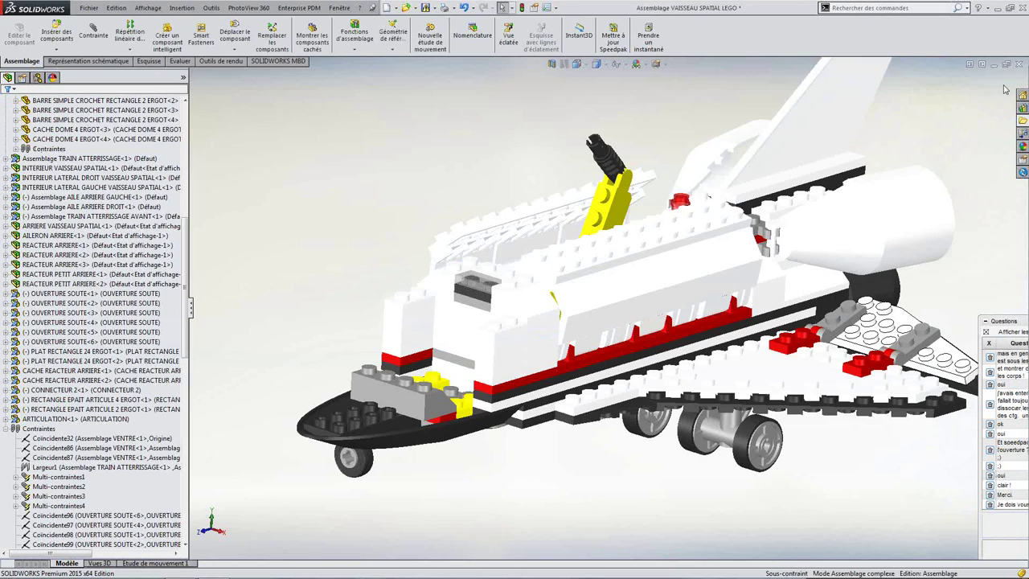
{"action": "left_click", "coordinate": [1021, 64]}
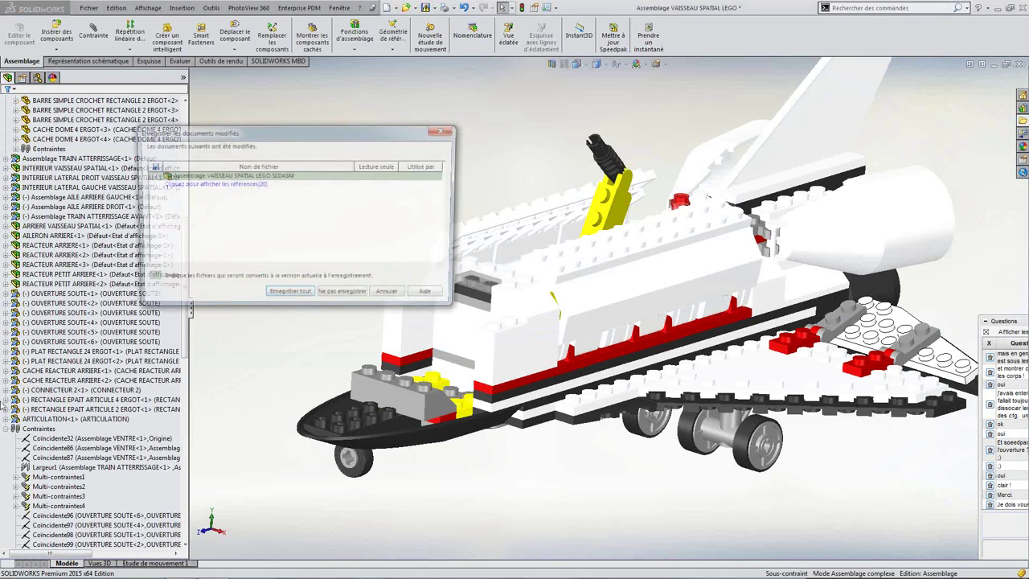
{"action": "left_click", "coordinate": [330, 291]}
- Create a new empty part, close it, and start another new document
{"action": "left_click", "coordinate": [88, 7]}
{"action": "left_click", "coordinate": [100, 22]}
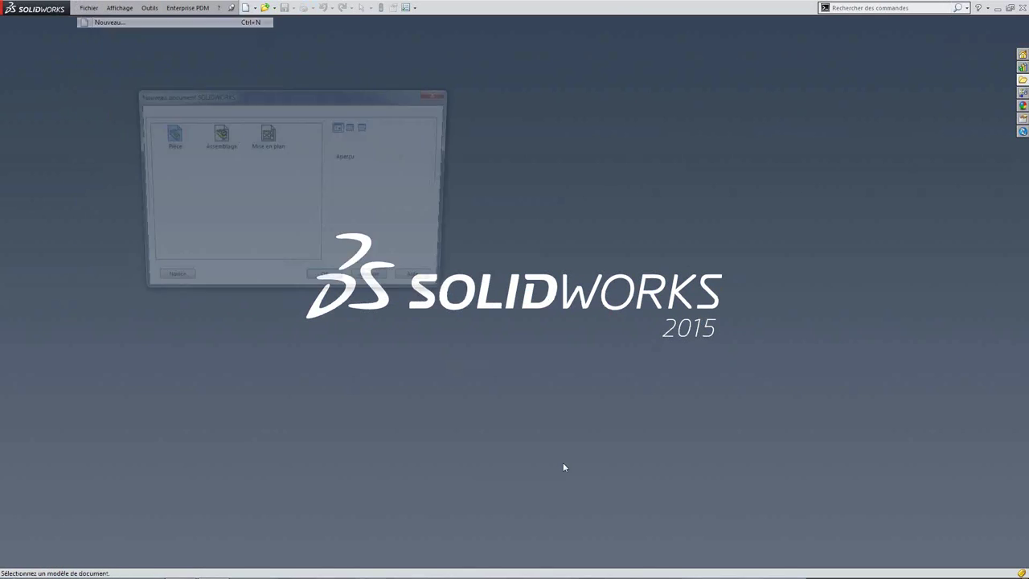
{"action": "left_click", "coordinate": [330, 291]}
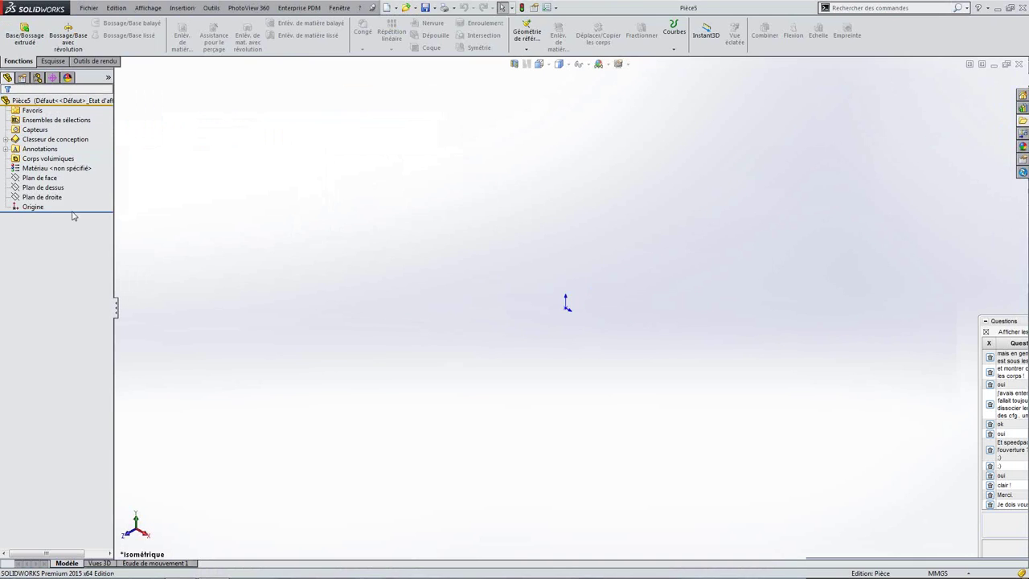
{"action": "left_click", "coordinate": [1019, 64]}
{"action": "left_click", "coordinate": [89, 7]}
{"action": "left_click", "coordinate": [100, 21]}
- Create a new assembly and insert a new part sketched on the top plane
{"action": "double_click", "coordinate": [217, 135]}
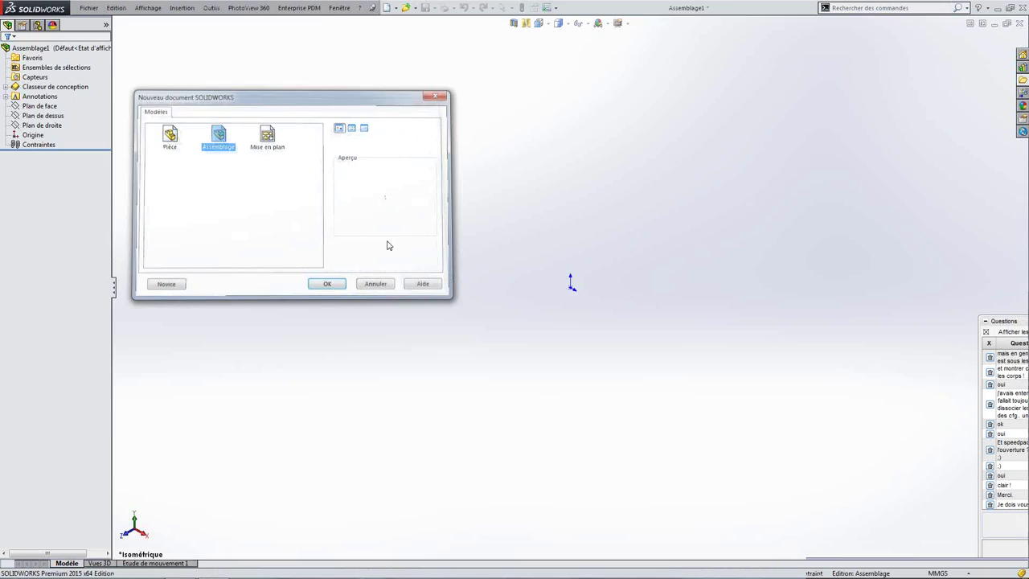
{"action": "left_click", "coordinate": [20, 106]}
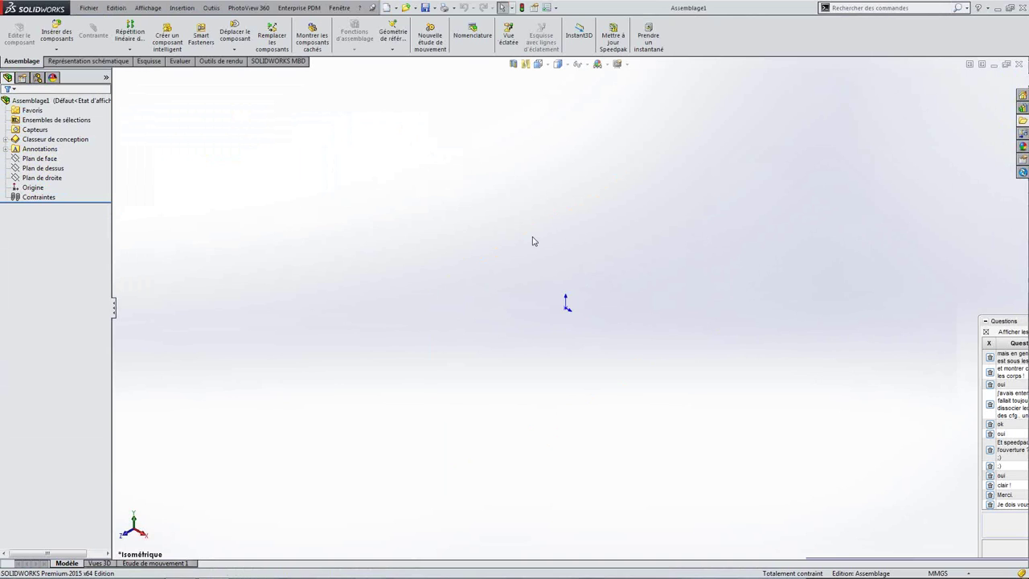
{"action": "left_click", "coordinate": [65, 53]}
{"action": "left_click", "coordinate": [74, 70]}
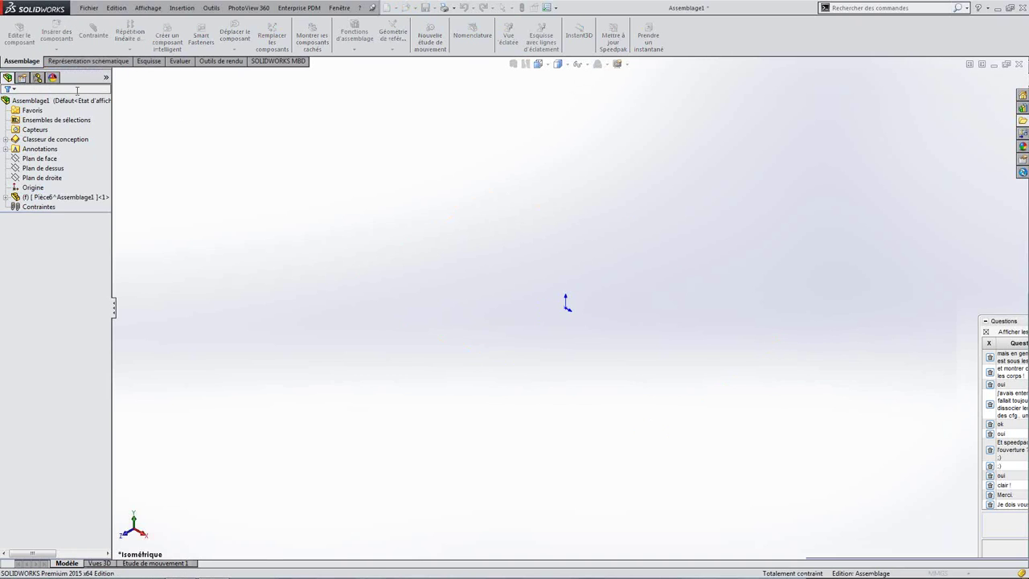
{"action": "left_click", "coordinate": [54, 170]}
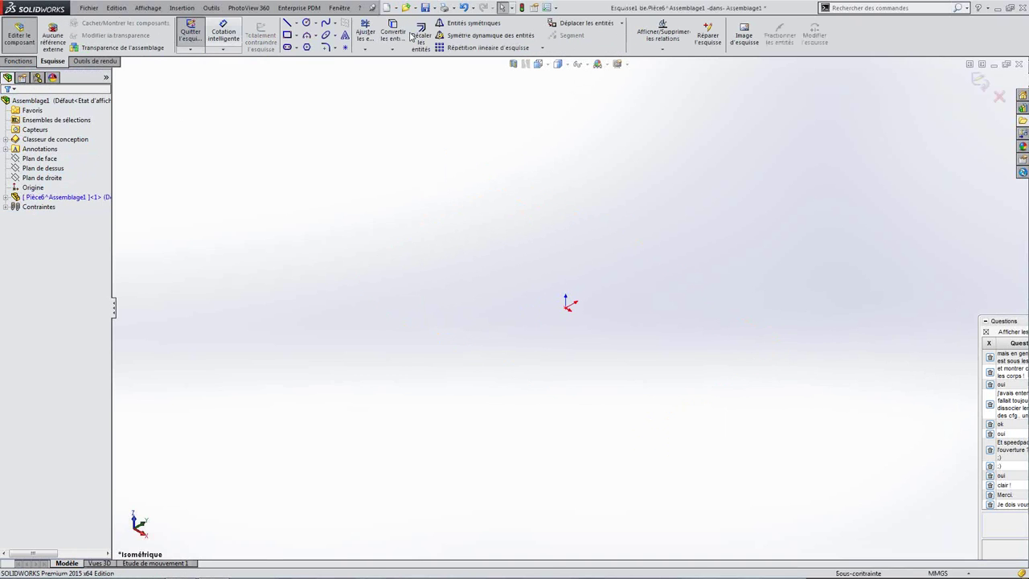
- Draw a rectangle, extrude it into a block, and exit part editing
{"action": "left_click", "coordinate": [287, 35]}
{"action": "left_click", "coordinate": [427, 209]}
{"action": "left_click", "coordinate": [470, 534]}
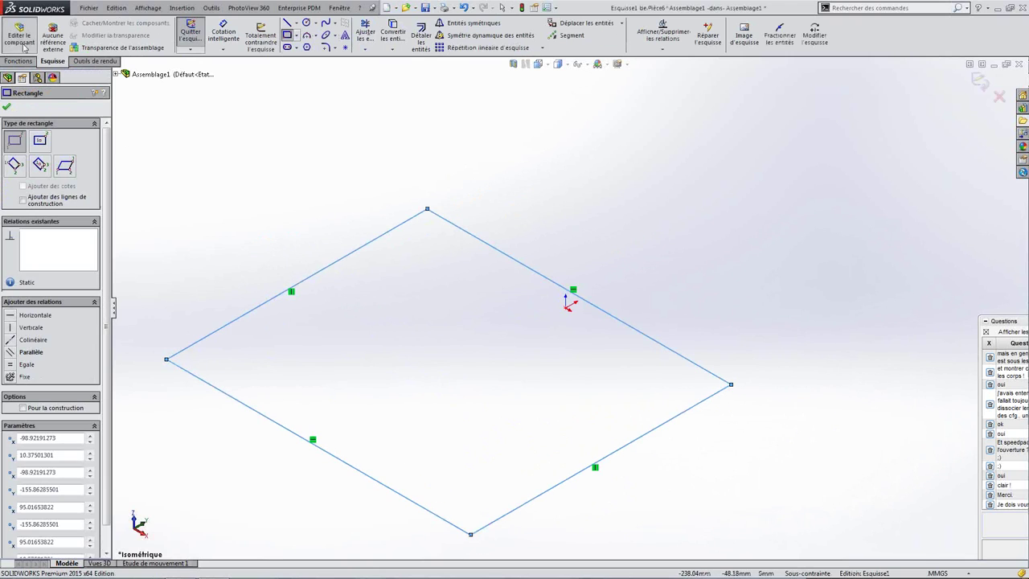
{"action": "left_click", "coordinate": [29, 64]}
{"action": "left_click", "coordinate": [198, 36]}
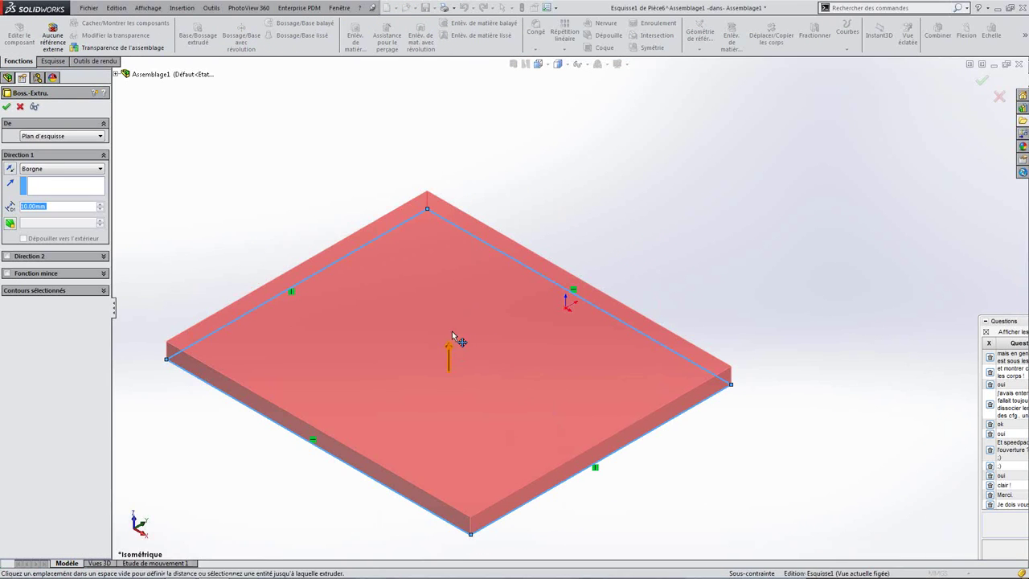
{"action": "left_click_drag", "start_coordinate": [456, 338], "coordinate": [456, 301]}
{"action": "left_click", "coordinate": [6, 106]}
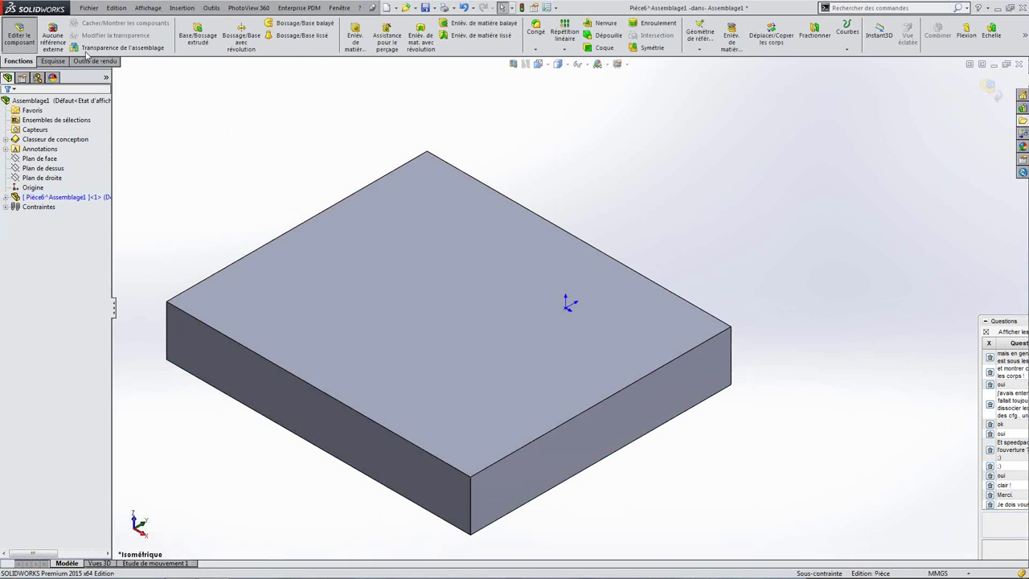
{"action": "left_click", "coordinate": [36, 44]}
{"action": "middle_click_drag", "start_coordinate": [476, 355], "coordinate": [567, 323]}
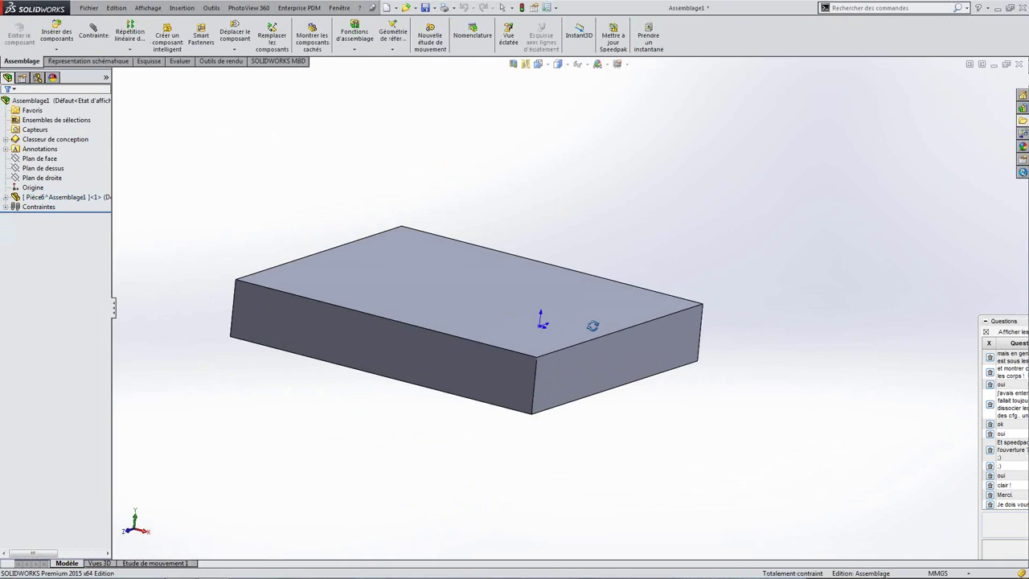
- Insert a second new part on the block's front face and draw an upright rectangle
{"action": "left_click", "coordinate": [56, 49]}
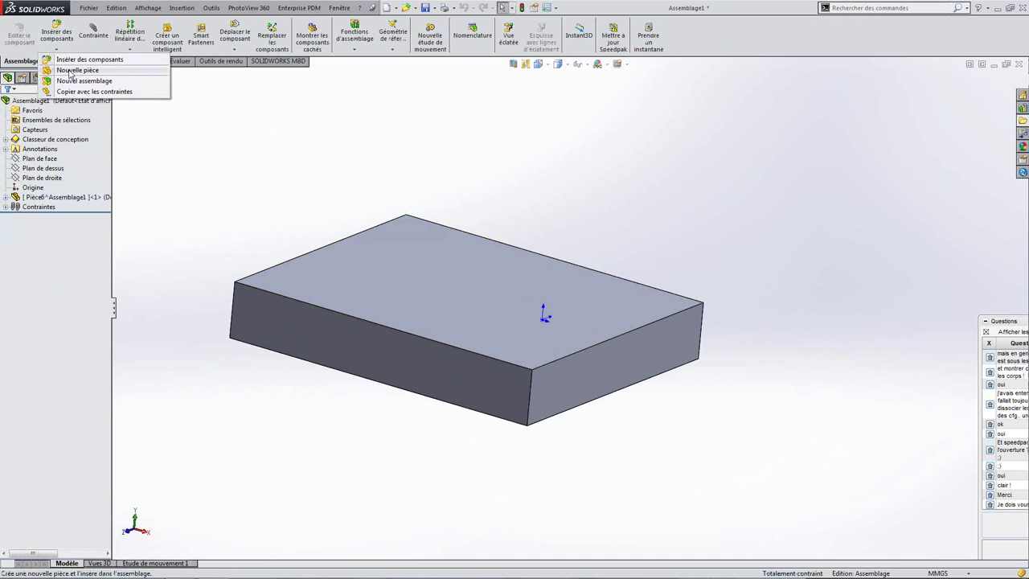
{"action": "left_click", "coordinate": [69, 75]}
{"action": "left_click", "coordinate": [568, 377]}
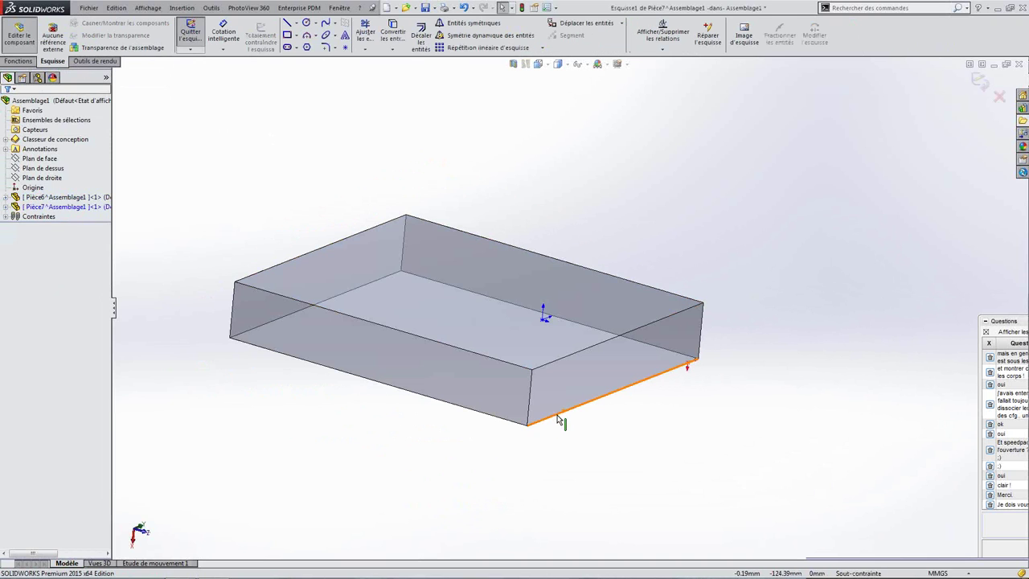
{"action": "left_click", "coordinate": [287, 36]}
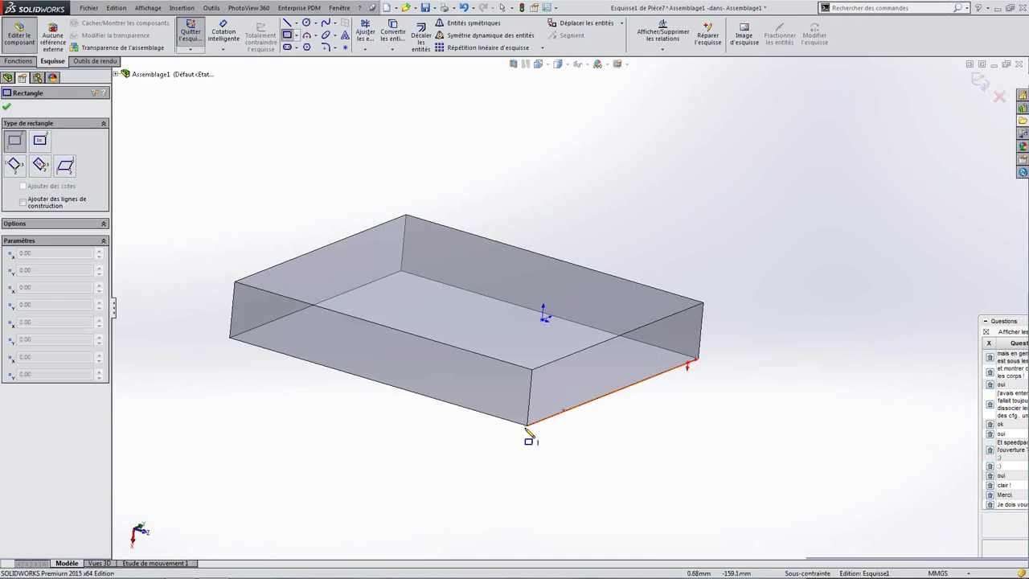
{"action": "left_click", "coordinate": [527, 425]}
{"action": "left_click", "coordinate": [689, 140]}
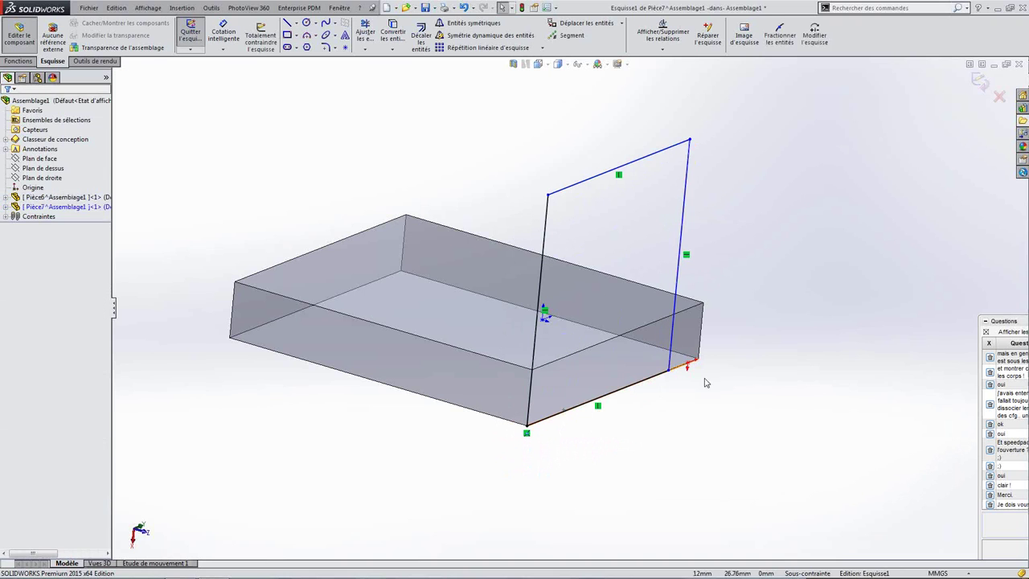
{"action": "left_click_drag", "start_coordinate": [670, 372], "coordinate": [700, 362]}
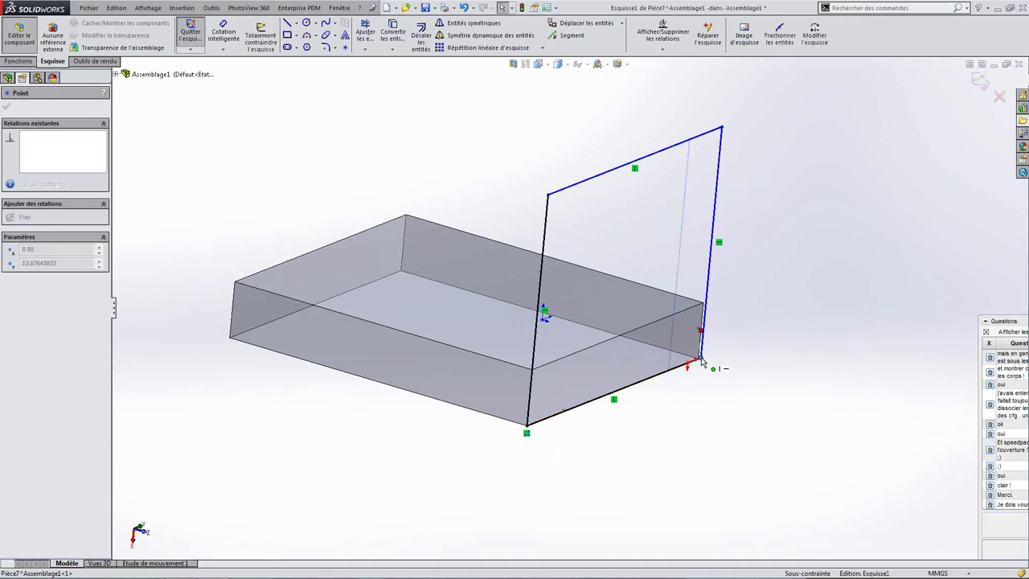
{"action": "left_click", "coordinate": [735, 413]}
- Make the rectangle's corner coincident with the block's vertex
{"action": "scroll", "coordinate": [686, 384], "scroll_direction": "down", "scroll_amount": 3}
{"action": "scroll", "coordinate": [668, 337], "scroll_direction": "down", "scroll_amount": 3}
{"action": "left_click", "coordinate": [678, 311]}
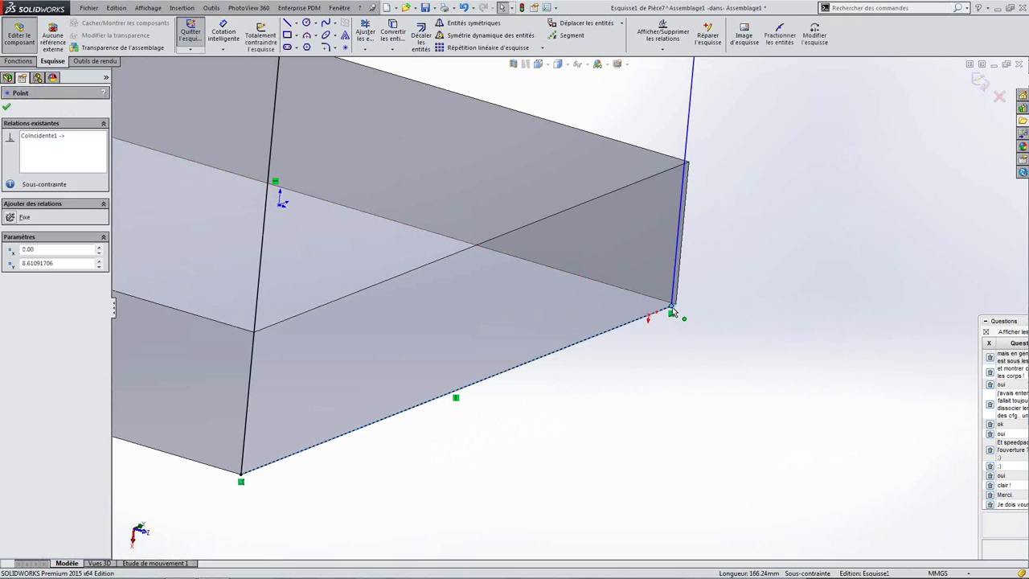
{"action": "left_click", "coordinate": [585, 330], "text": "ctrl"}
{"action": "left_click", "coordinate": [592, 343]}
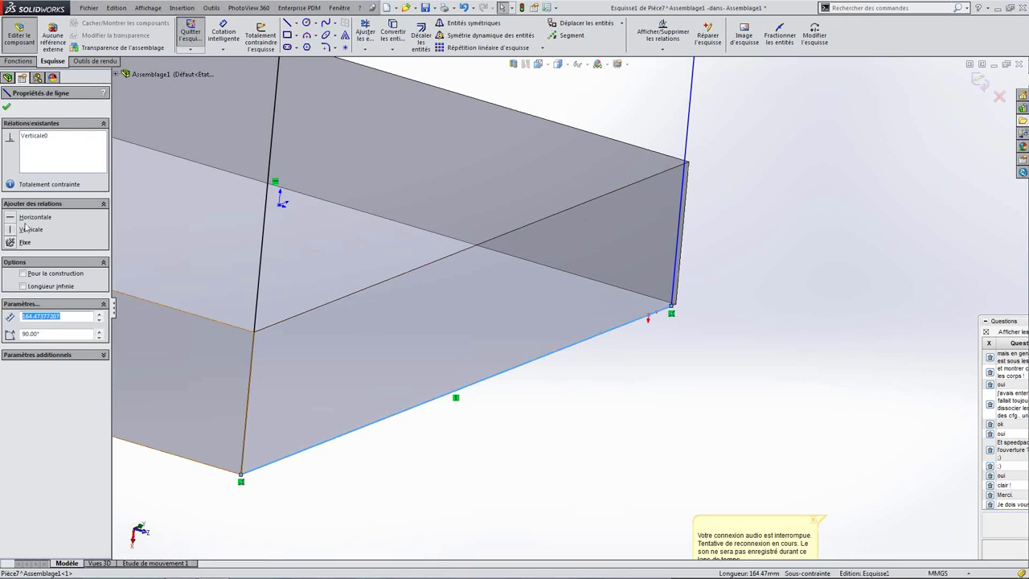
{"action": "left_click", "coordinate": [829, 431]}
{"action": "scroll", "coordinate": [611, 266], "scroll_direction": "down", "scroll_amount": 2}
{"action": "scroll", "coordinate": [595, 257], "scroll_direction": "down", "scroll_amount": 2}
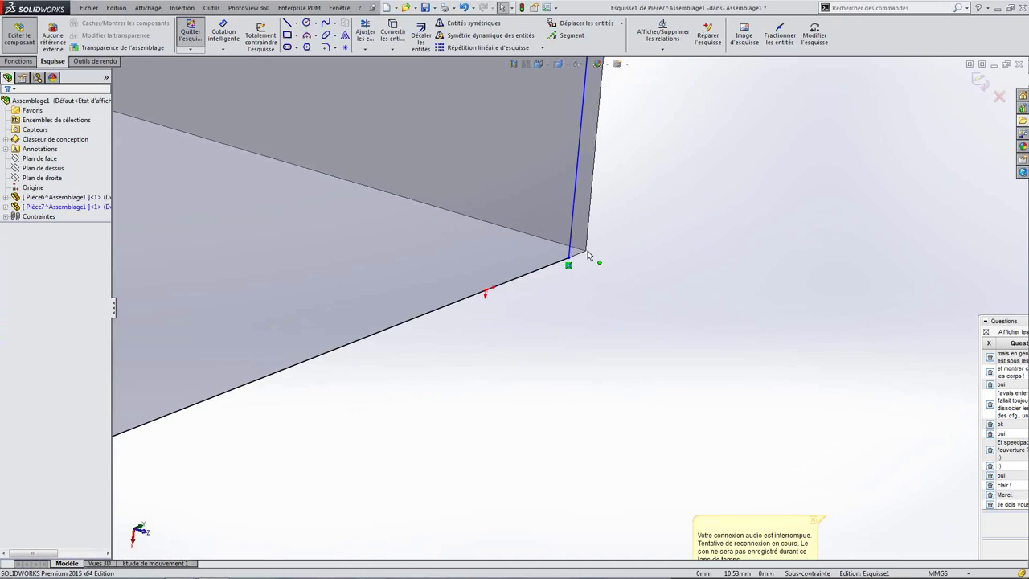
{"action": "left_click", "coordinate": [574, 262]}
{"action": "left_click", "coordinate": [13, 309]}
{"action": "left_click", "coordinate": [535, 397]}
{"action": "scroll", "coordinate": [580, 303], "scroll_direction": "up", "scroll_amount": 2}
- Raise the rectangle's top edge and extrude it into an upright plate
{"action": "left_click_drag", "start_coordinate": [565, 189], "coordinate": [570, 135]}
{"action": "left_click", "coordinate": [19, 61]}
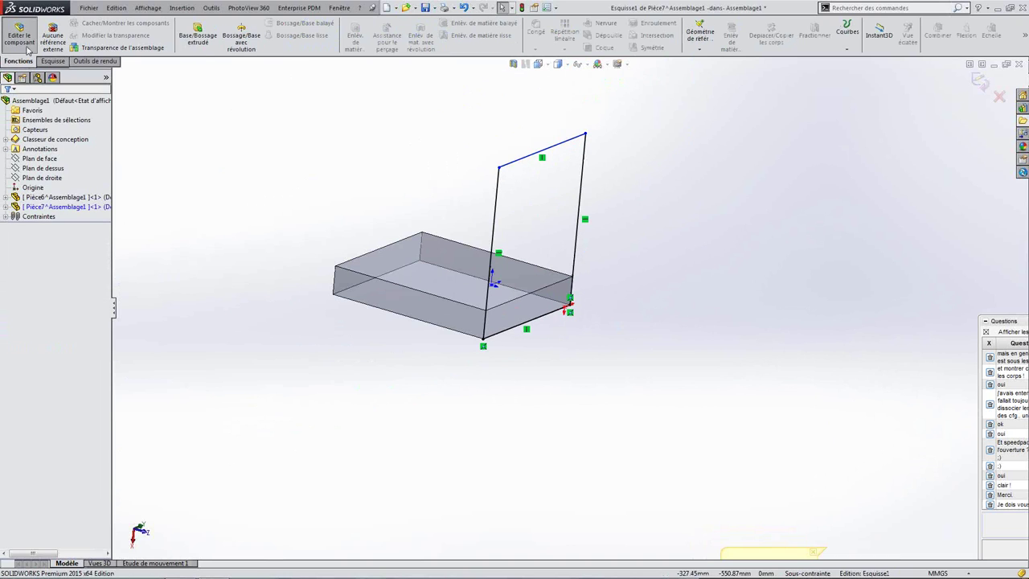
{"action": "left_click", "coordinate": [198, 36]}
{"action": "key", "text": "Return"}
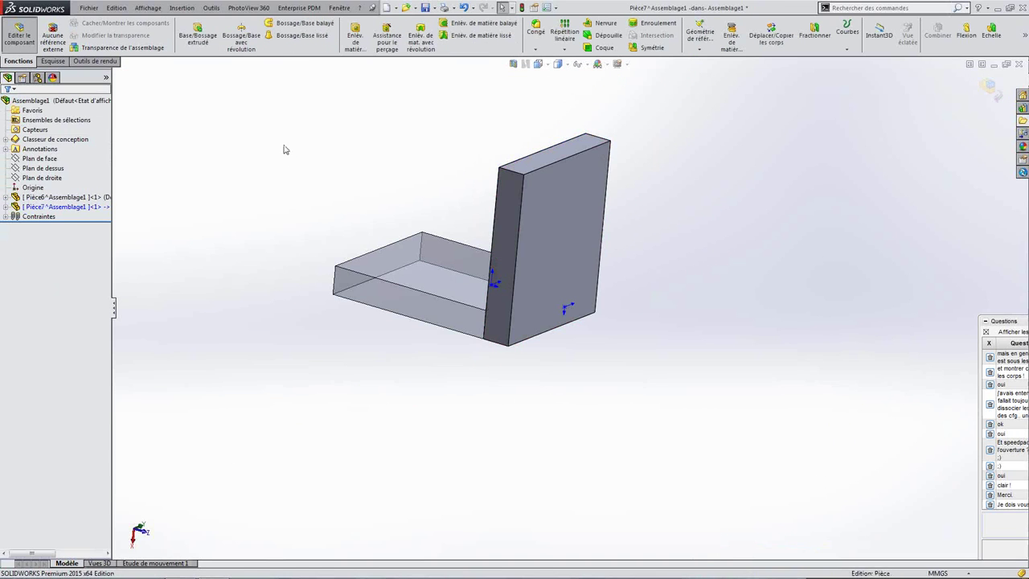
- Exit part editing and select the flat plate's top face, dismissing the save message
{"action": "left_click", "coordinate": [20, 36]}
{"action": "middle_click_drag", "start_coordinate": [463, 280], "coordinate": [445, 271]}
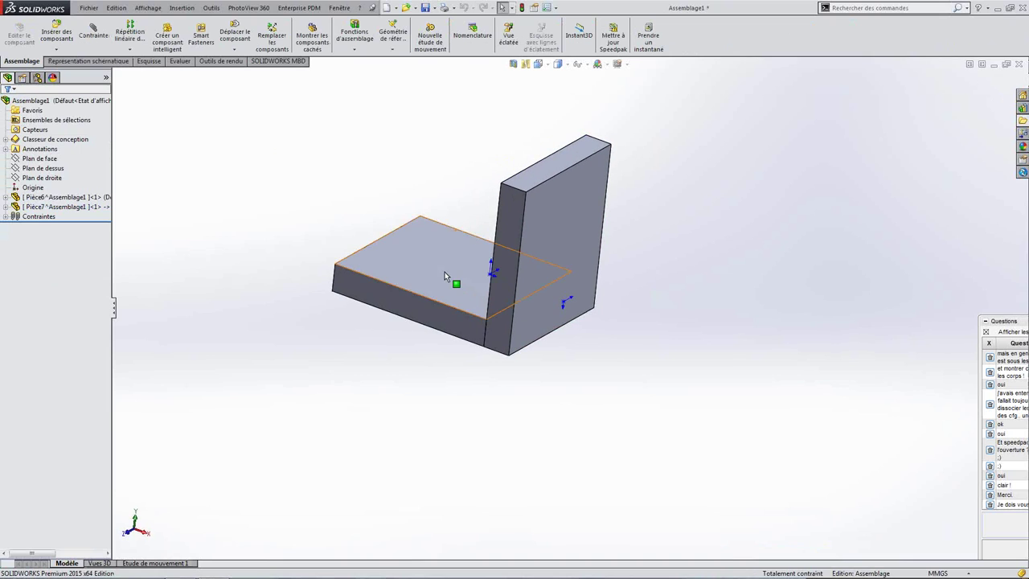
{"action": "left_click", "coordinate": [445, 272]}
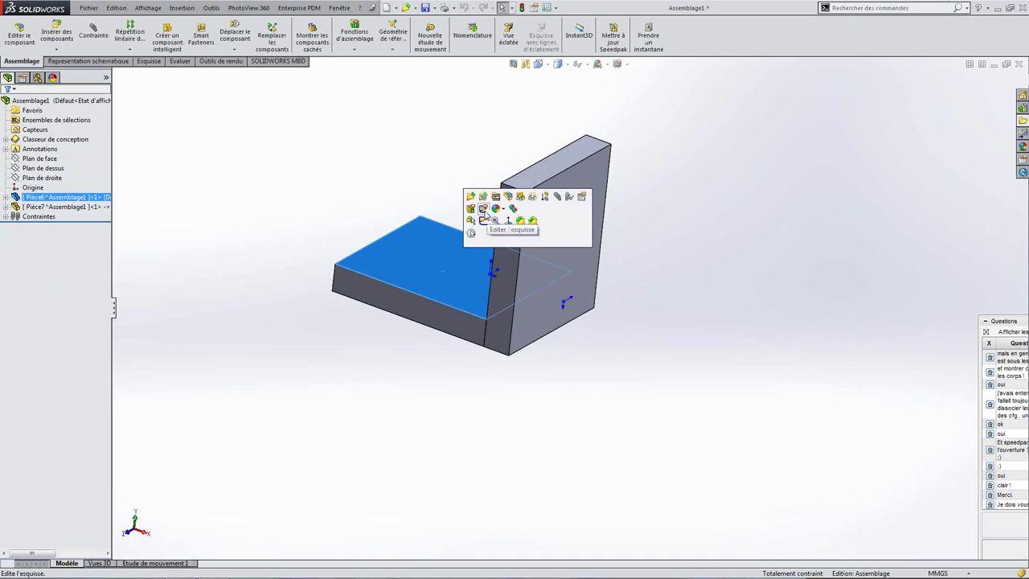
{"action": "left_click", "coordinate": [519, 211]}
{"action": "key", "text": "Escape"}
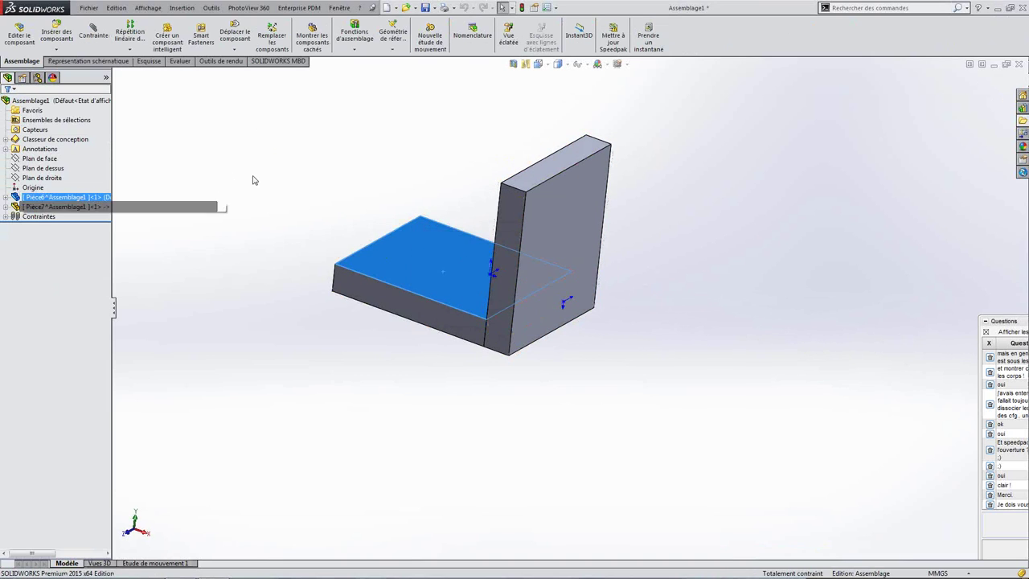
{"action": "left_click", "coordinate": [421, 276]}
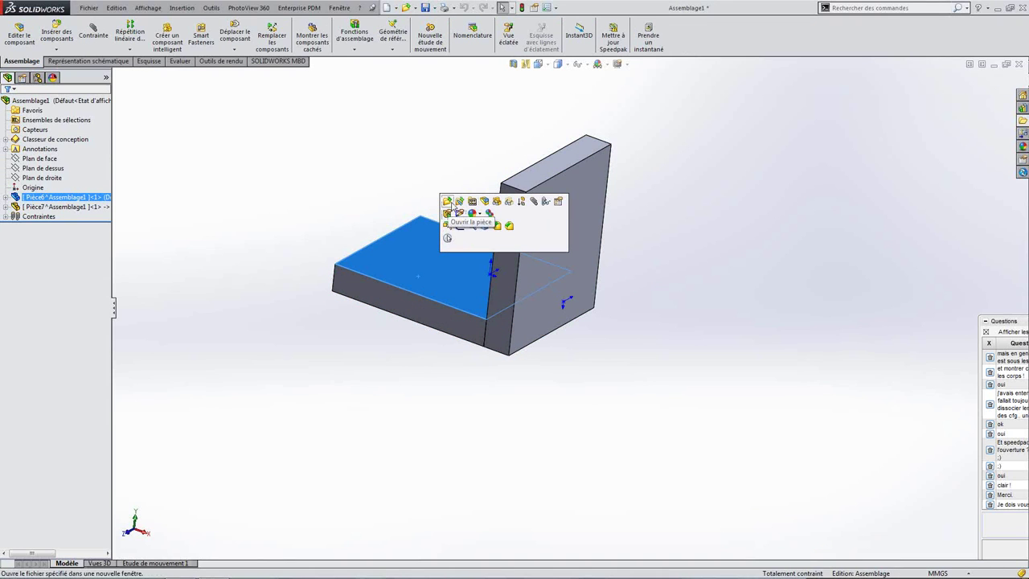
- Open the plate part separately, lengthen its sketch, and rebuild Assemblage1
{"action": "left_click", "coordinate": [446, 224]}
{"action": "scroll", "coordinate": [585, 314], "scroll_direction": "up", "scroll_amount": 5}
{"action": "mouse_move", "coordinate": [585, 313]}
{"action": "middle_mouse_down"}
{"action": "mouse_move", "coordinate": [601, 303]}
{"action": "mouse_move", "coordinate": [547, 311]}
{"action": "middle_mouse_up"}
{"action": "scroll", "coordinate": [546, 354], "scroll_direction": "down", "scroll_amount": 3}
{"action": "left_click", "coordinate": [546, 360]}
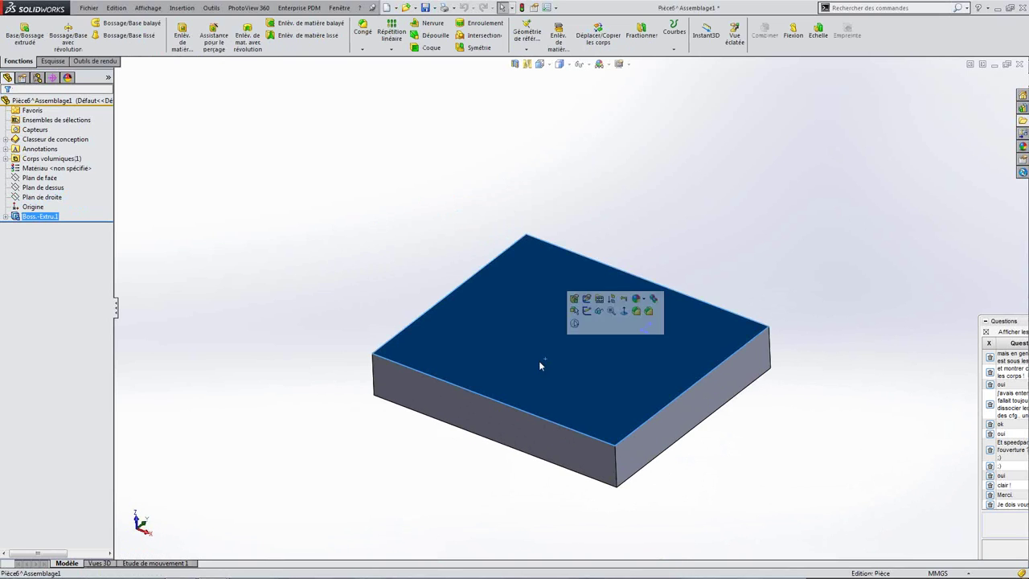
{"action": "left_click", "coordinate": [587, 301]}
{"action": "scroll", "coordinate": [570, 378], "scroll_direction": "up", "scroll_amount": 3}
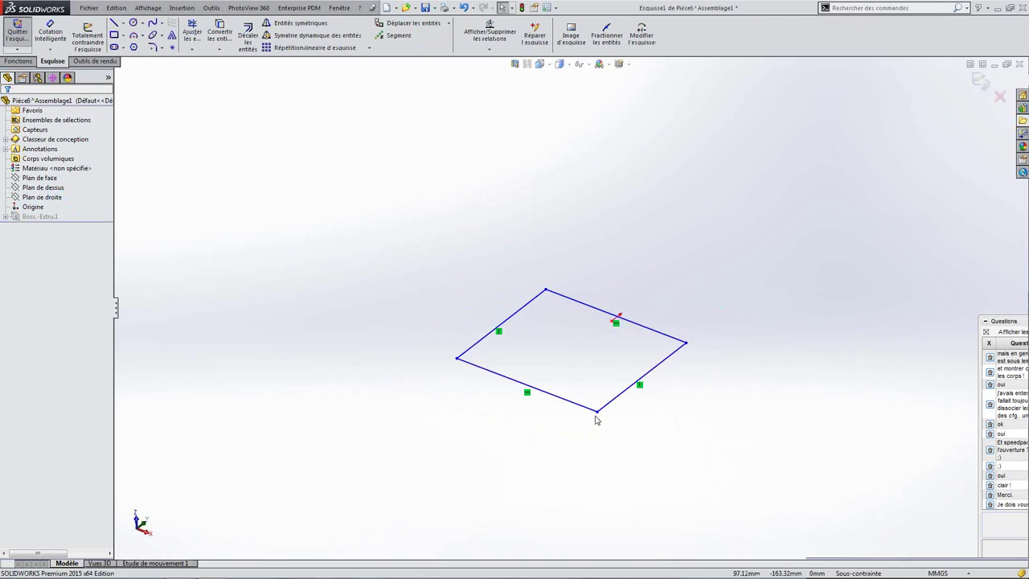
{"action": "left_click_drag", "start_coordinate": [598, 417], "coordinate": [389, 532]}
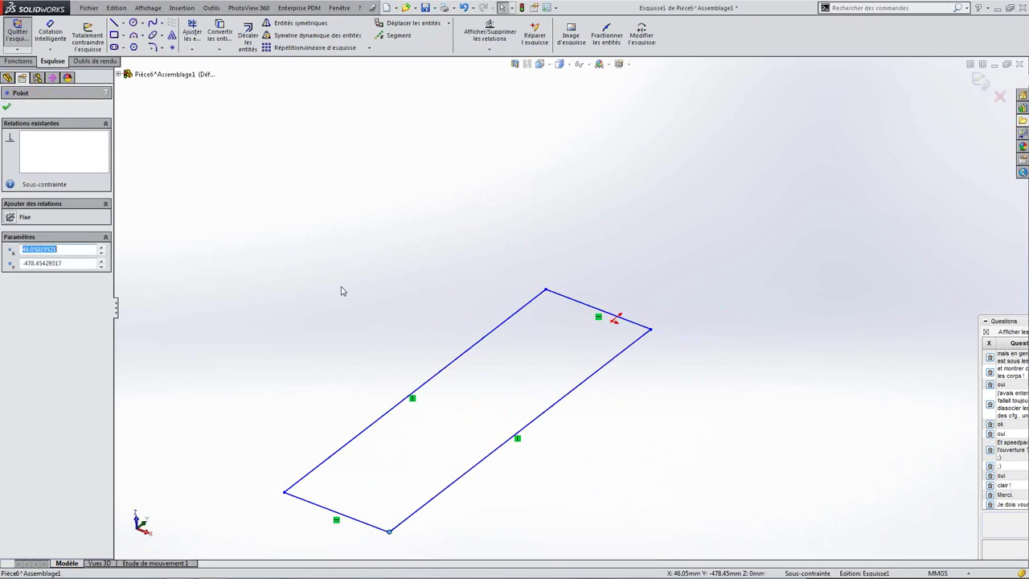
{"action": "left_click", "coordinate": [521, 8]}
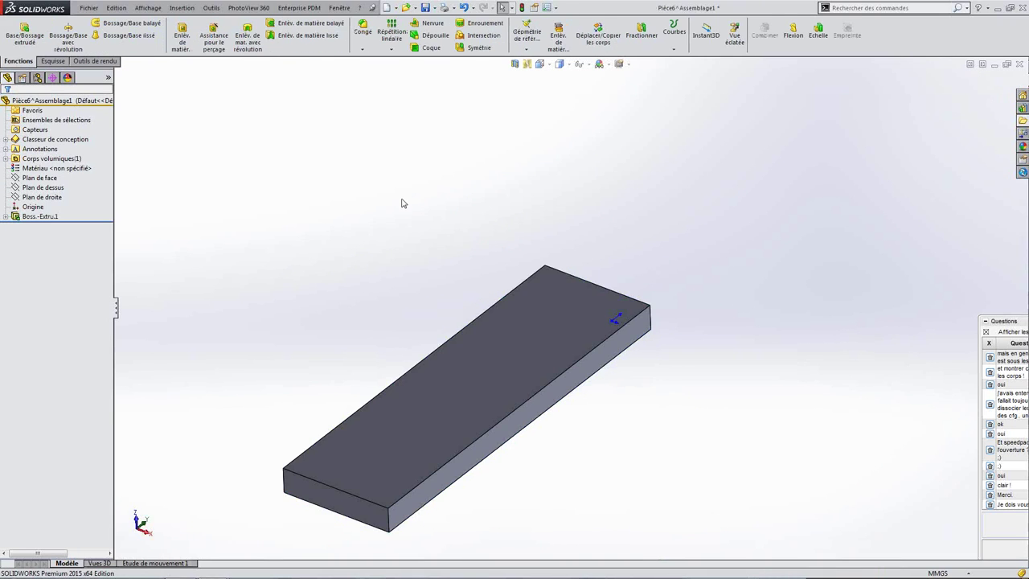
{"action": "key", "text": "ctrl+Tab"}
{"action": "left_click", "coordinate": [227, 147]}
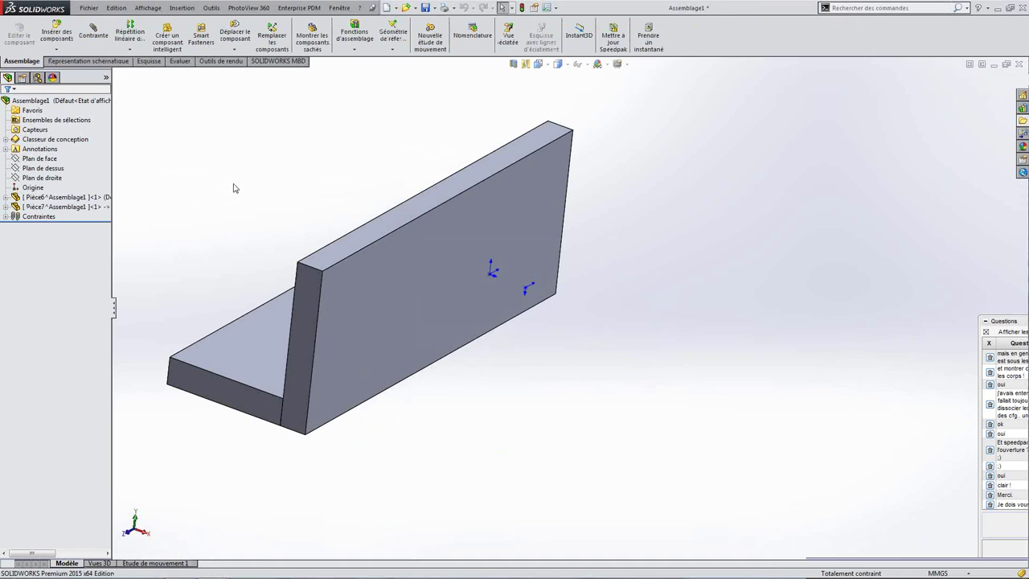
- Fit and orbit the L-bracket, widen the design tree panel, and save the assembly
{"action": "key", "text": "f"}
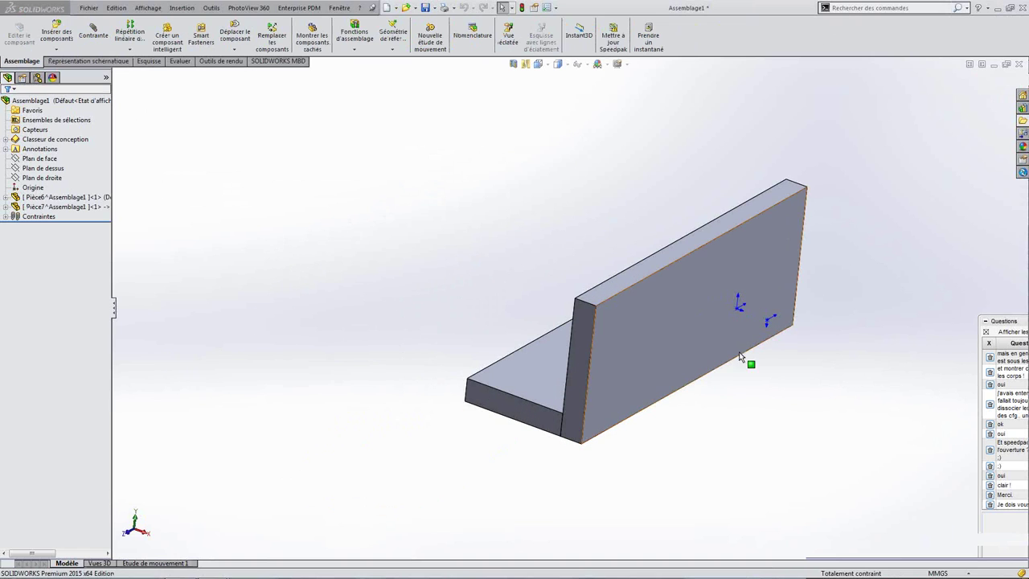
{"action": "scroll", "coordinate": [722, 363], "scroll_direction": "down", "scroll_amount": 3}
{"action": "scroll", "coordinate": [722, 362], "scroll_direction": "up", "scroll_amount": 1}
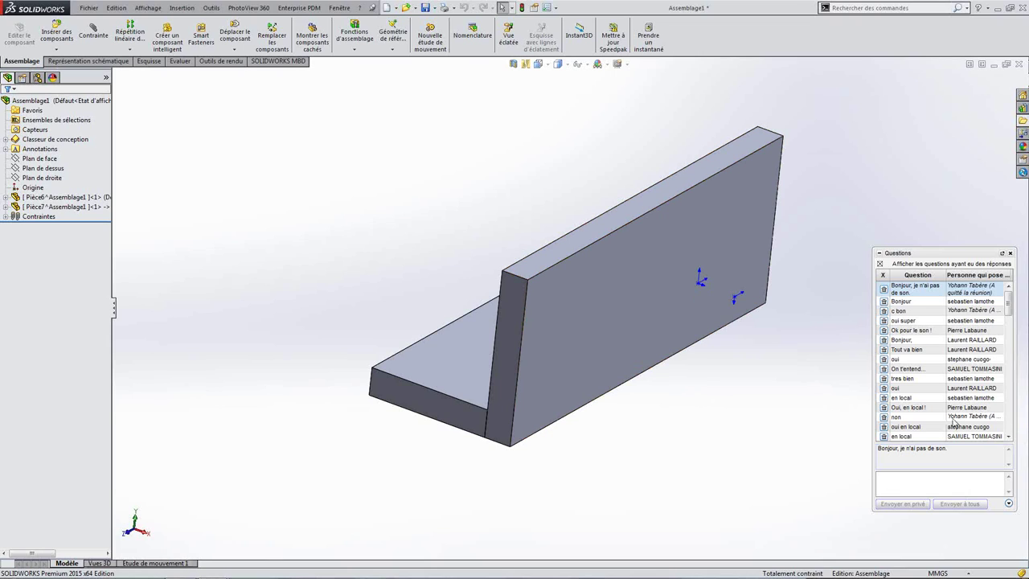
{"action": "left_click", "coordinate": [1011, 309]}
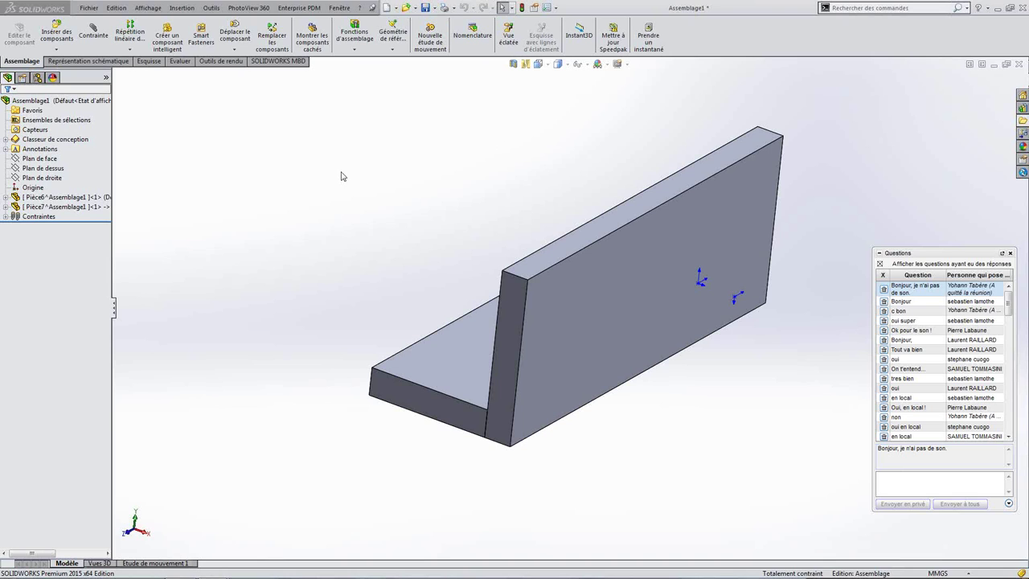
{"action": "mouse_move", "coordinate": [658, 328]}
{"action": "middle_mouse_down"}
{"action": "mouse_move", "coordinate": [768, 274]}
{"action": "mouse_move", "coordinate": [453, 298]}
{"action": "middle_mouse_up"}
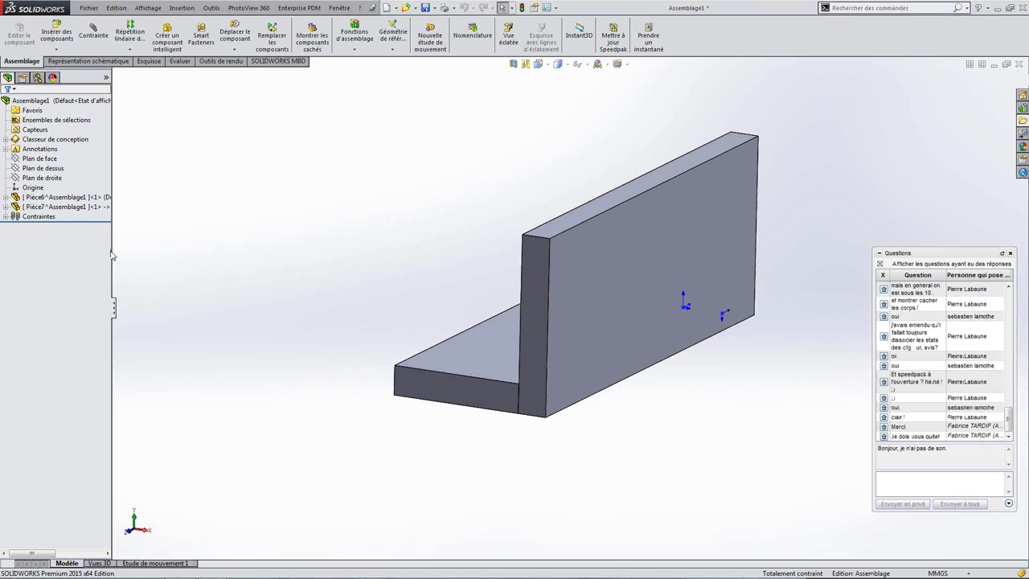
{"action": "left_click_drag", "start_coordinate": [113, 254], "coordinate": [161, 254]}
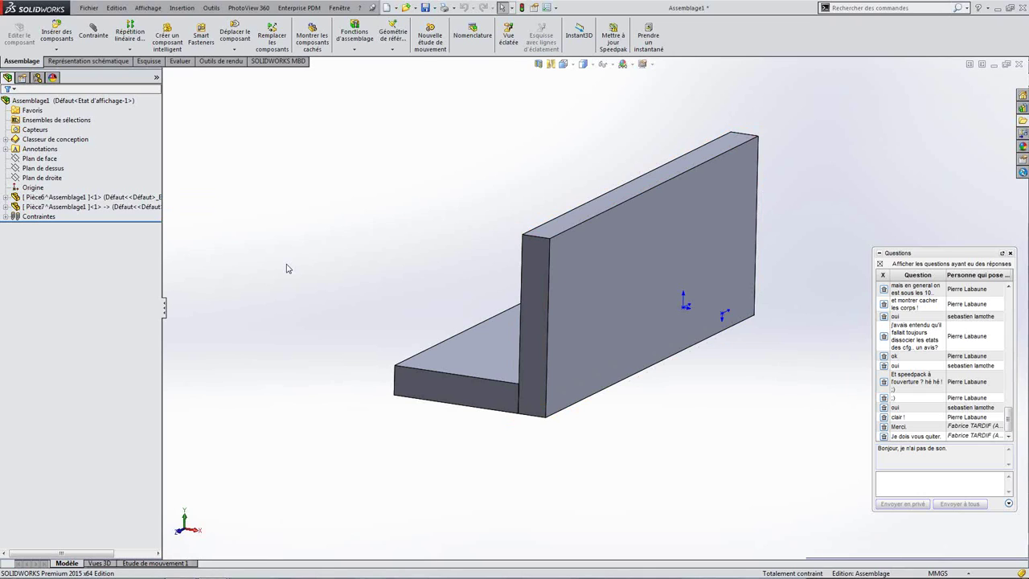
{"action": "key", "text": "ctrl+s"}
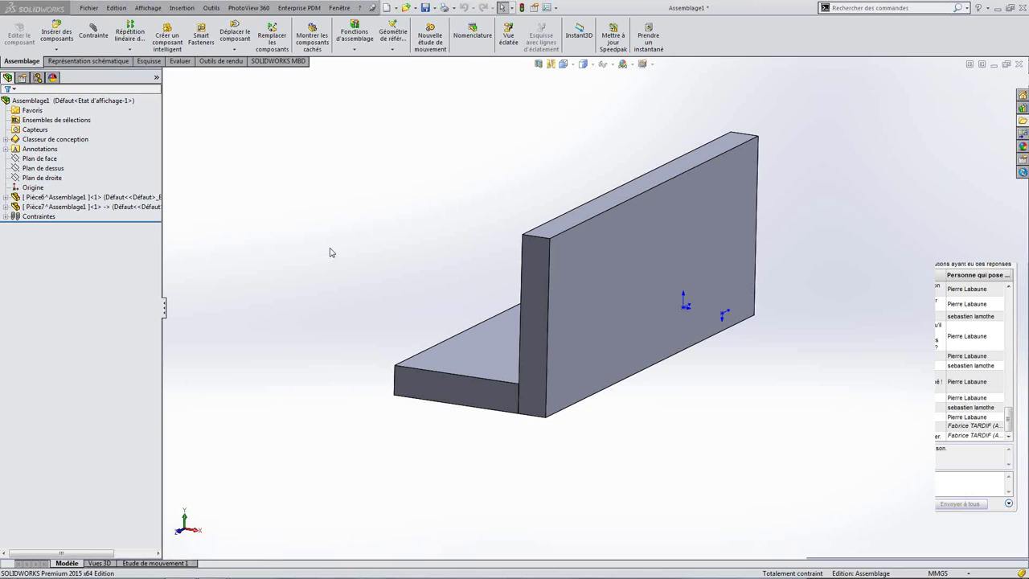
{"action": "left_click", "coordinate": [212, 10]}
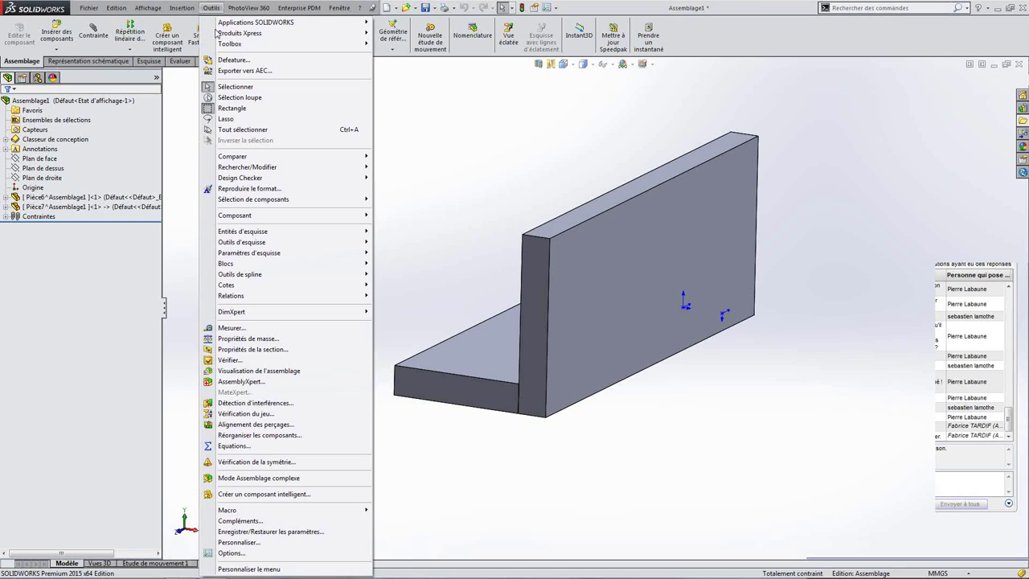
{"action": "left_click", "coordinate": [236, 448]}
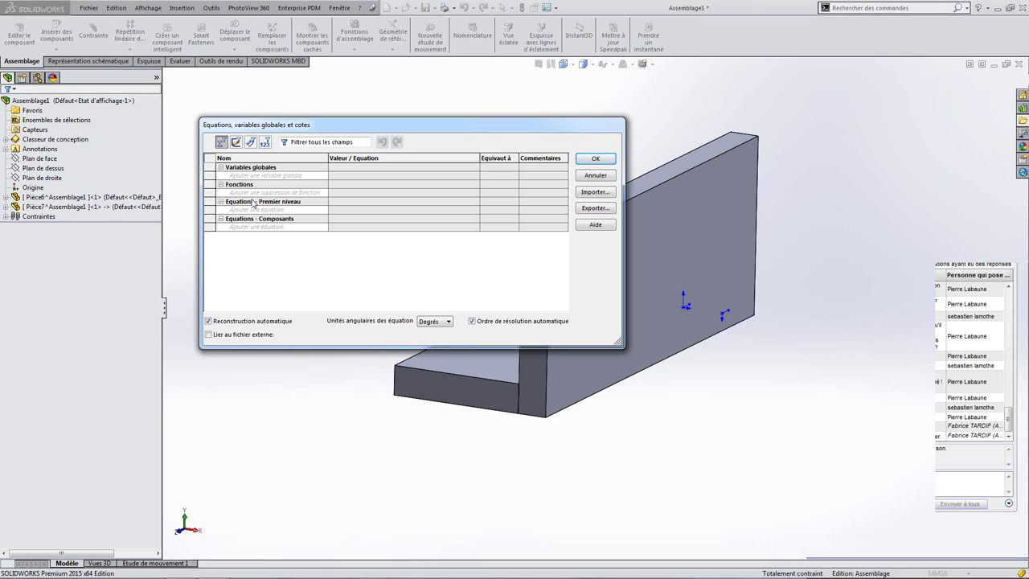
{"action": "left_click", "coordinate": [596, 175]}
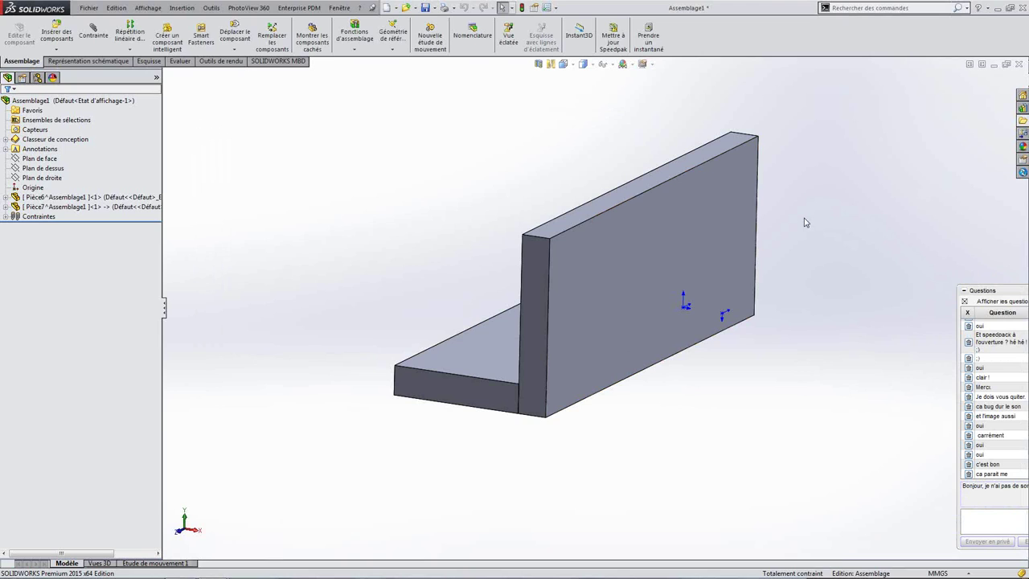
{"action": "scroll", "coordinate": [591, 287], "scroll_direction": "up", "scroll_amount": 2}
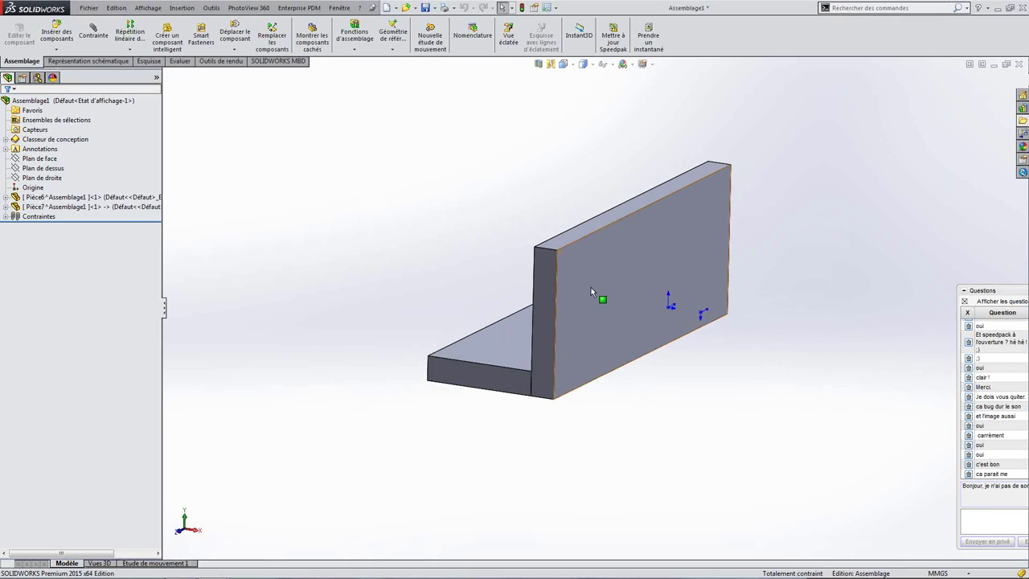
{"action": "middle_click_drag", "start_coordinate": [790, 324], "coordinate": [356, 179], "text": "ctrl"}
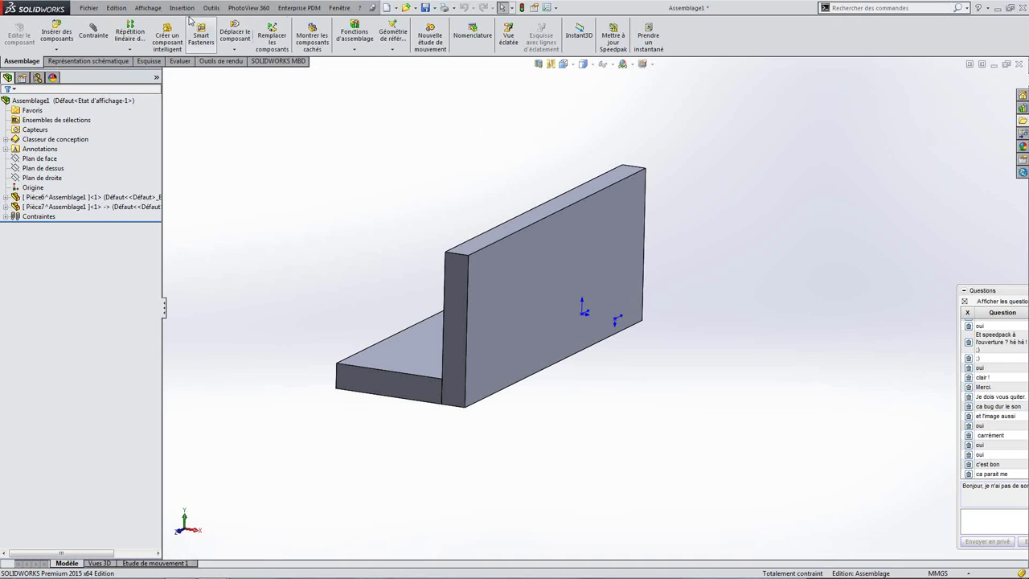
{"action": "left_click", "coordinate": [208, 10]}
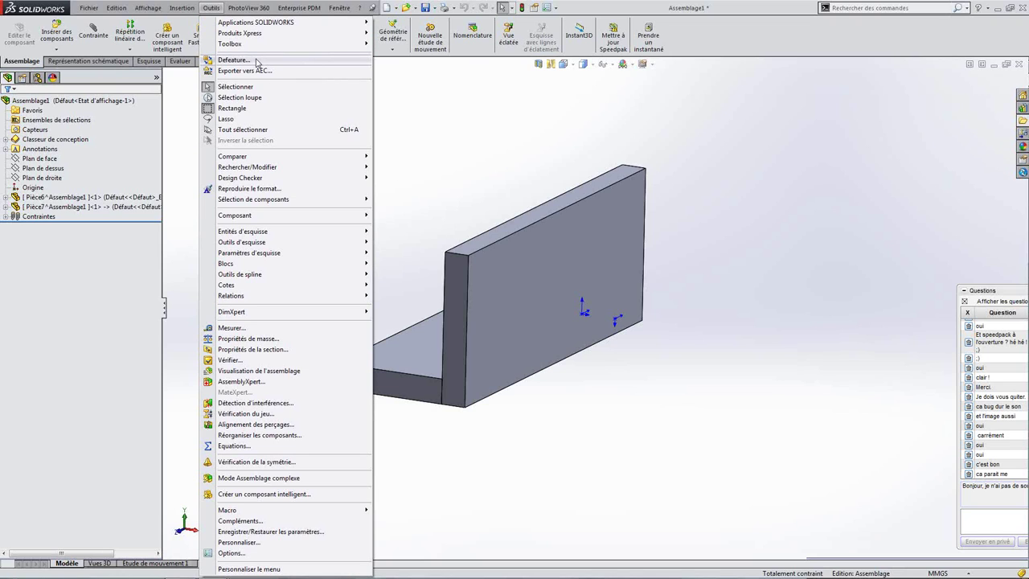
{"action": "left_click", "coordinate": [1018, 297]}
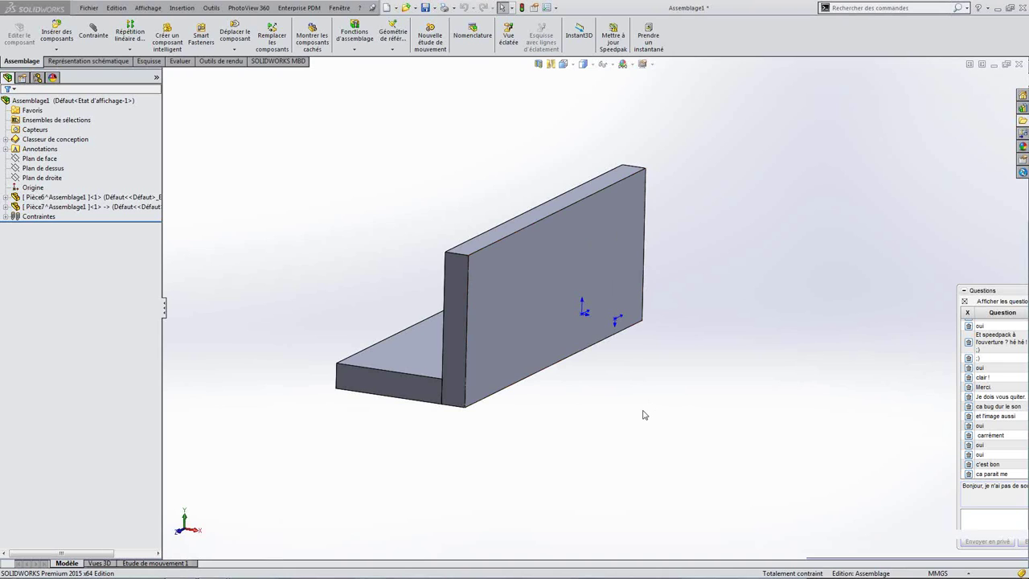
{"action": "left_click", "coordinate": [213, 8]}
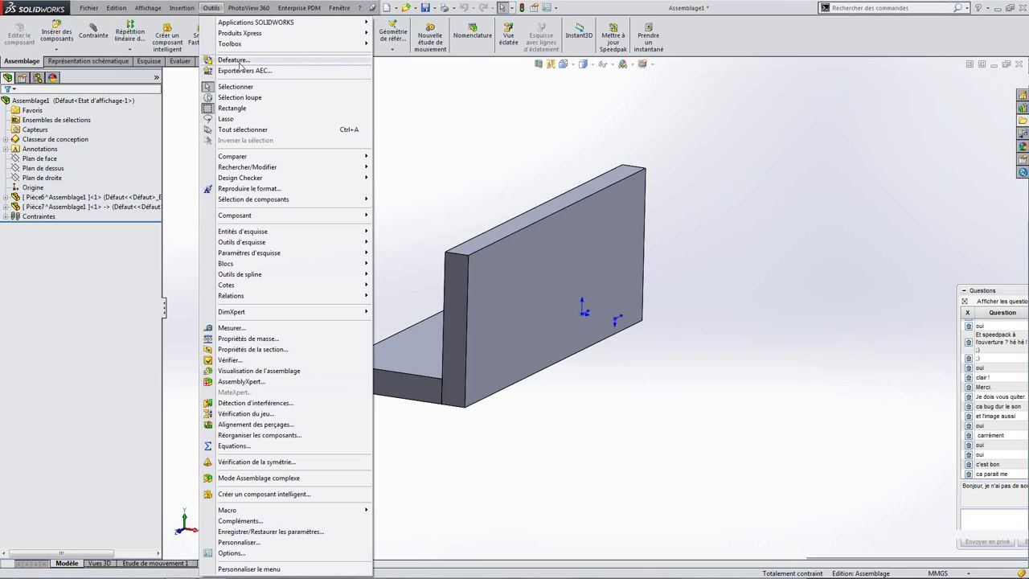
{"action": "left_click", "coordinate": [461, 127]}
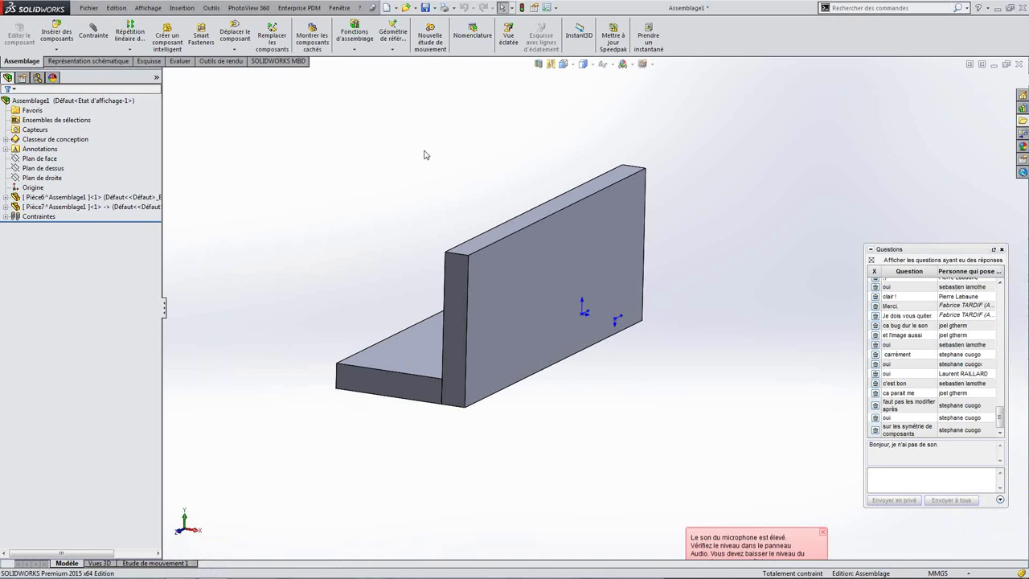
- Look through the Outils, assembly-feature and linear-pattern menus, then select Pièce7's front face
{"action": "left_click", "coordinate": [822, 532]}
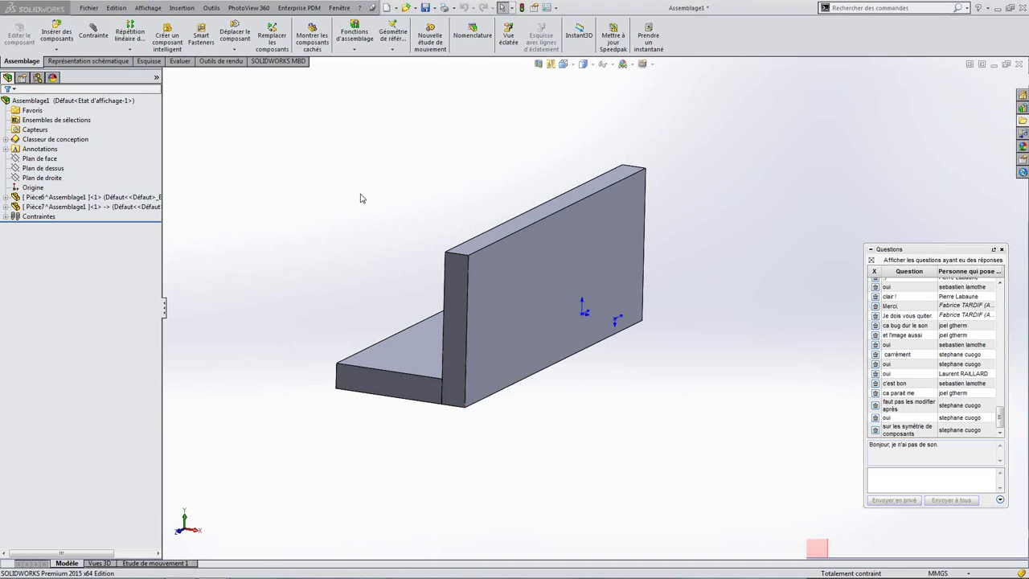
{"action": "left_click", "coordinate": [211, 8]}
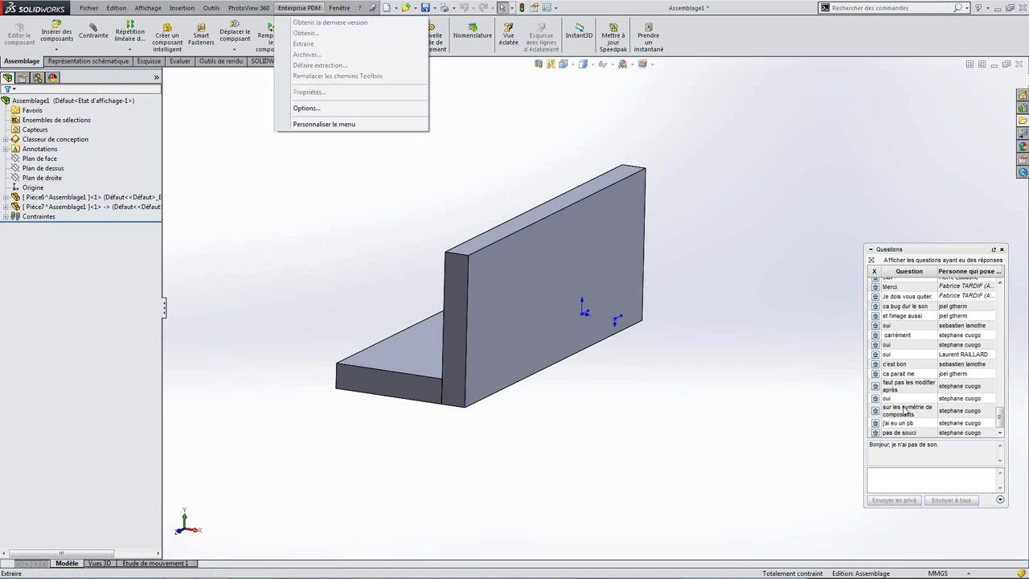
{"action": "left_click", "coordinate": [239, 236]}
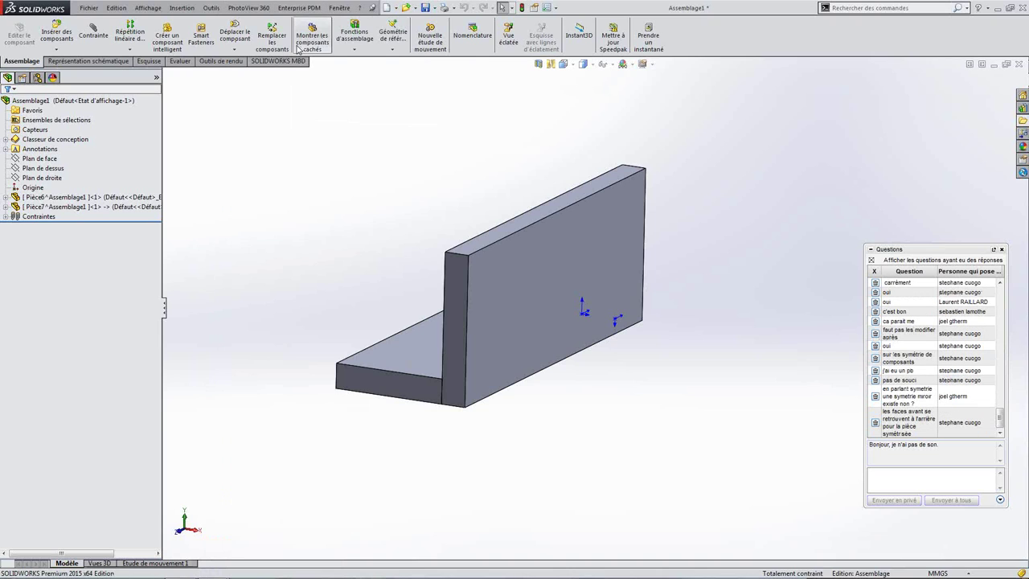
{"action": "left_click", "coordinate": [356, 51]}
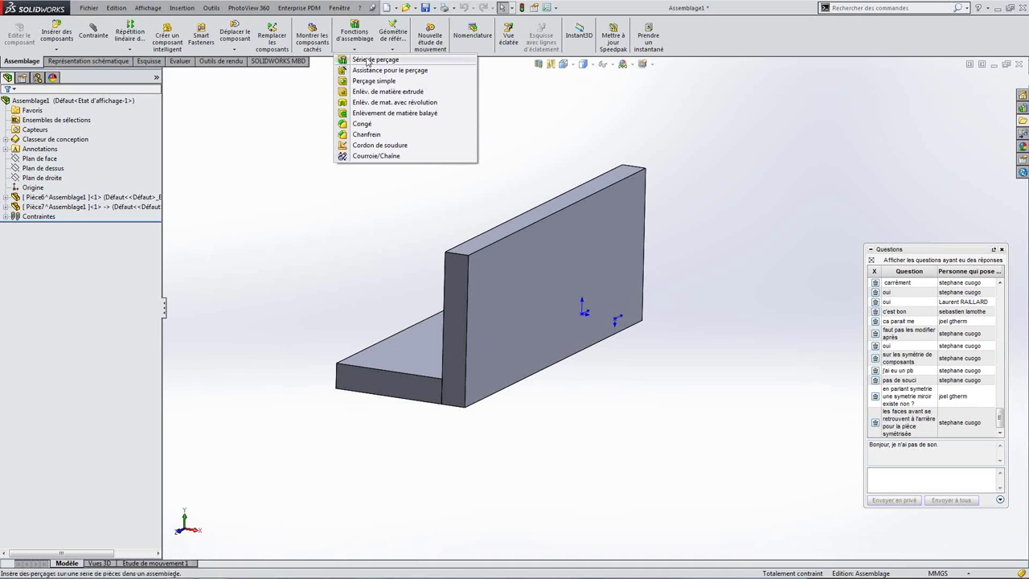
{"action": "left_click", "coordinate": [130, 49]}
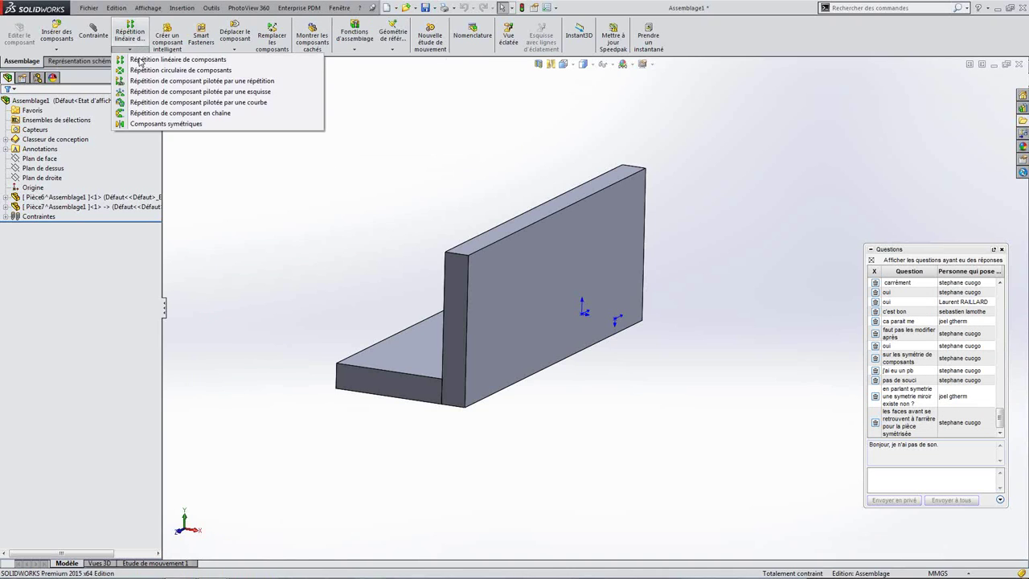
{"action": "scroll", "coordinate": [551, 323], "scroll_direction": "down", "scroll_amount": 3}
{"action": "left_click", "coordinate": [510, 259]}
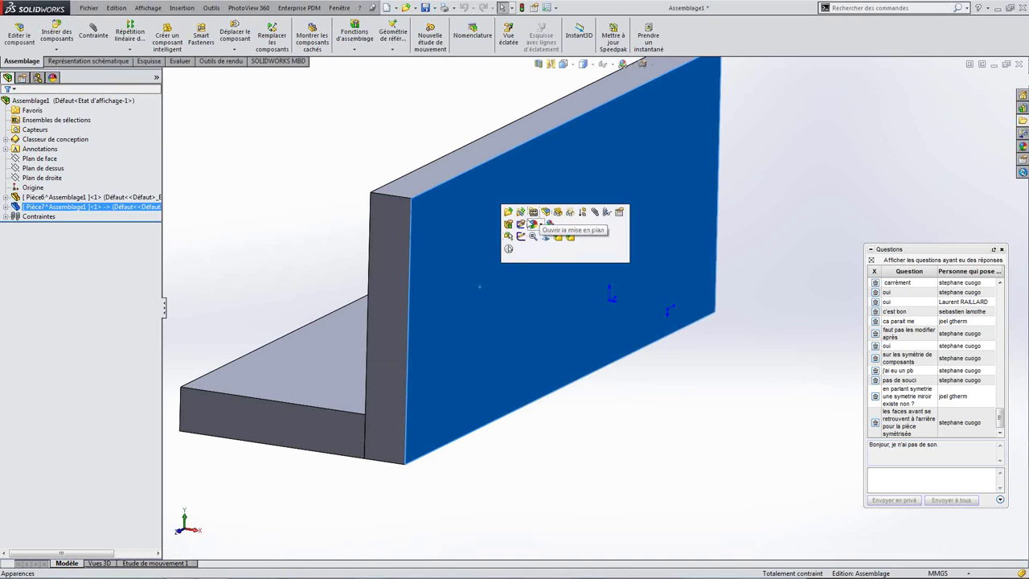
- Open Pièce7 on its own and sketch a circle on its face near the lower end
{"action": "left_click", "coordinate": [89, 197], "text": "shift"}
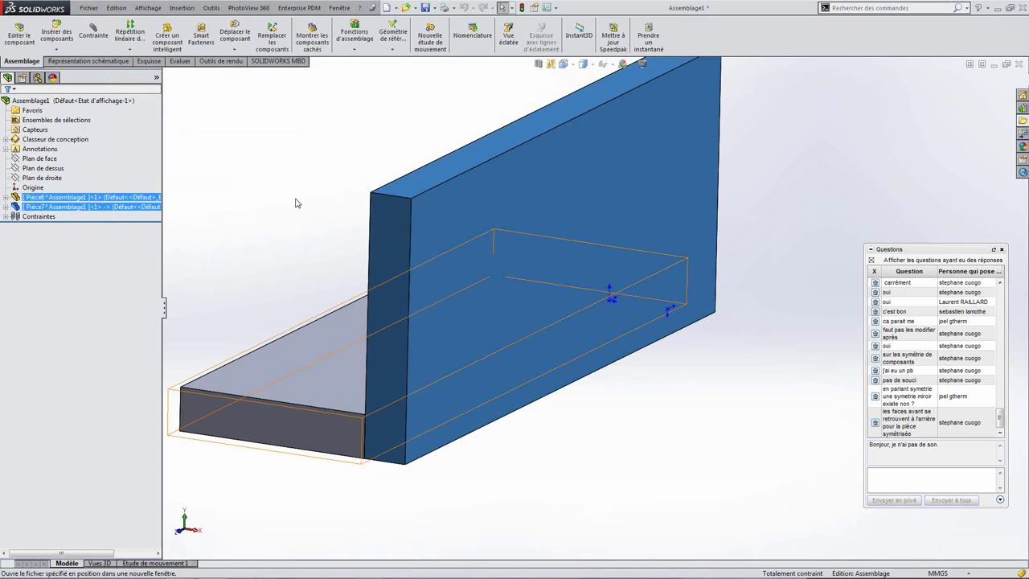
{"action": "left_click", "coordinate": [549, 309]}
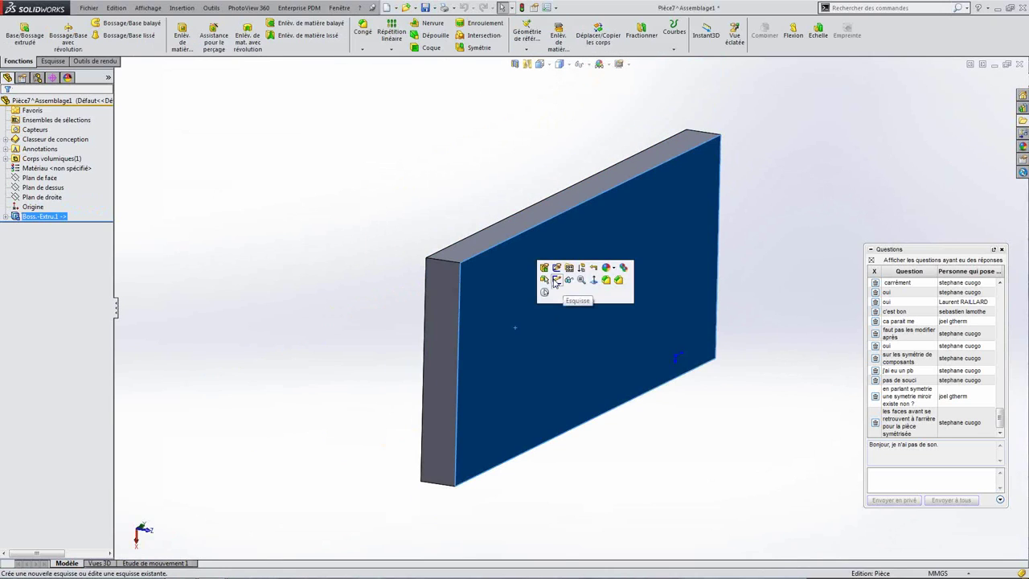
{"action": "left_click", "coordinate": [554, 283]}
{"action": "left_click", "coordinate": [134, 22]}
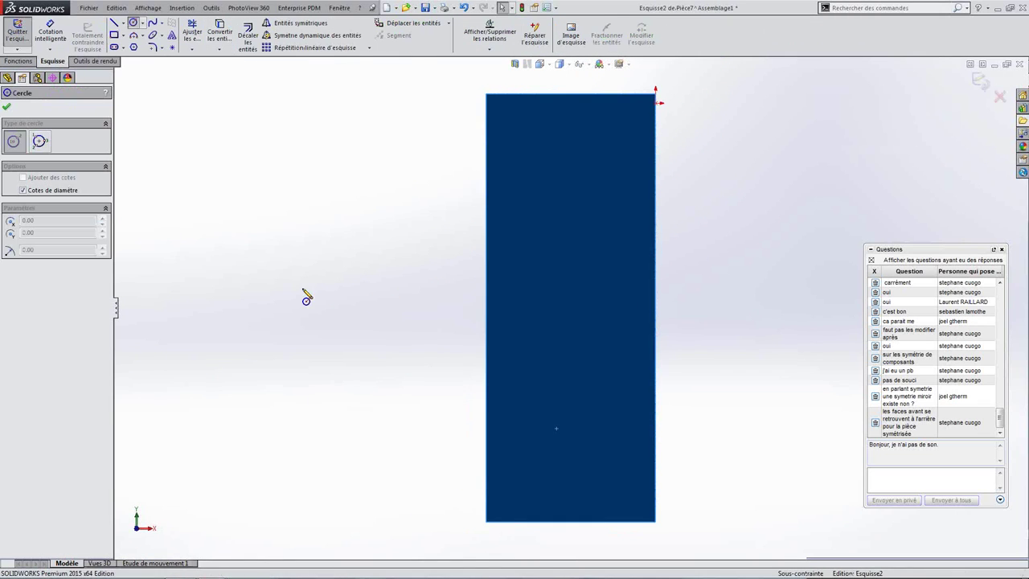
{"action": "left_click", "coordinate": [569, 482]}
{"action": "left_click", "coordinate": [581, 471]}
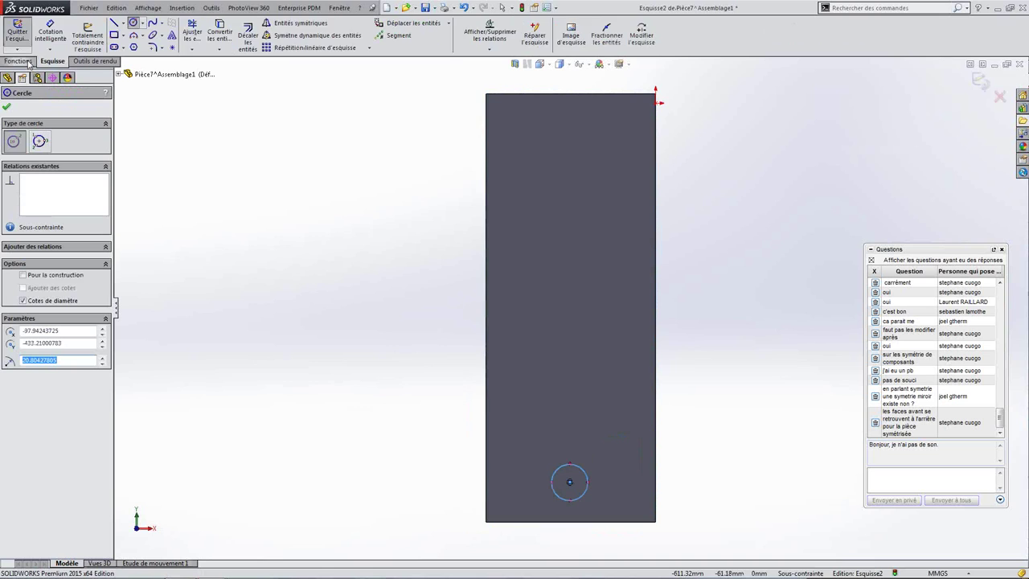
- Cut the circle as an Enlèv. mat.-Extru. with Direction 1 set to A travers tout
{"action": "left_click", "coordinate": [17, 62]}
{"action": "left_click", "coordinate": [182, 33]}
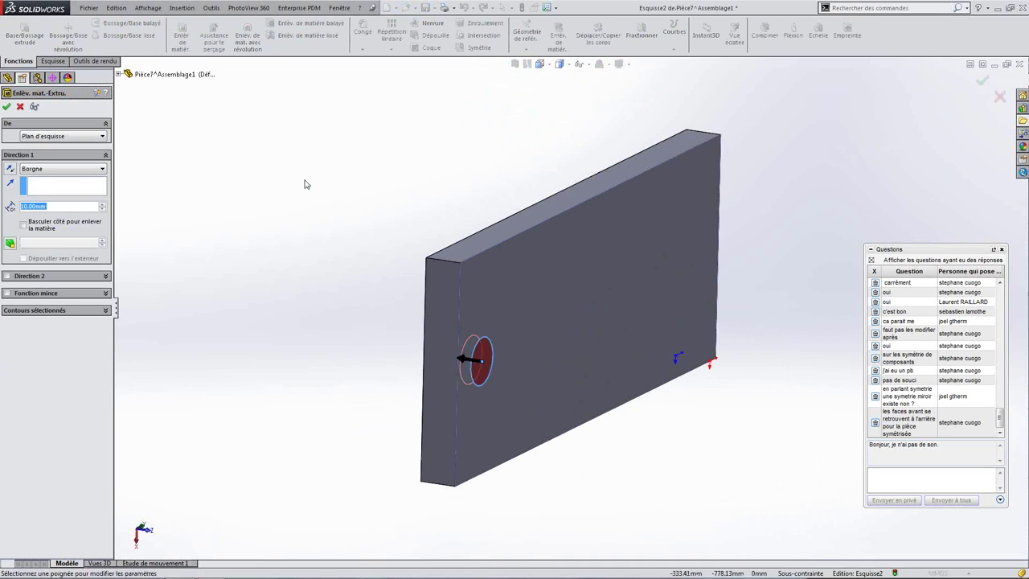
{"action": "left_click", "coordinate": [37, 168]}
{"action": "left_click", "coordinate": [44, 185]}
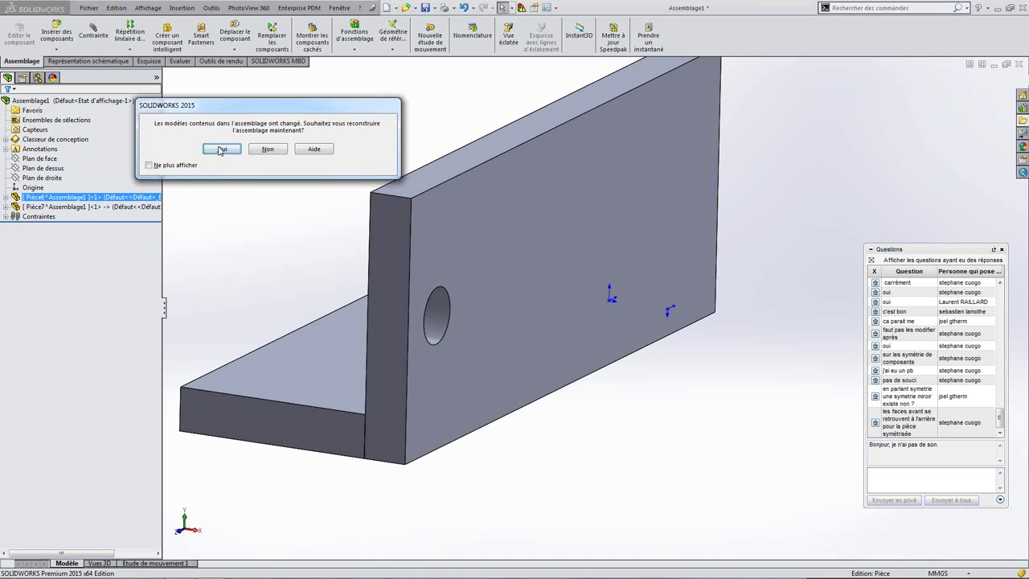
- Accept the hole, return to the assembly and zoom in on the bracket's lower corner
{"action": "left_click", "coordinate": [209, 147]}
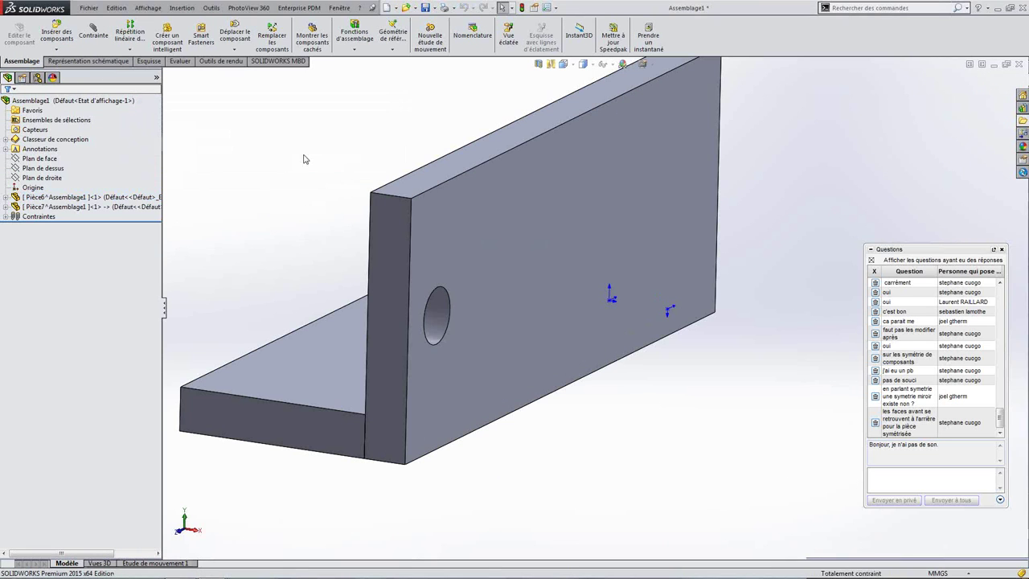
{"action": "middle_click_drag", "start_coordinate": [274, 194], "coordinate": [402, 279]}
{"action": "scroll", "coordinate": [609, 361], "scroll_direction": "down", "scroll_amount": 5}
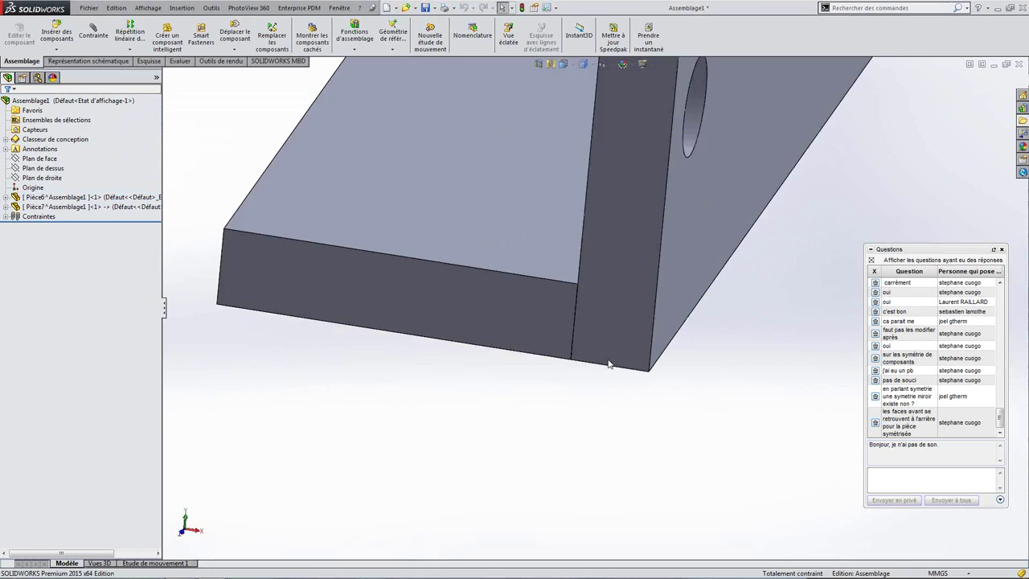
{"action": "right_click", "coordinate": [625, 206]}
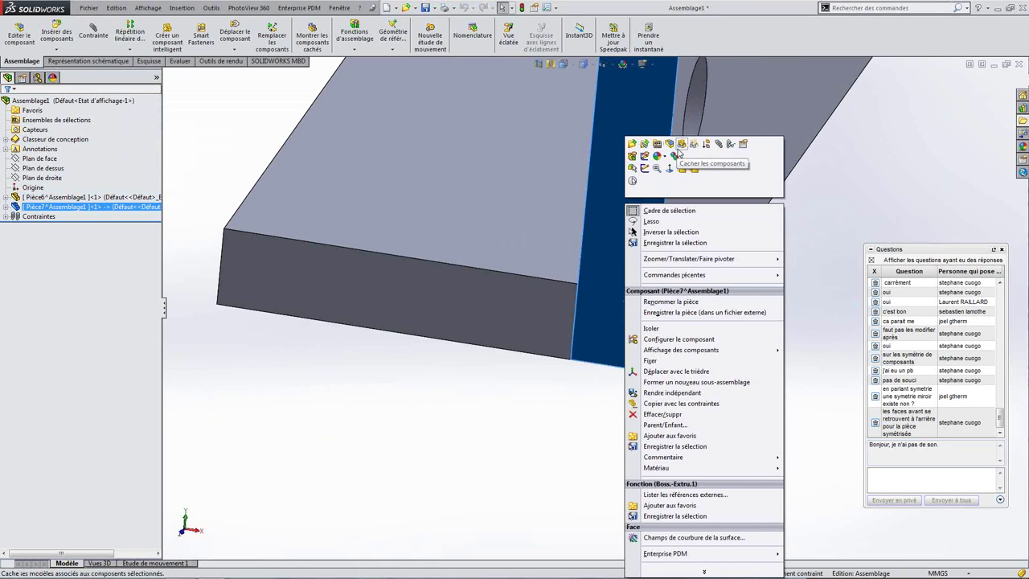
{"action": "left_click", "coordinate": [673, 166]}
- Add reference plane PLAN1 as a Plan milieu between two long faces of Pièce6's bar
{"action": "middle_click_drag", "start_coordinate": [672, 162], "coordinate": [632, 276]}
{"action": "scroll", "coordinate": [524, 259], "scroll_direction": "up", "scroll_amount": 3}
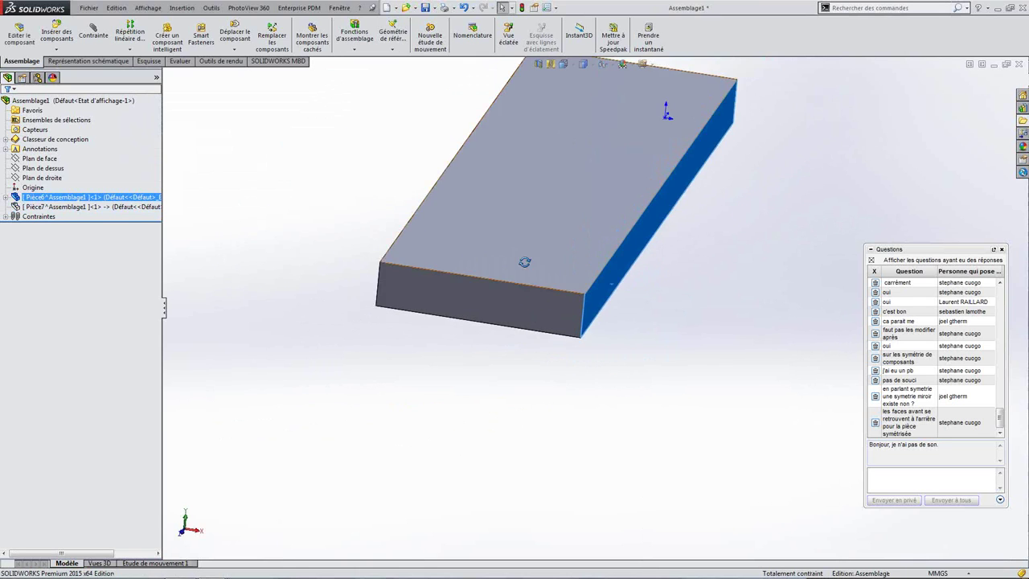
{"action": "scroll", "coordinate": [580, 247], "scroll_direction": "down", "scroll_amount": 5}
{"action": "left_click", "coordinate": [579, 247]}
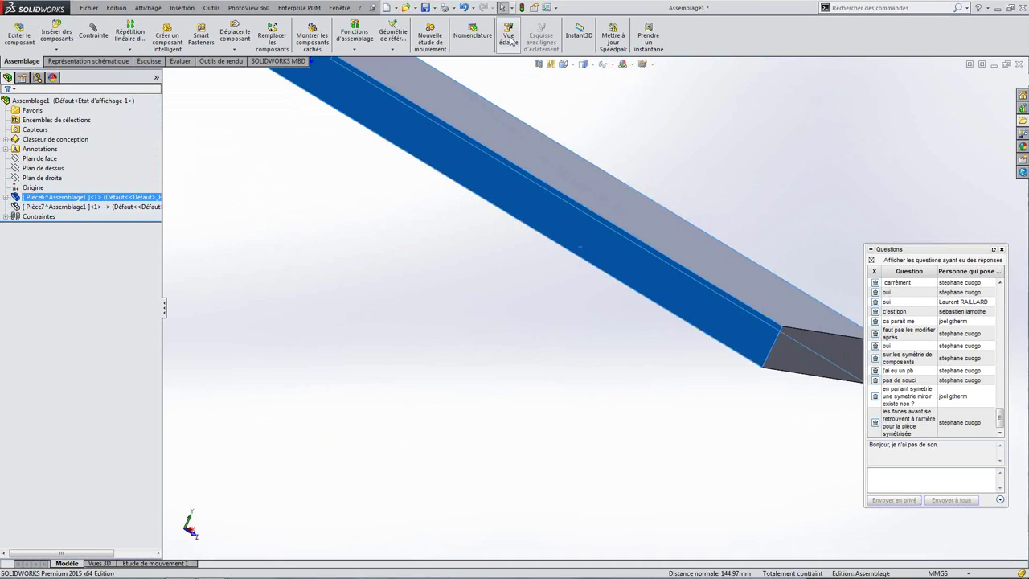
{"action": "left_click", "coordinate": [394, 36]}
{"action": "left_click", "coordinate": [402, 60]}
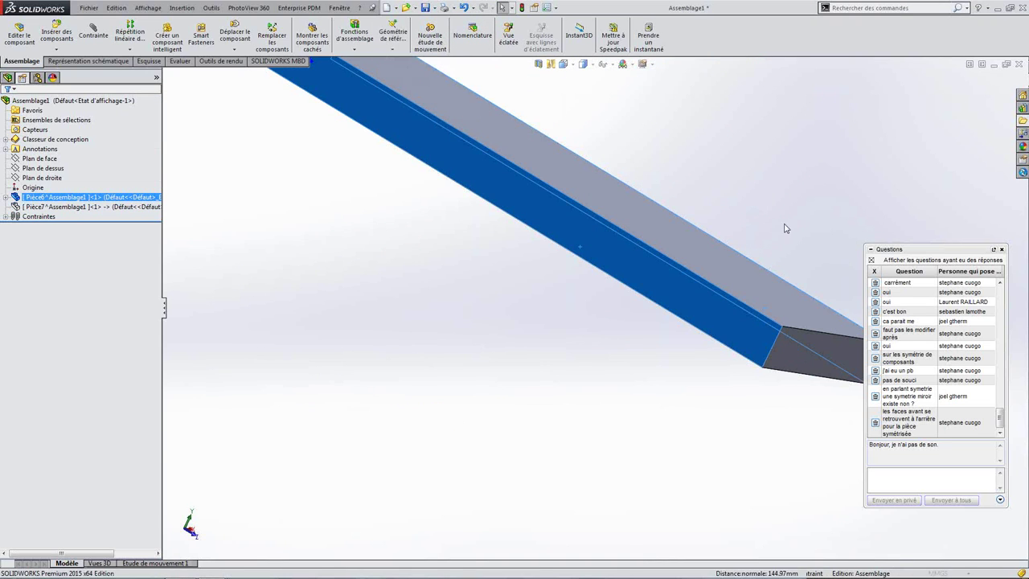
{"action": "middle_click_drag", "start_coordinate": [745, 212], "coordinate": [563, 242]}
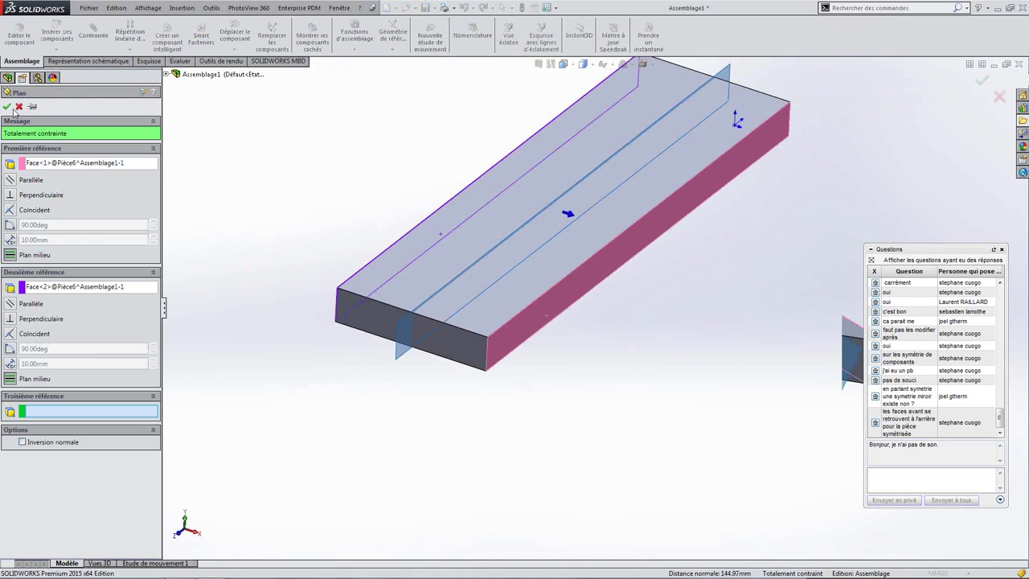
{"action": "left_click", "coordinate": [7, 106]}
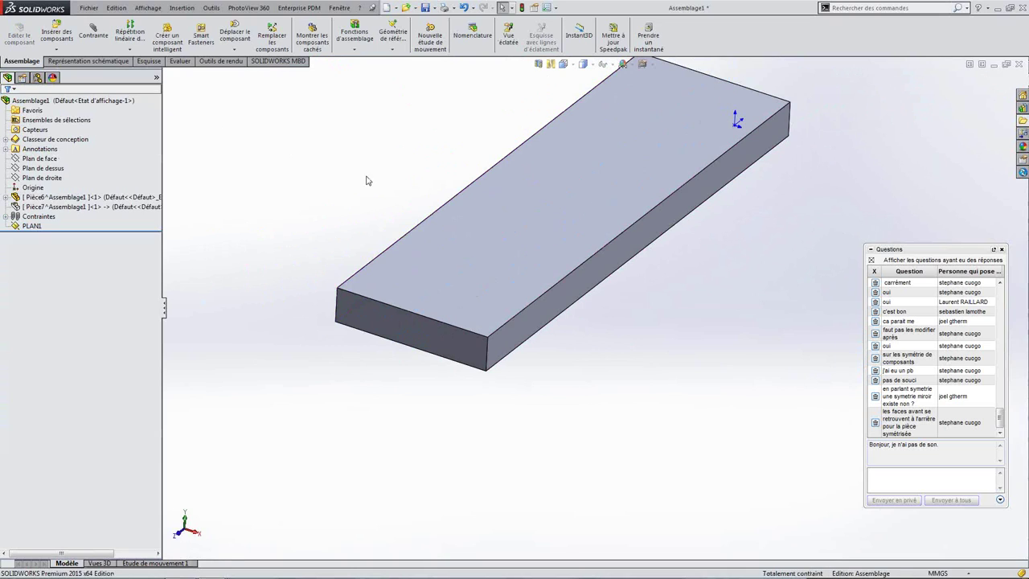
- Make the hidden Pièce7 plate visible again with Montrer les composants
{"action": "left_click", "coordinate": [73, 209]}
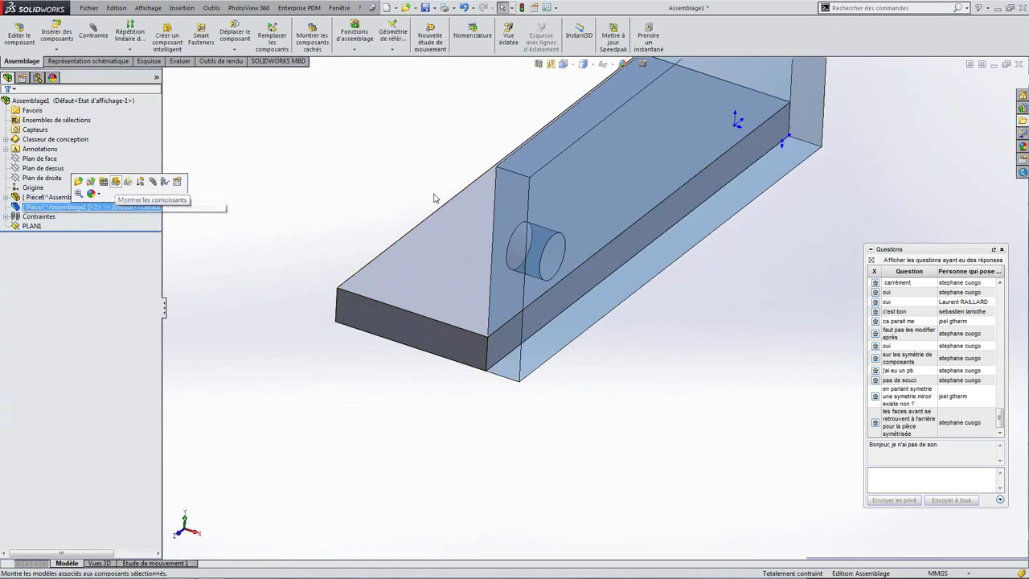
{"action": "left_click", "coordinate": [101, 191]}
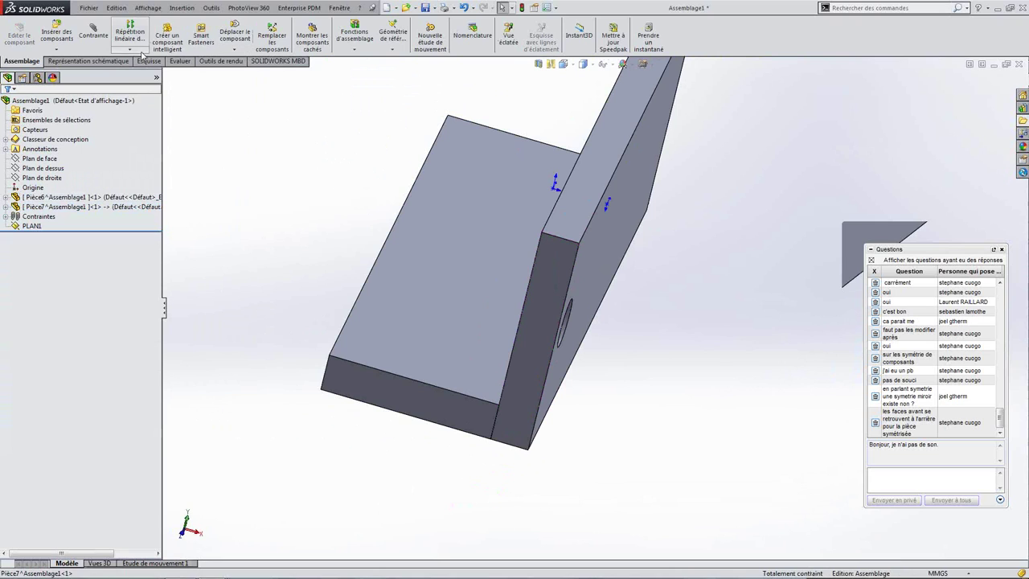
{"action": "left_click", "coordinate": [130, 49]}
{"action": "left_click", "coordinate": [152, 124]}
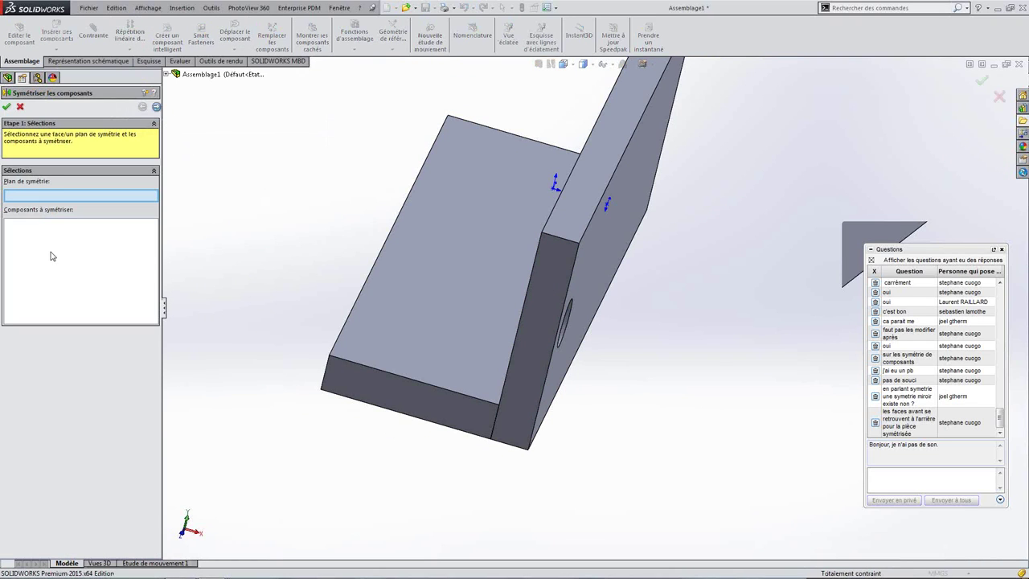
{"action": "left_click", "coordinate": [166, 74]}
{"action": "left_click", "coordinate": [202, 199]}
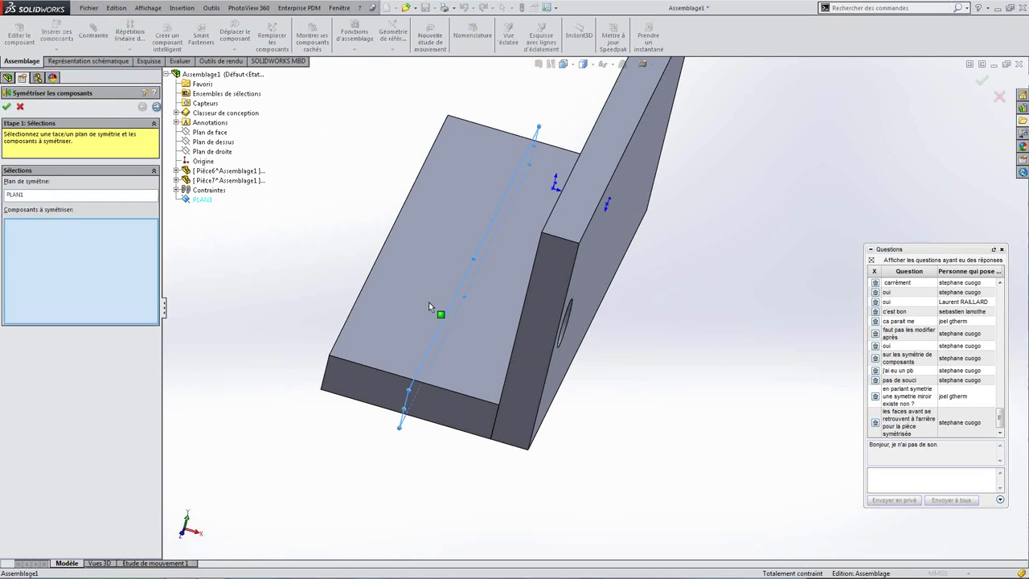
{"action": "left_click", "coordinate": [597, 260]}
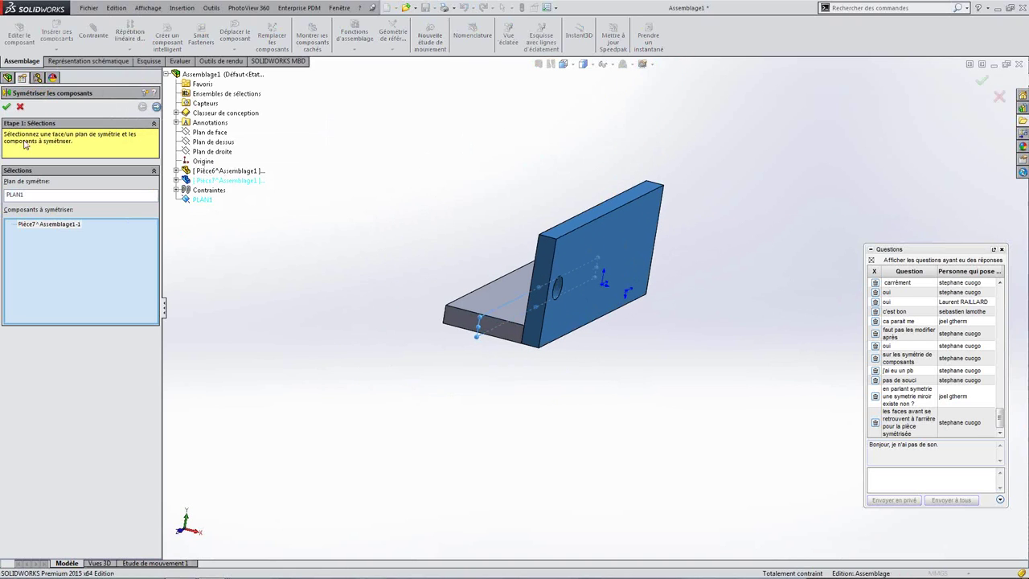
{"action": "left_click", "coordinate": [157, 106]}
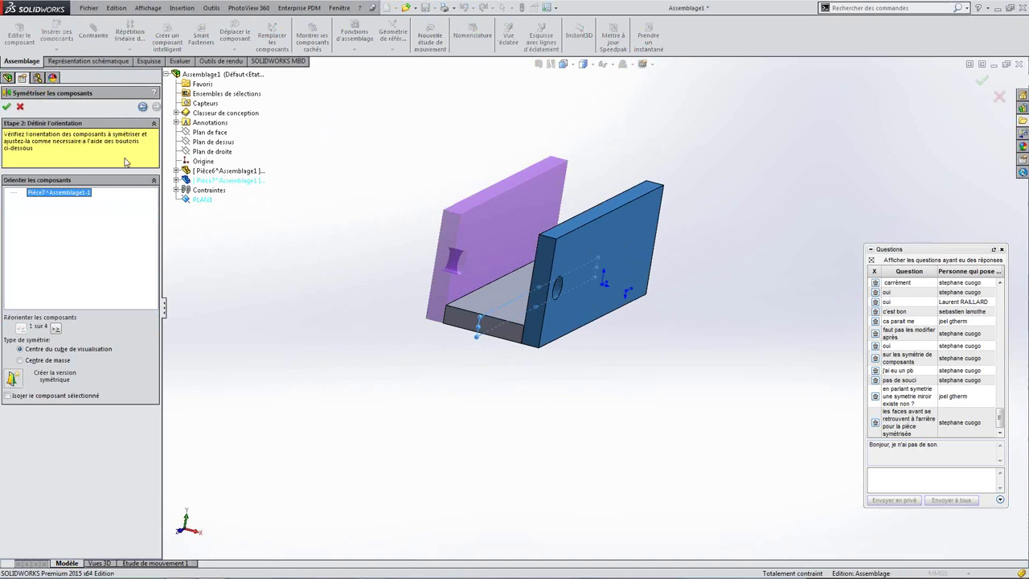
{"action": "left_click", "coordinate": [56, 328]}
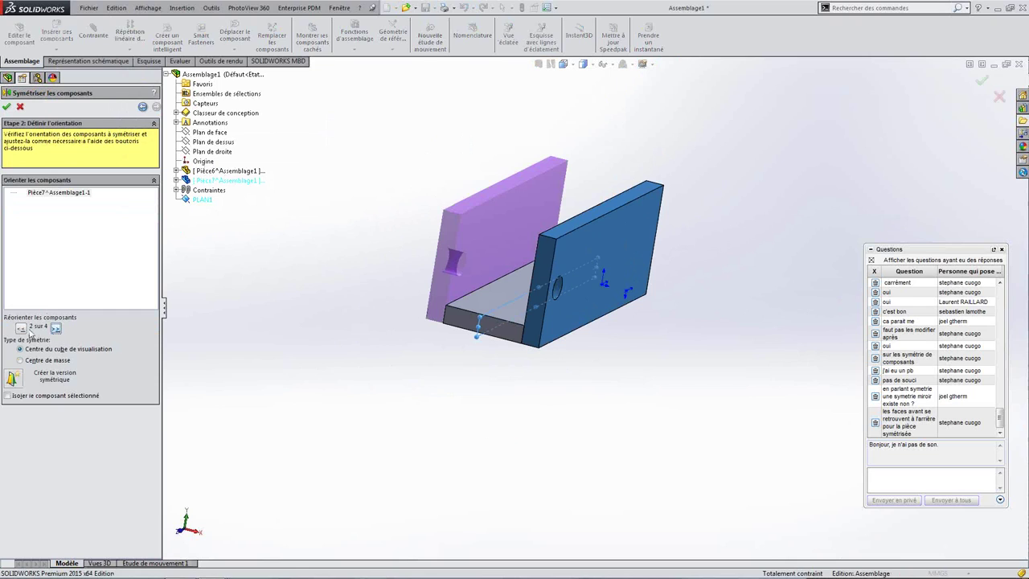
{"action": "left_click", "coordinate": [55, 329]}
{"action": "middle_click_drag", "start_coordinate": [560, 316], "coordinate": [515, 329]}
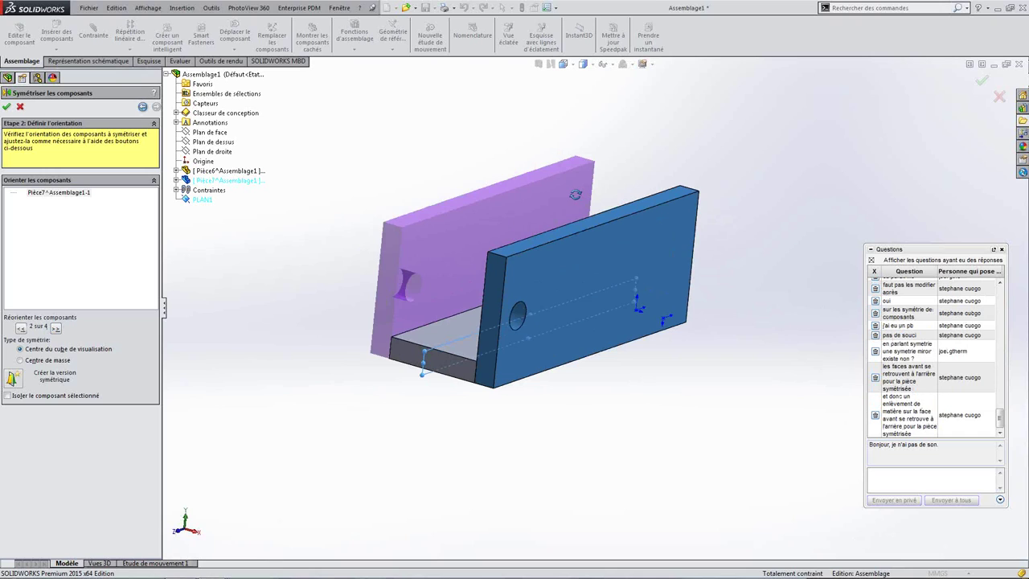
{"action": "left_click", "coordinate": [21, 328]}
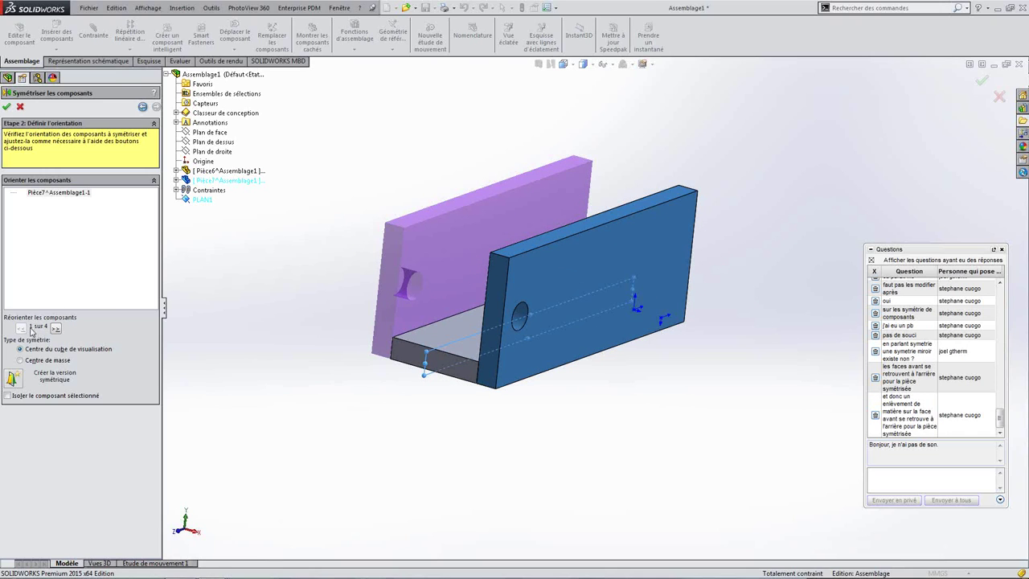
{"action": "left_click", "coordinate": [56, 328]}
{"action": "left_click", "coordinate": [56, 328]}
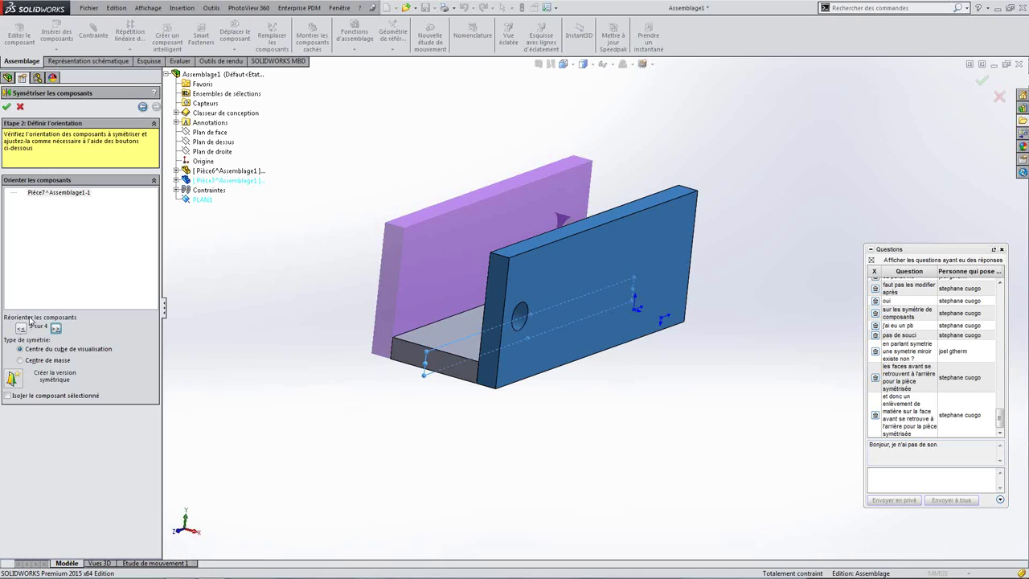
{"action": "left_click", "coordinate": [21, 328]}
{"action": "left_click", "coordinate": [21, 328]}
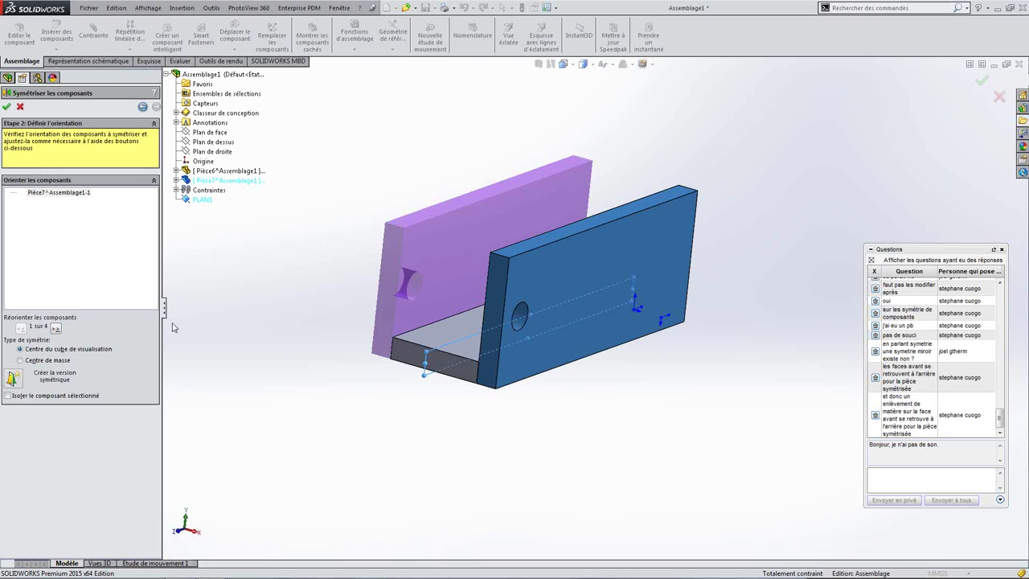
{"action": "left_click", "coordinate": [14, 378]}
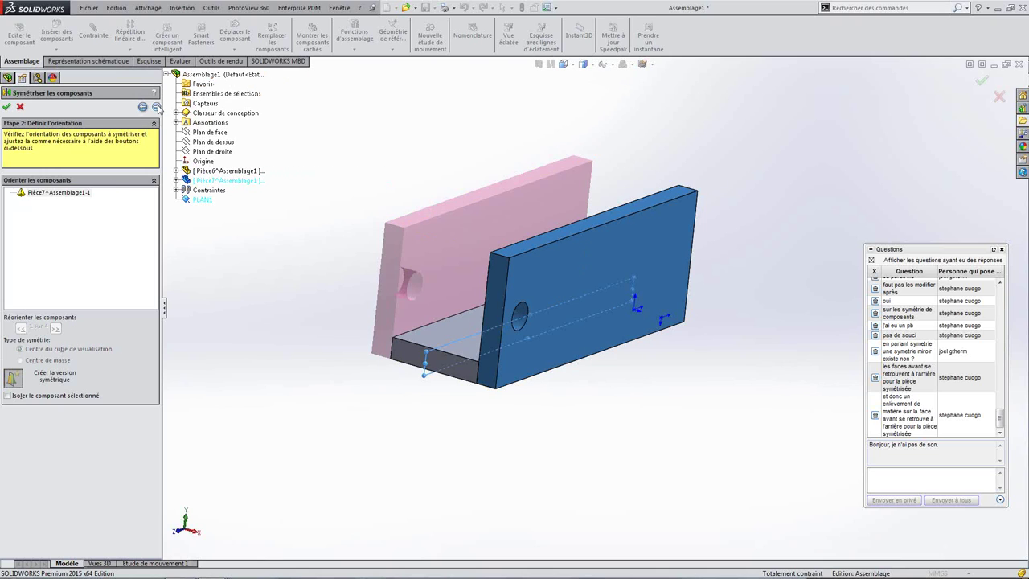
{"action": "left_click", "coordinate": [157, 107]}
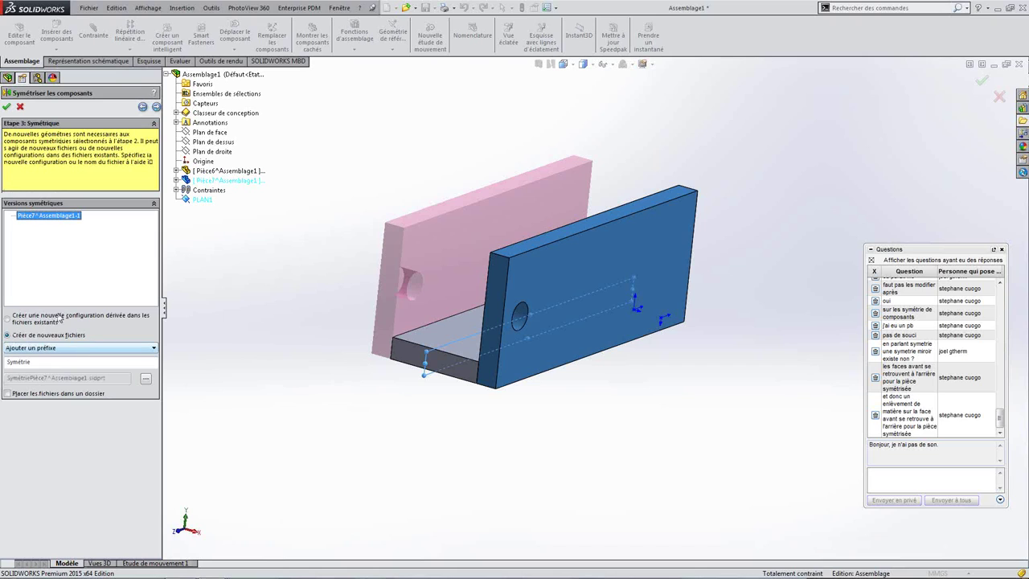
{"action": "left_click", "coordinate": [58, 351]}
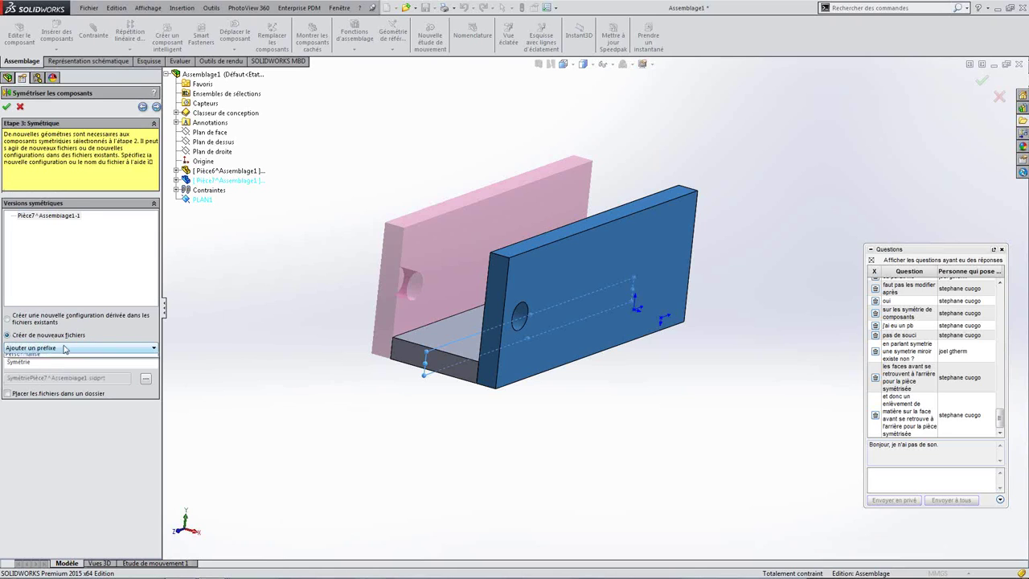
{"action": "left_click", "coordinate": [51, 376]}
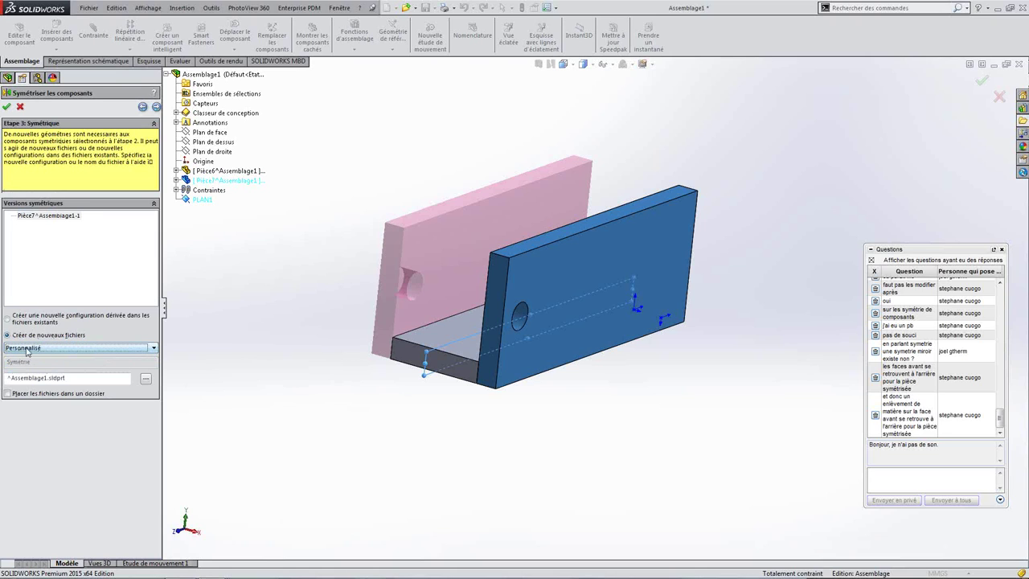
{"action": "left_click", "coordinate": [77, 378]}
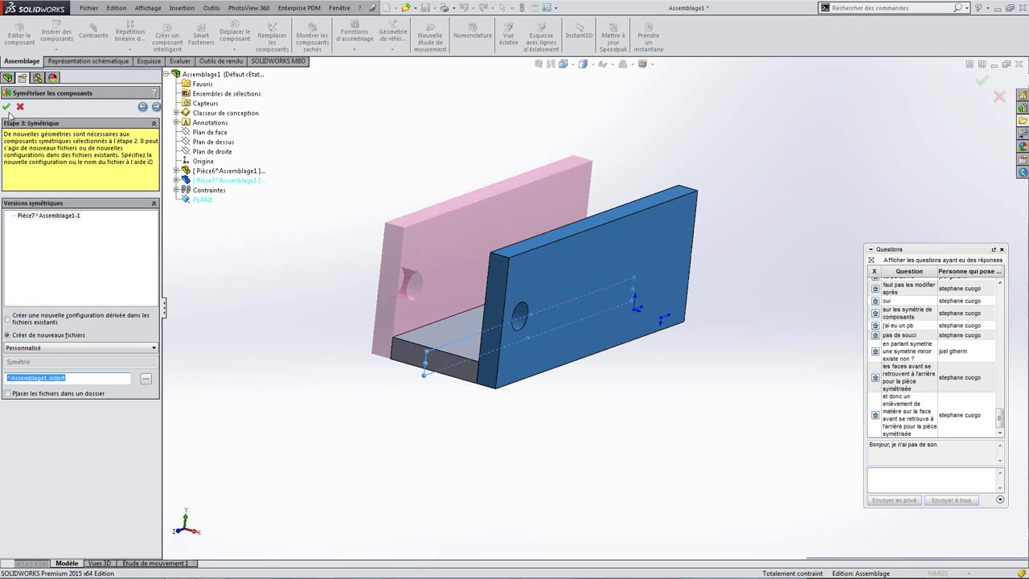
{"action": "left_click", "coordinate": [156, 107]}
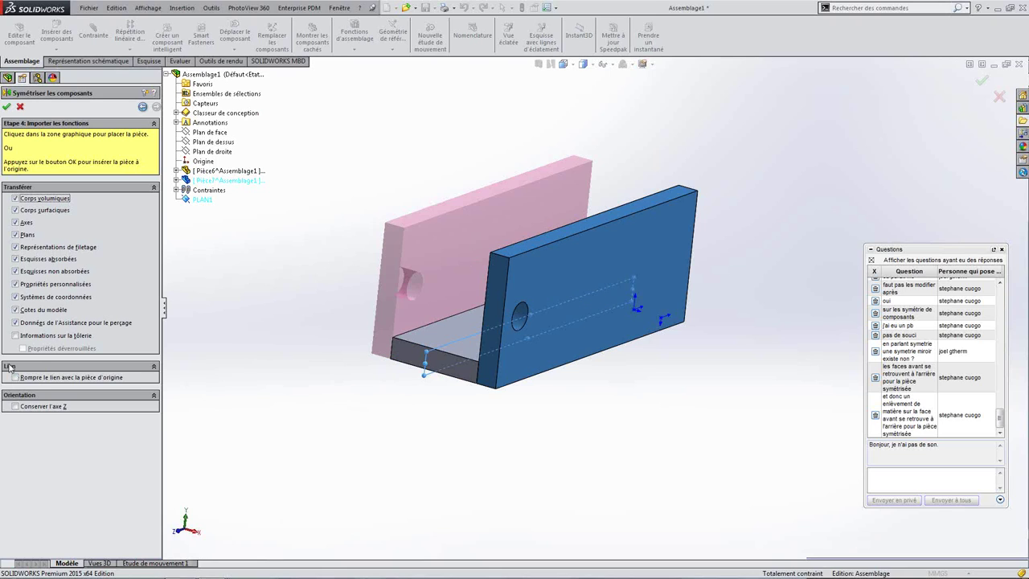
{"action": "left_click", "coordinate": [19, 107]}
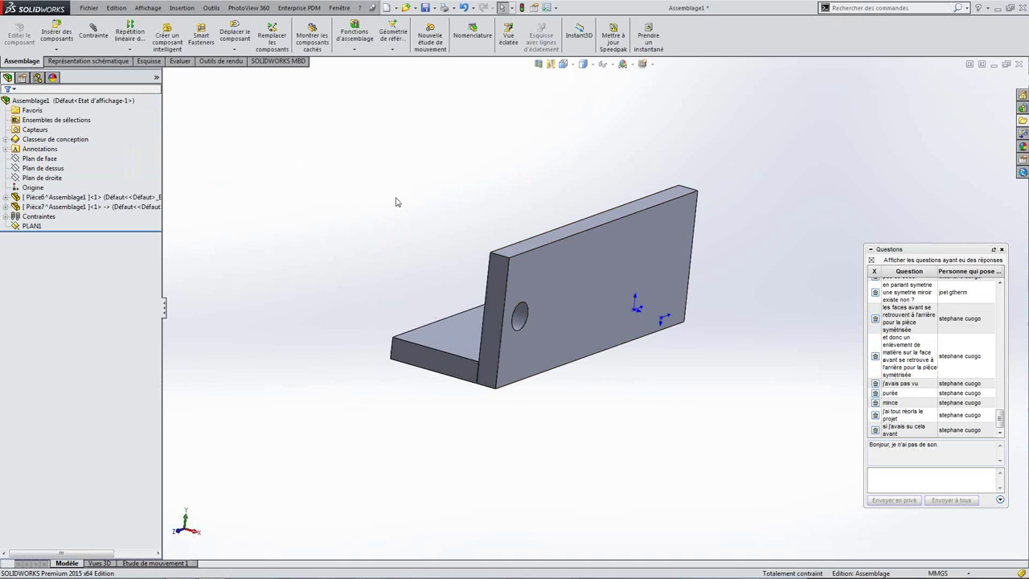
- Orbit the L-bracket assembly slightly and bring up the Outils menu
{"action": "middle_click_drag", "start_coordinate": [565, 211], "coordinate": [576, 217]}
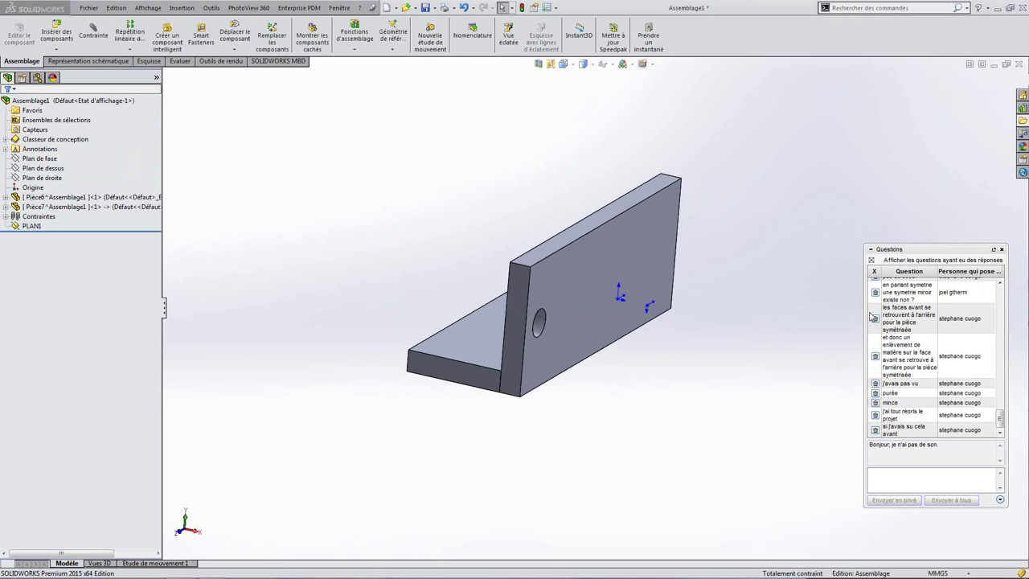
{"action": "left_click", "coordinate": [212, 10]}
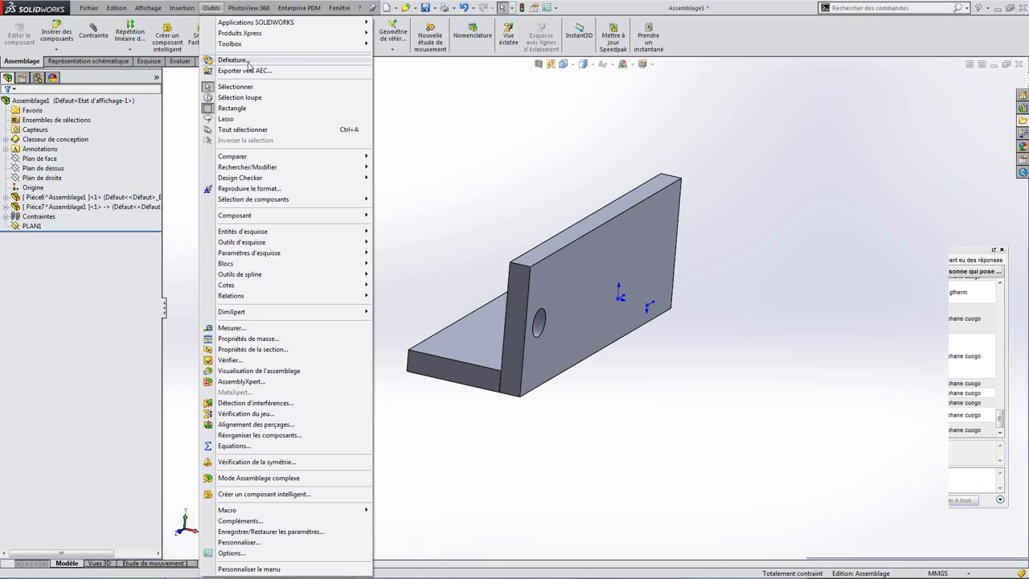
- Save Assemblage1 with Ctrl+S, then close it choosing Enregistrer tout
{"action": "left_click", "coordinate": [595, 110]}
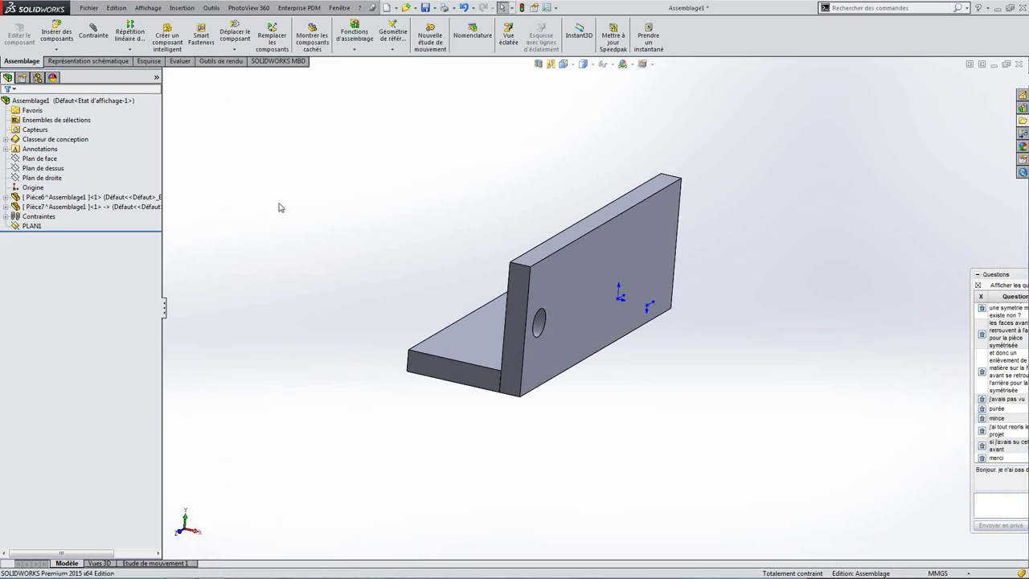
{"action": "key", "text": "ctrl+s"}
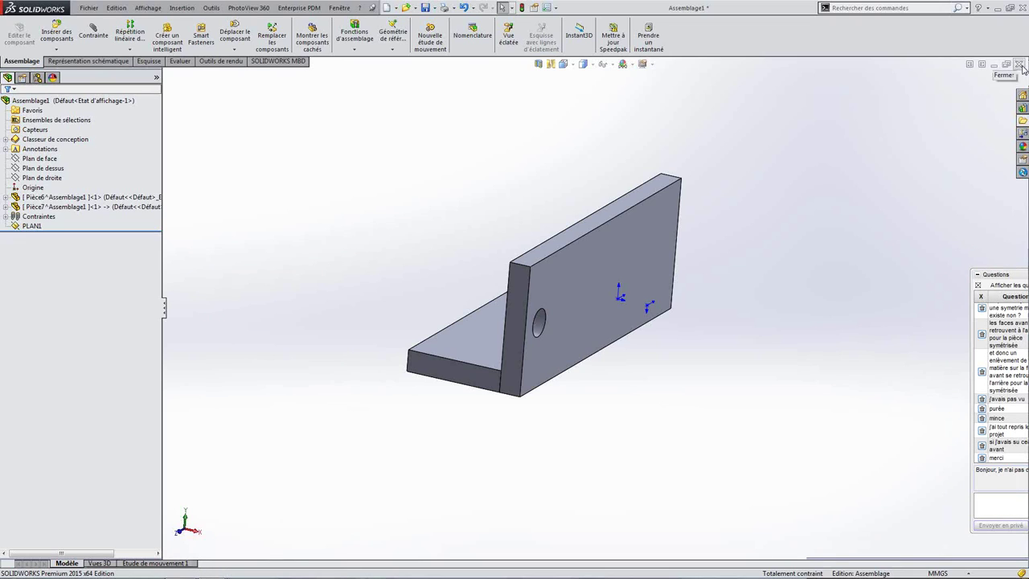
{"action": "scroll", "coordinate": [660, 265], "scroll_direction": "up", "scroll_amount": 1}
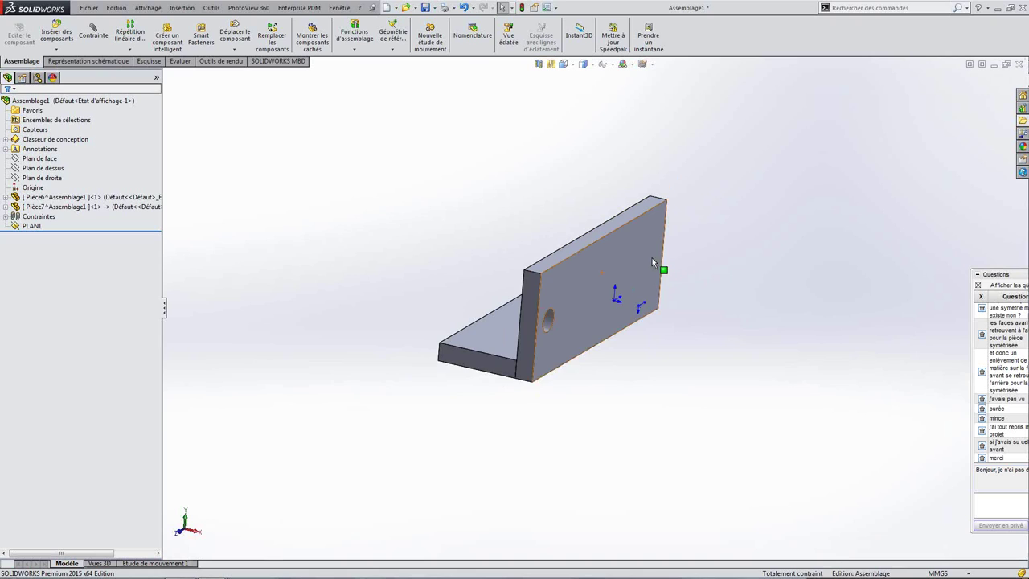
{"action": "scroll", "coordinate": [620, 298], "scroll_direction": "down", "scroll_amount": 2}
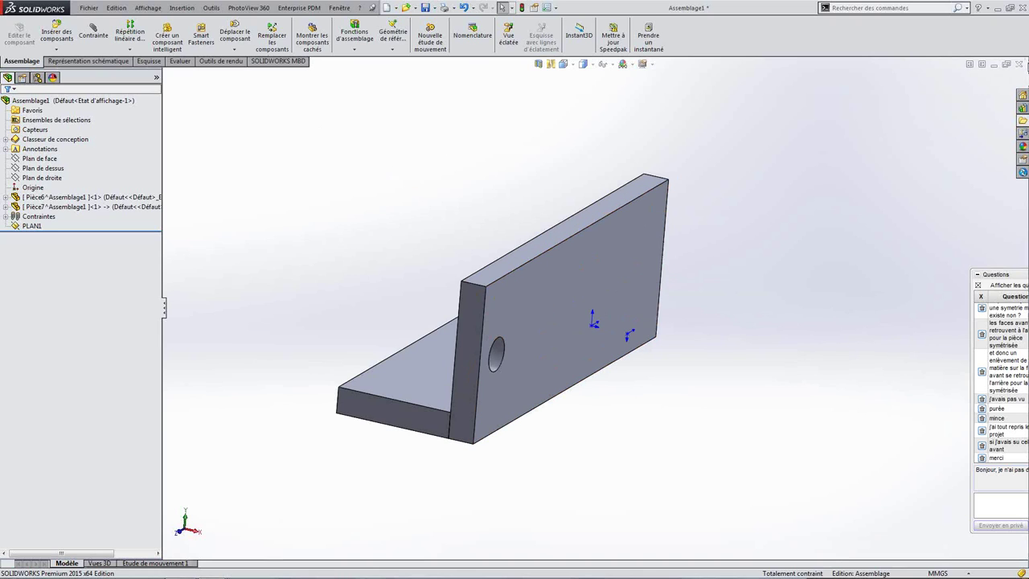
{"action": "left_click", "coordinate": [1018, 66]}
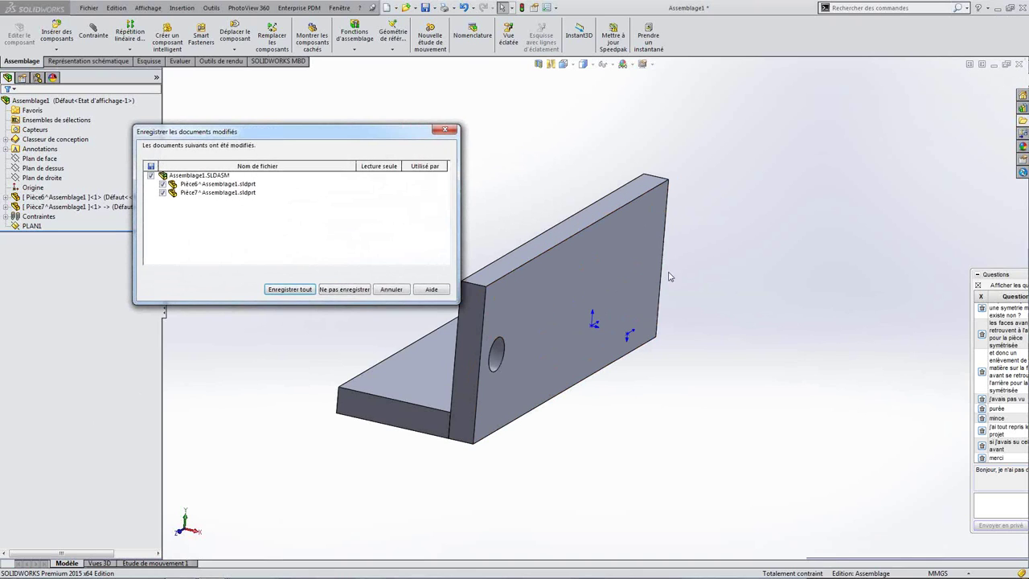
{"action": "key", "text": "Return"}
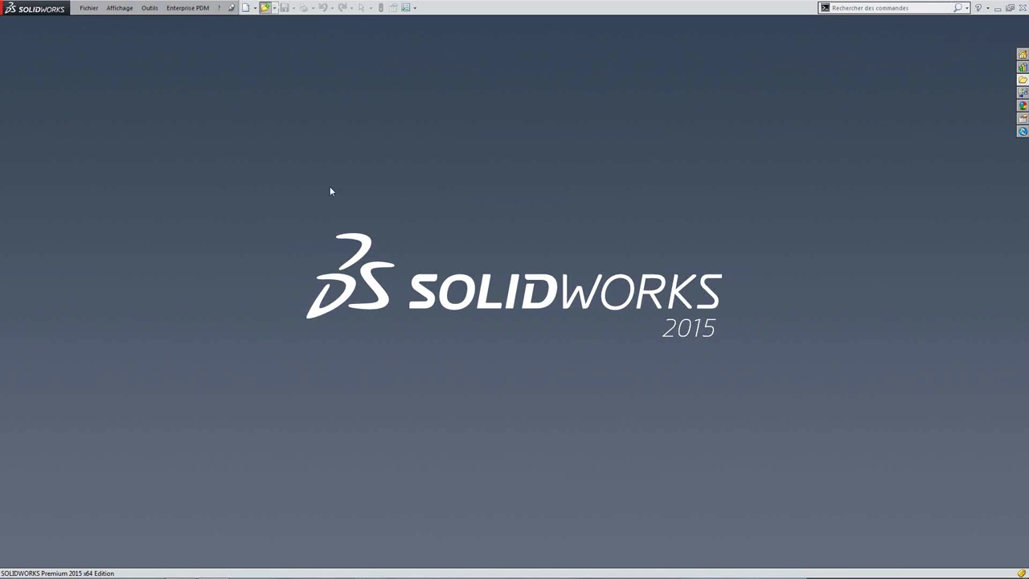
- Open the BRIDE drawing from Documents using the assemblies-and-drawings filter, loading its sheets
{"action": "left_click", "coordinate": [264, 7]}
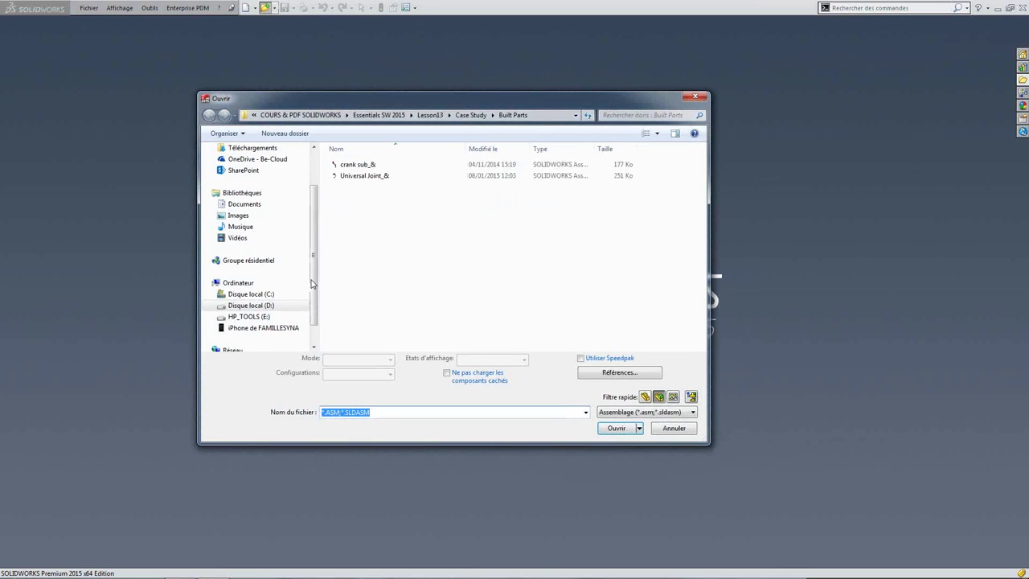
{"action": "left_click", "coordinate": [237, 216]}
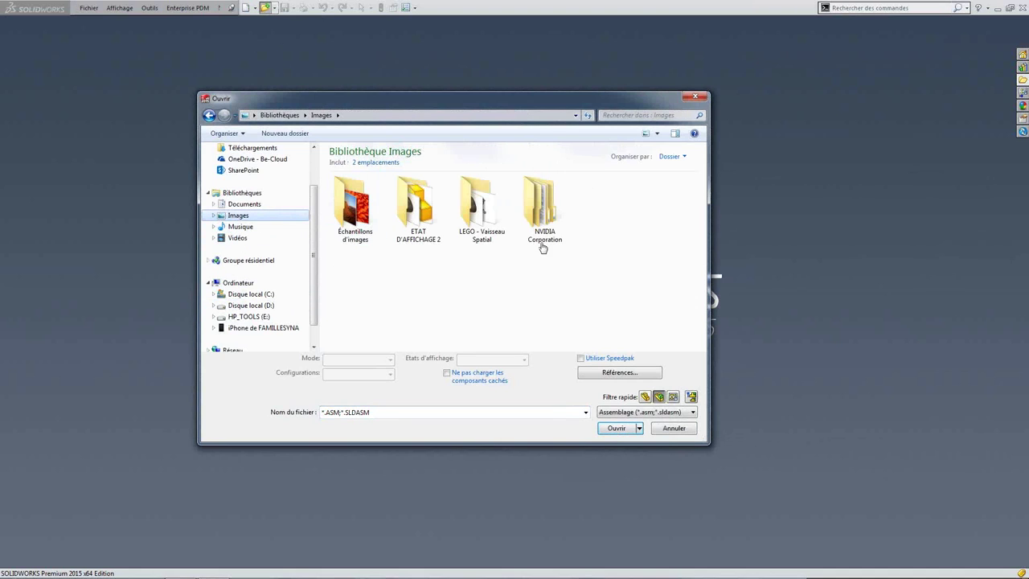
{"action": "left_click", "coordinate": [673, 397]}
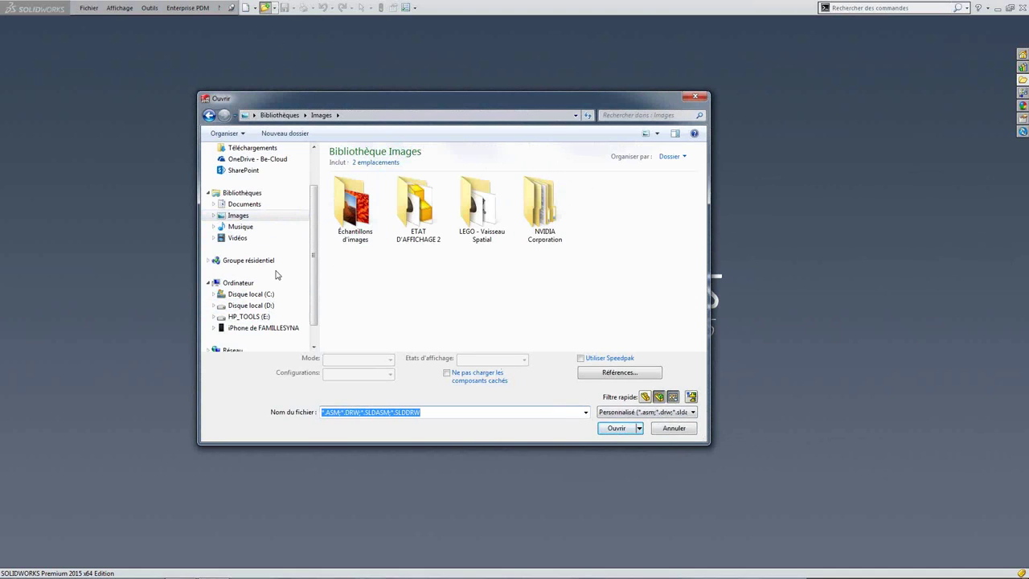
{"action": "left_click", "coordinate": [246, 205]}
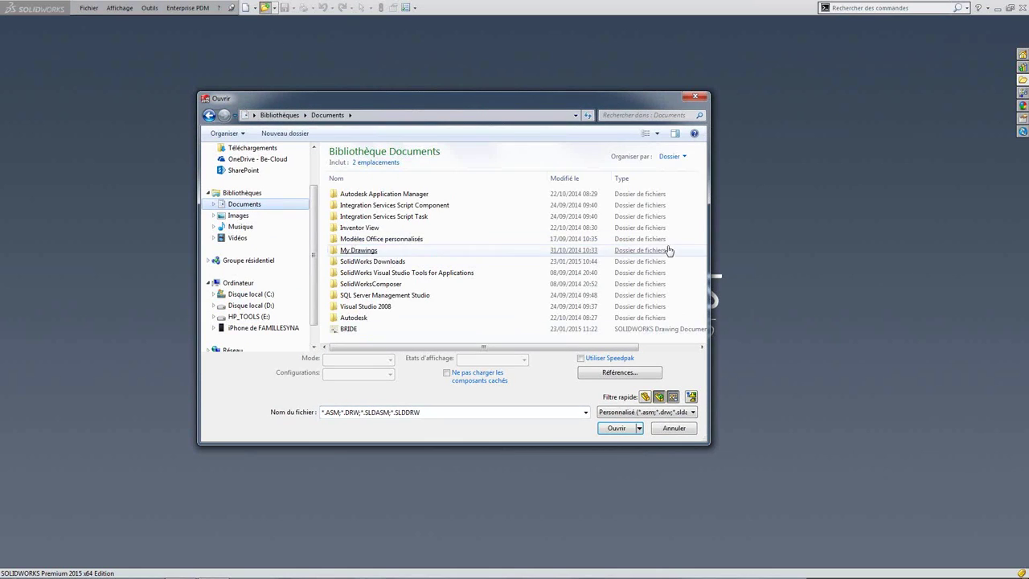
{"action": "left_click", "coordinate": [348, 329]}
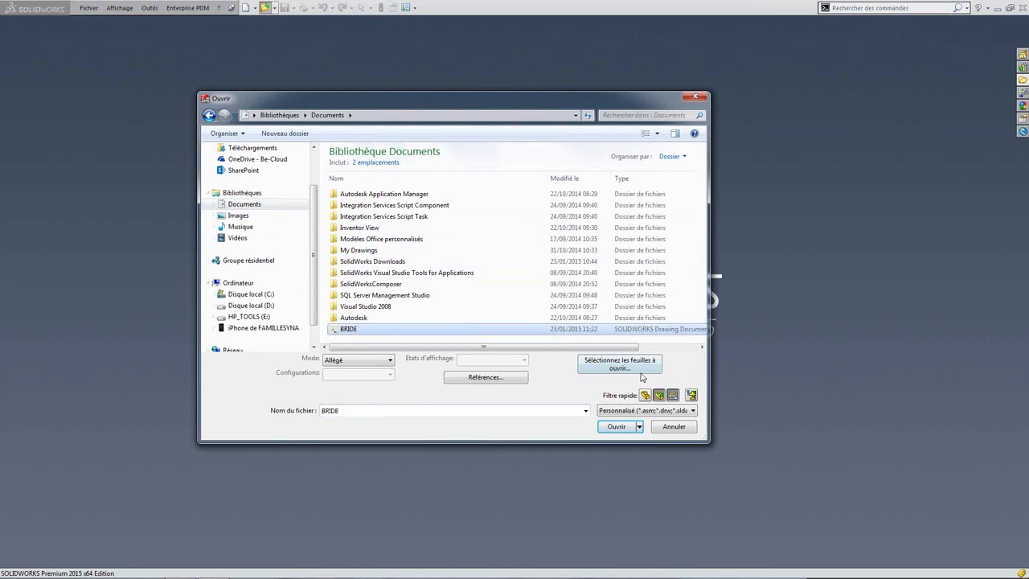
{"action": "left_click", "coordinate": [651, 348]}
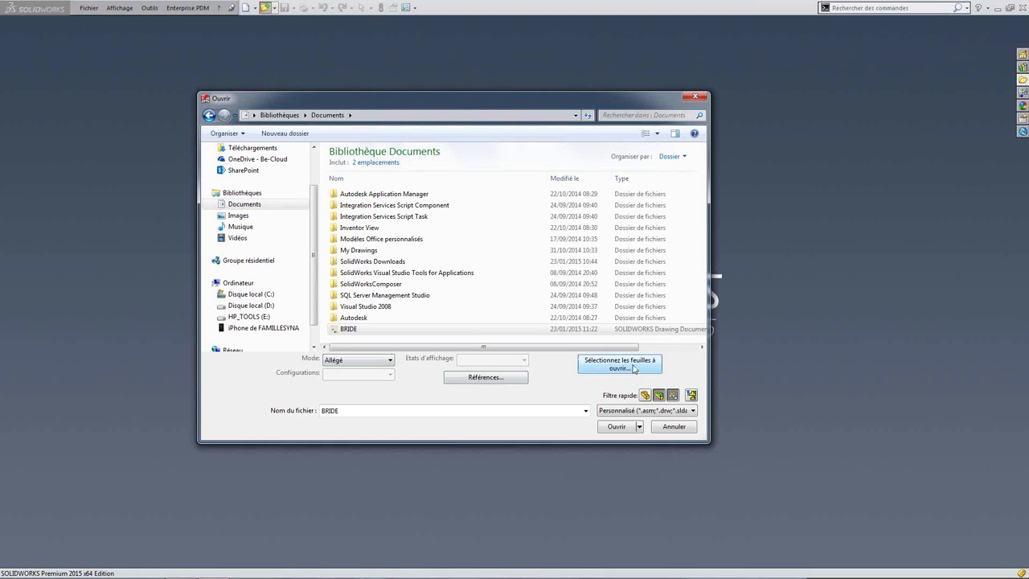
{"action": "left_click", "coordinate": [632, 368]}
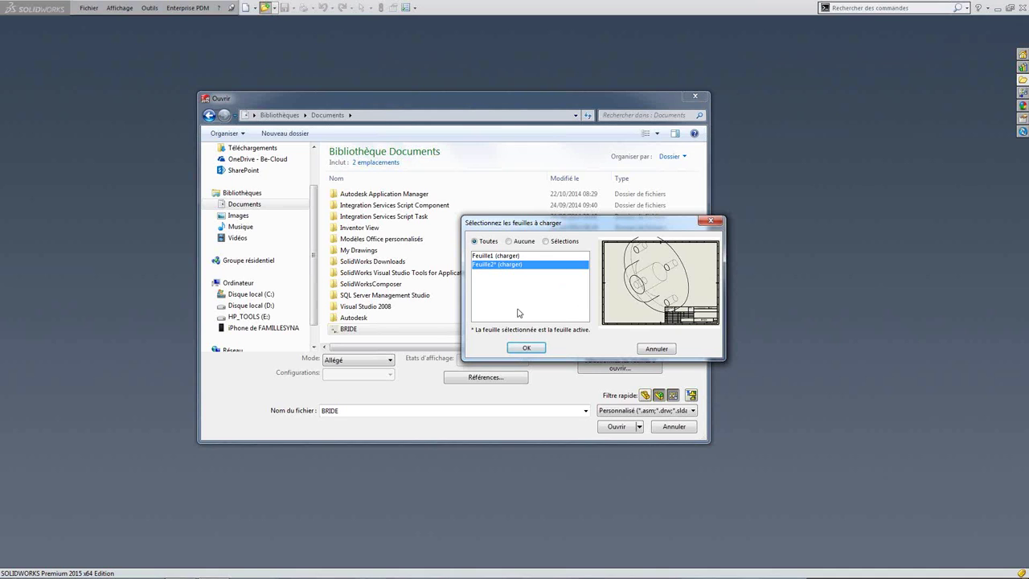
{"action": "left_click", "coordinate": [528, 348]}
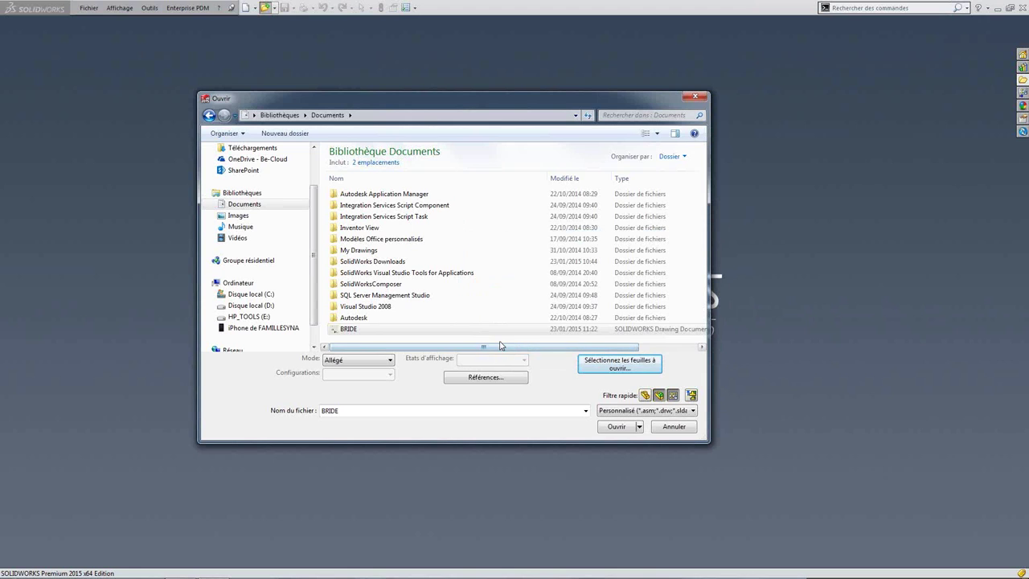
{"action": "left_click", "coordinate": [623, 425]}
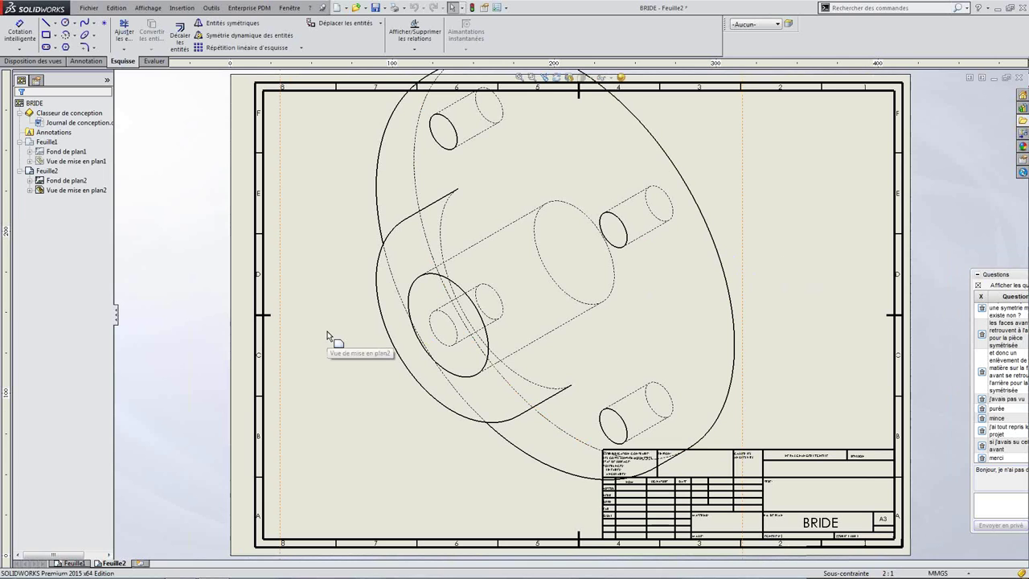
- Reposition the flange view on the current BRIDE sheet
{"action": "scroll", "coordinate": [404, 328], "scroll_direction": "up", "scroll_amount": 2}
{"action": "scroll", "coordinate": [563, 306], "scroll_direction": "up", "scroll_amount": 2}
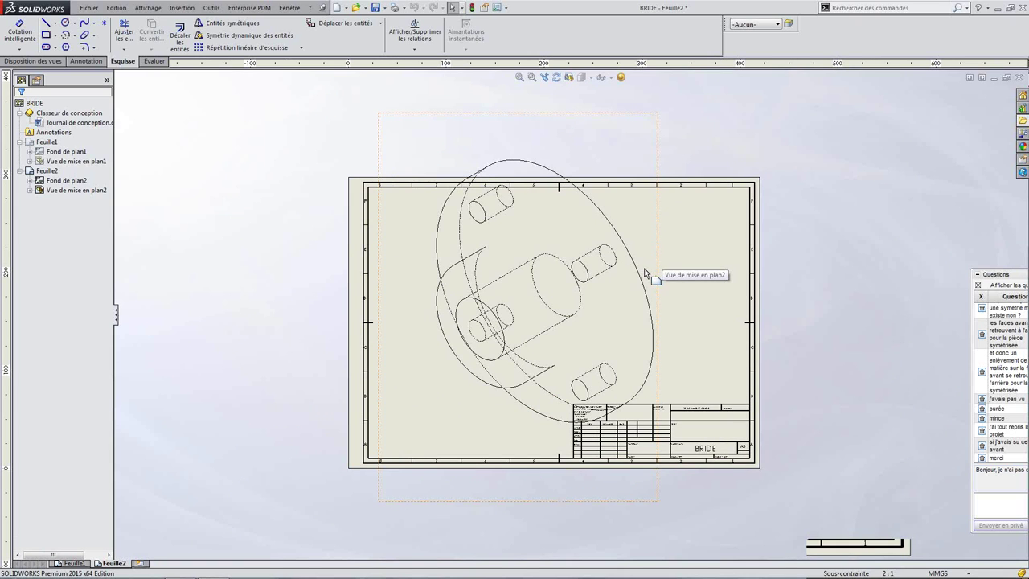
{"action": "mouse_move", "coordinate": [668, 263]}
{"action": "left_mouse_down"}
{"action": "mouse_move", "coordinate": [536, 269]}
{"action": "mouse_move", "coordinate": [723, 271]}
{"action": "mouse_move", "coordinate": [642, 262]}
{"action": "mouse_move", "coordinate": [611, 271]}
{"action": "mouse_move", "coordinate": [705, 274]}
{"action": "mouse_move", "coordinate": [650, 280]}
{"action": "left_mouse_up"}
{"action": "left_click", "coordinate": [701, 315]}
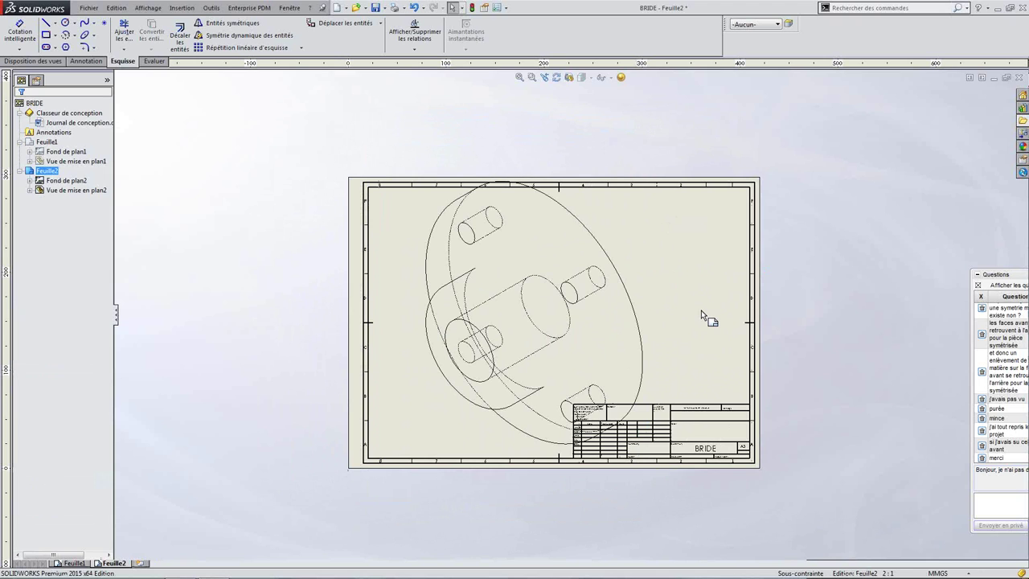
{"action": "scroll", "coordinate": [627, 310], "scroll_direction": "down", "scroll_amount": 2}
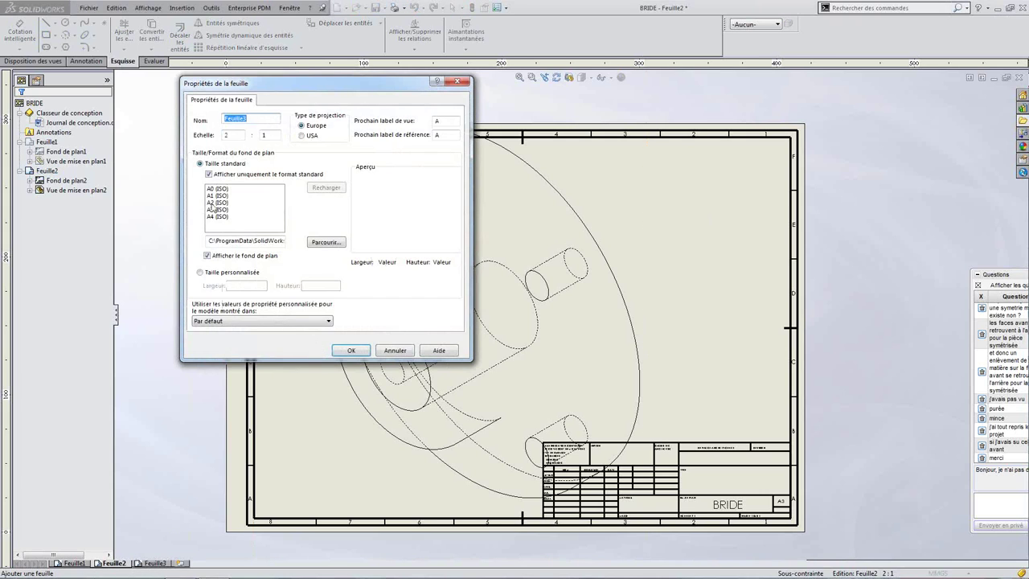
- Add sheet Feuille3 at A3 and uncheck Afficher le fond de plan in its properties
{"action": "left_click", "coordinate": [215, 209]}
{"action": "left_click", "coordinate": [351, 350]}
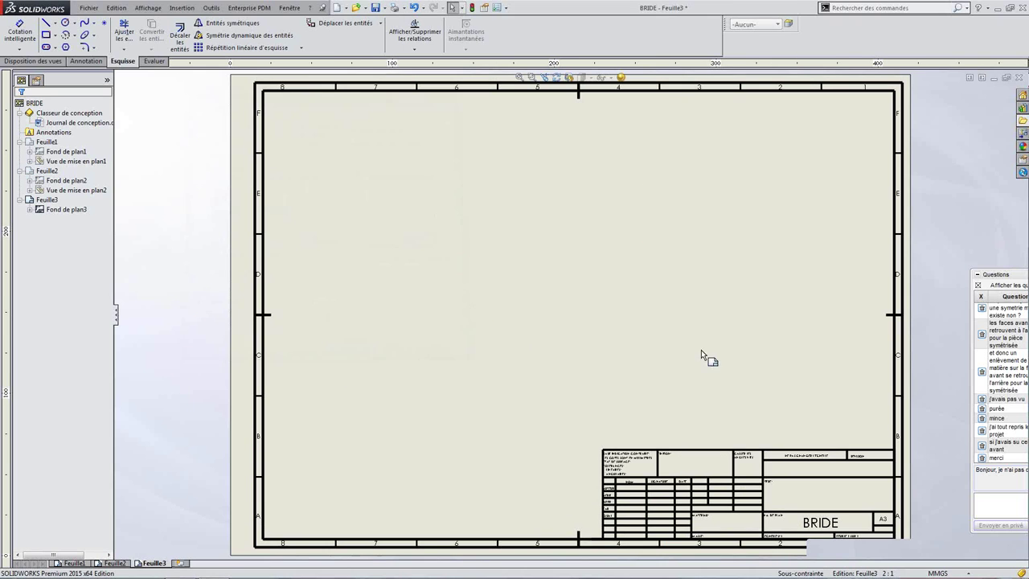
{"action": "right_click", "coordinate": [495, 280]}
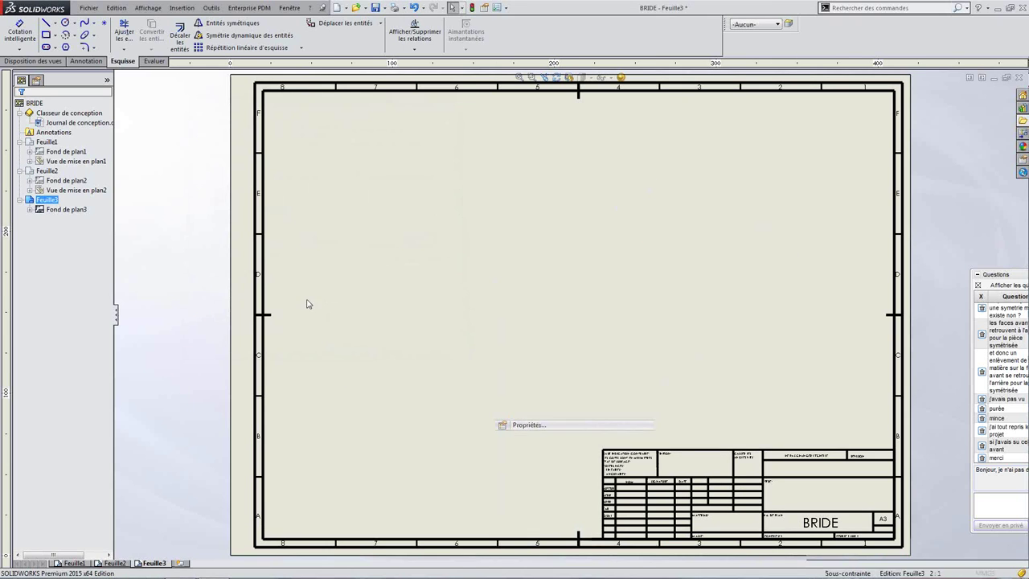
{"action": "left_click", "coordinate": [514, 426]}
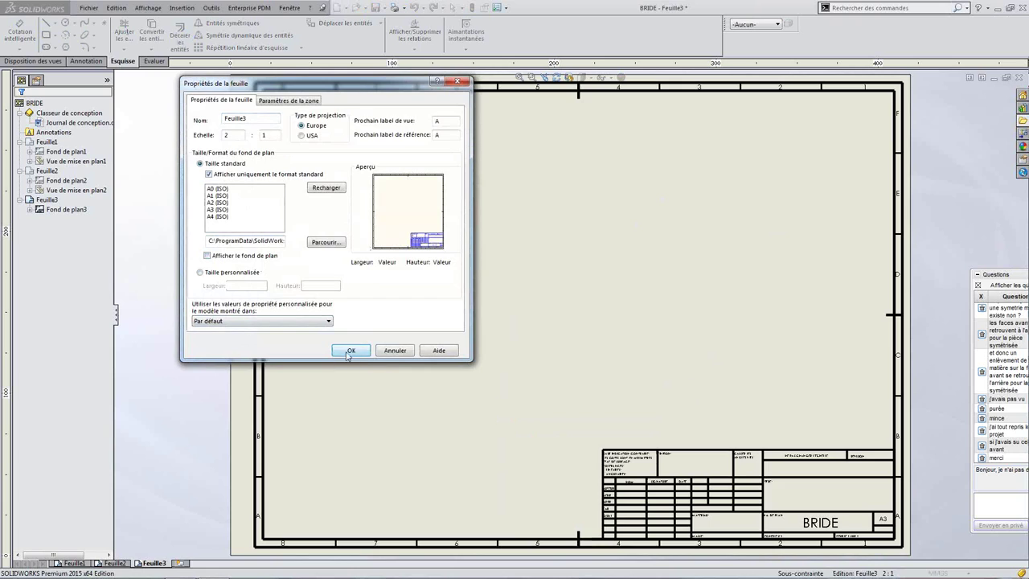
{"action": "left_click", "coordinate": [347, 352]}
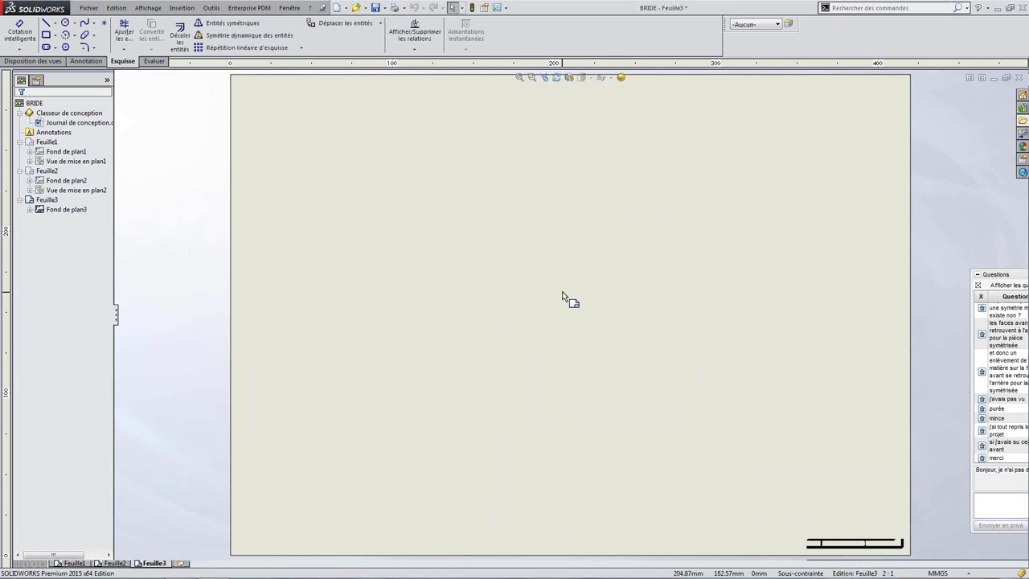
{"action": "left_click", "coordinate": [46, 22]}
- Draw a triangle on Feuille3 with its apex at top and a horizontal base
{"action": "left_click", "coordinate": [457, 151]}
{"action": "left_click", "coordinate": [360, 342]}
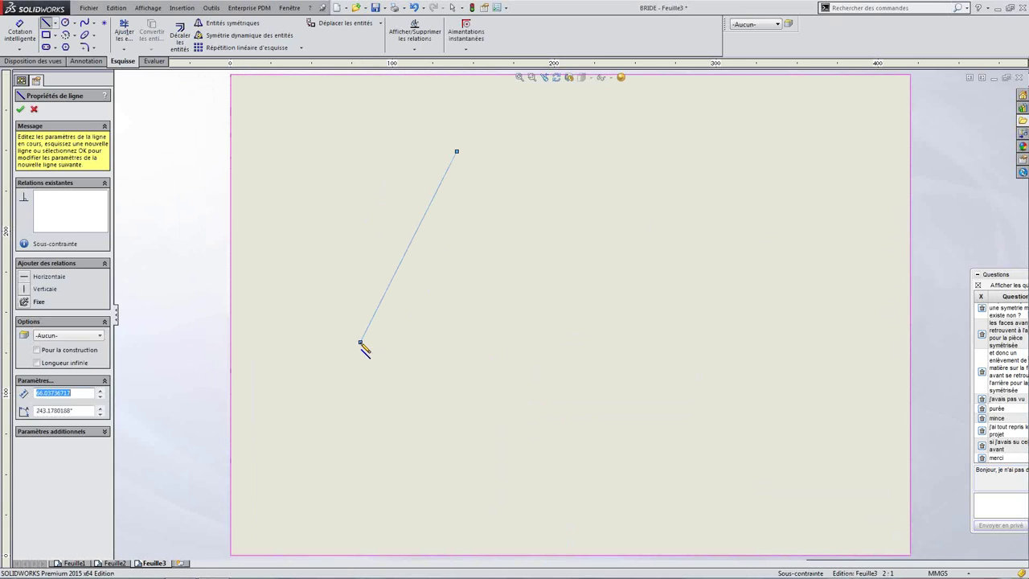
{"action": "left_click", "coordinate": [553, 342]}
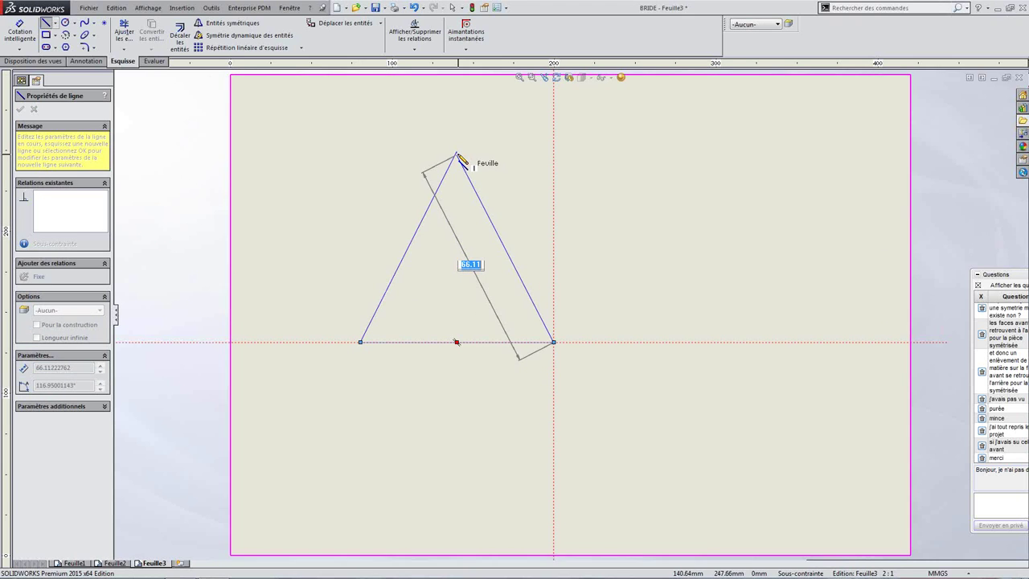
{"action": "left_click", "coordinate": [457, 151]}
- Draw two horizontal lines across the triangle to divide it into three tiers
{"action": "left_click", "coordinate": [388, 231]}
{"action": "left_click", "coordinate": [518, 231]}
{"action": "left_click", "coordinate": [360, 294]}
{"action": "left_click", "coordinate": [553, 293]}
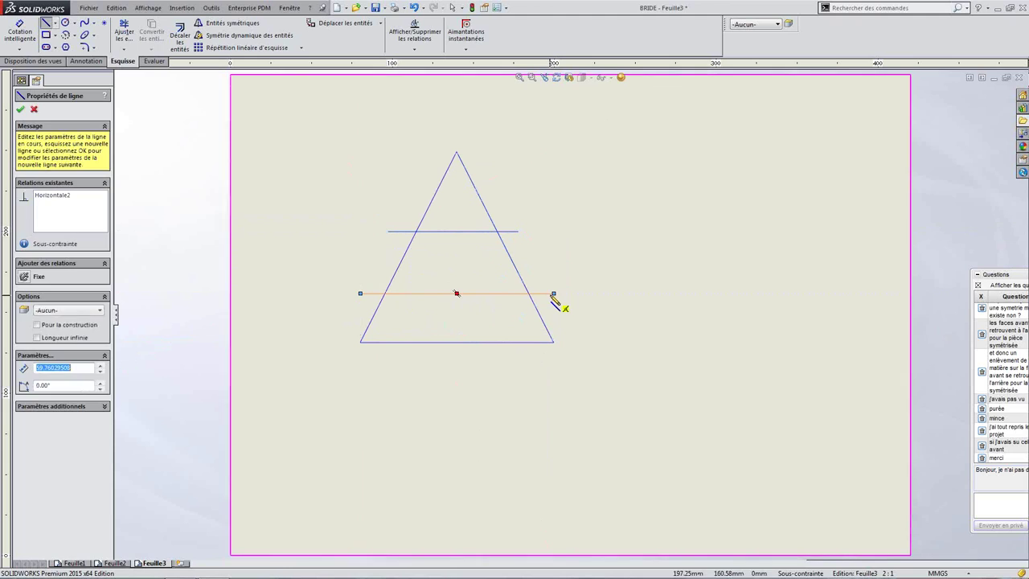
{"action": "key", "text": "Escape"}
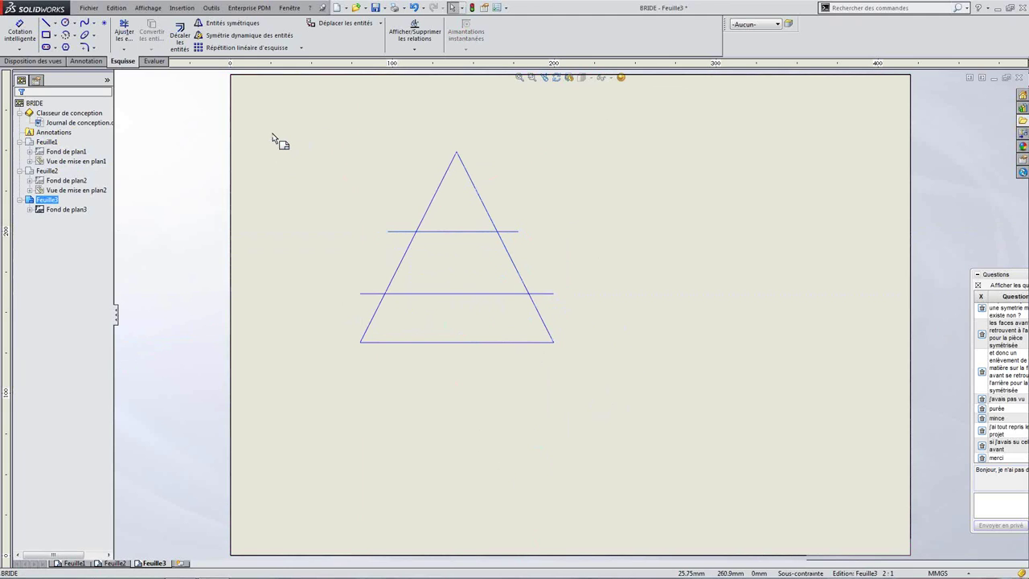
- Place an ASM note in the triangle's top tier
{"action": "left_click", "coordinate": [86, 61]}
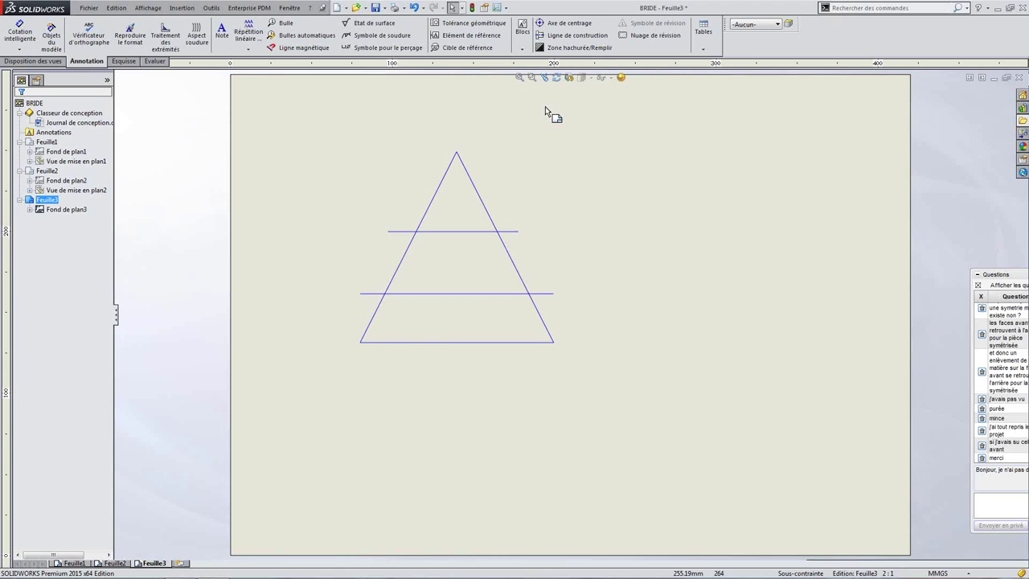
{"action": "scroll", "coordinate": [557, 213], "scroll_direction": "down", "scroll_amount": 2}
{"action": "left_click", "coordinate": [222, 32]}
{"action": "left_click", "coordinate": [410, 213]}
{"action": "type", "text": "ASM"}
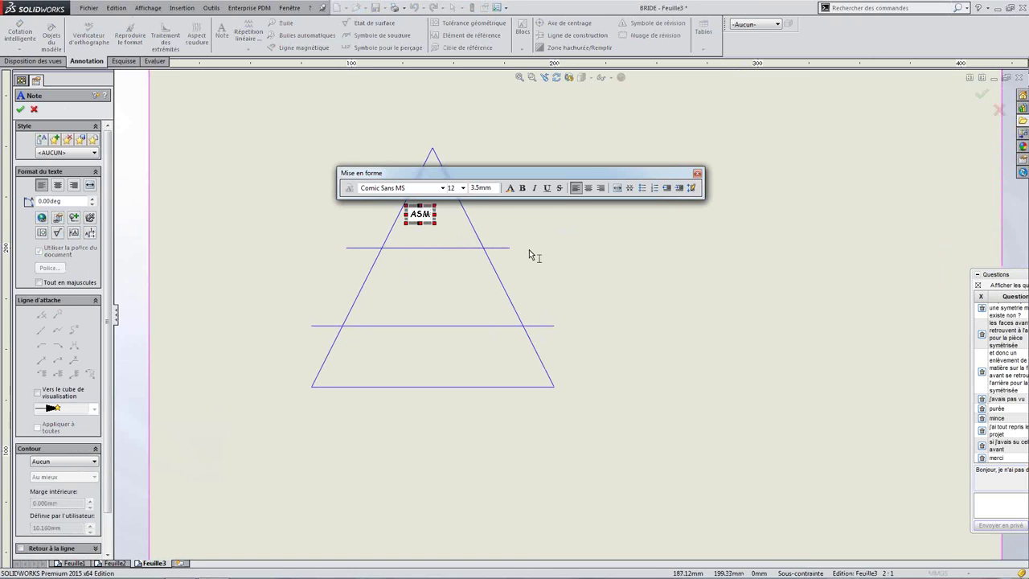
{"action": "left_click", "coordinate": [531, 251]}
{"action": "key", "text": "Escape"}
{"action": "left_click", "coordinate": [437, 225]}
{"action": "key", "text": "Escape"}
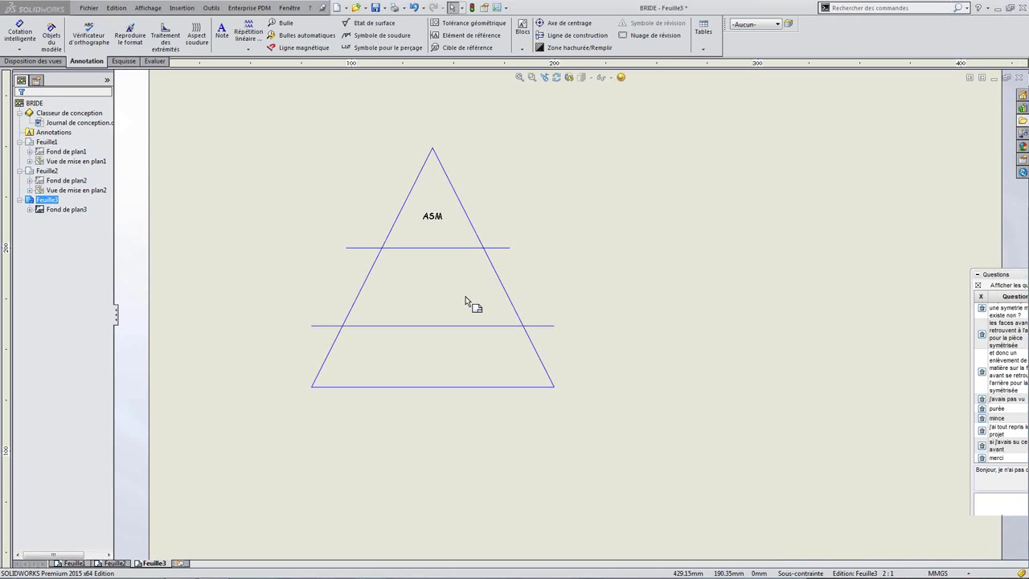
- Add two S-ASM notes in the middle tier
{"action": "left_click", "coordinate": [229, 29]}
{"action": "left_click", "coordinate": [408, 277]}
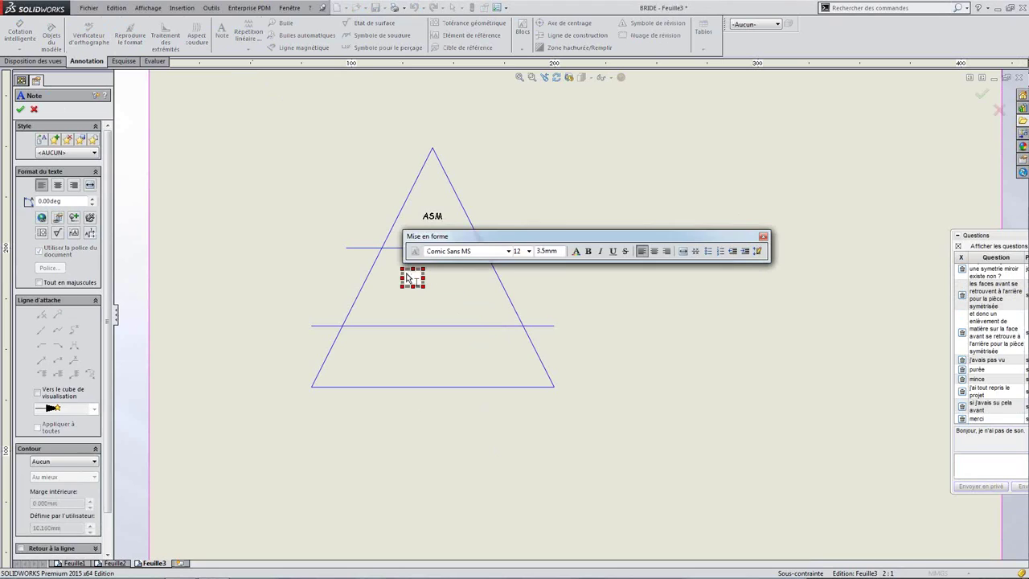
{"action": "type", "text": "S-ASM"}
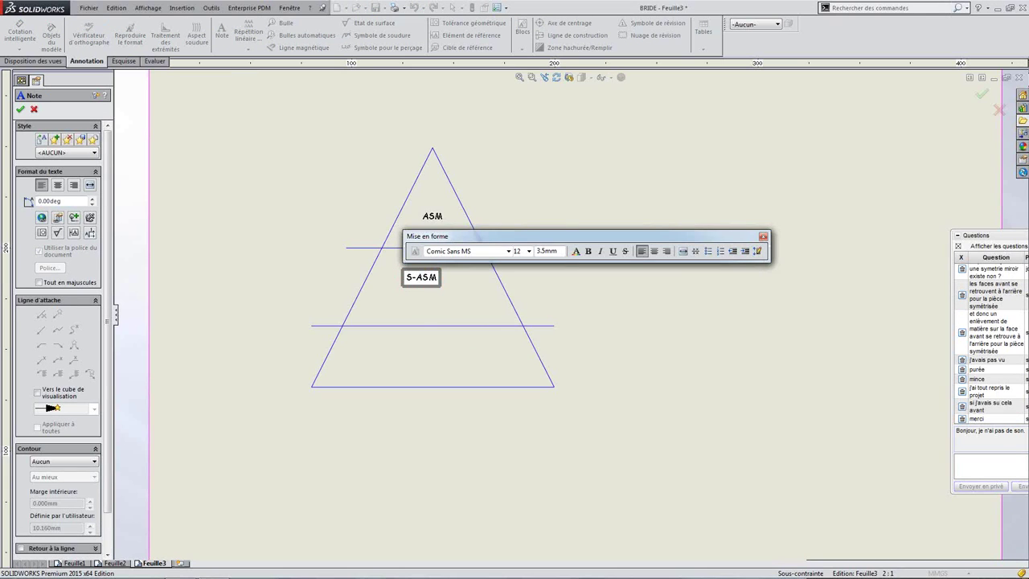
{"action": "left_click", "coordinate": [417, 308]}
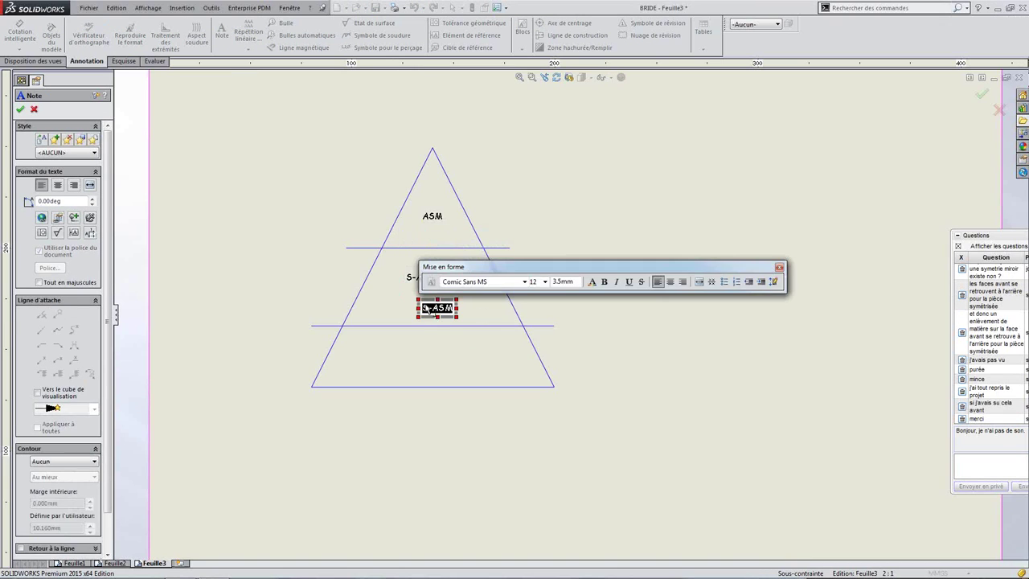
{"action": "key", "text": "Escape"}
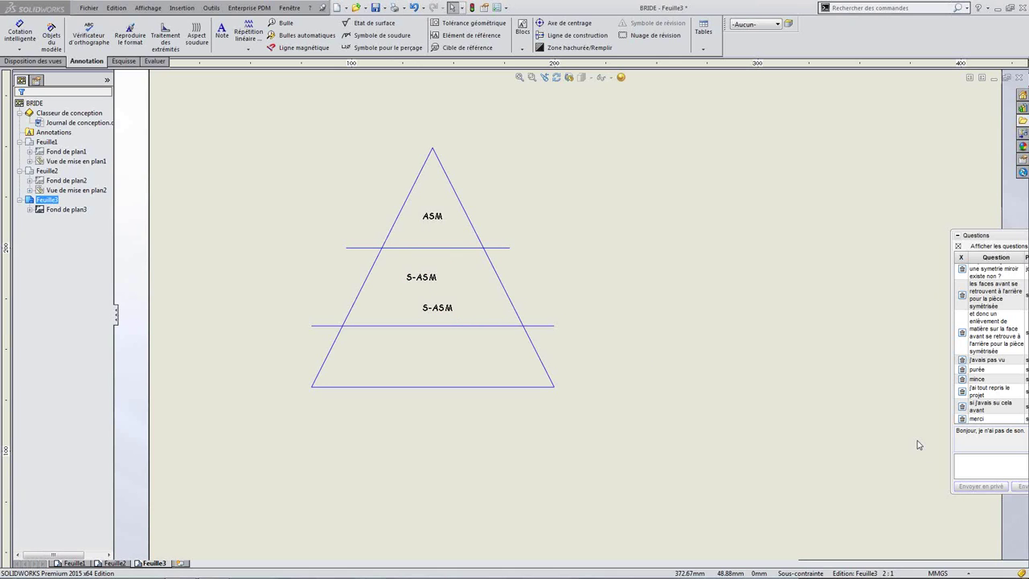
- Add a PIECE note in the bottom tier
{"action": "left_click", "coordinate": [222, 32]}
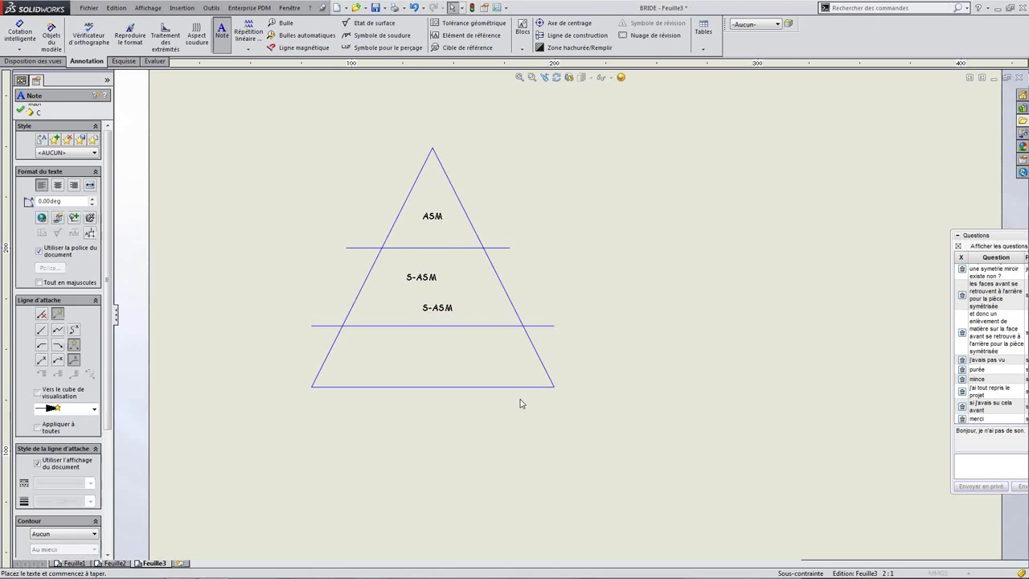
{"action": "left_click", "coordinate": [416, 366]}
{"action": "type", "text": "PIECE"}
{"action": "left_click", "coordinate": [560, 238]}
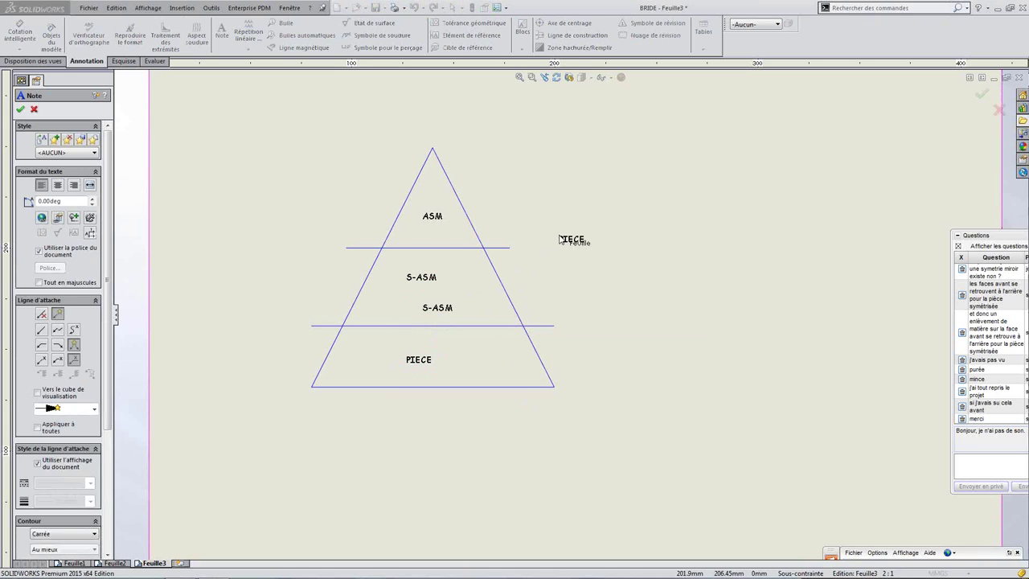
{"action": "key", "text": "Escape"}
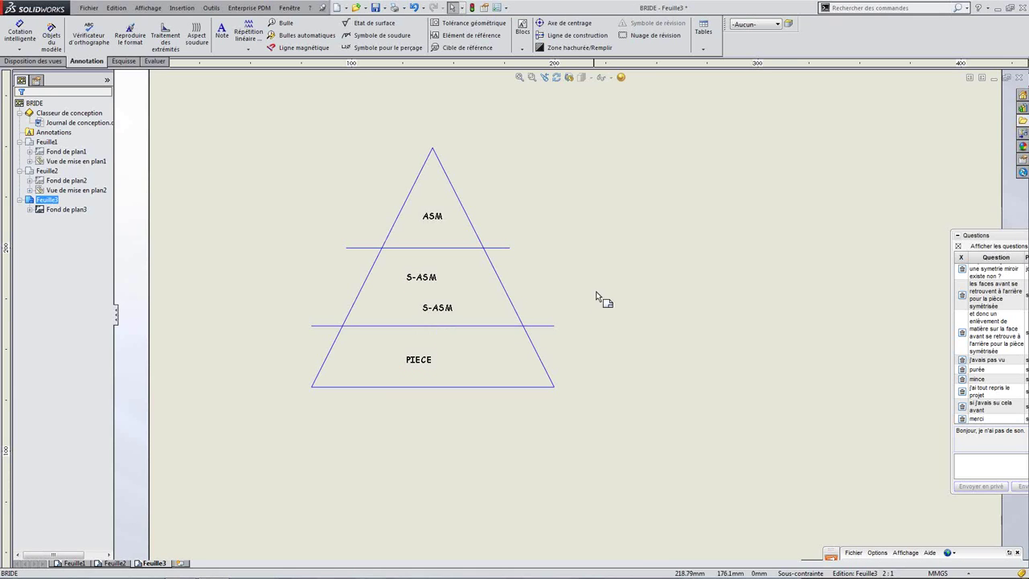
- Add a note below-left of the pyramid reading 'TOOLBOX : NON ou EN SUPPRESSION TEMP'
{"action": "left_click", "coordinate": [221, 32]}
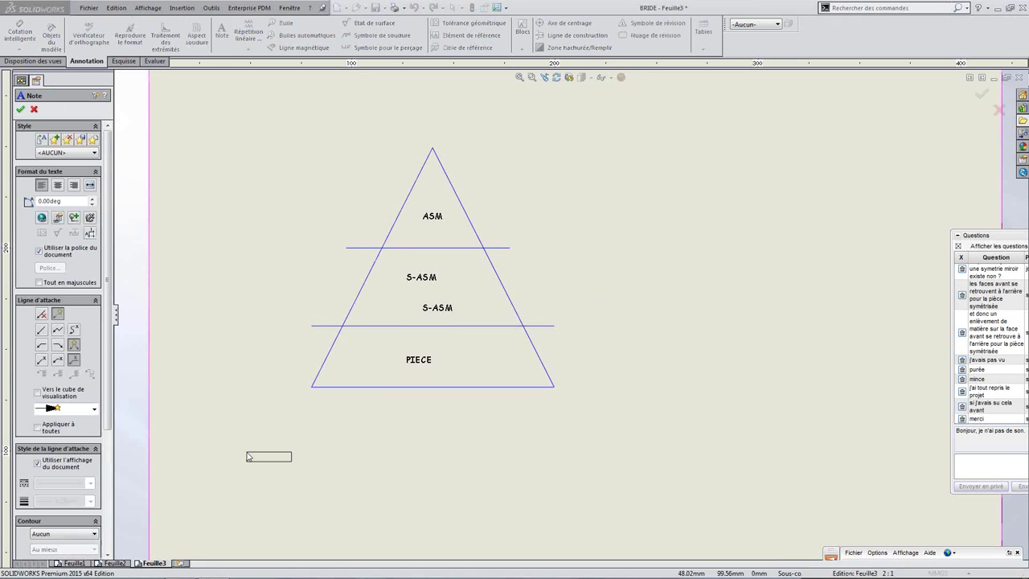
{"action": "left_click", "coordinate": [246, 454]}
{"action": "type", "text": "TOOLBOX"}
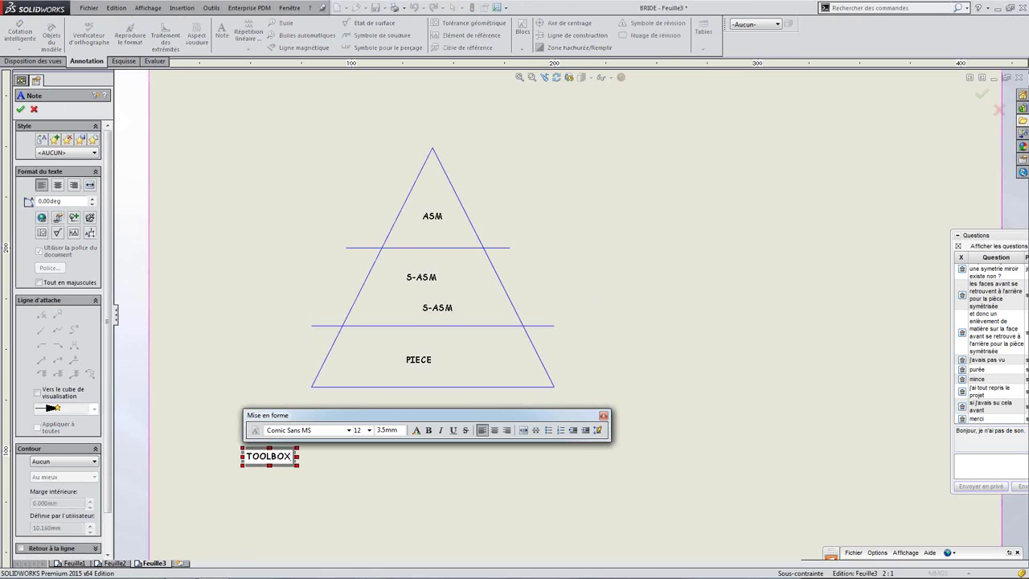
{"action": "type", "text": " : NON"}
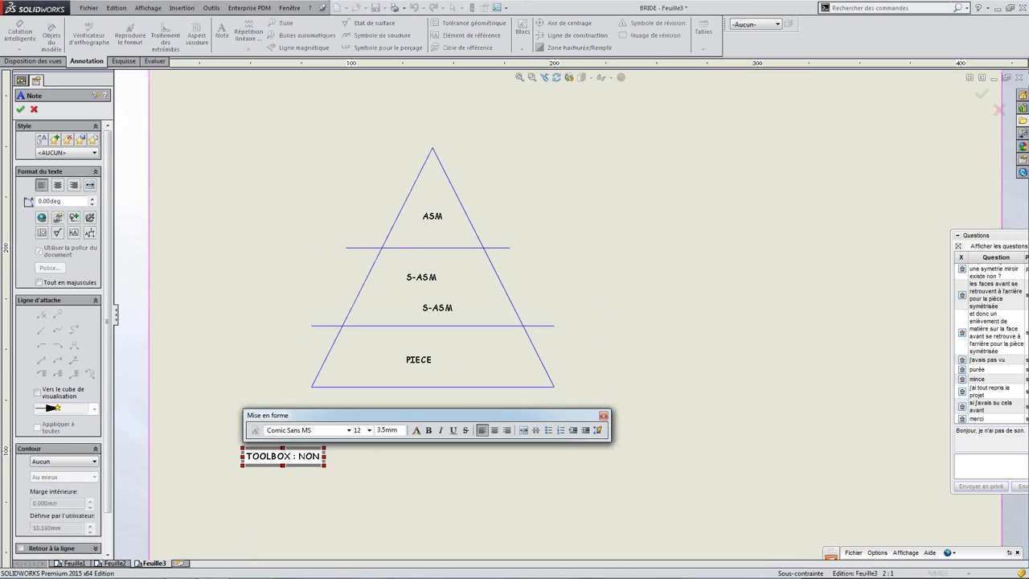
{"action": "type", "text": " ou"}
{"action": "type", "text": " EN SUPPRE"}
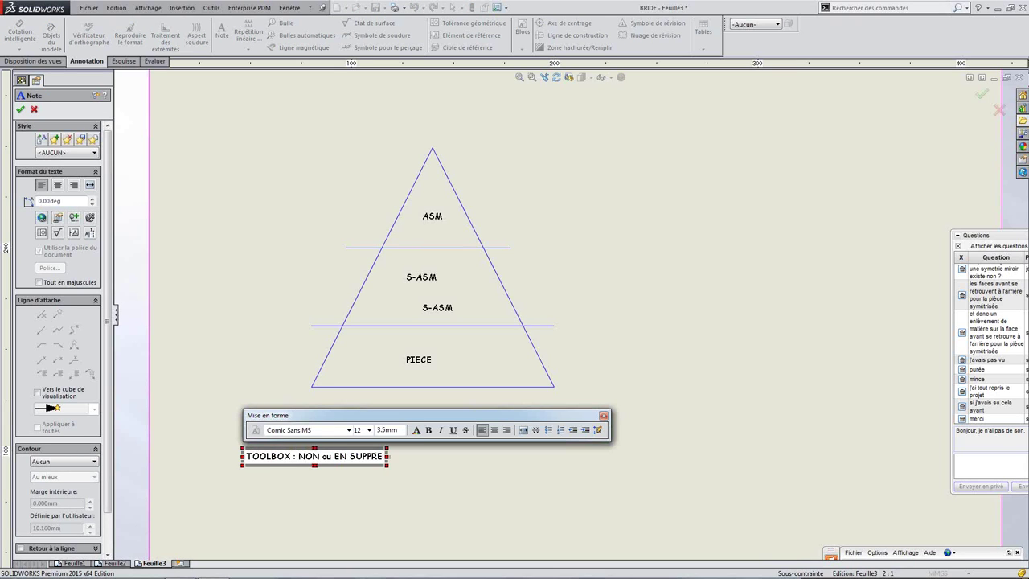
{"action": "type", "text": "SSION E"}
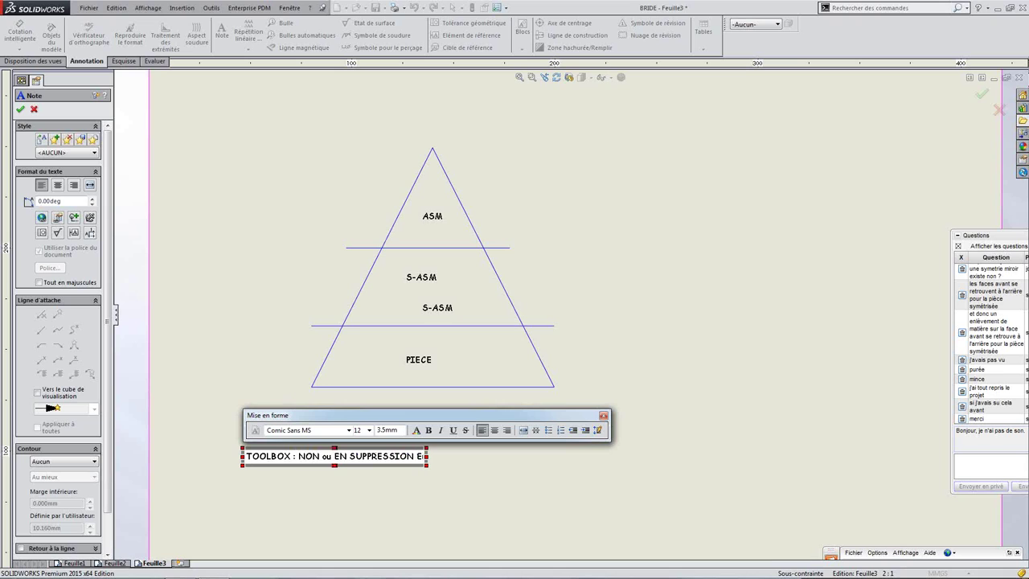
{"action": "key", "text": "BackSpace"}
{"action": "key", "text": "BackSpace"}
{"action": "type", "text": "TEMP"}
{"action": "left_click", "coordinate": [405, 499]}
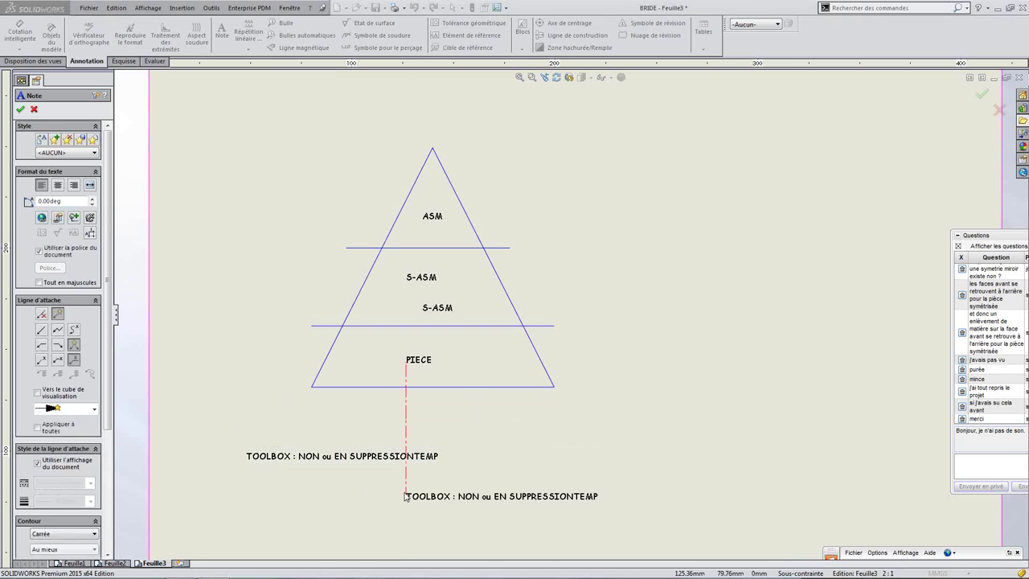
{"action": "key", "text": "Escape"}
- Re-edit the TOOLBOX note to fix the spacing before TEMP
{"action": "double_click", "coordinate": [416, 461]}
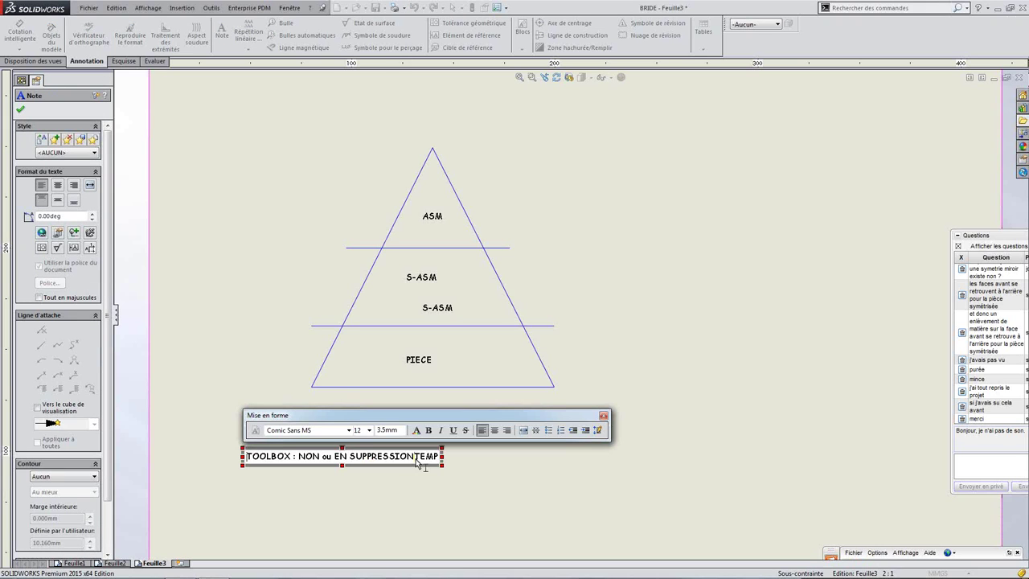
{"action": "key", "text": "Escape"}
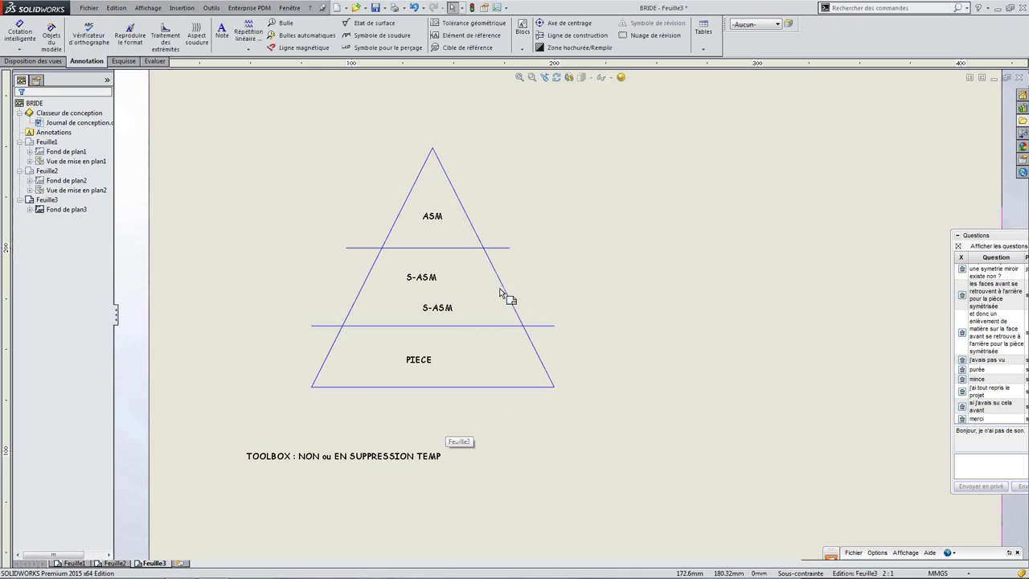
{"action": "left_click", "coordinate": [222, 31]}
- Place a '250 COMPOSANTS' note right of the pyramid and align it with the S-ASM tier
{"action": "left_click", "coordinate": [560, 268]}
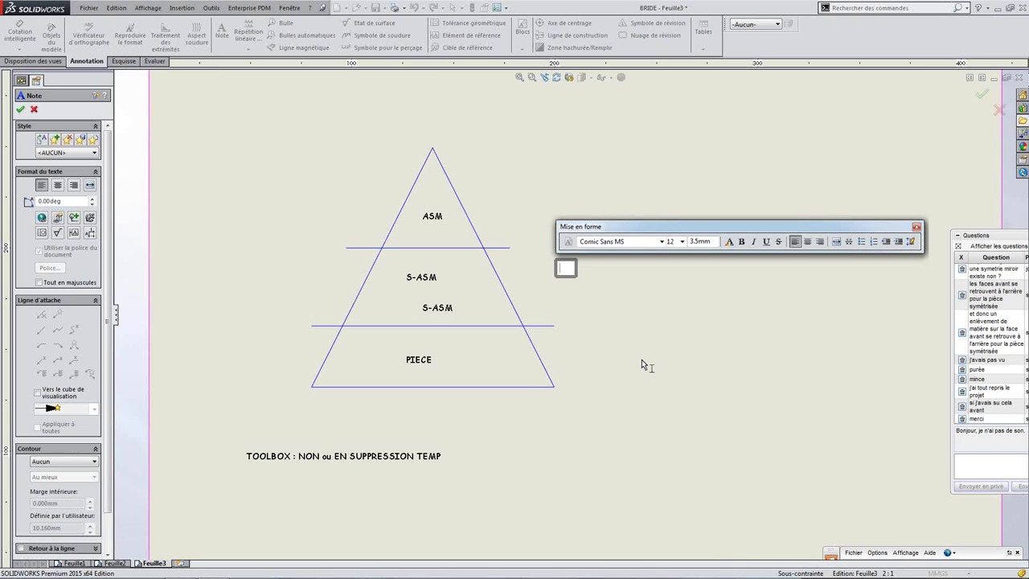
{"action": "type", "text": "250 COMPOSANTS"}
{"action": "left_click", "coordinate": [820, 345]}
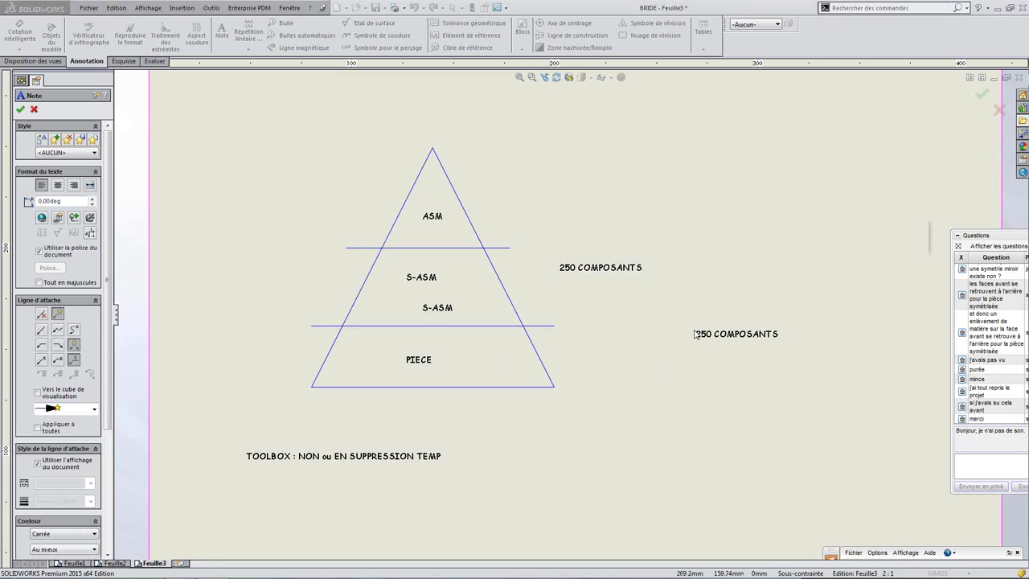
{"action": "key", "text": "Escape"}
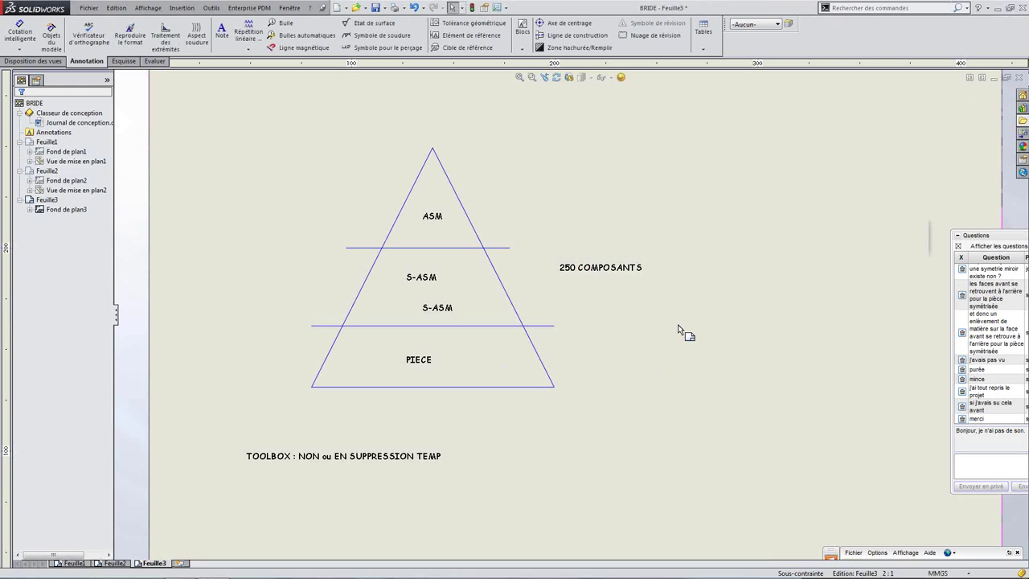
{"action": "left_click_drag", "start_coordinate": [604, 271], "coordinate": [606, 280]}
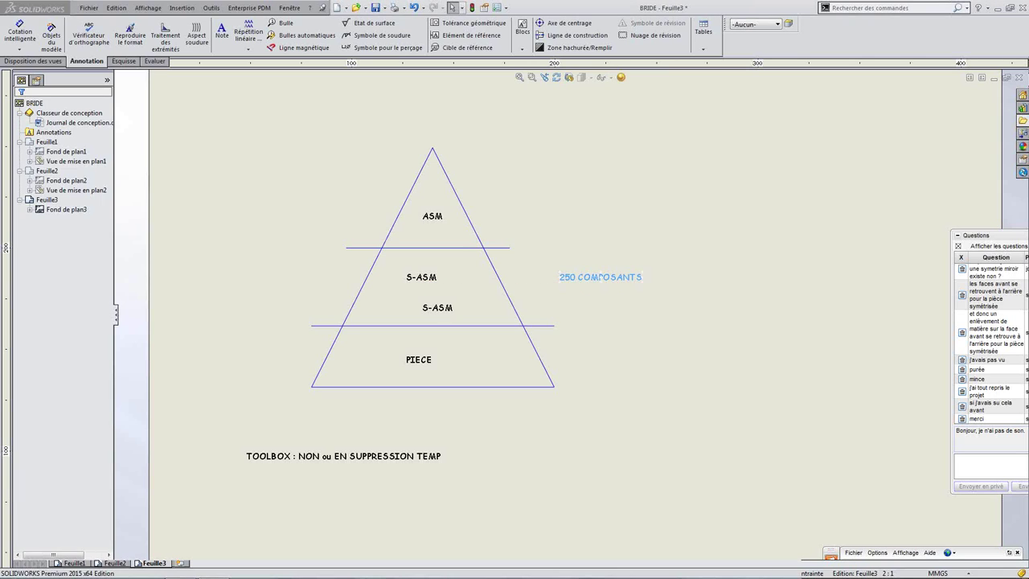
{"action": "left_click", "coordinate": [613, 306]}
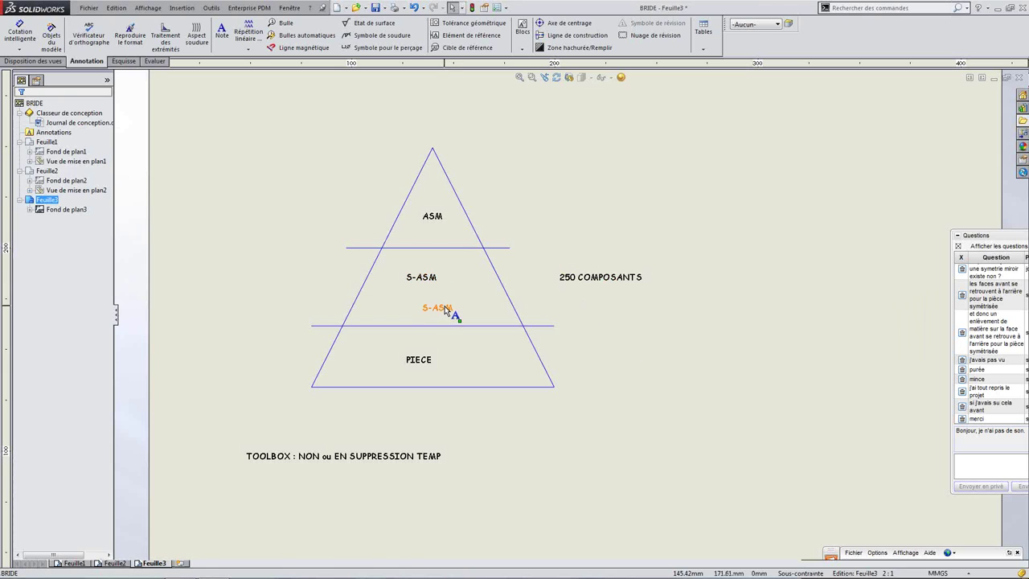
{"action": "left_click", "coordinate": [222, 33]}
- Start a note beside PIECE with lines '400 CORPS', '10 - 15 CONFIG PAS DE CONFIG DERIVE', 'TPS RECONS: 2-2.5 SEC', 'BLOCAGE'
{"action": "left_click", "coordinate": [599, 349]}
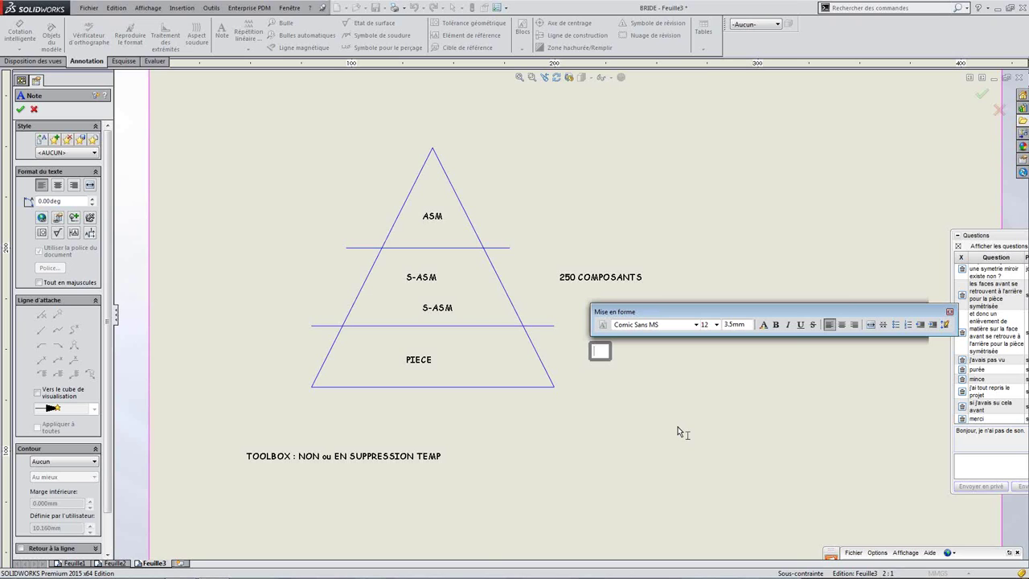
{"action": "type", "text": "400 COPRS"}
{"action": "key", "text": "BackSpace"}
{"action": "key", "text": "BackSpace"}
{"action": "key", "text": "BackSpace"}
{"action": "type", "text": "RPS"}
{"action": "key", "text": "Return"}
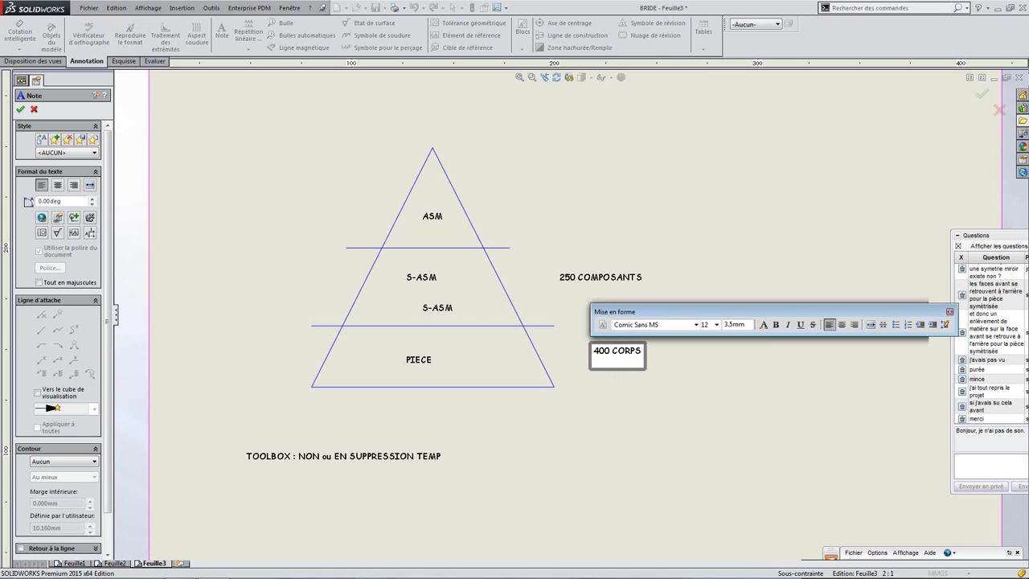
{"action": "type", "text": "10 - 15 CONFIG "}
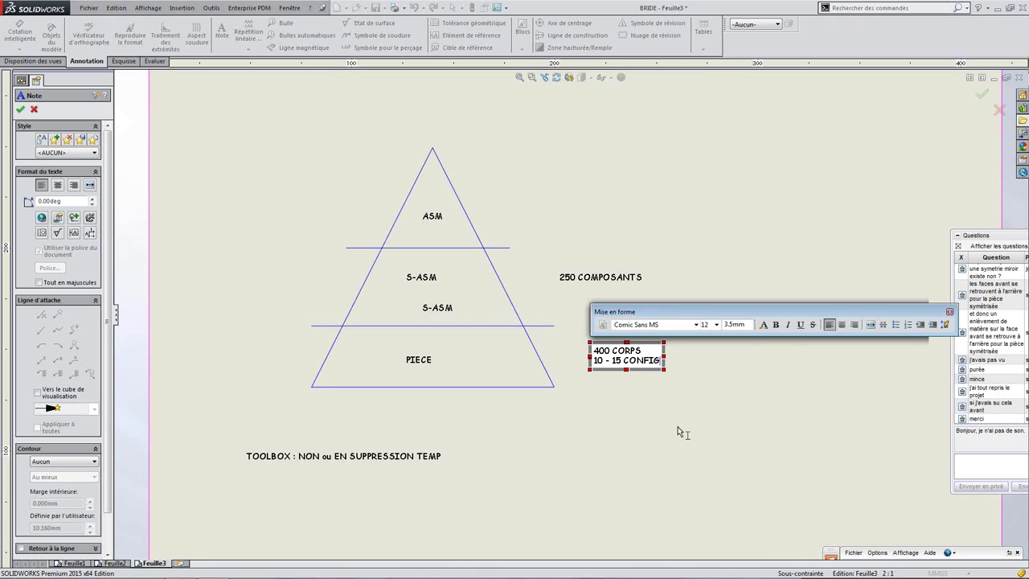
{"action": "type", "text": "PAS DE CONFIG DERIVE"}
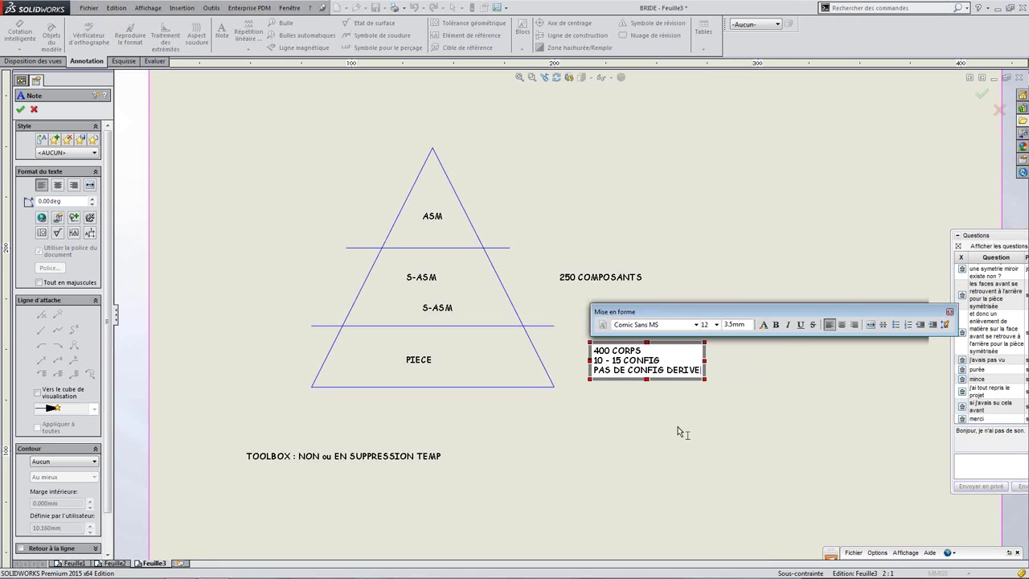
{"action": "key", "text": "Return"}
{"action": "type", "text": "TPS FECONS"}
{"action": "key", "text": "BackSpace"}
{"action": "key", "text": "BackSpace"}
{"action": "key", "text": "BackSpace"}
{"action": "key", "text": "BackSpace"}
{"action": "key", "text": "BackSpace"}
{"action": "key", "text": "BackSpace"}
{"action": "type", "text": "RECONS:"}
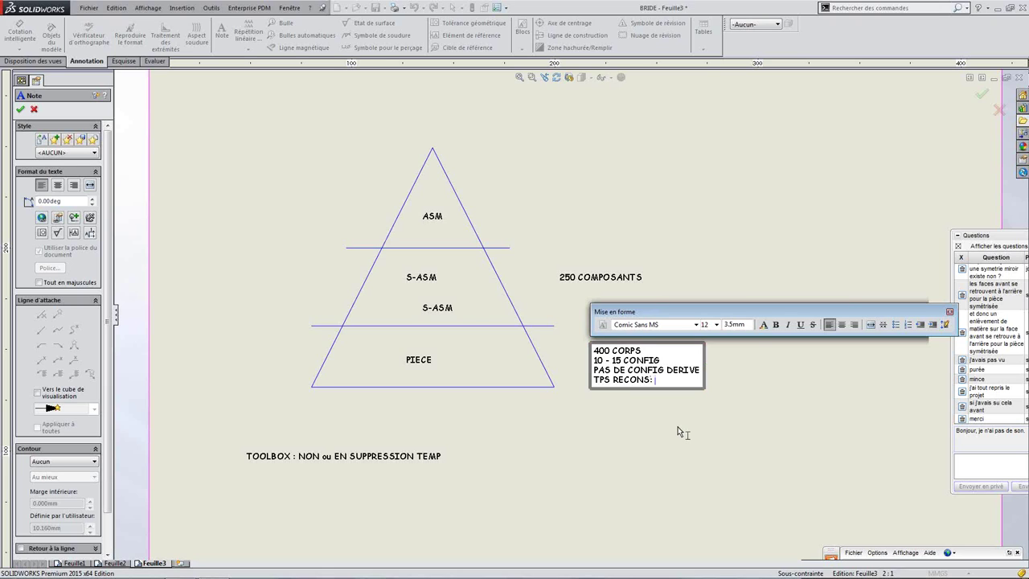
{"action": "type", "text": " 2-2.5 SEC"}
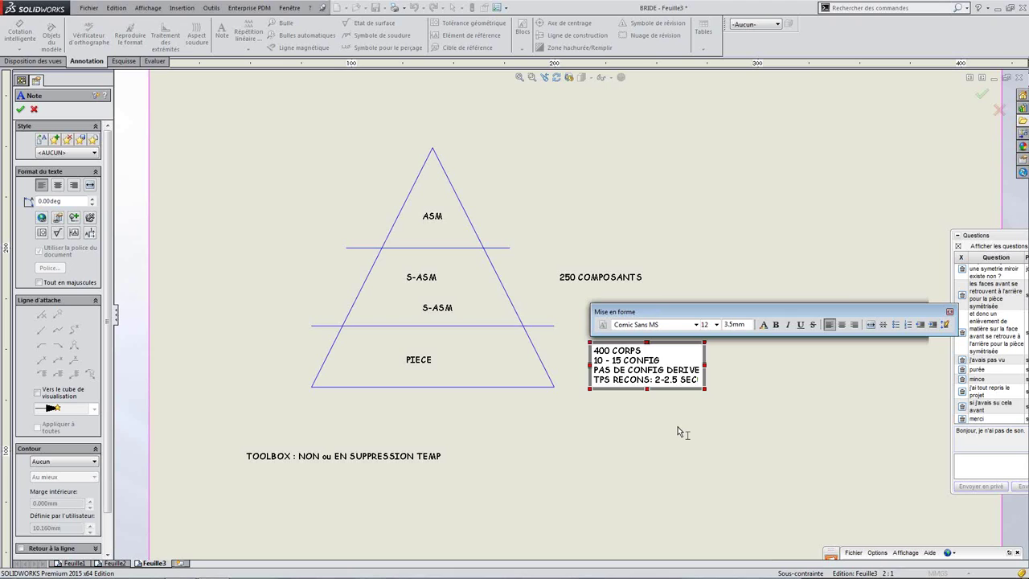
{"action": "key", "text": "Return"}
{"action": "type", "text": "BOCAGE"}
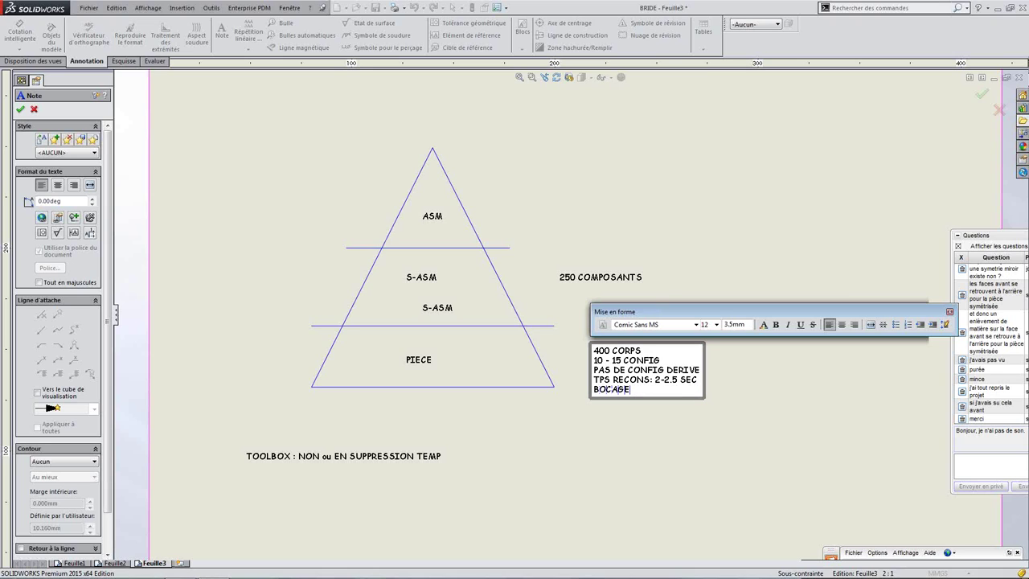
{"action": "type", "text": "L"}
- Add the lines 'ETAY AFF EXTRA' and 'REGLAGE' to the note and finish editing it
{"action": "left_click", "coordinate": [667, 390]}
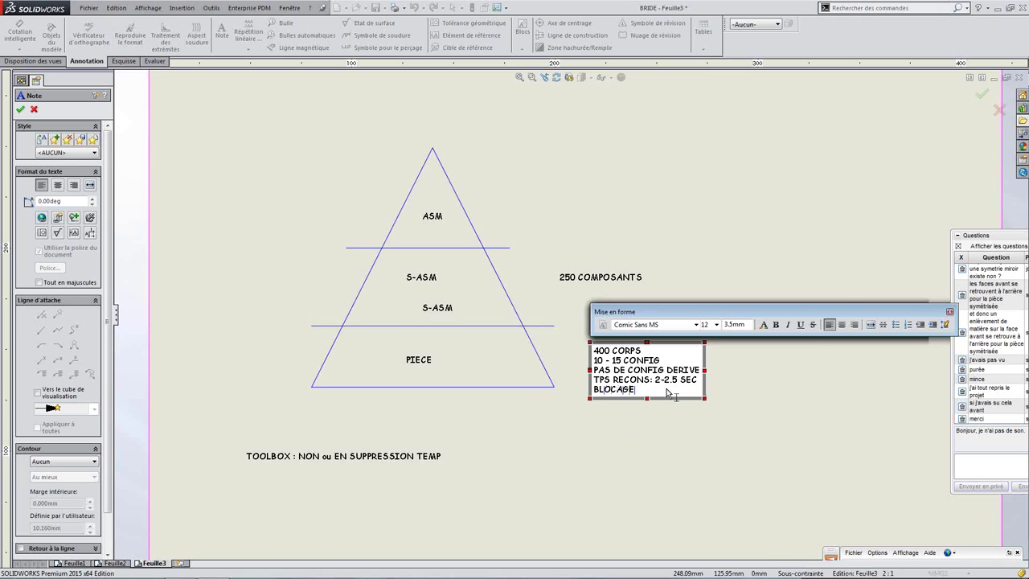
{"action": "key", "text": "Return"}
{"action": "type", "text": "ETE"}
{"action": "key", "text": "BackSpace"}
{"action": "type", "text": "AY AFF"}
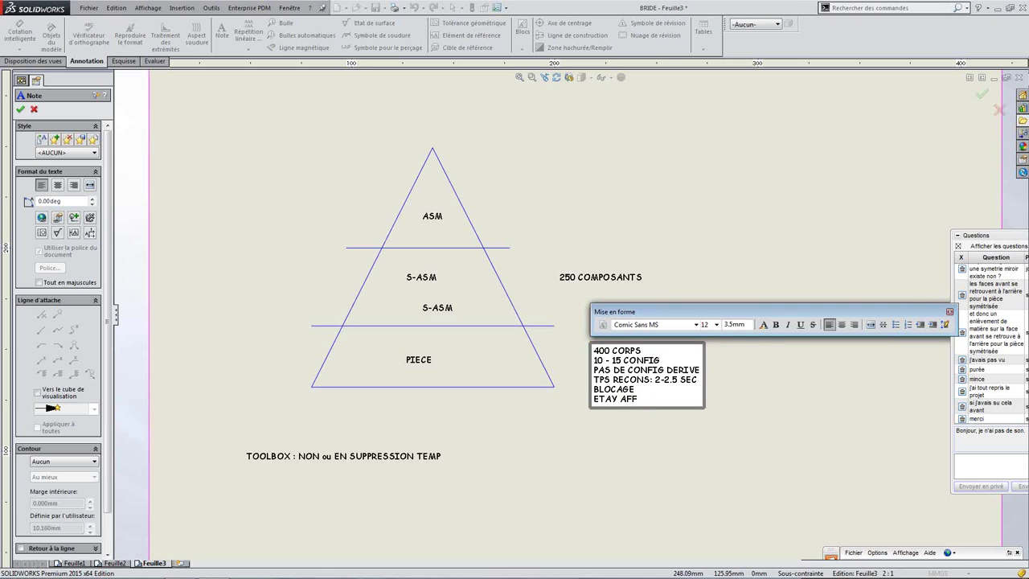
{"action": "type", "text": " EXR"}
{"action": "key", "text": "BackSpace"}
{"action": "type", "text": "TRA"}
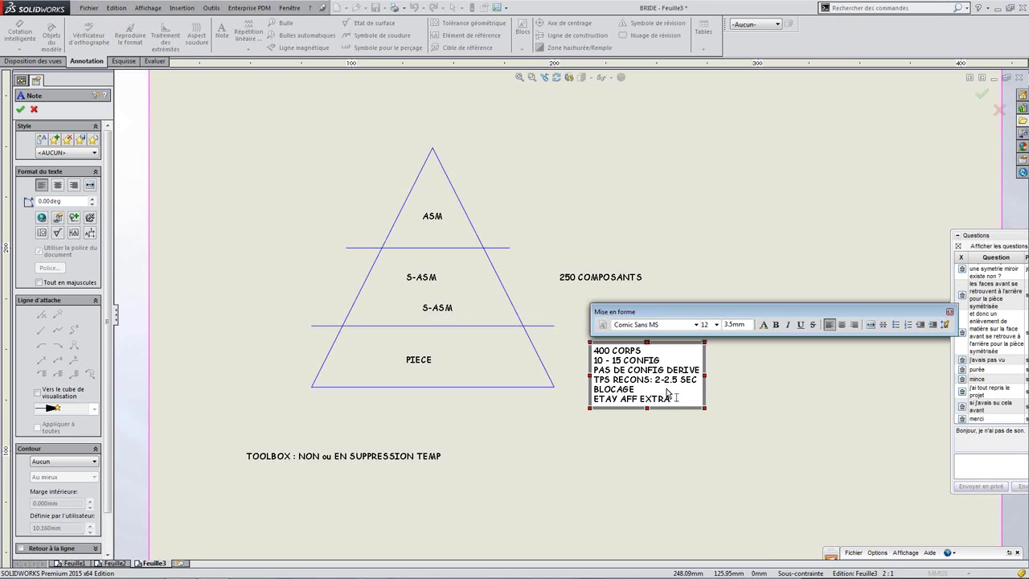
{"action": "key", "text": "Return"}
{"action": "type", "text": "REGLAGE"}
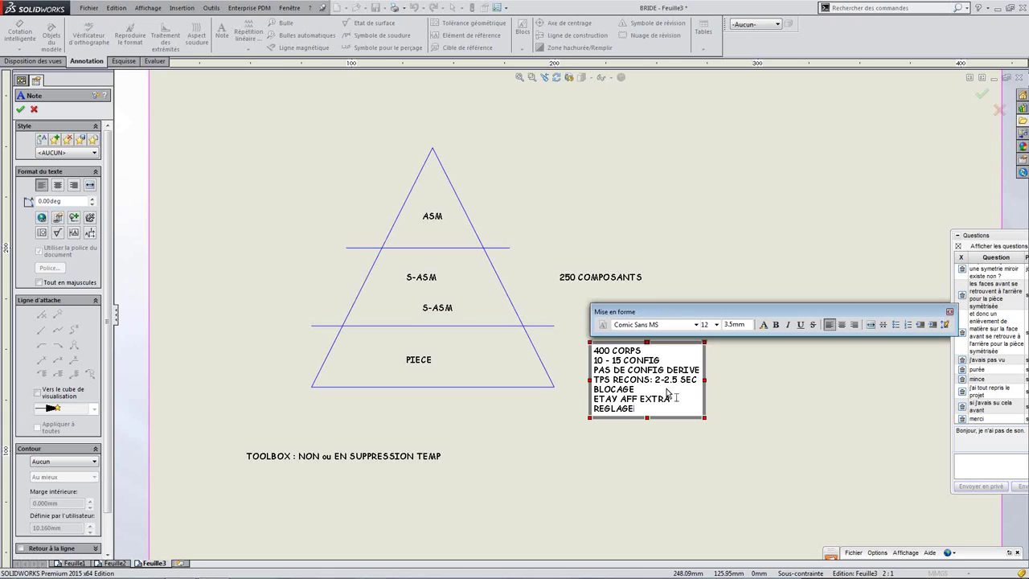
{"action": "left_click", "coordinate": [631, 539]}
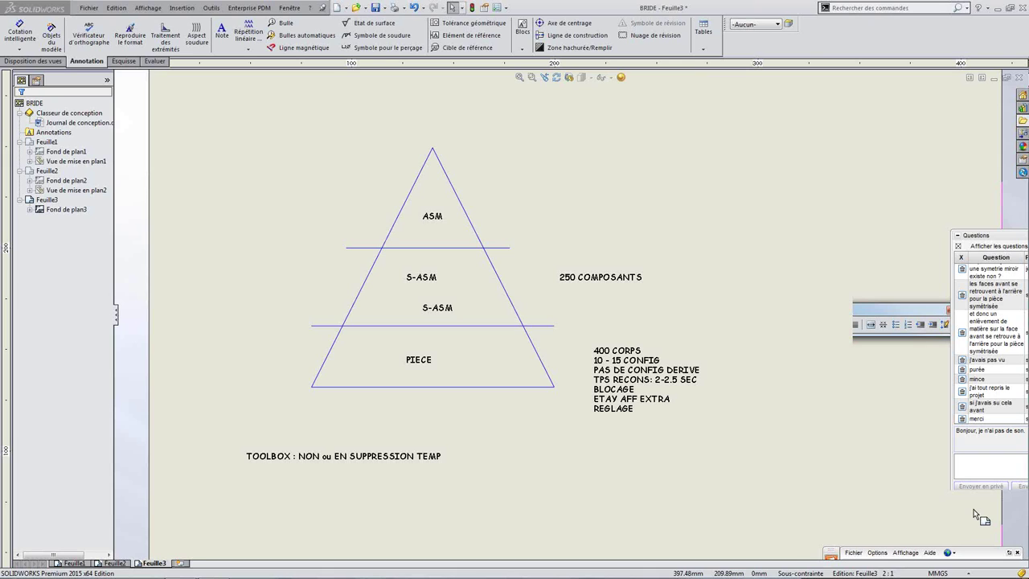
{"action": "double_click", "coordinate": [637, 389]}
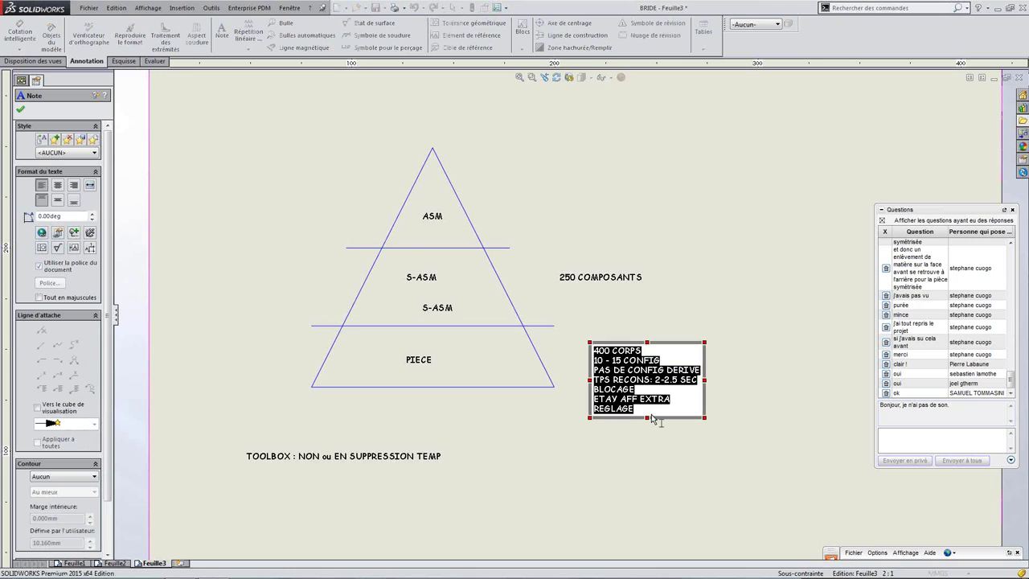
{"action": "left_click", "coordinate": [685, 459]}
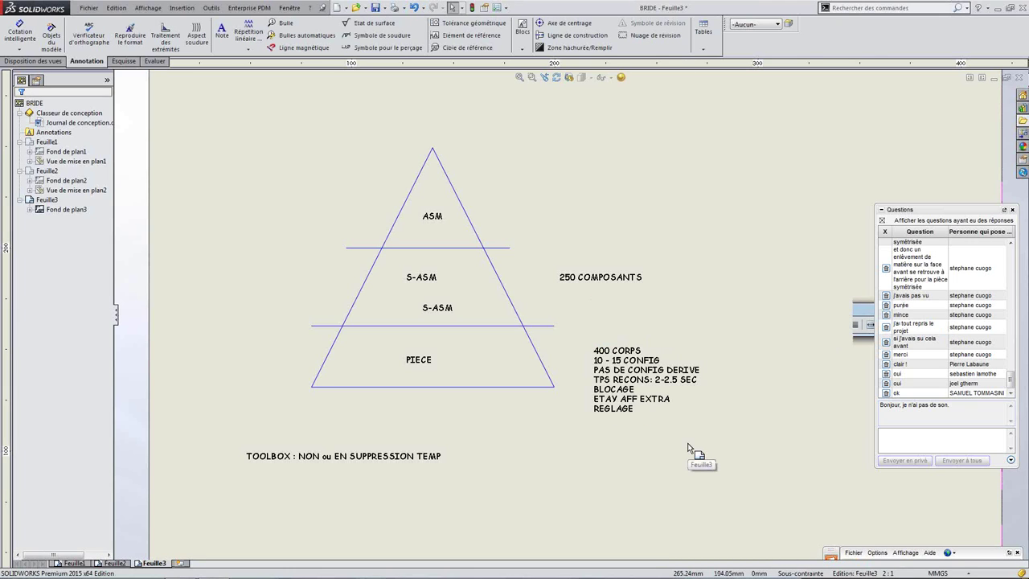